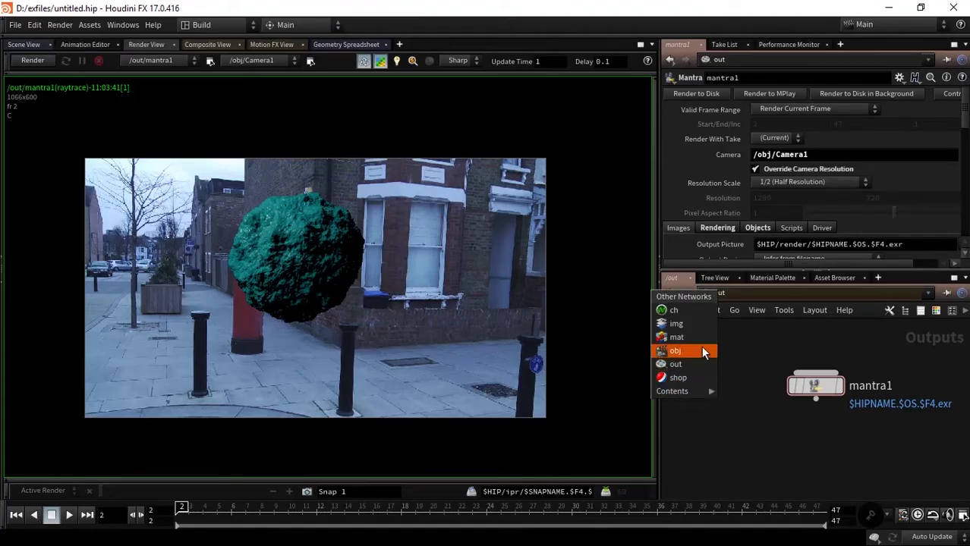
Browse /mat and /obj, dive into sphere1's geometry chain, save untitled.hip and return to Scene View
click(700, 341)
click(712, 295)
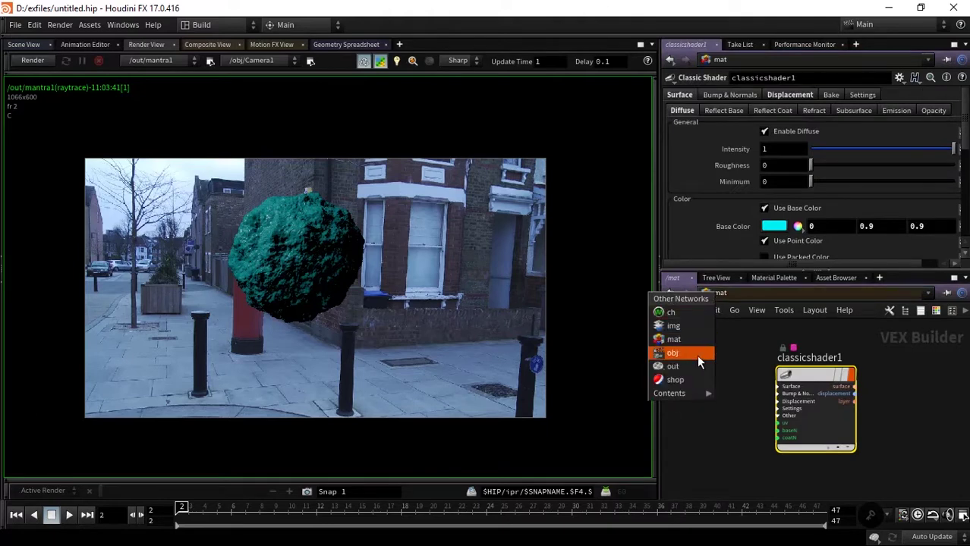
click(697, 355)
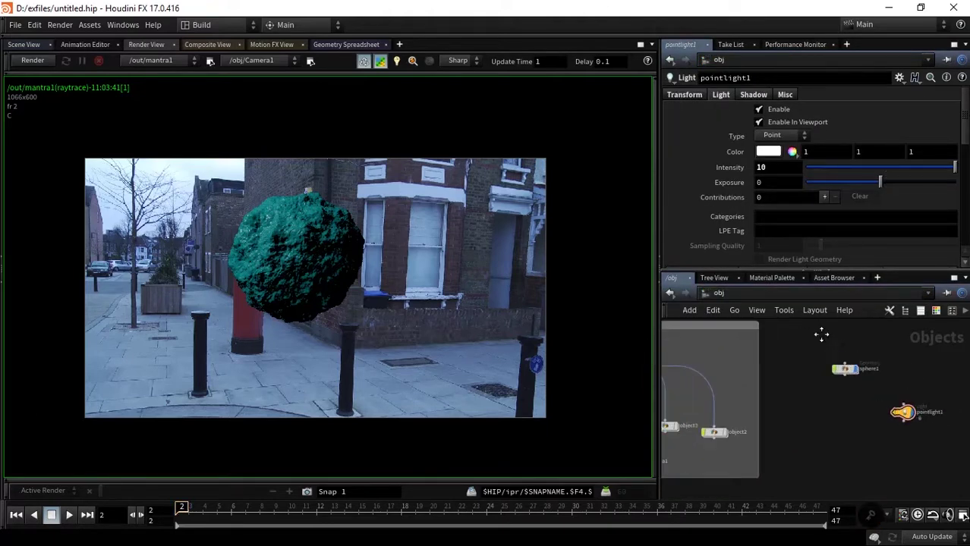
scroll(822, 331, up, 2)
double_click(792, 358)
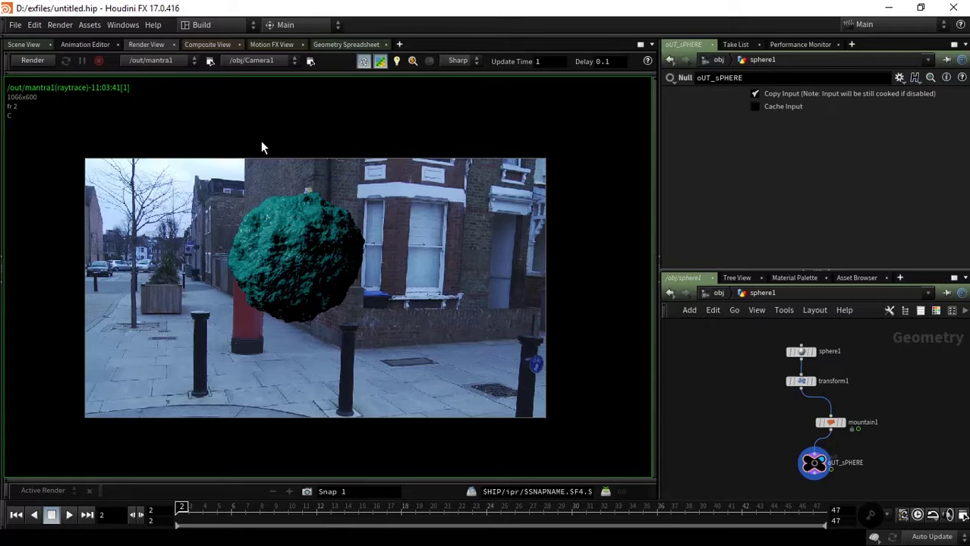
key(ctrl+s)
click(32, 45)
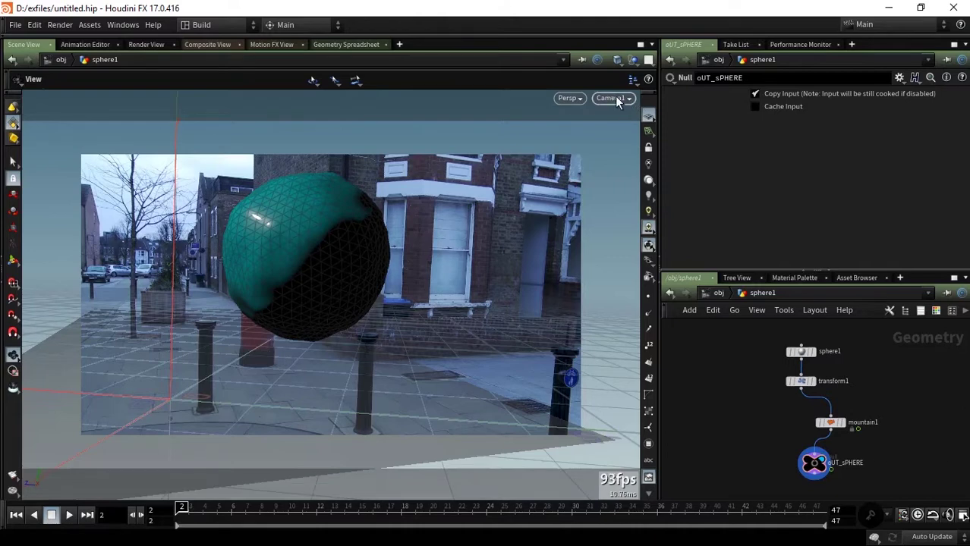
Check the viewport camera and move the oUT_sPHERE null down below mountain1 to make room
click(617, 102)
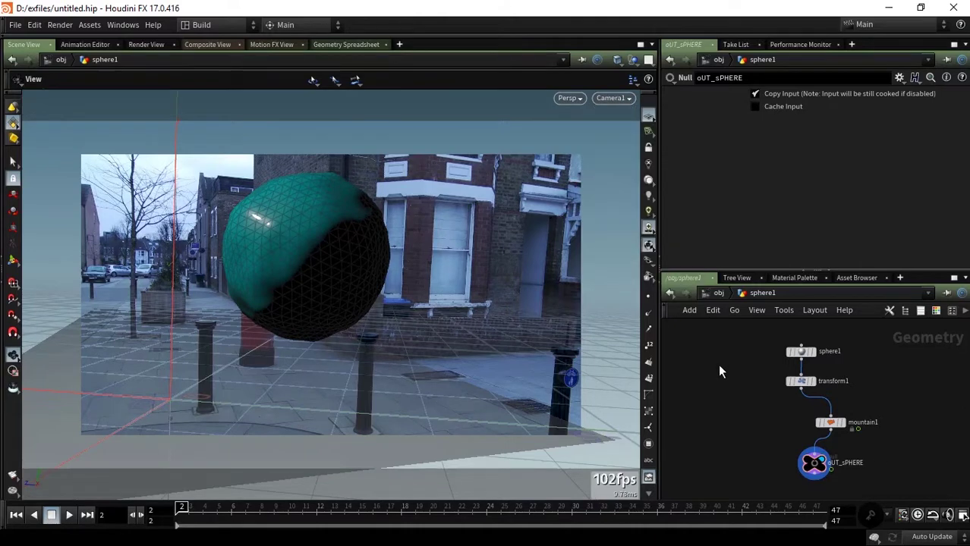
click(830, 423)
middle_drag(894, 459, 890, 379)
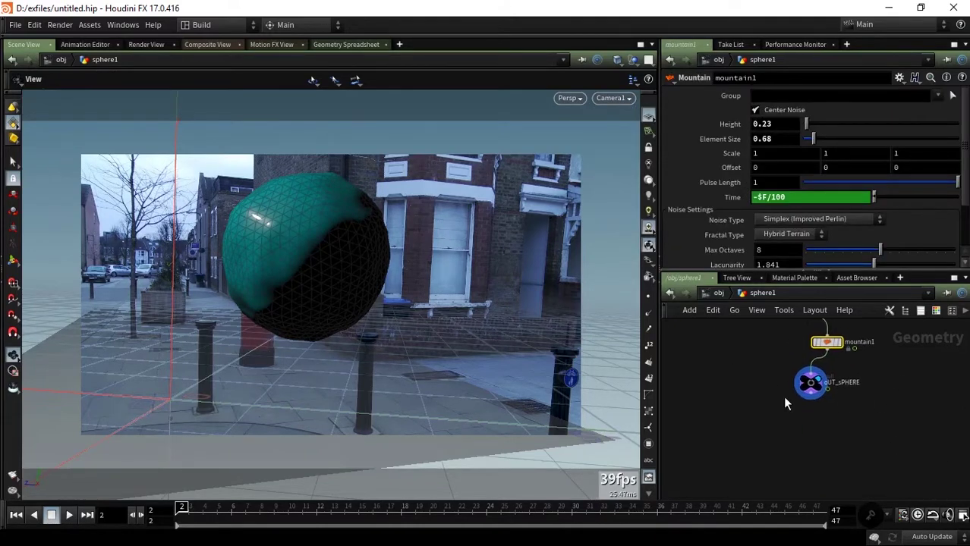
click(810, 383)
drag(811, 383, 812, 432)
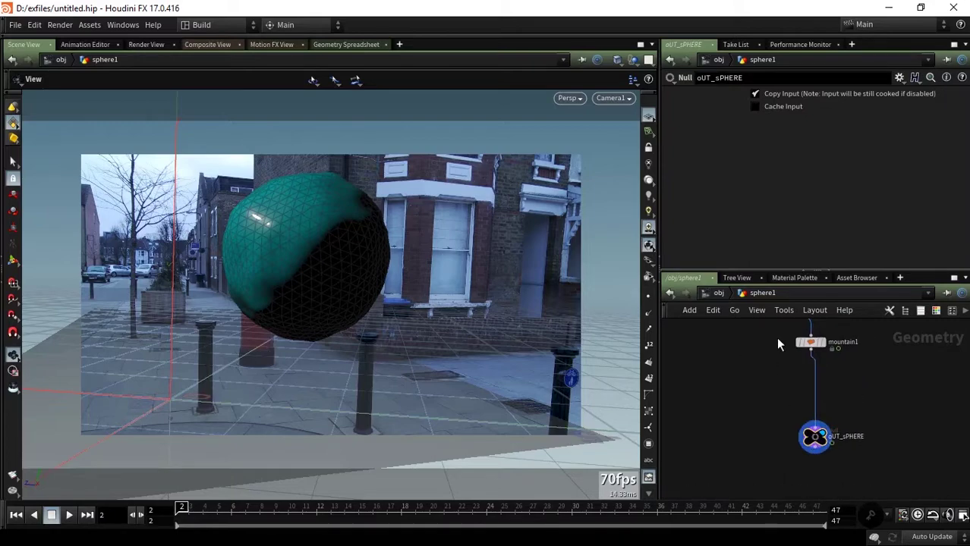
scroll(773, 410, up, 3)
middle_drag(771, 410, 802, 399)
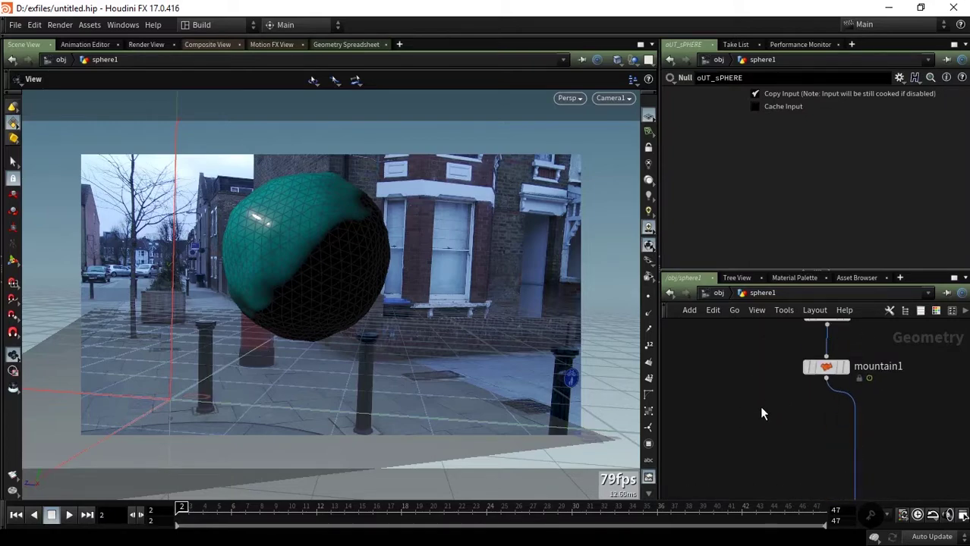
key(Tab)
Add an Attribute VOP on the wire below mountain1 and dive inside it
text(attribvop)
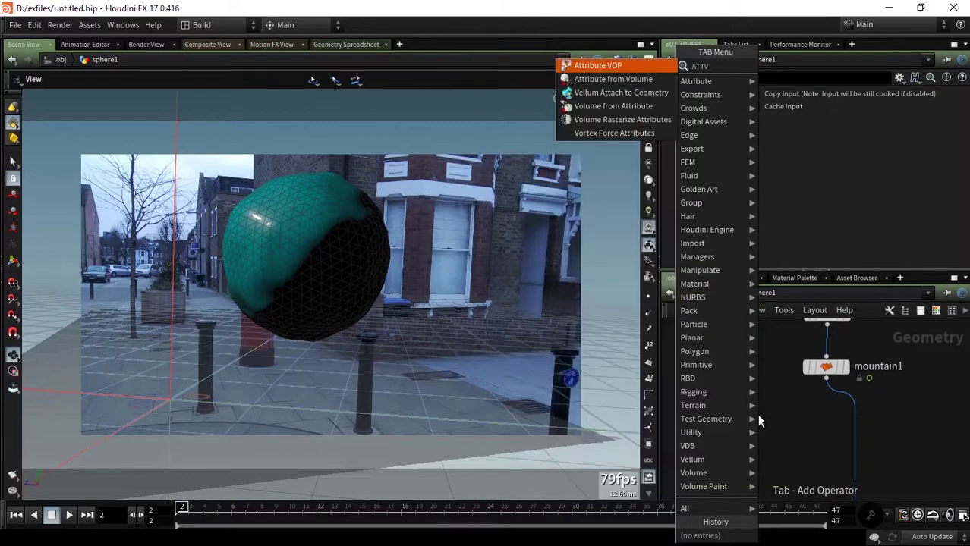
key(Return)
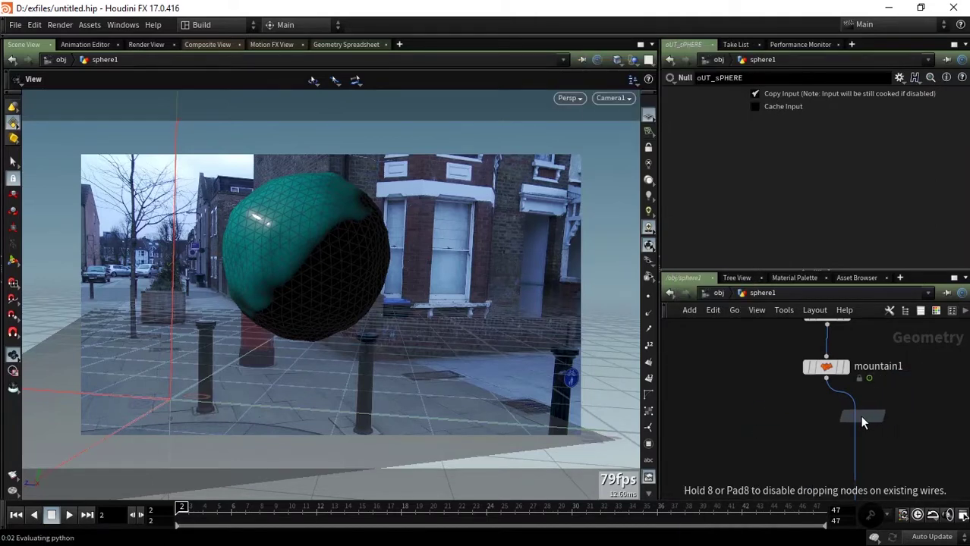
click(854, 419)
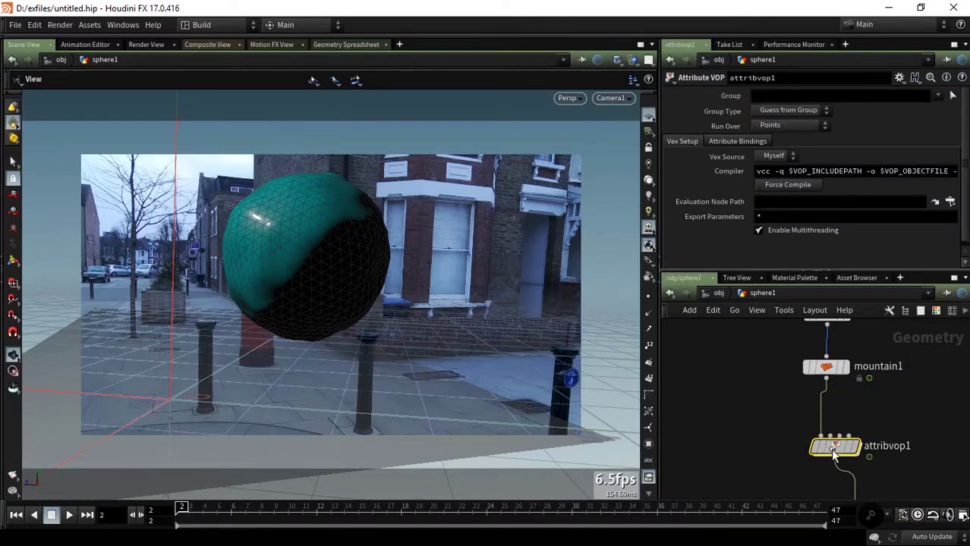
double_click(849, 422)
Add a Turbulent Noise node, wiring P into its pos input and its noise output into Cd
scroll(789, 377, up, 2)
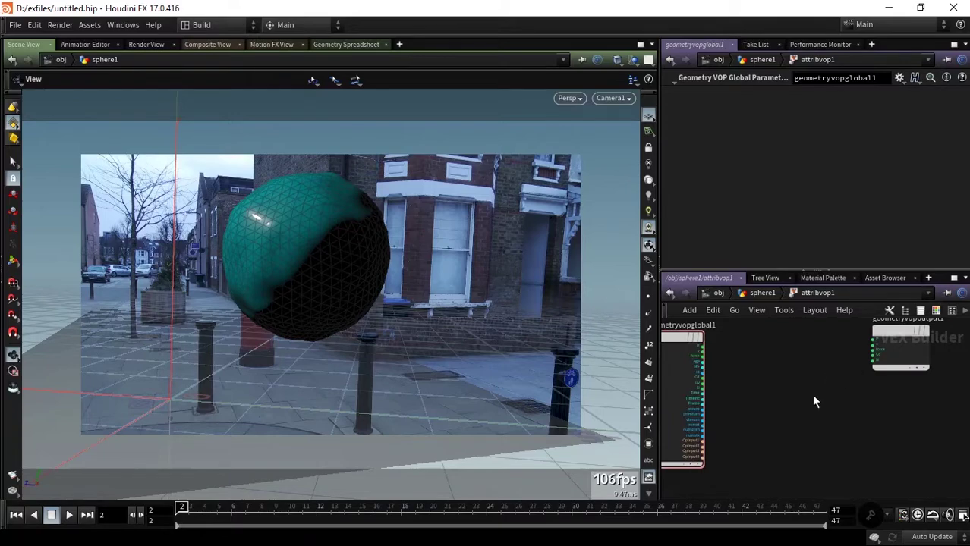
key(Tab)
text(tur)
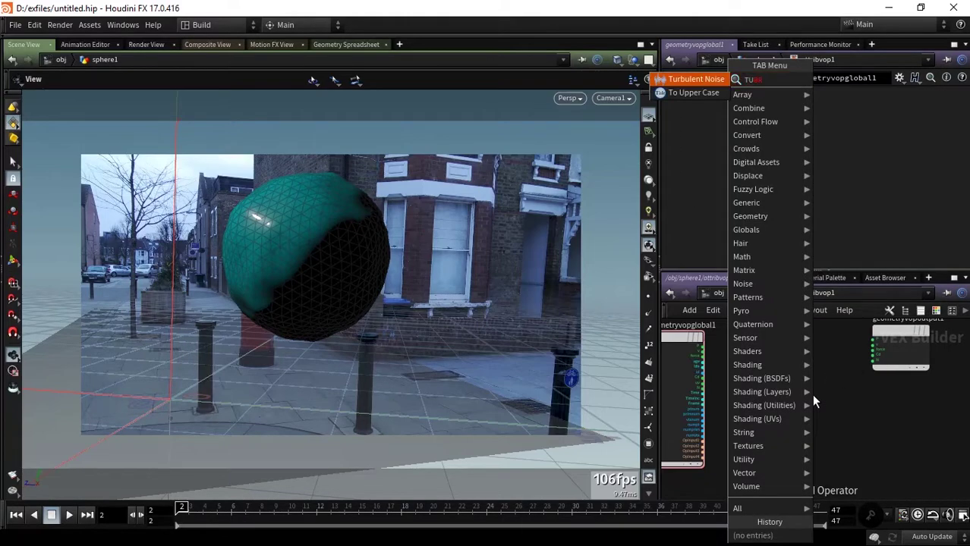
key(Return)
click(791, 374)
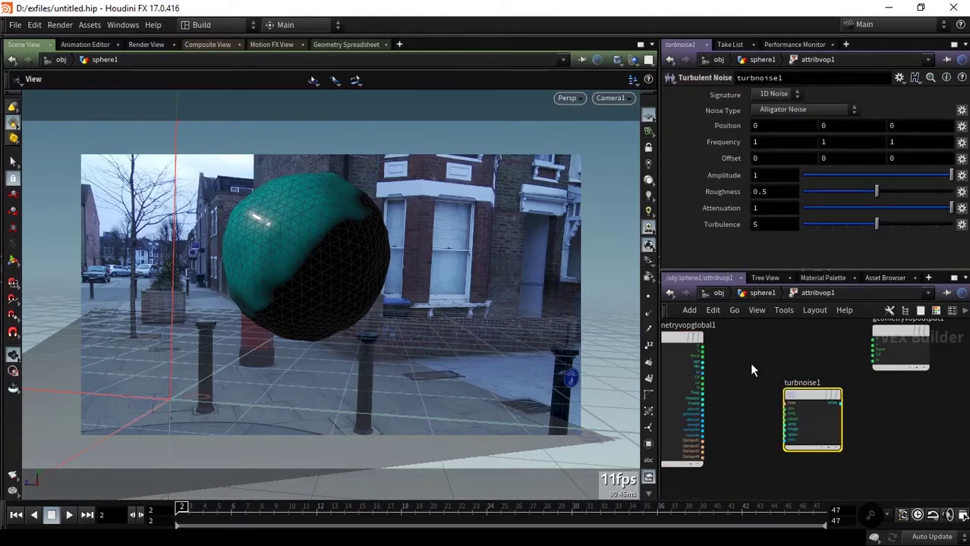
scroll(749, 363, up, 3)
click(685, 353)
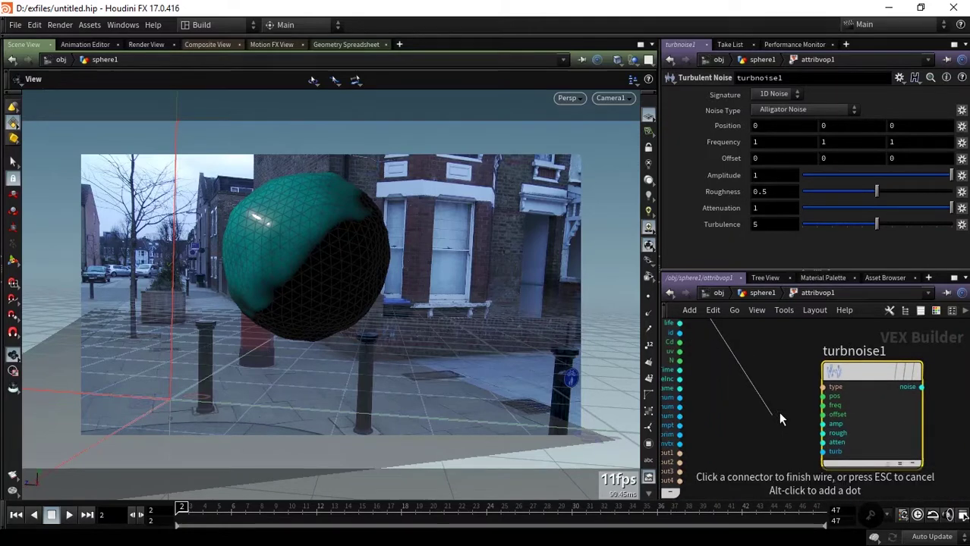
click(823, 396)
middle_drag(933, 385, 766, 412)
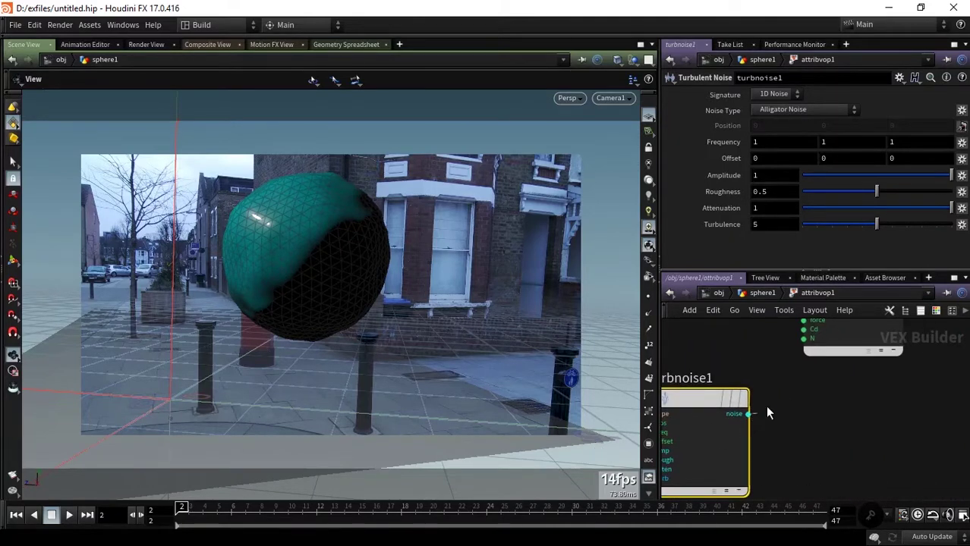
click(749, 413)
click(814, 434)
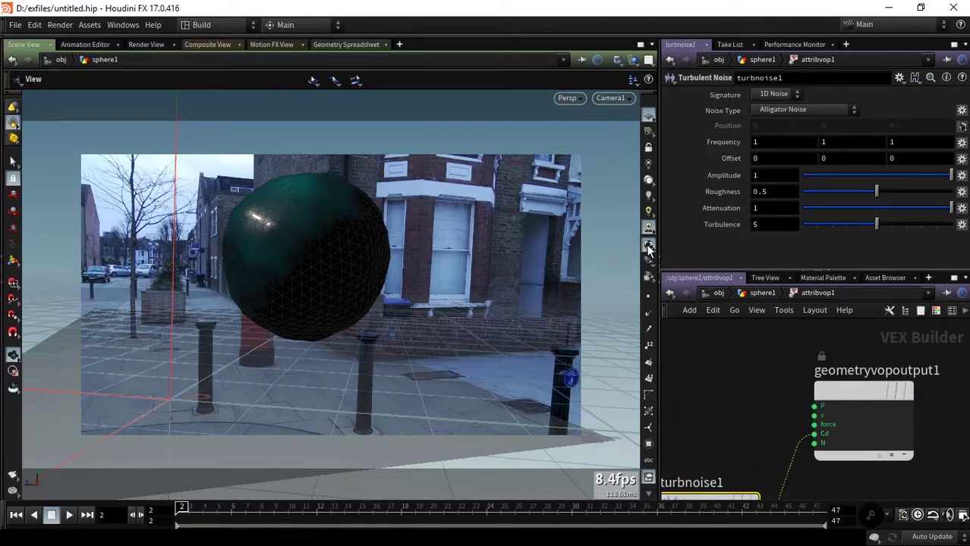
Tumble the viewport off Camera1 and orbit around the sphere
click(653, 193)
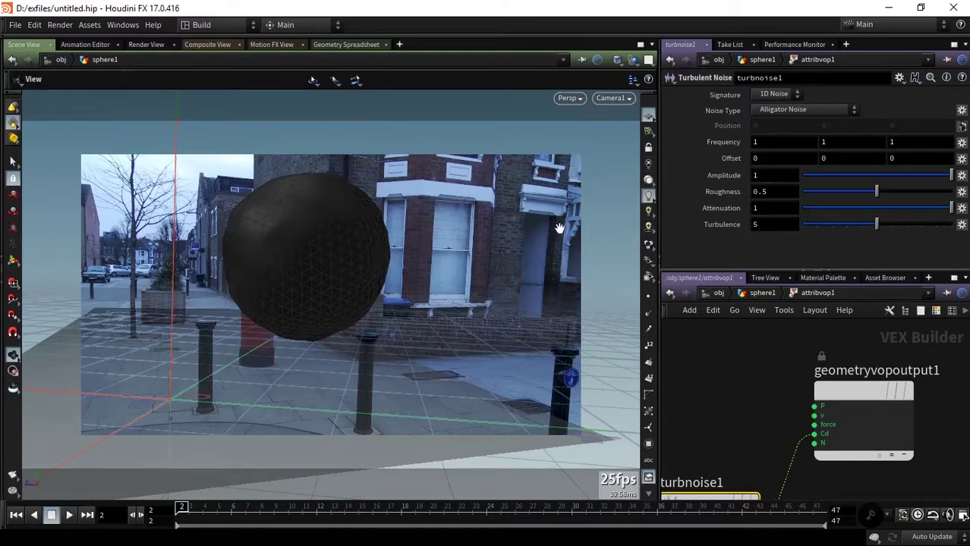
mouse_move(559, 228)
mouse_down()
mouse_move(437, 266)
mouse_move(335, 267)
mouse_move(435, 262)
mouse_move(445, 280)
mouse_move(462, 282)
mouse_up()
mouse_move(485, 182)
mouse_down()
mouse_move(457, 208)
mouse_move(435, 202)
mouse_move(462, 227)
mouse_move(403, 231)
mouse_up()
Hide all objects except the sphere, frame it, and tidy the VOP node layout
click(633, 59)
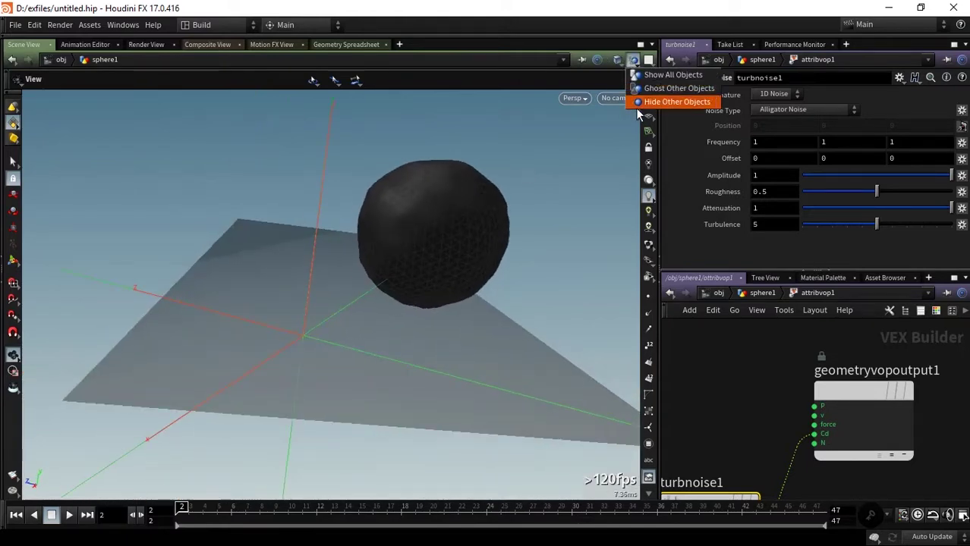
click(668, 99)
key(g)
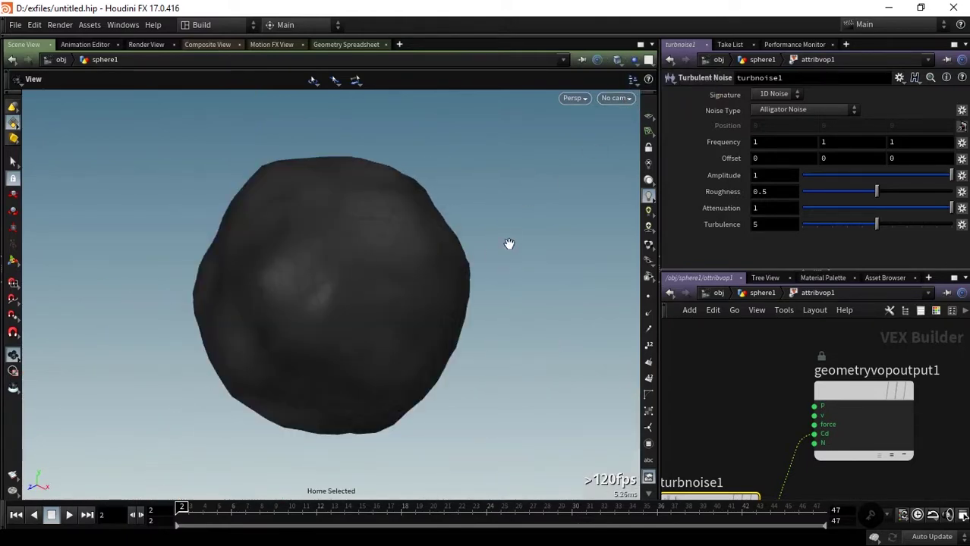
scroll(508, 244, down, 3)
key(f)
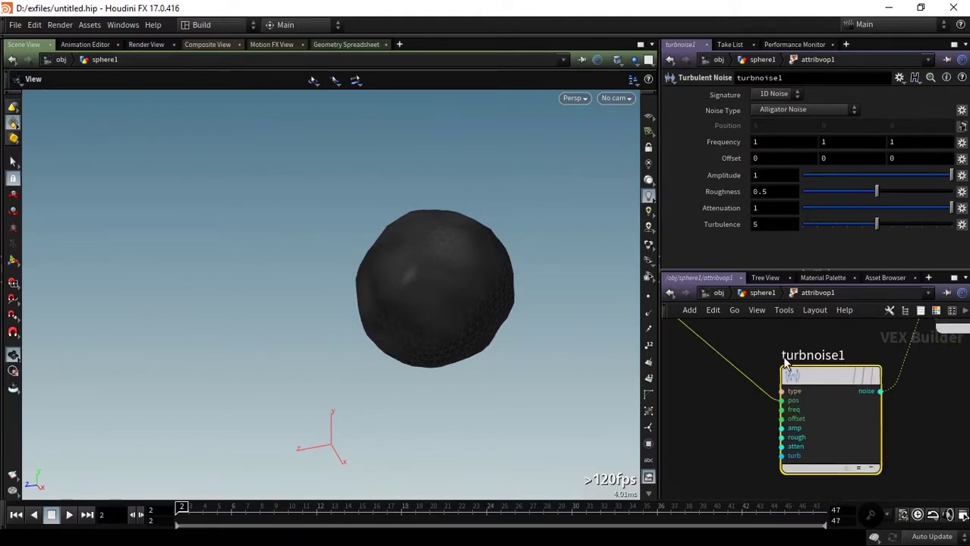
scroll(766, 332, down, 2)
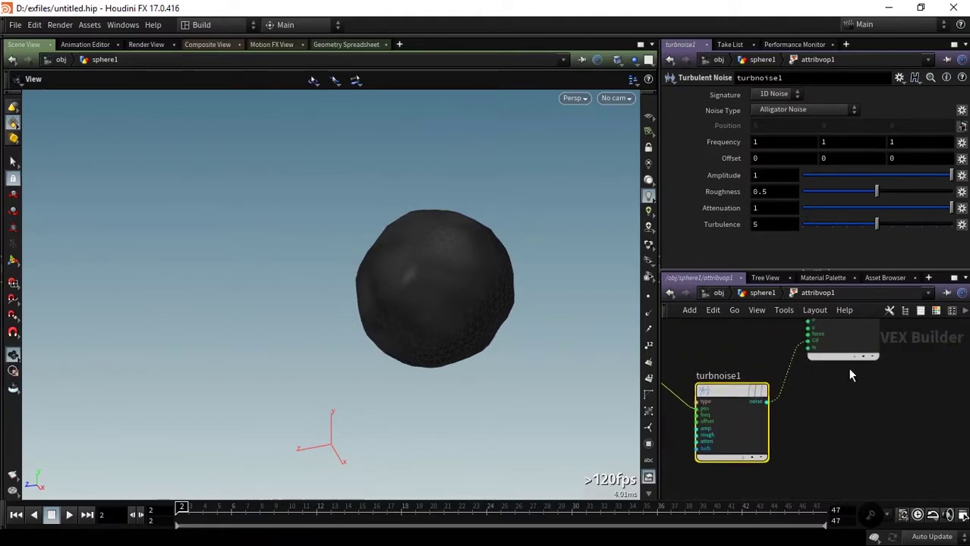
key(l)
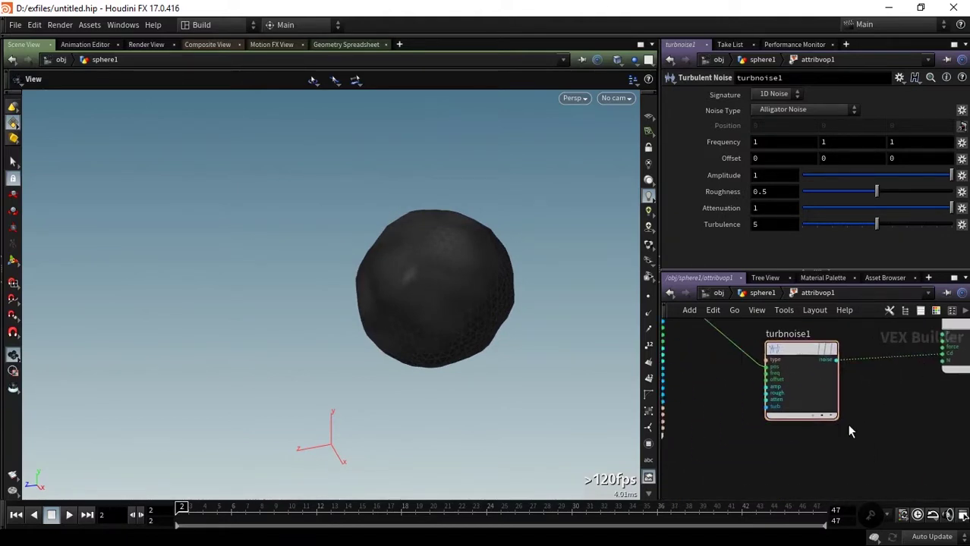
Set turbnoise1's Roughness to 0 and Turbulence to 1
click(823, 383)
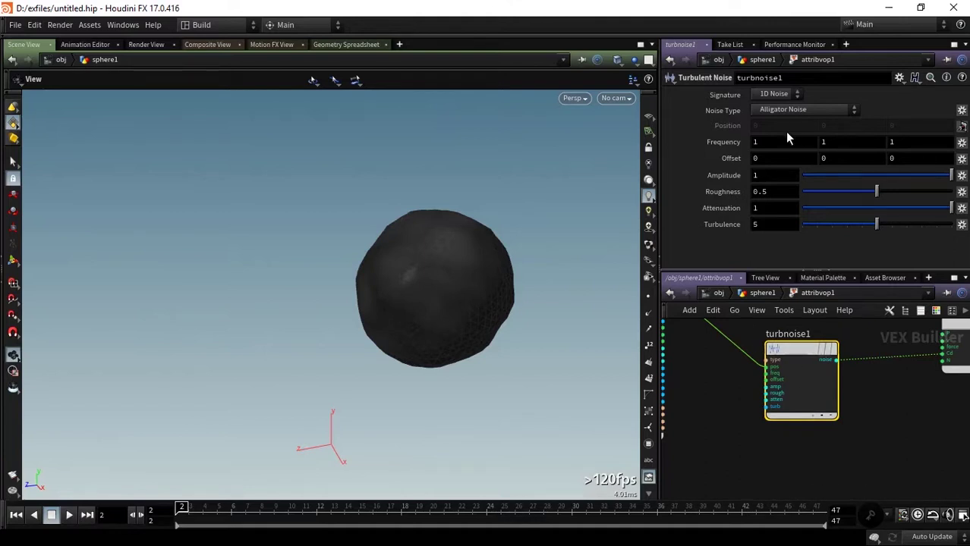
double_click(761, 192)
text(0)
key(Return)
double_click(755, 224)
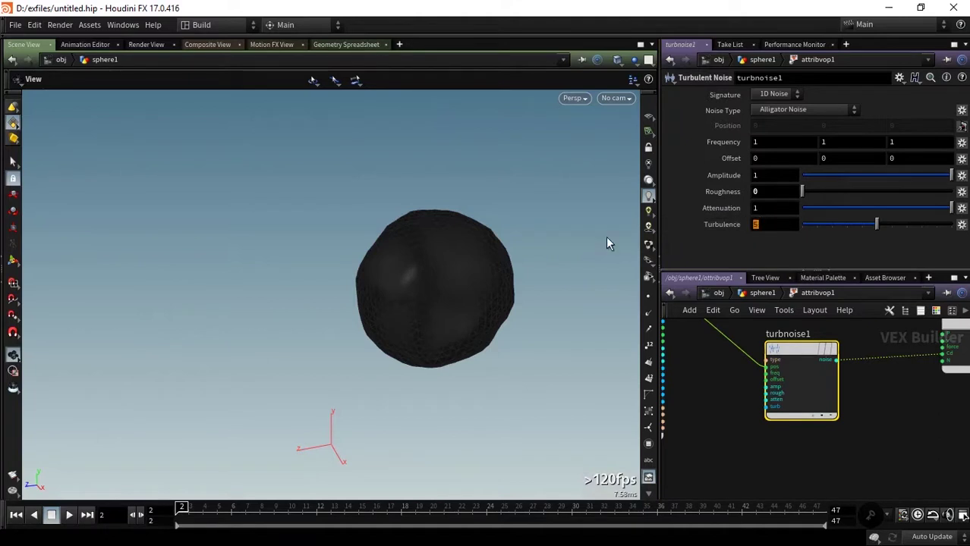
text(1)
key(Return)
Move geometryvopglobal1 further left and down, keeping turbnoise1 in view
middle_drag(706, 414, 850, 412)
drag(765, 364, 703, 375)
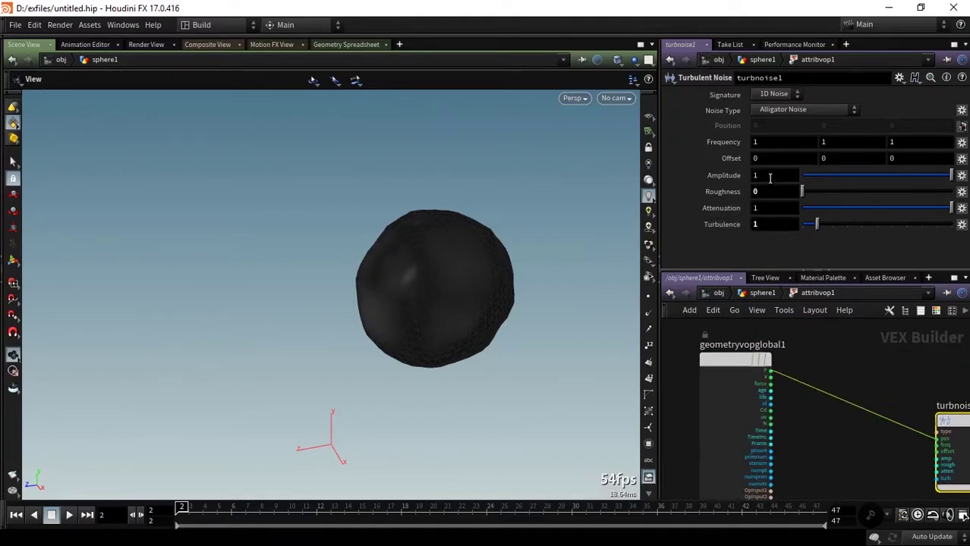
middle_drag(877, 455, 759, 379)
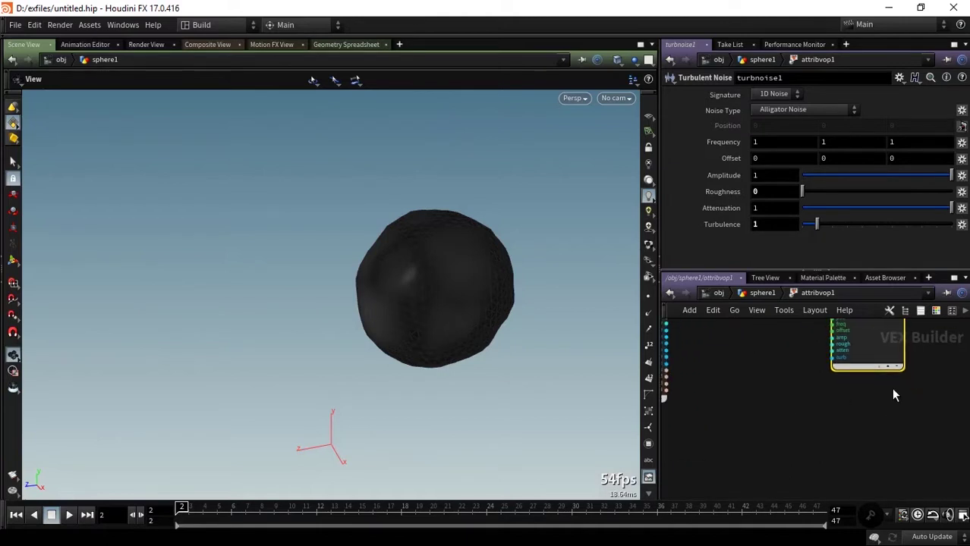
Duplicate turbnoise1 as turbnoise2 and wire its noise output into the freq input
alt+drag(860, 370, 755, 456)
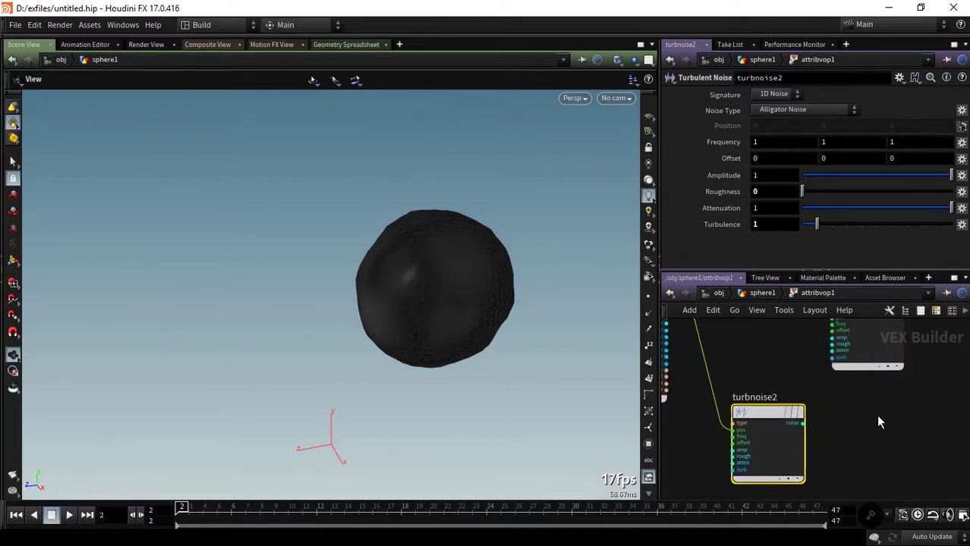
middle_drag(868, 415, 818, 456)
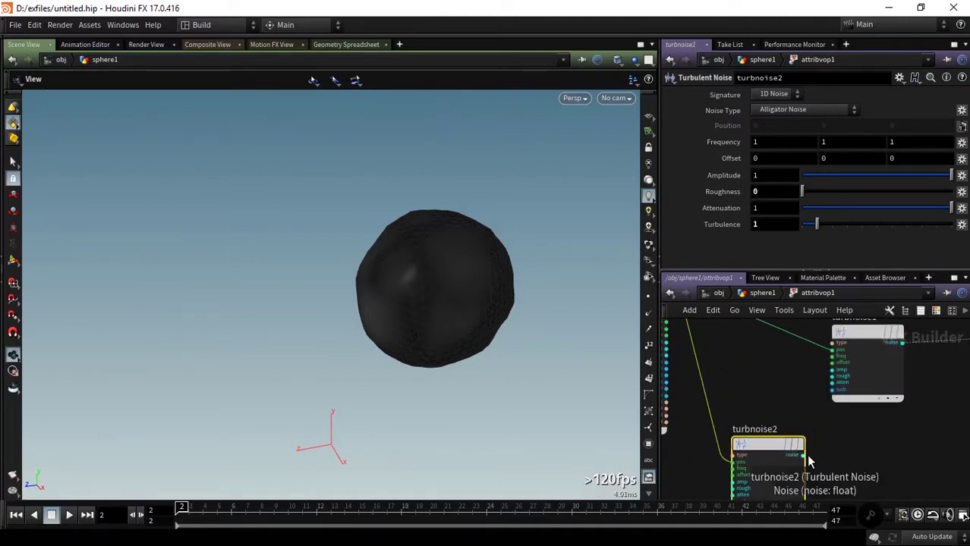
drag(802, 455, 816, 382)
scroll(789, 383, up, 3)
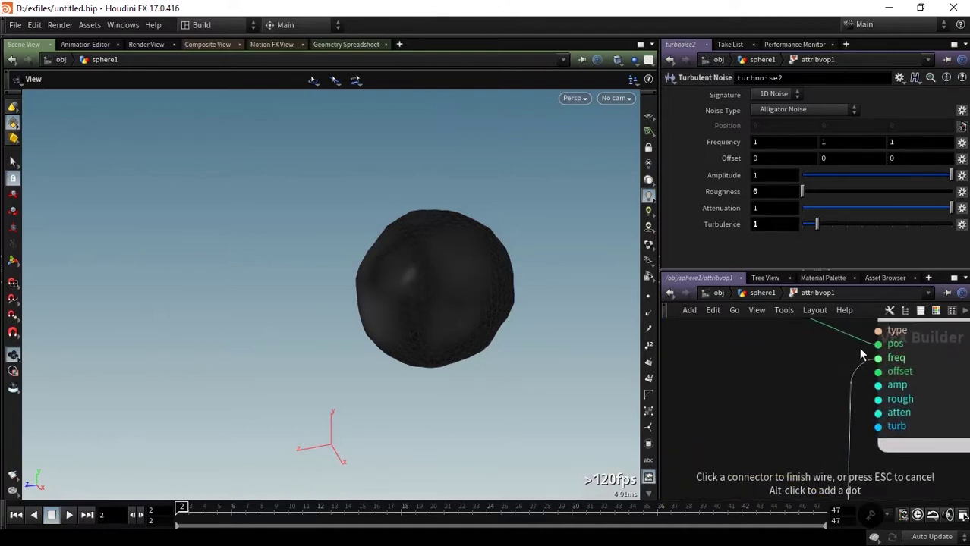
click(864, 359)
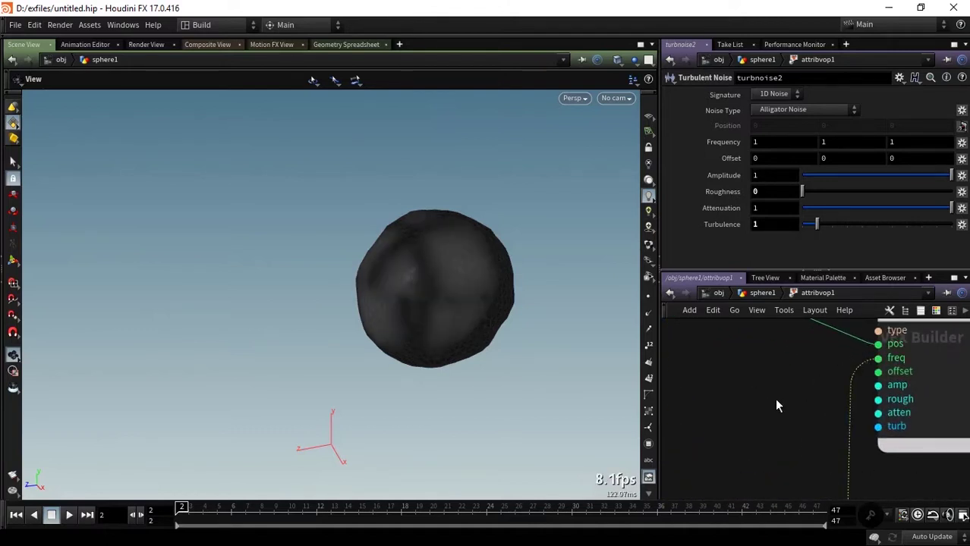
middle_drag(775, 406, 773, 362)
key(f)
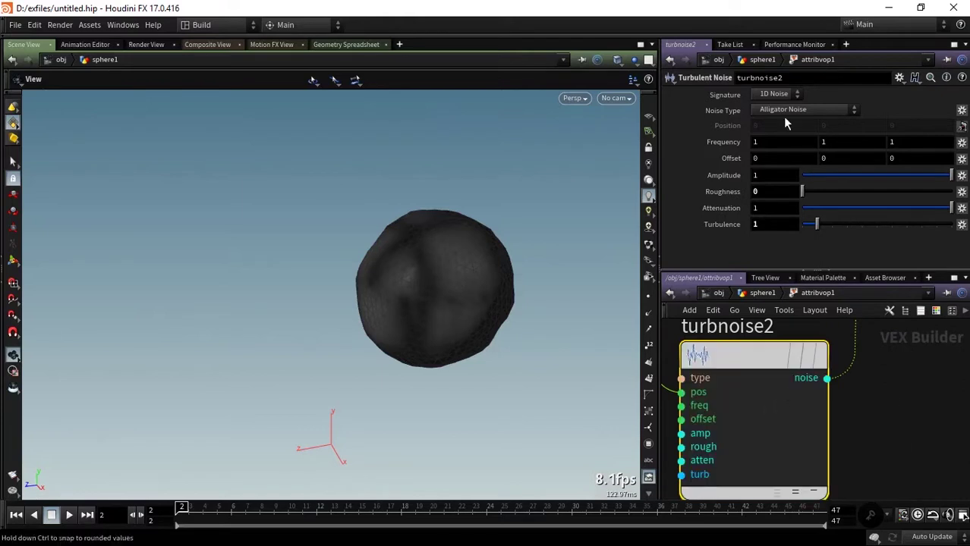
Set turbnoise2's Frequency to 1.7 on all three axes
mouse_move(725, 142)
middle_down()
mouse_move(725, 112)
mouse_move(739, 118)
mouse_move(735, 140)
mouse_move(774, 142)
middle_up()
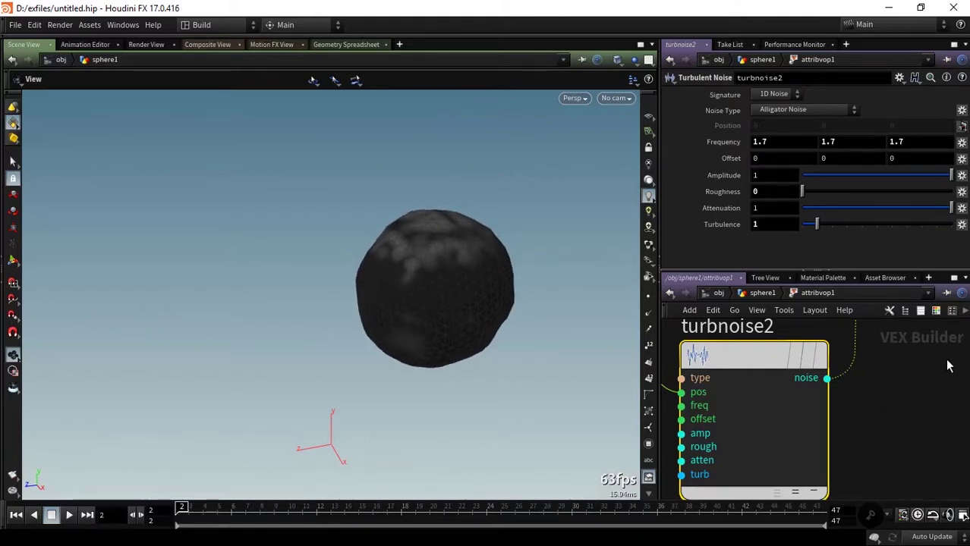
scroll(874, 422, down, 2)
scroll(748, 452, down, 3)
scroll(869, 398, up, 2)
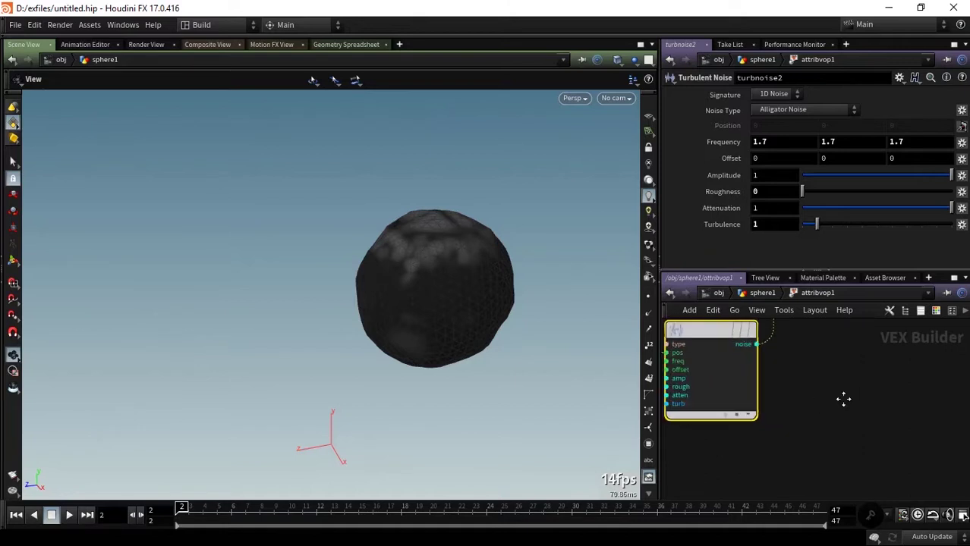
scroll(843, 398, up, 2)
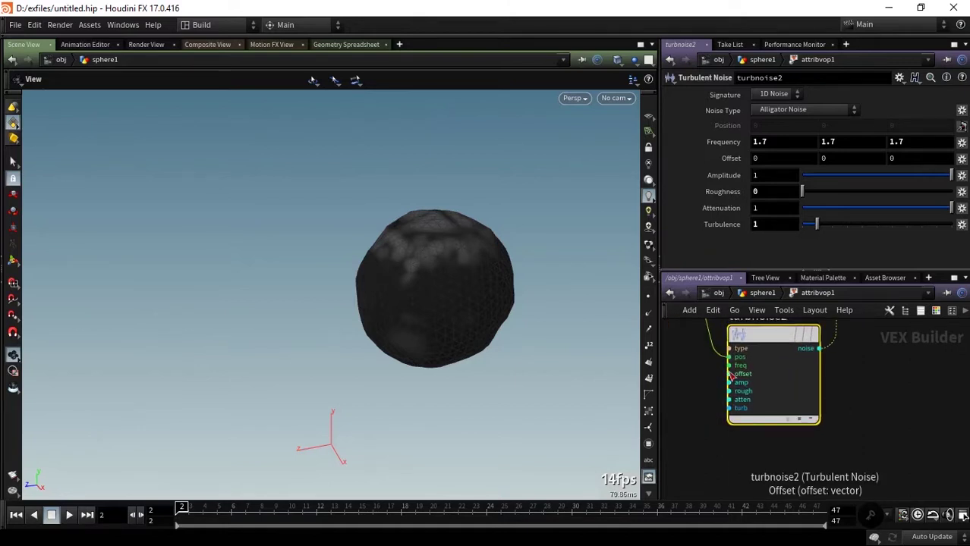
Promote turbnoise2's offset input to an editable parameter
right_click(731, 374)
click(683, 310)
mouse_move(861, 366)
middle_down()
mouse_move(788, 400)
mouse_move(797, 429)
mouse_move(756, 453)
mouse_move(794, 415)
mouse_move(840, 402)
middle_up()
Insert a Fit Range node on the noise wire and create input parameters for it
key(Tab)
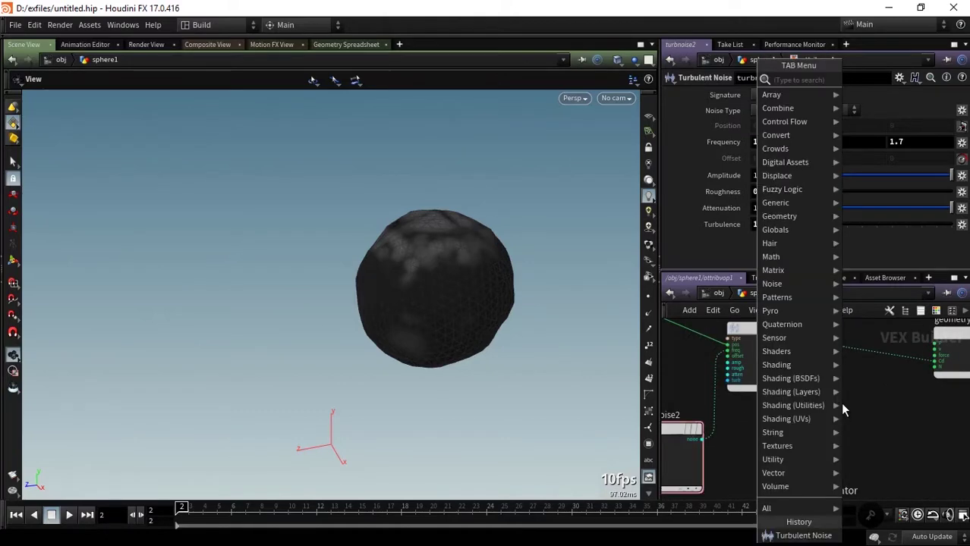
text(fit)
key(Return)
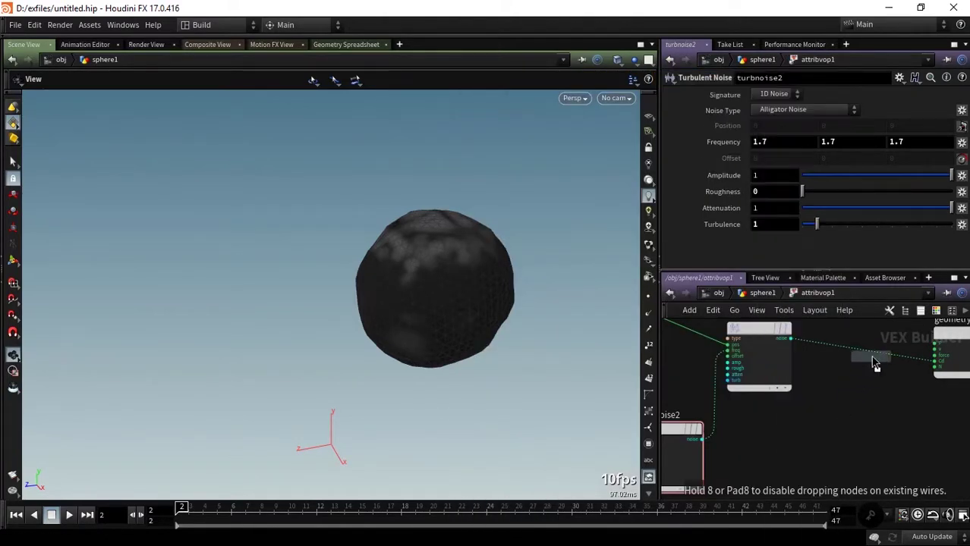
click(874, 358)
scroll(835, 406, up, 3)
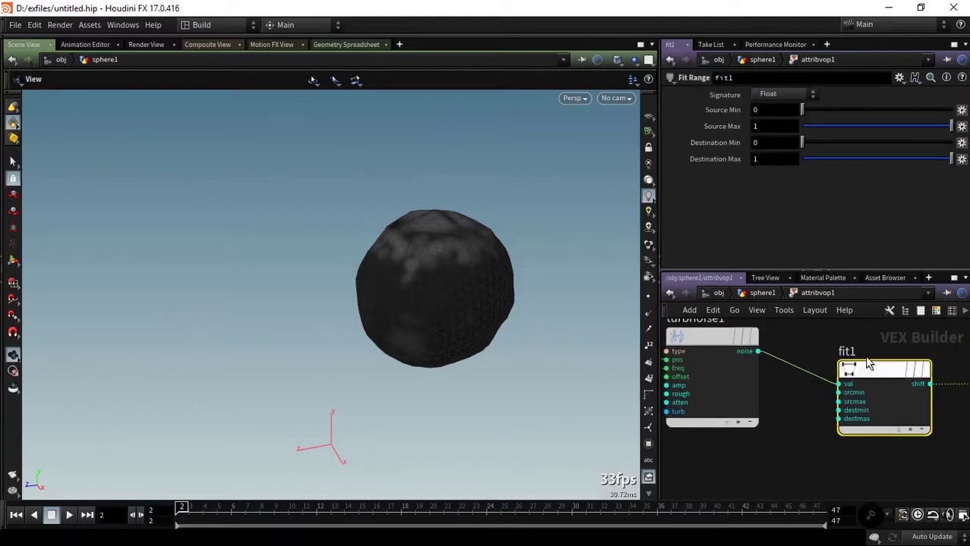
right_click(856, 372)
mouse_move(786, 389)
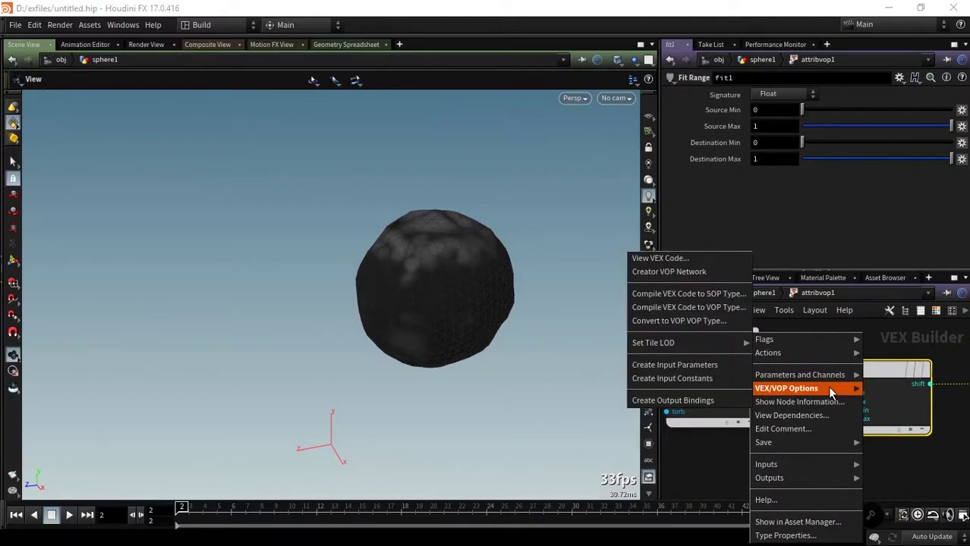
click(711, 369)
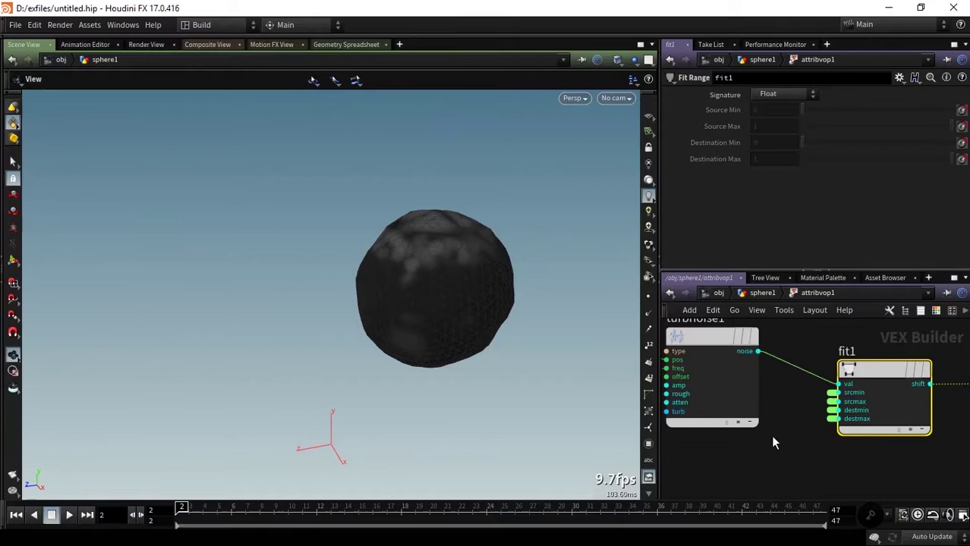
Back at sphere1 level, copy attribvop1's Offset parameter
click(757, 293)
middle_drag(772, 375, 794, 316)
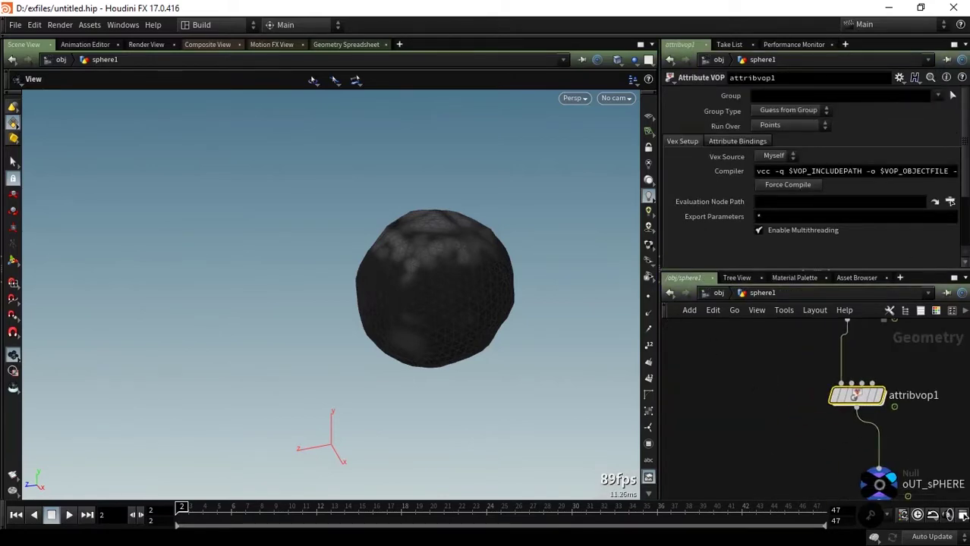
drag(968, 119, 969, 211)
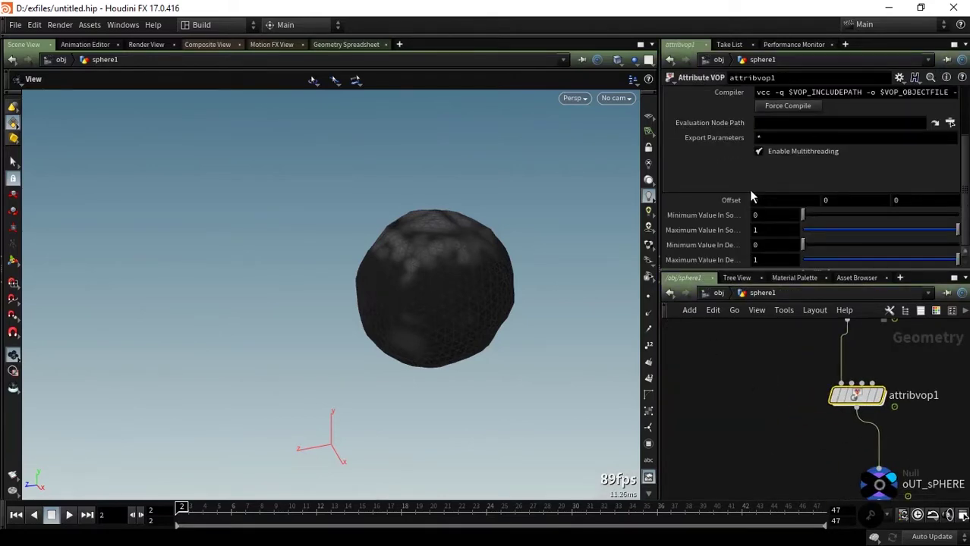
right_click(790, 199)
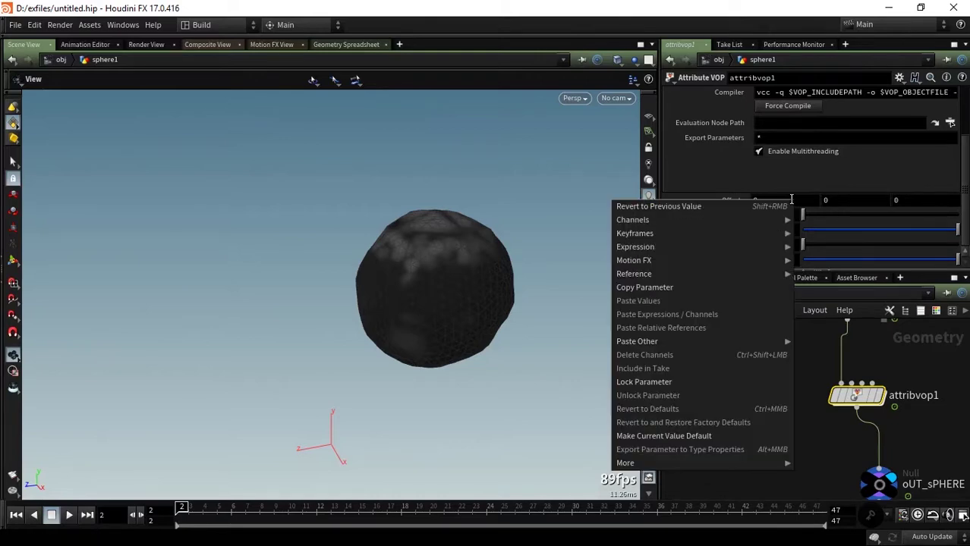
click(734, 288)
Paste relative references so Offset Y and Z follow ch("offset1")
click(859, 200)
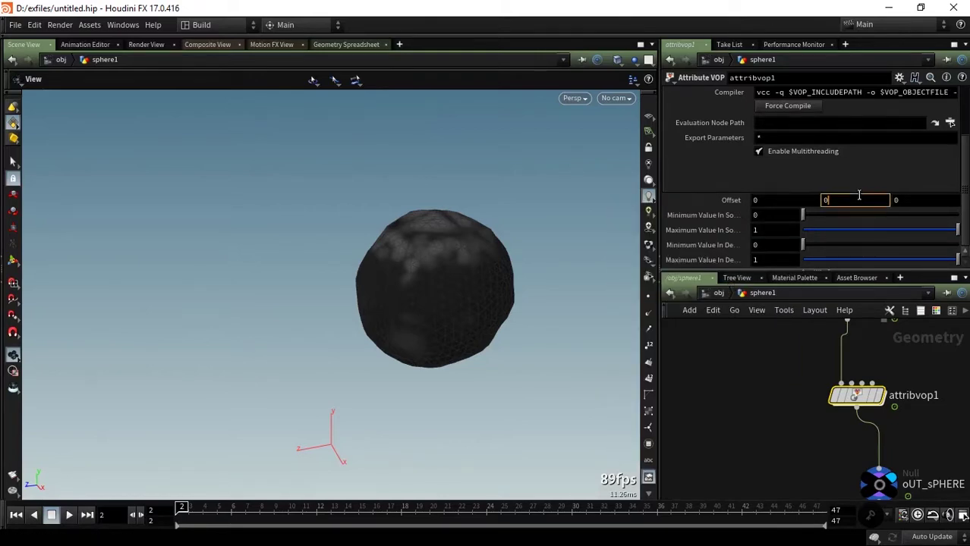
right_click(807, 202)
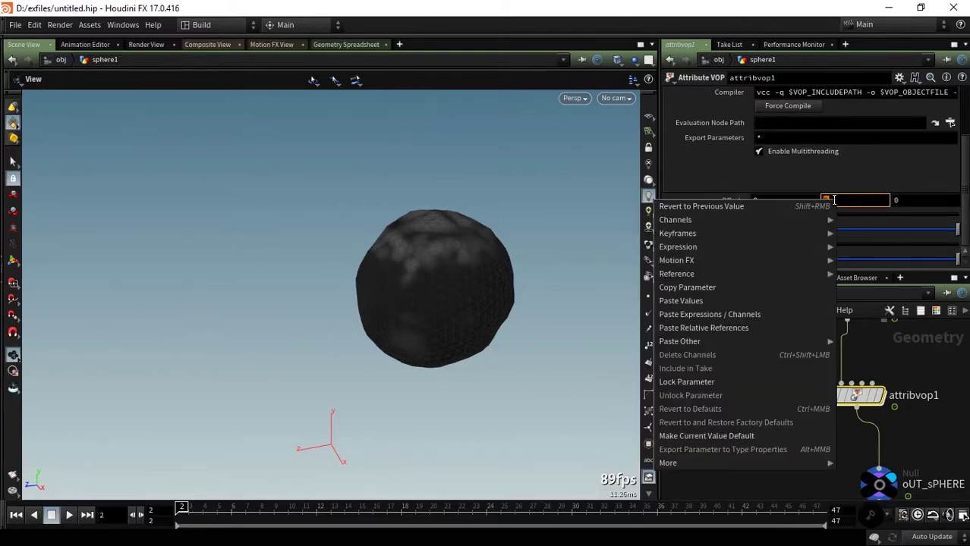
click(777, 313)
right_click(835, 211)
click(780, 331)
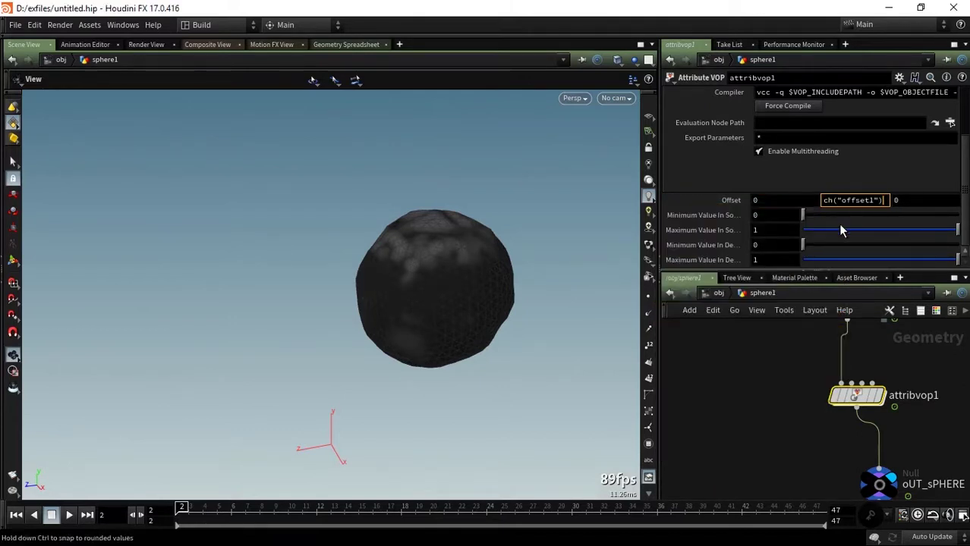
click(811, 200)
right_click(811, 199)
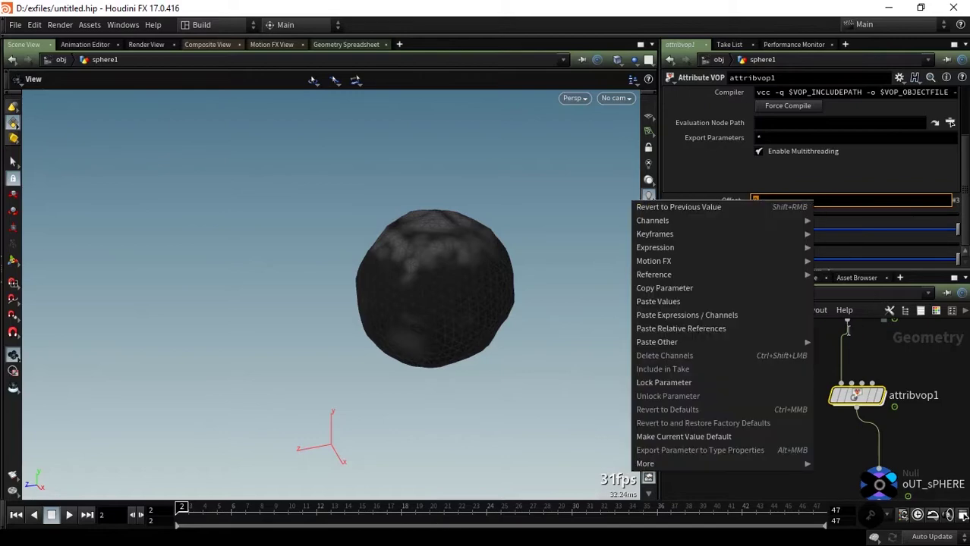
click(772, 326)
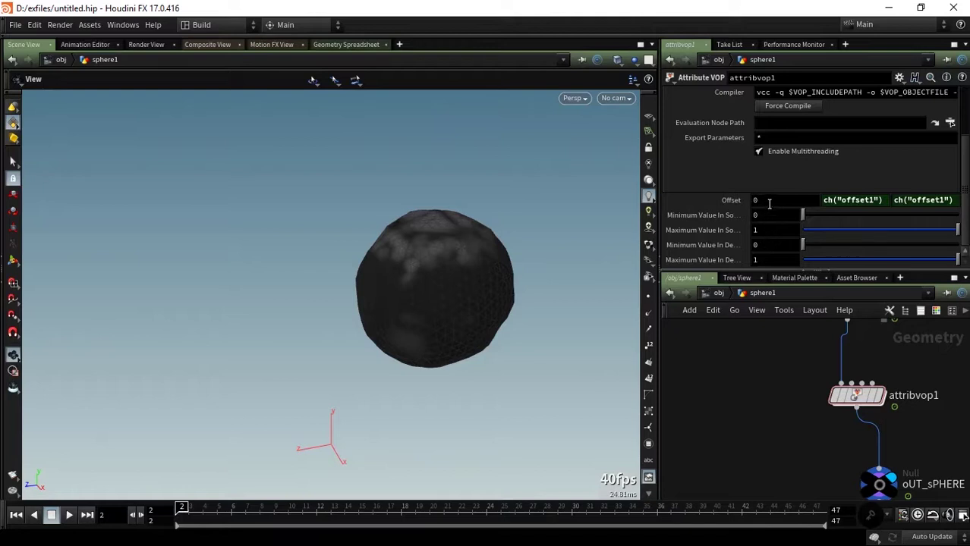
Set attribvop1's Offset X to $F/50 and scrub the timeline to preview the shifting noise
click(709, 204)
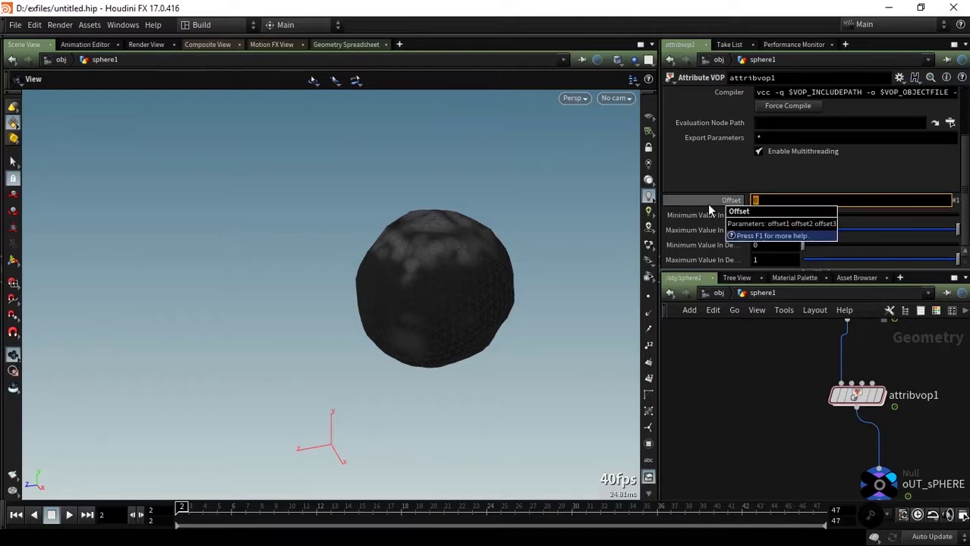
text(f)
text(F/)
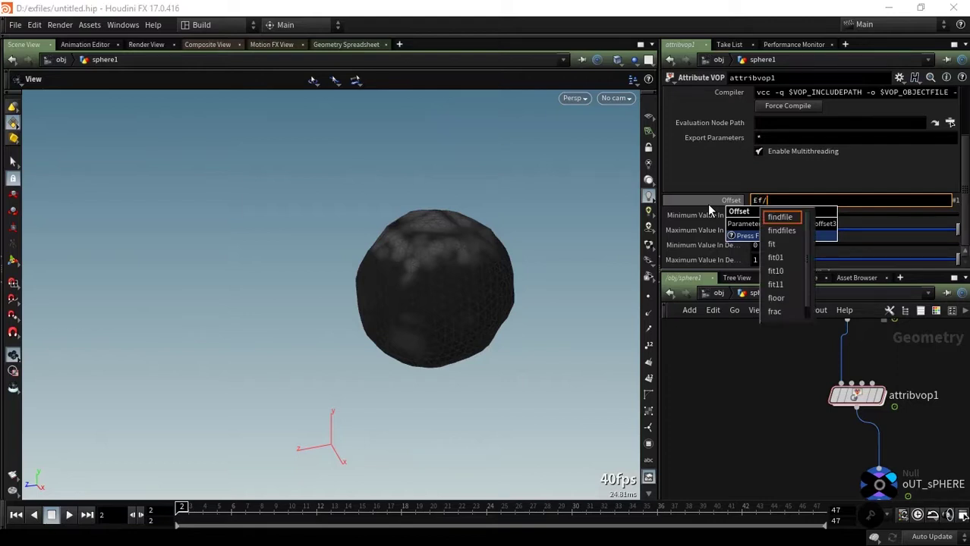
text(50)
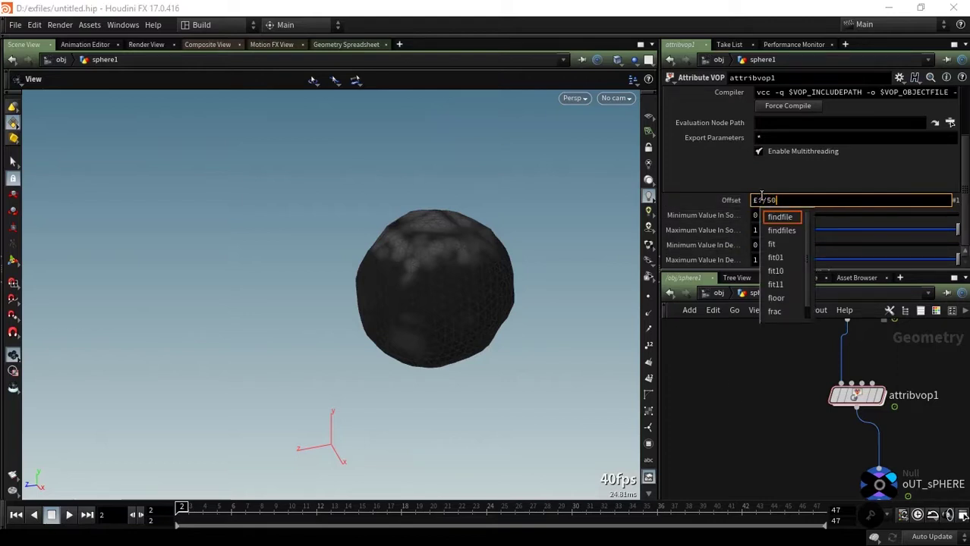
key(Return)
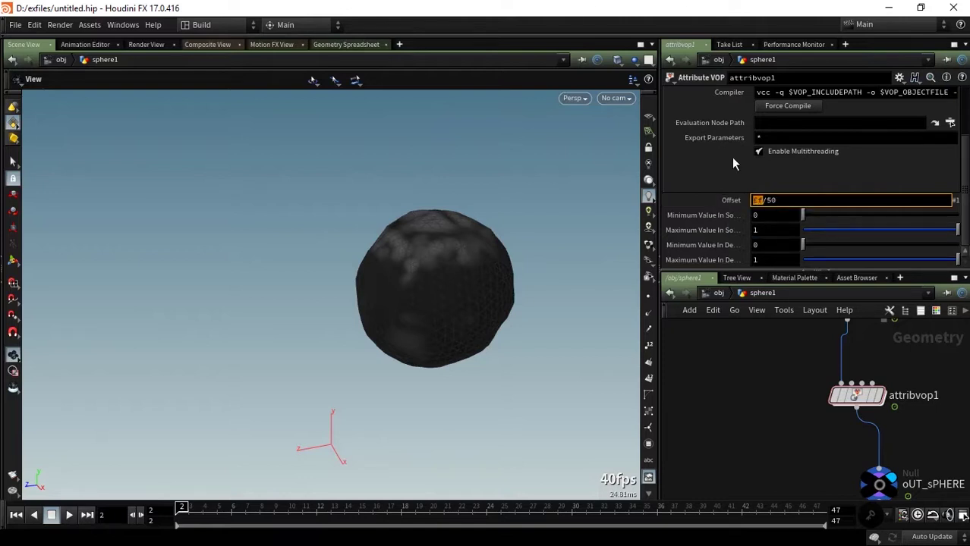
text($F)
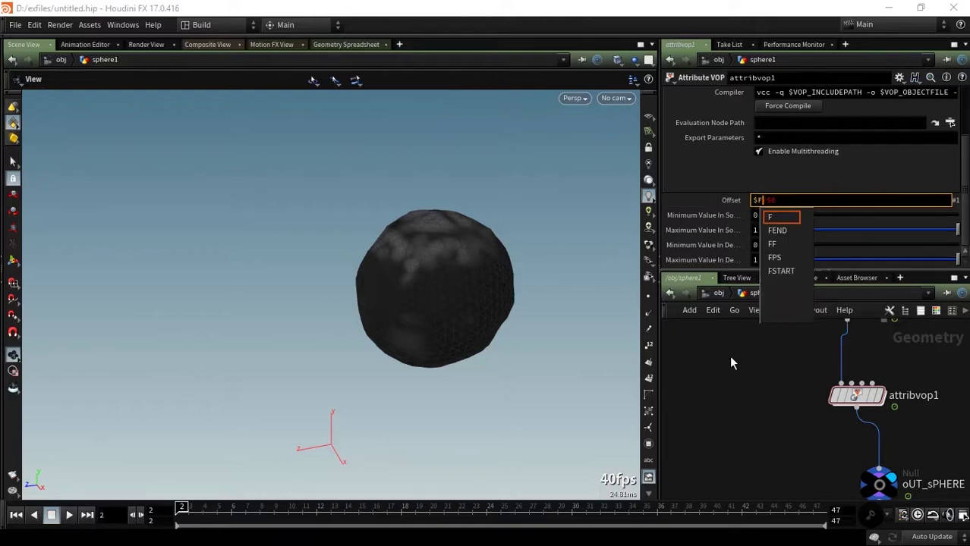
key(Return)
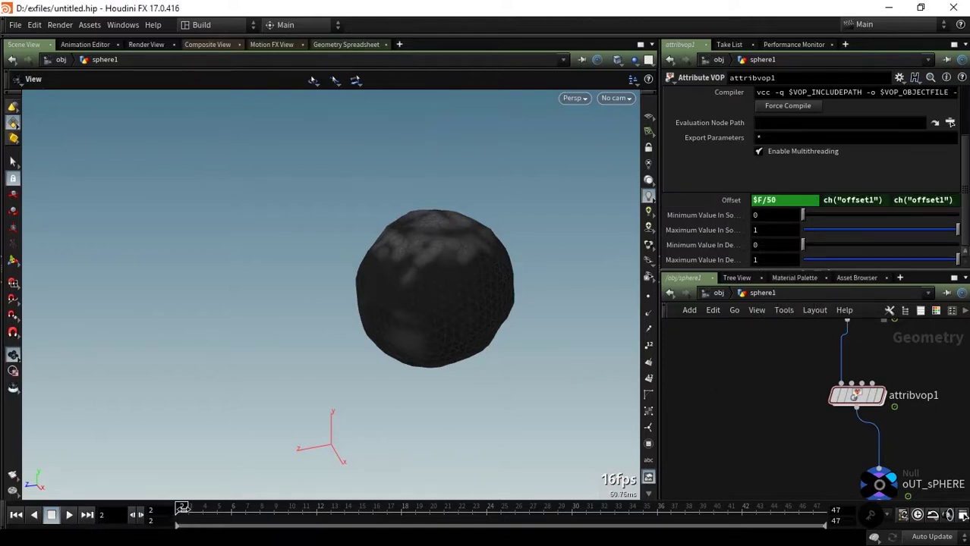
drag(182, 507, 558, 507)
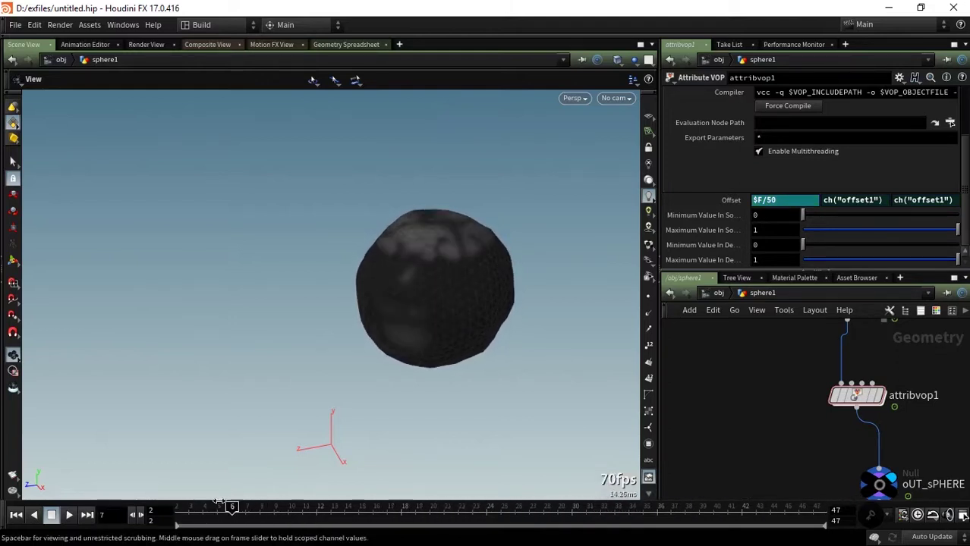
At frame 2, set the fit's Max Source to 0.1, Max Dest to 0 and Min Dest to 0.9
middle_drag(700, 390, 681, 352)
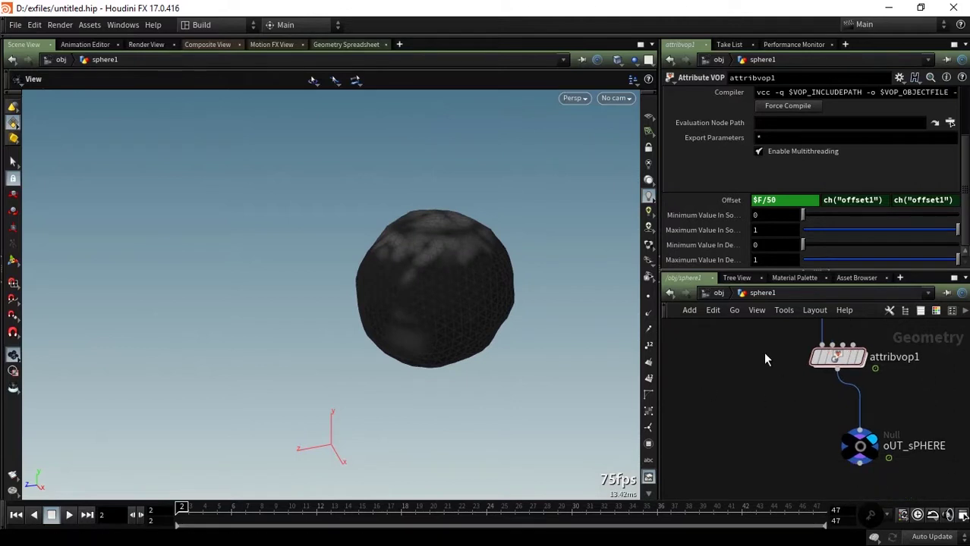
click(723, 236)
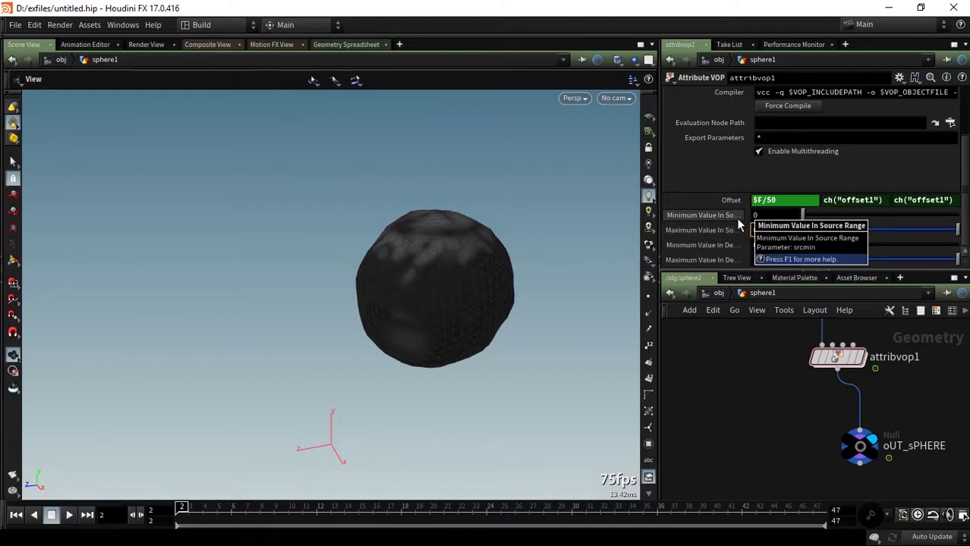
text(0.1)
key(Return)
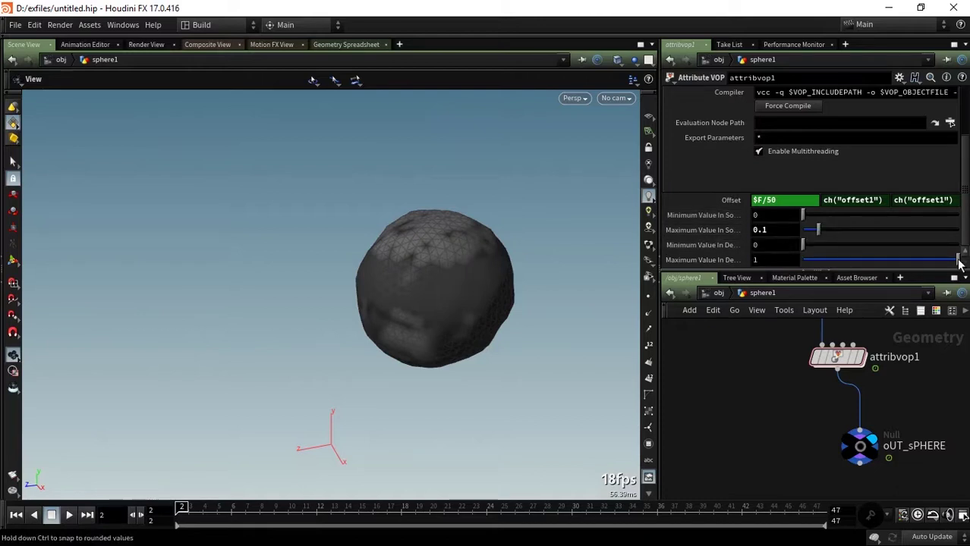
drag(958, 262, 805, 244)
click(789, 244)
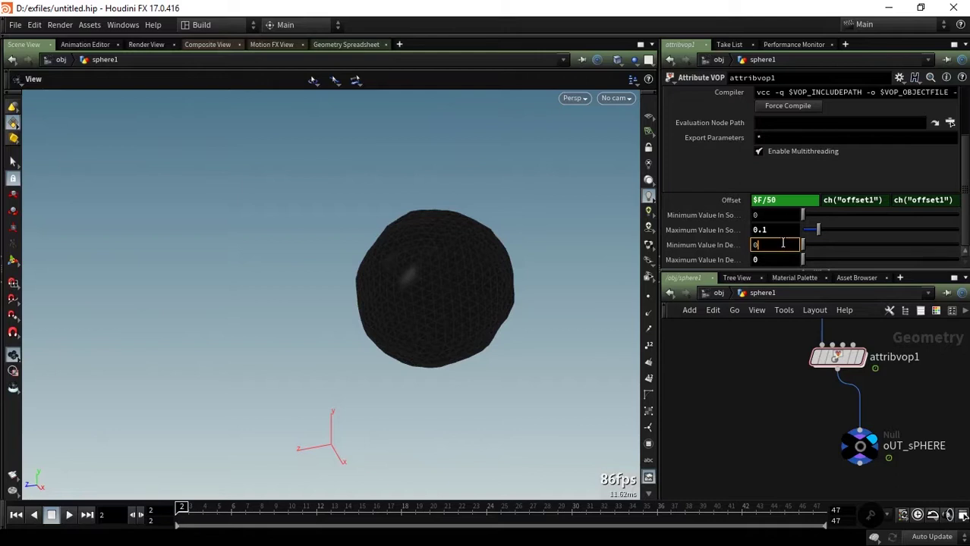
text(.9)
key(Return)
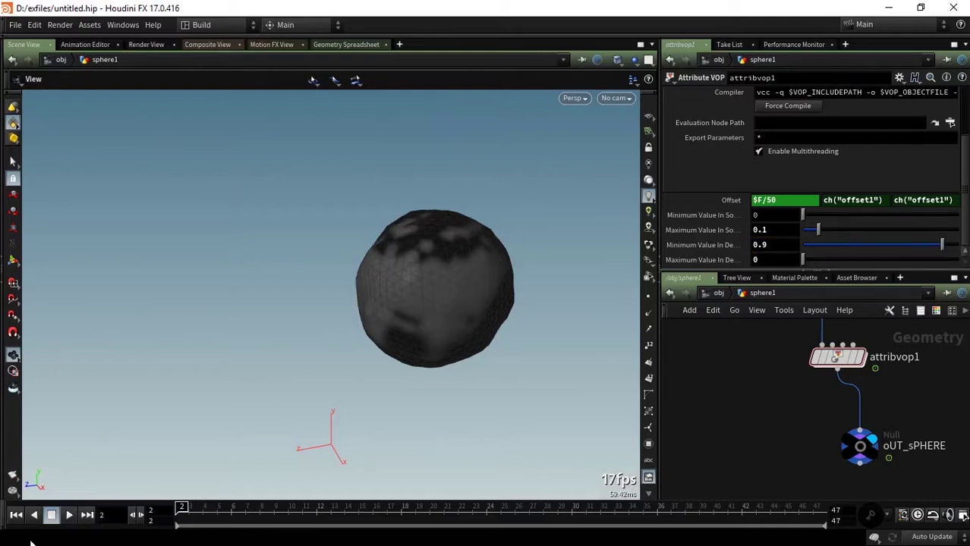
At frame 34, refine the fit to Max Source 0.252, Min Dest 1 and Max Dest 0
click(69, 516)
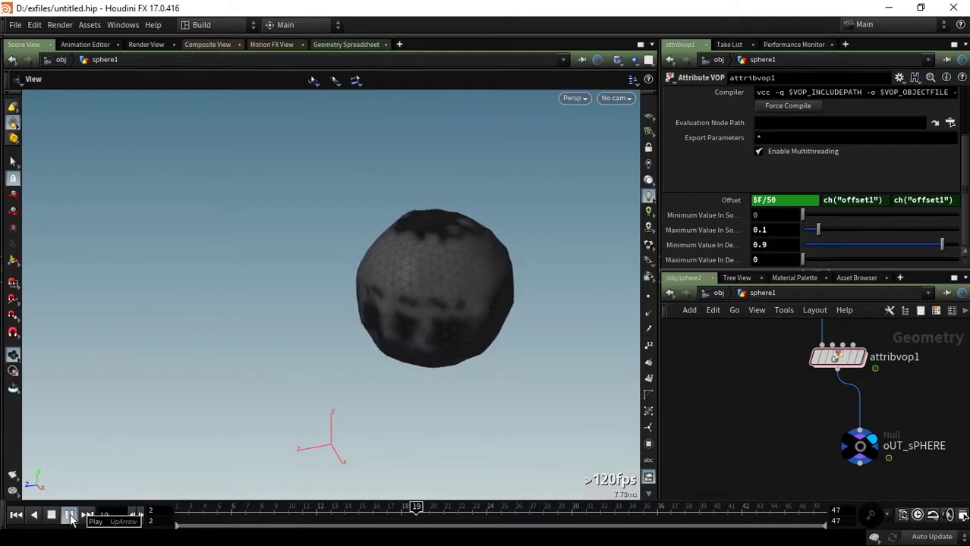
click(69, 515)
drag(787, 508, 629, 508)
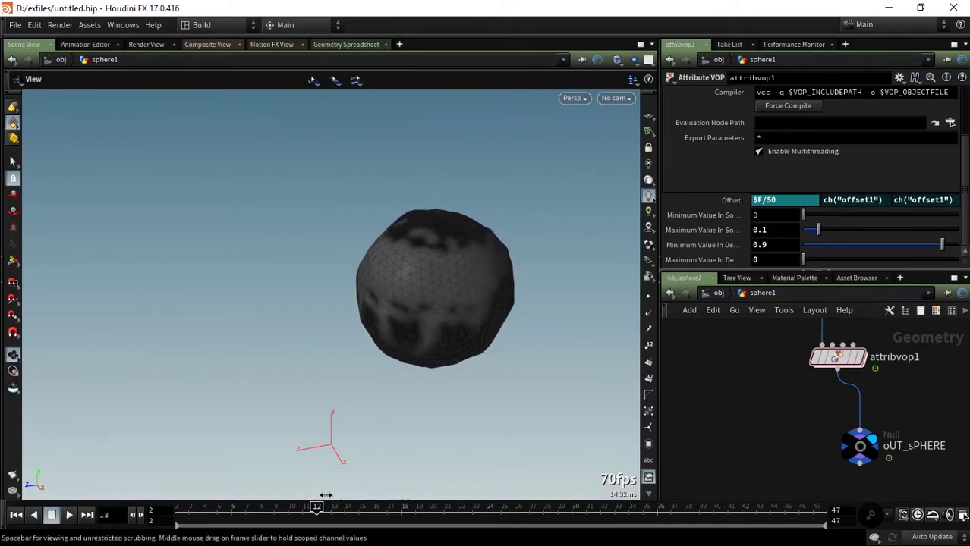
mouse_move(809, 260)
mouse_down()
mouse_move(850, 260)
mouse_move(784, 260)
mouse_move(902, 247)
mouse_up()
click(835, 246)
mouse_move(815, 235)
mouse_down()
mouse_move(940, 232)
mouse_move(826, 243)
mouse_move(835, 231)
mouse_move(810, 234)
mouse_move(843, 243)
mouse_up()
scroll(739, 390, up, 2)
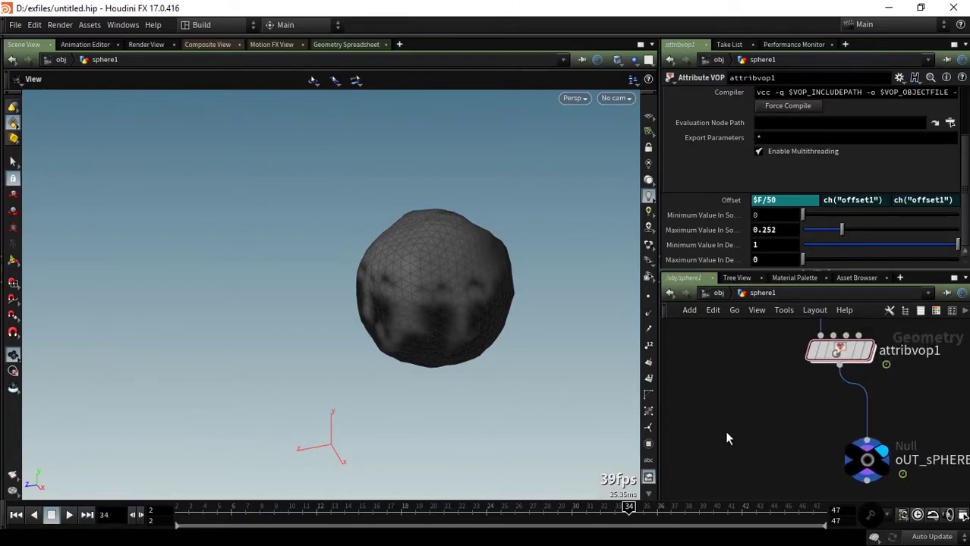
Dive into attribvop1 and select turbnoise1 to adjust its roughness
double_click(805, 406)
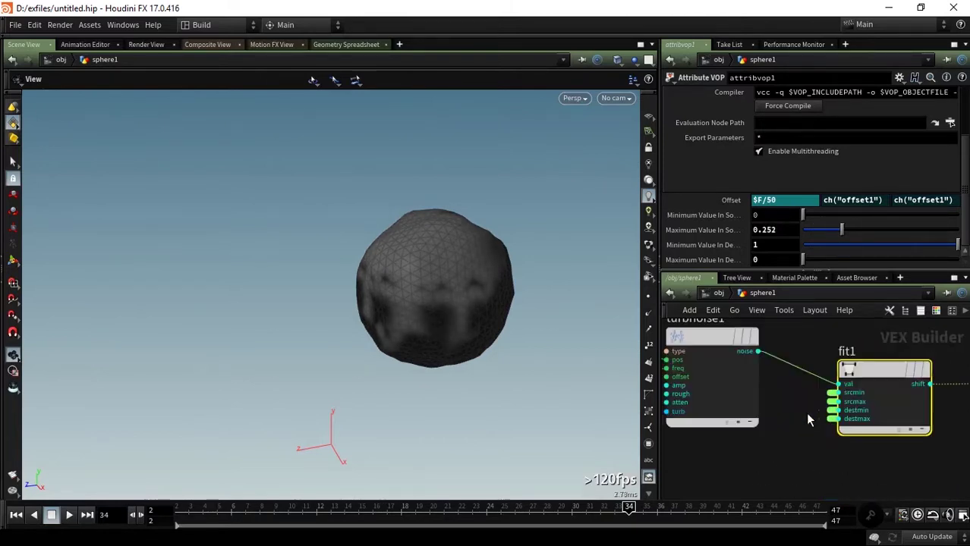
mouse_move(775, 434)
middle_down()
mouse_move(790, 460)
mouse_move(837, 389)
middle_up()
click(838, 388)
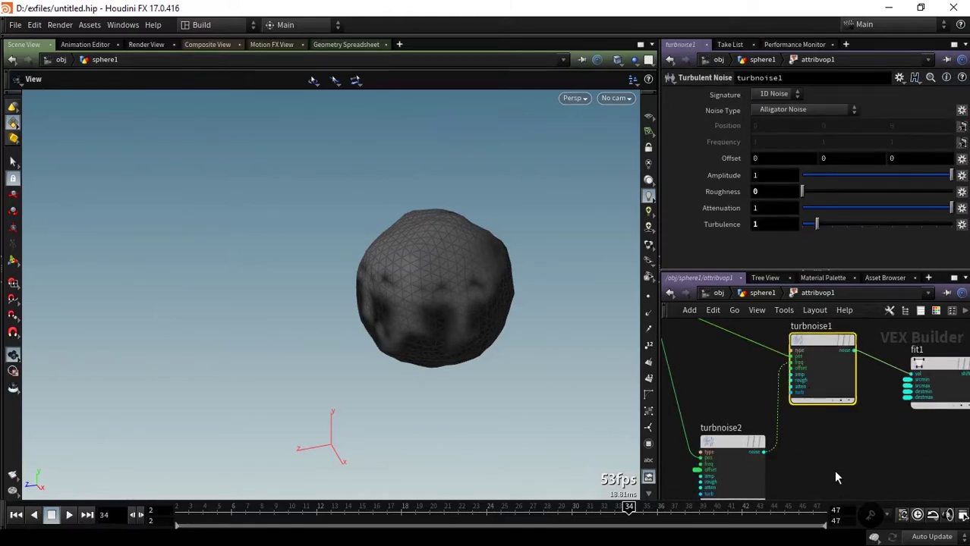
mouse_move(826, 440)
middle_down()
mouse_move(844, 398)
mouse_move(807, 380)
middle_up()
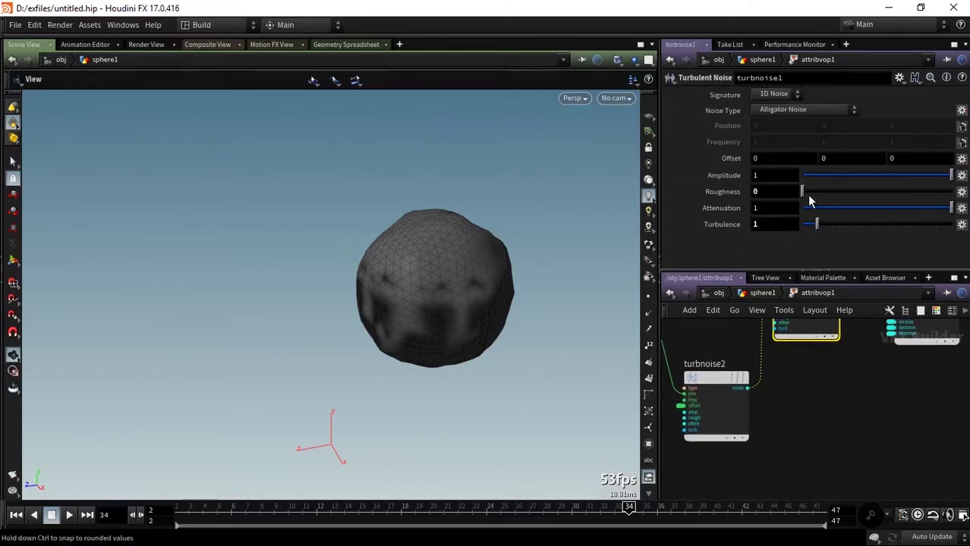
mouse_move(803, 194)
mouse_down()
mouse_move(832, 195)
mouse_move(803, 195)
mouse_up()
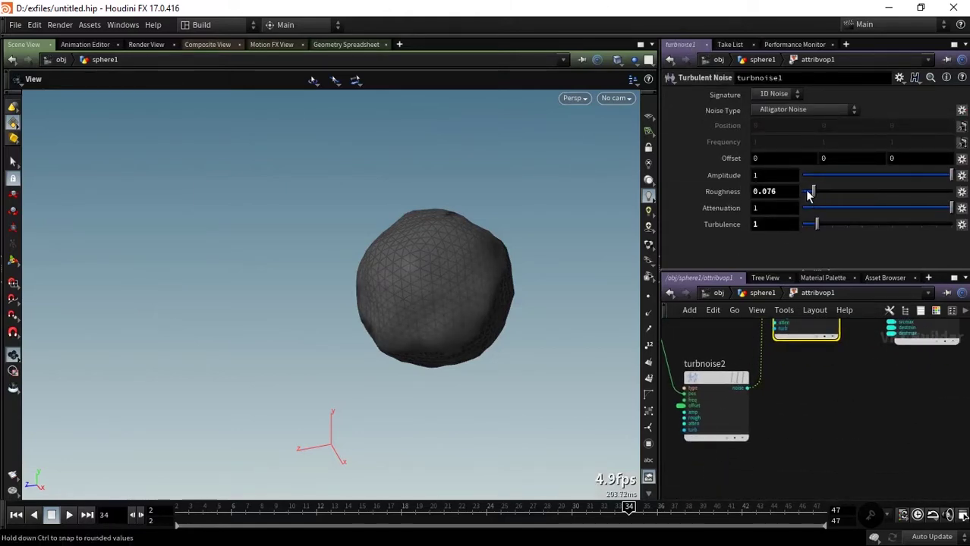
Give turbnoise1 Amplitude 1.7, Offset 0 and Turbulence 1 using value ladders
middle_click(763, 175)
mouse_move(764, 175)
middle_down()
mouse_move(853, 173)
mouse_move(761, 177)
middle_up()
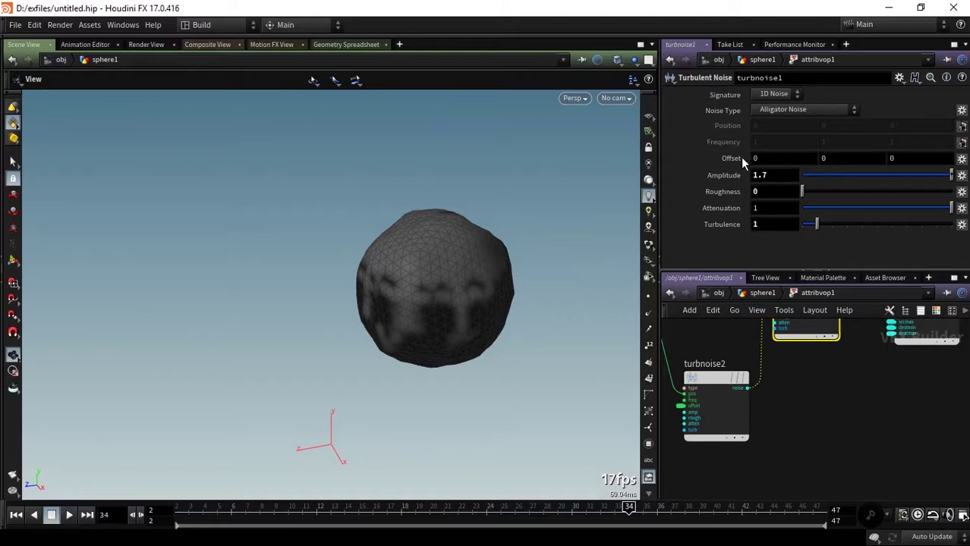
middle_drag(743, 158, 737, 135)
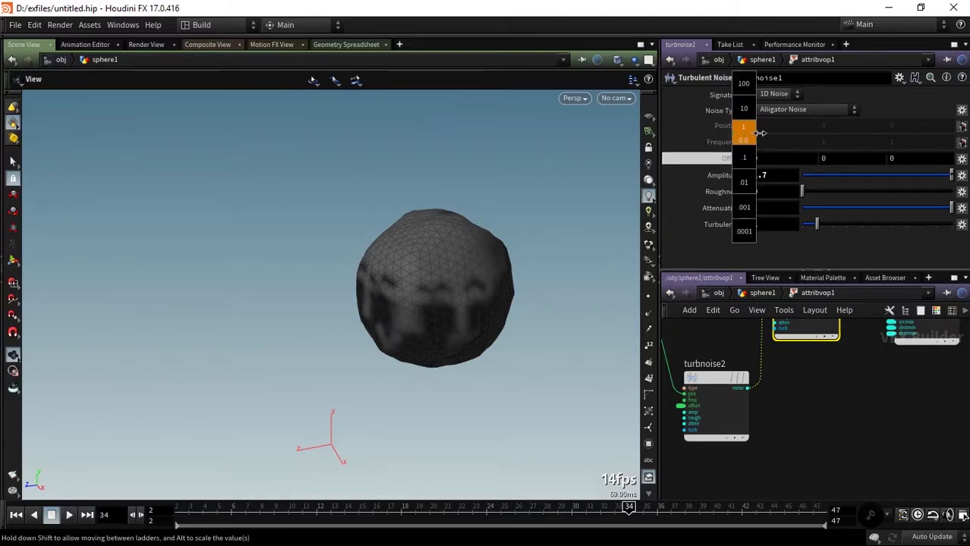
mouse_move(758, 133)
middle_down()
mouse_move(745, 164)
mouse_move(844, 173)
mouse_move(742, 166)
middle_up()
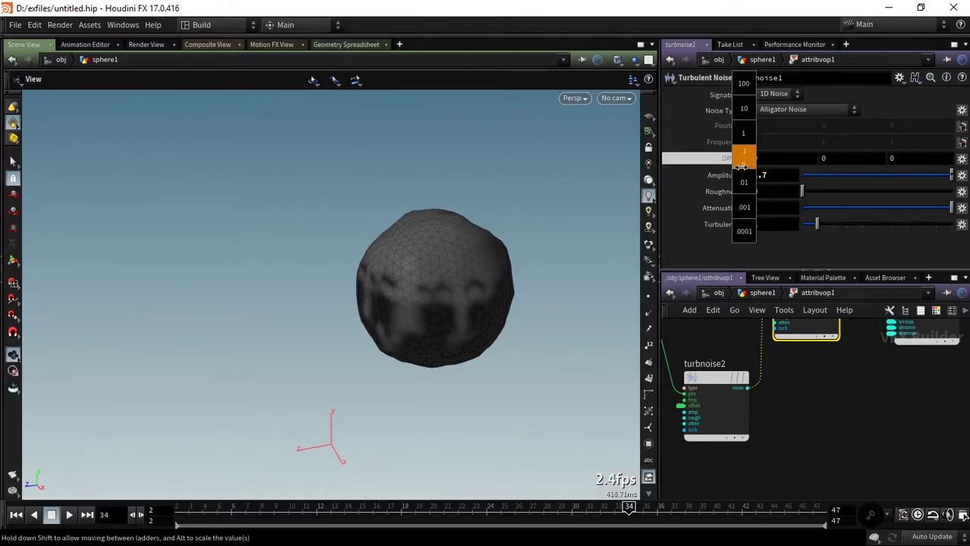
mouse_move(817, 224)
mouse_down()
mouse_move(894, 222)
mouse_move(761, 221)
mouse_up()
middle_drag(782, 390, 810, 357)
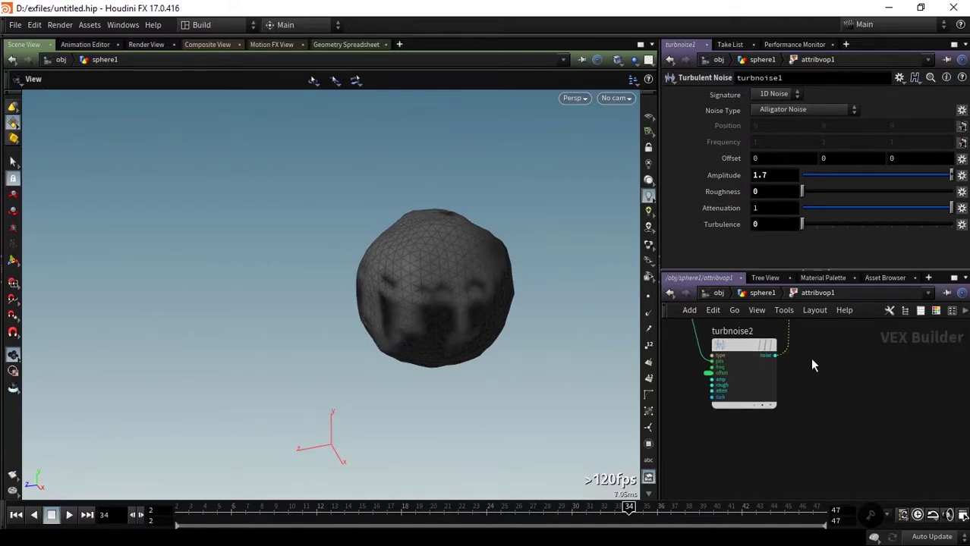
double_click(767, 224)
text(1)
key(Return)
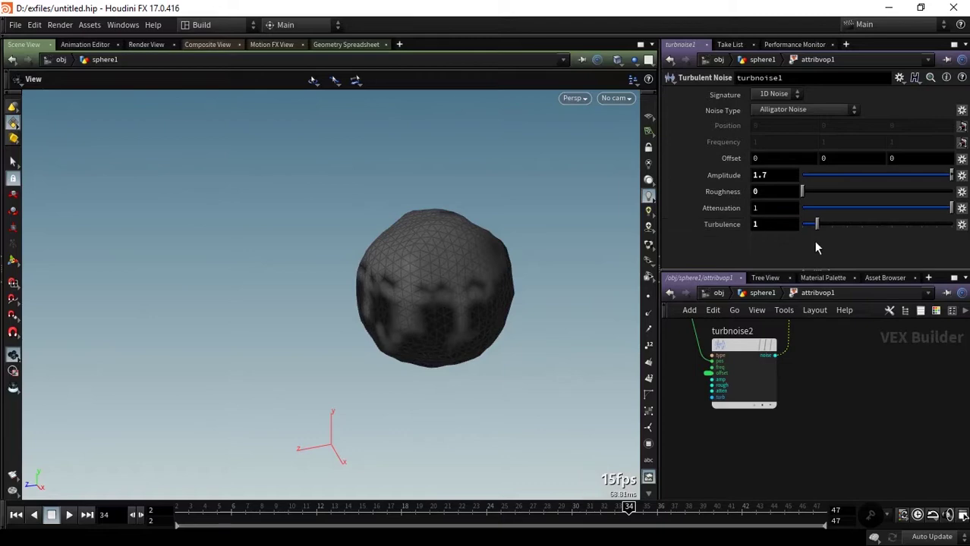
drag(821, 446, 671, 365)
Drag turbnoise2's Roughness to about 0.262
drag(801, 193, 832, 191)
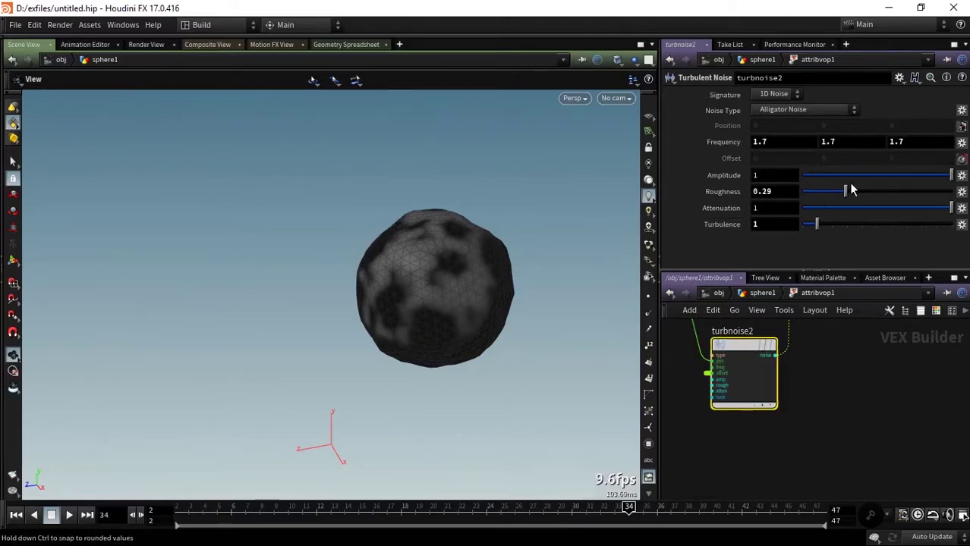
drag(832, 190, 840, 192)
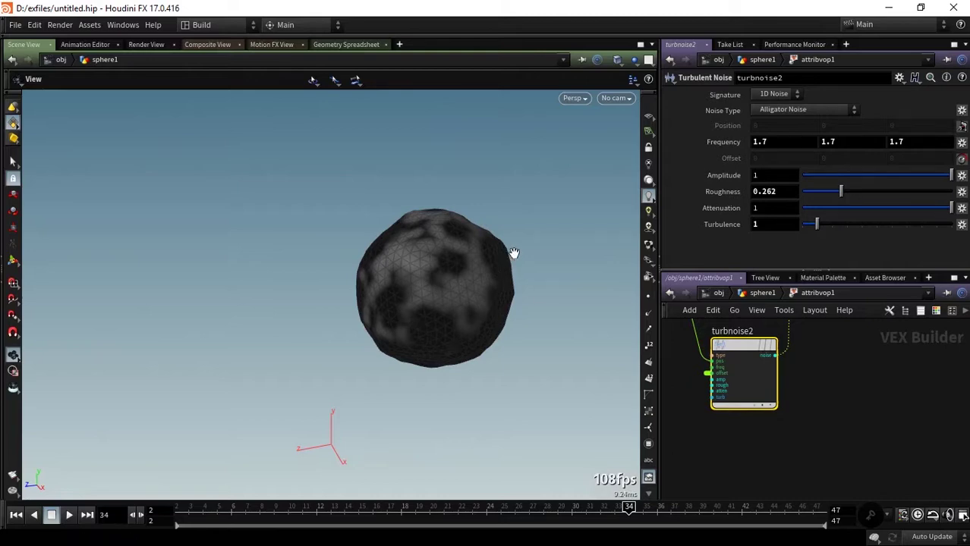
drag(246, 507, 190, 508)
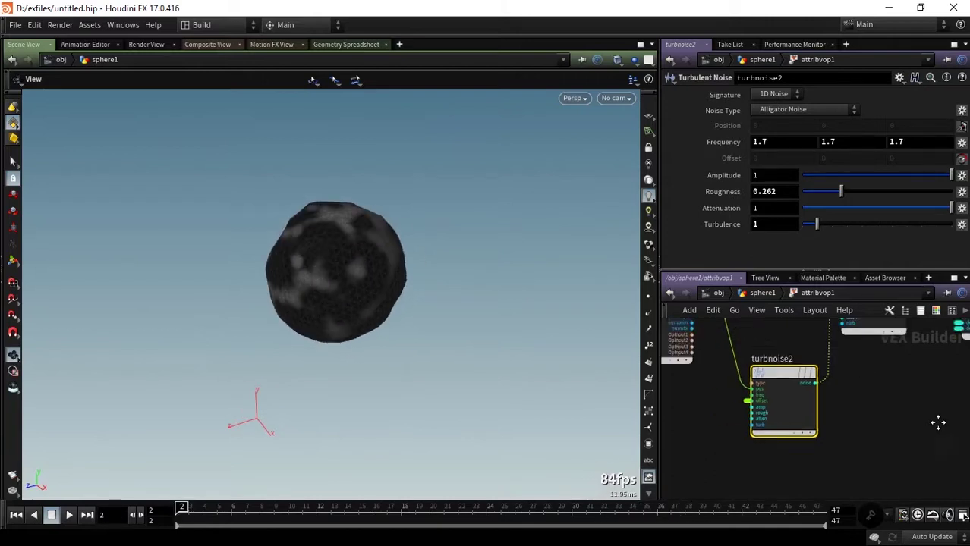
middle_drag(728, 326, 817, 395)
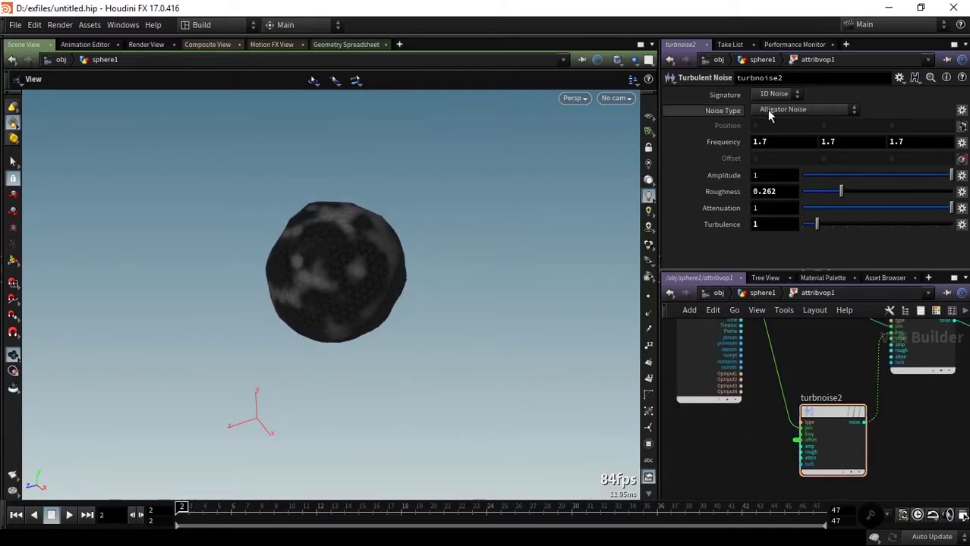
Switch turbnoise2 to Sparse Convolution Noise and return to the sphere1 level
click(852, 110)
click(827, 150)
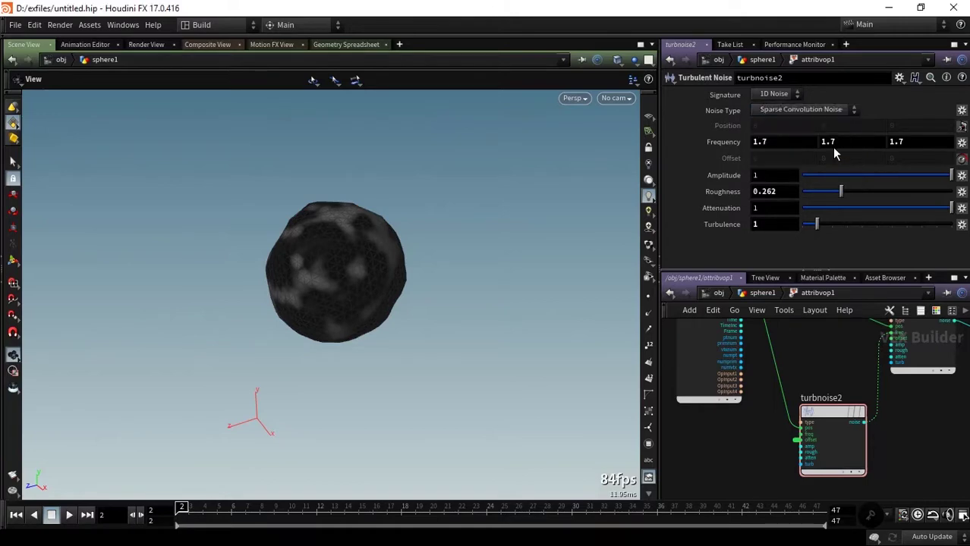
click(759, 294)
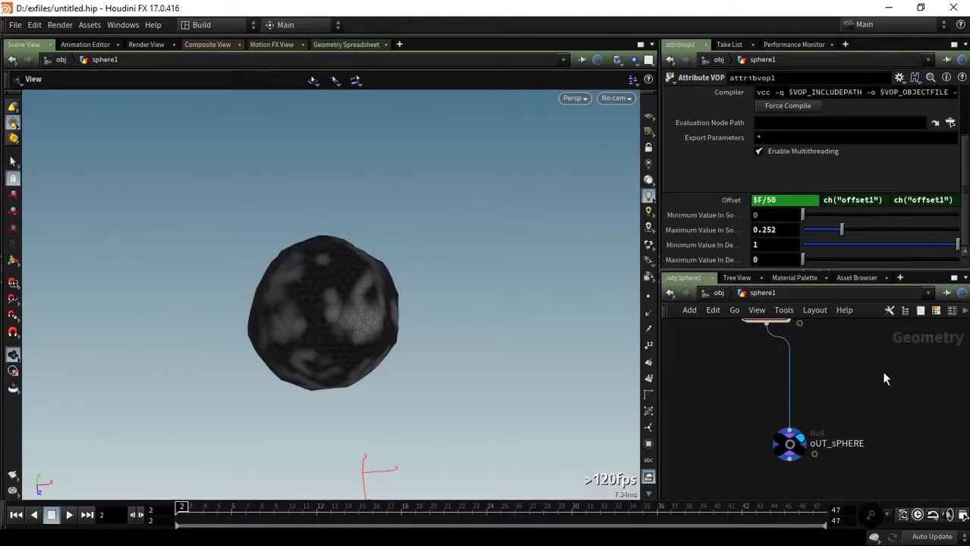
Add a Rest Position node, rest1, onto the wire above oUT_sPHERE
key(Tab)
text(rest)
key(Return)
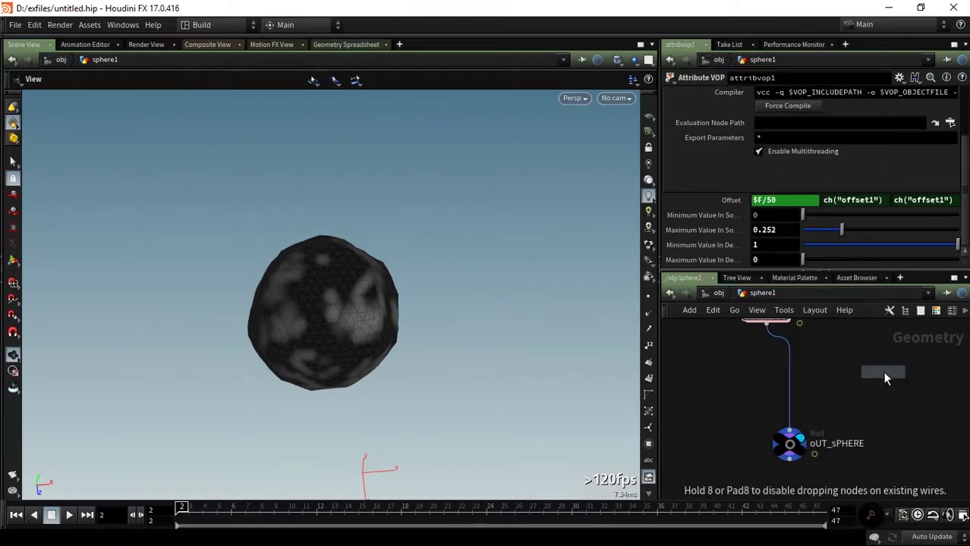
drag(774, 387, 804, 410)
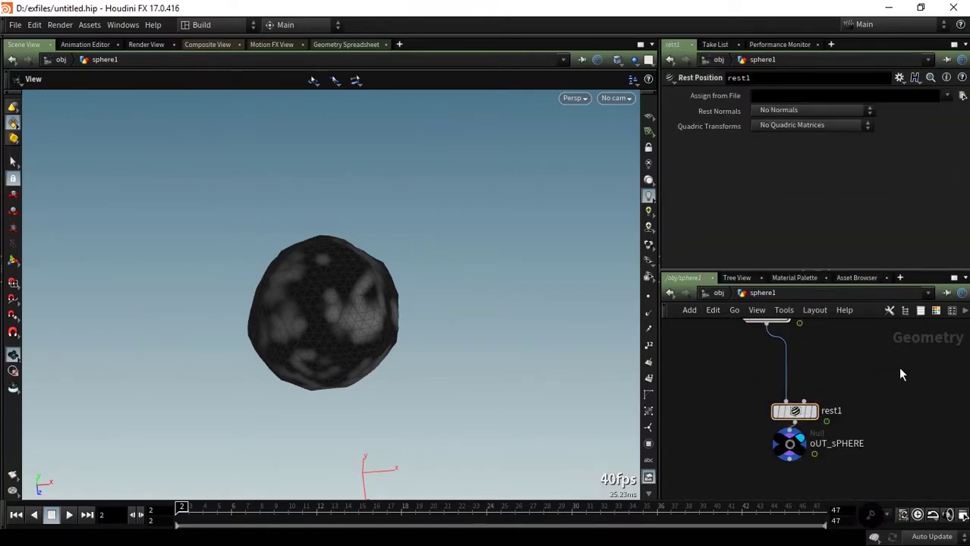
Place a Time Shift node, timeshift1, beside the chain
key(Tab)
text(time)
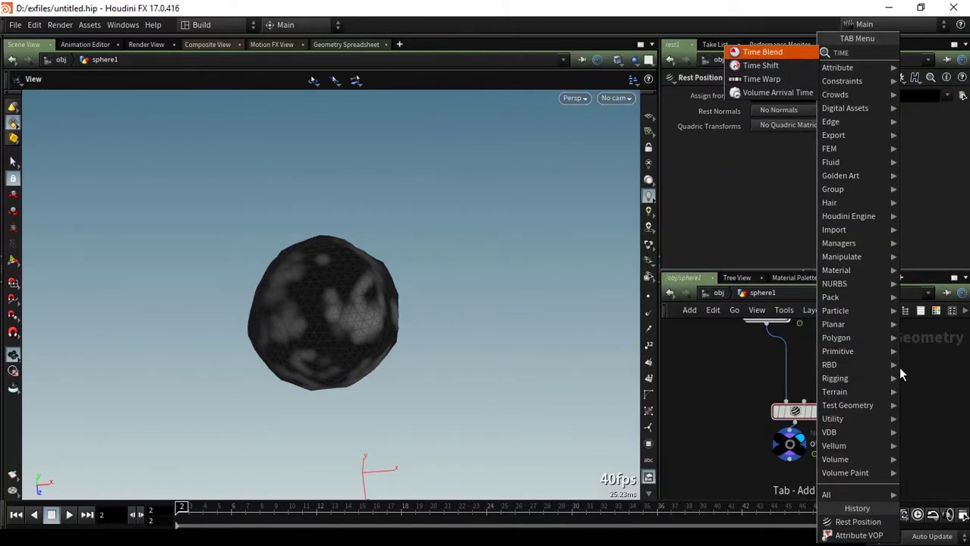
key(Down)
key(Return)
click(899, 367)
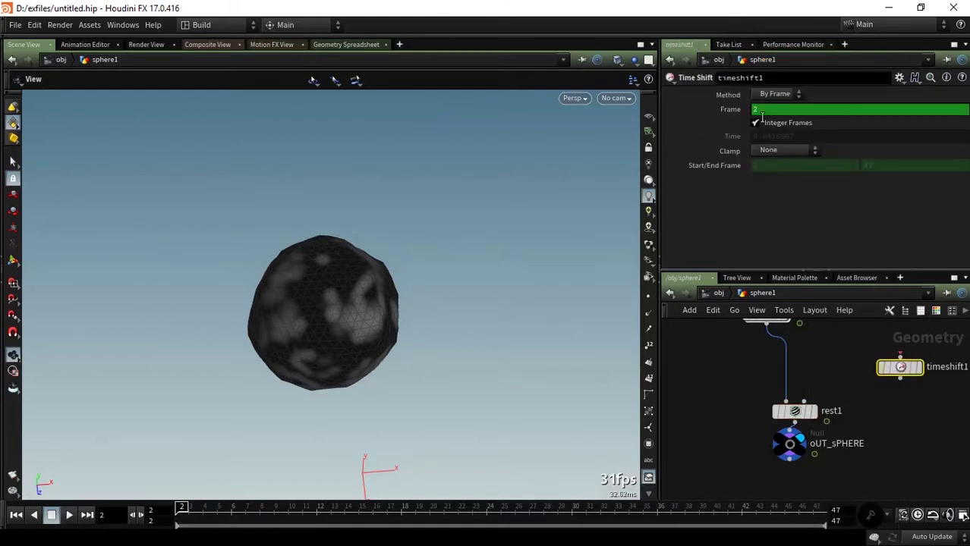
Set timeshift1 to frame 2 and wire attribvop1 into it, feeding rest1's second input
ctrl+shift+click(727, 110)
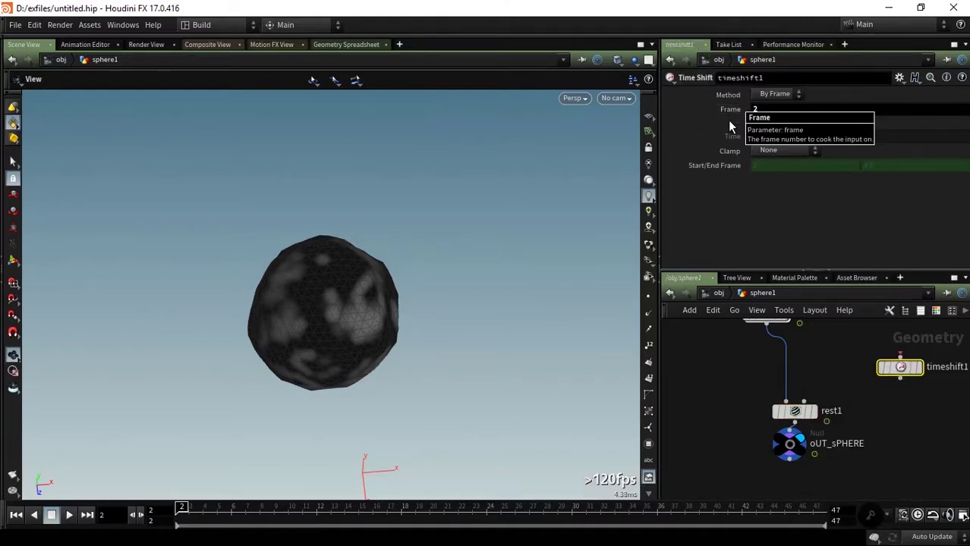
click(900, 351)
click(768, 325)
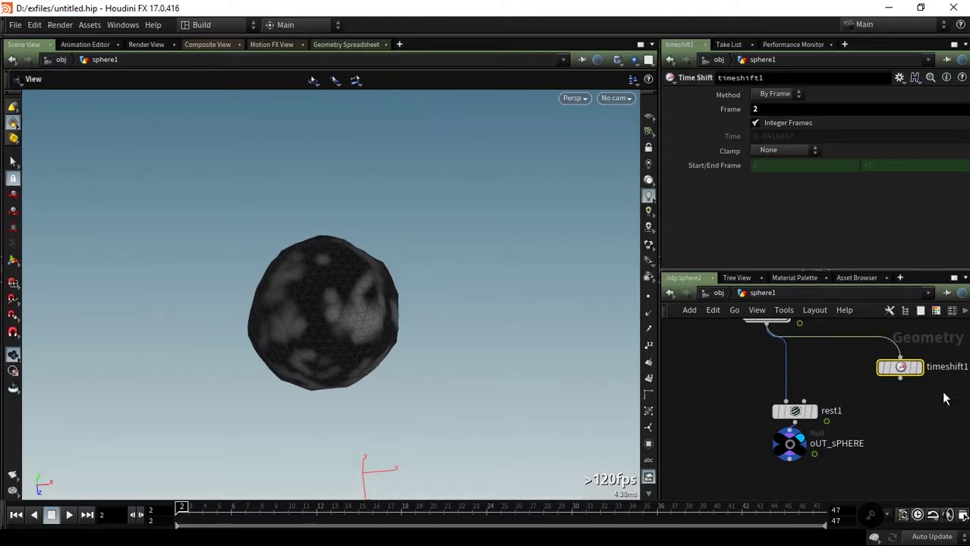
drag(900, 379, 804, 403)
Move oUT_sPHERE further down below rest1 and pan to show attribvop1
drag(789, 447, 793, 482)
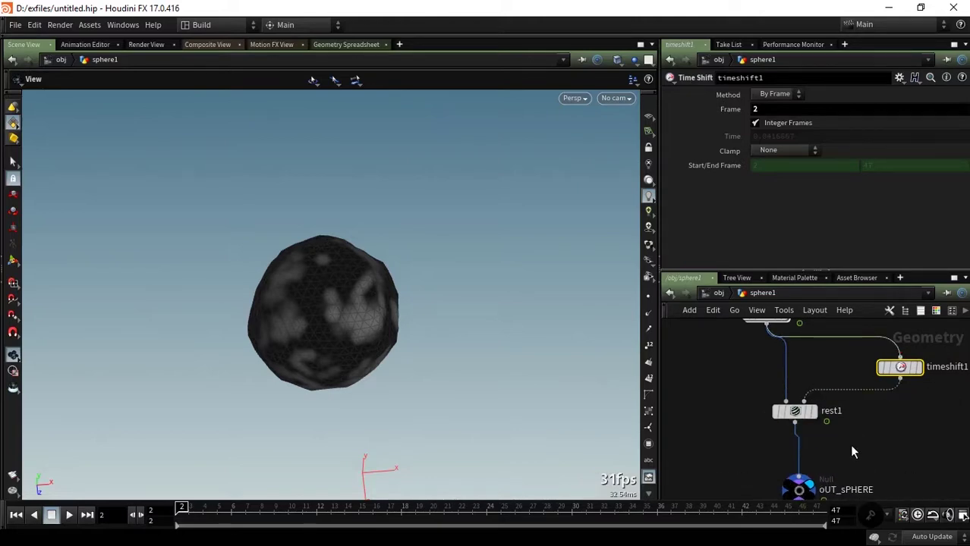
scroll(873, 425, down, 2)
drag(835, 440, 840, 478)
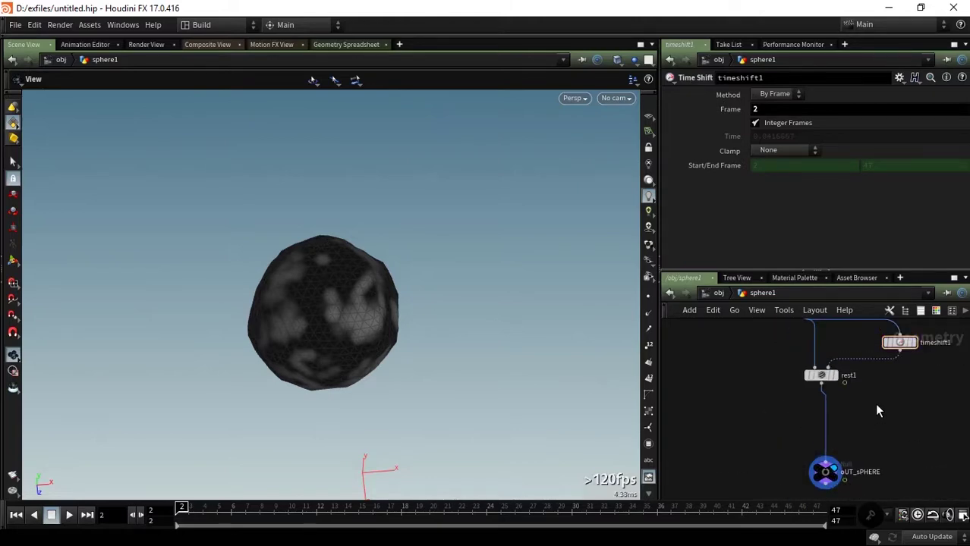
mouse_move(774, 379)
middle_down()
mouse_move(769, 428)
mouse_move(759, 429)
middle_up()
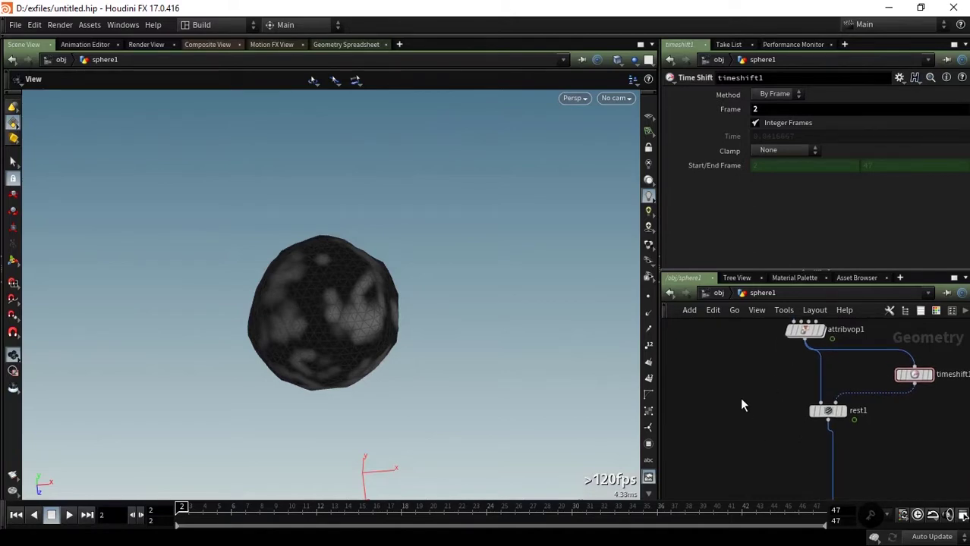
key(Tab)
Add an Attribute Create node, attribcreate1, below rest1
text(q)
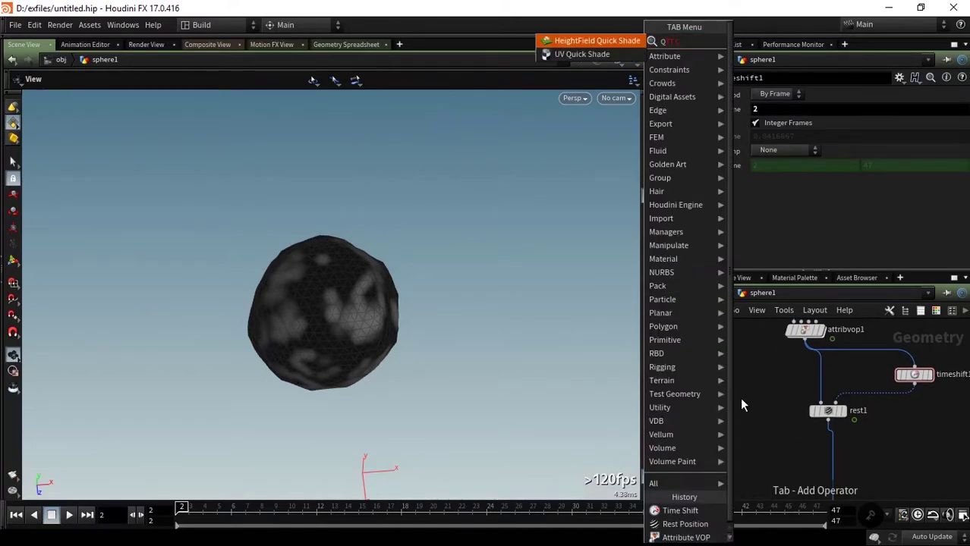
text(w)
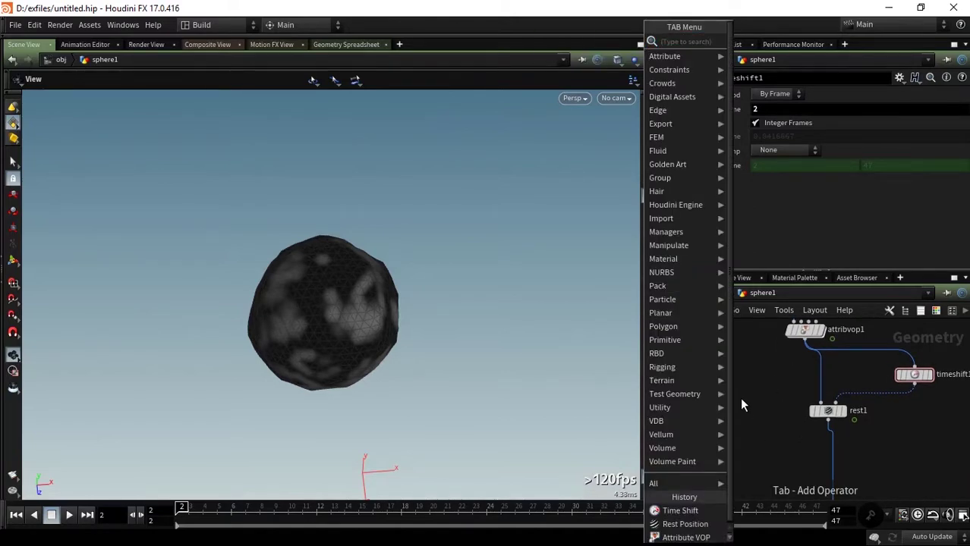
key(BackSpace)
key(BackSpace)
text(ATTR)
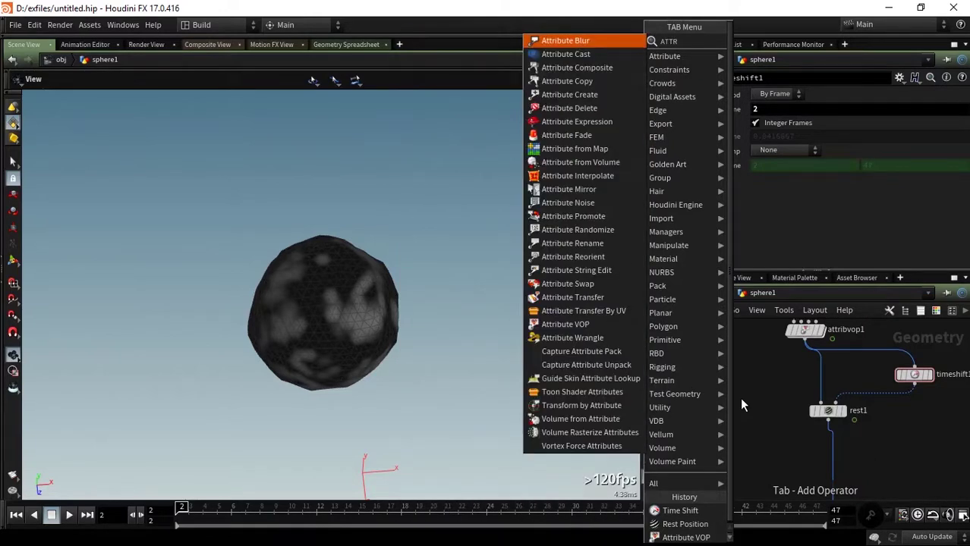
text( C)
key(Down)
key(Down)
key(Down)
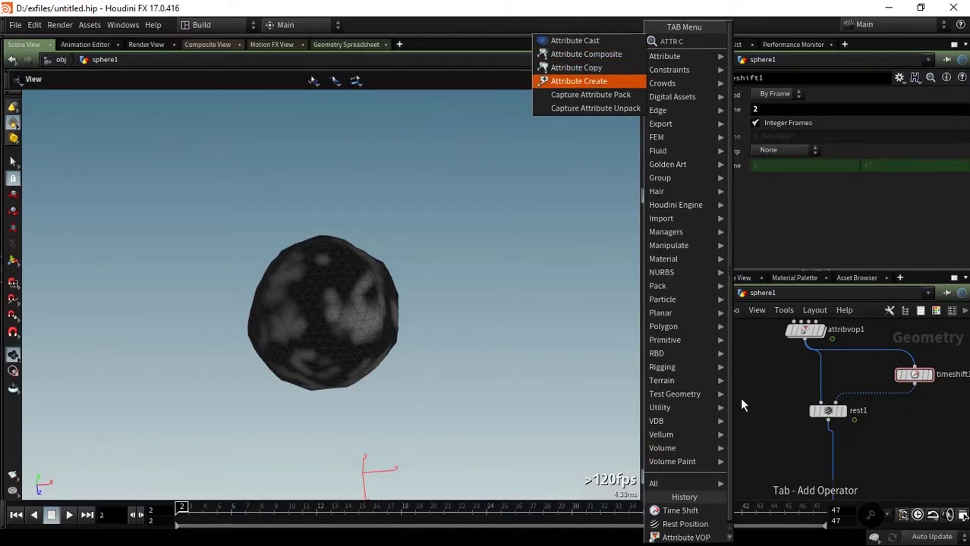
key(Return)
click(834, 455)
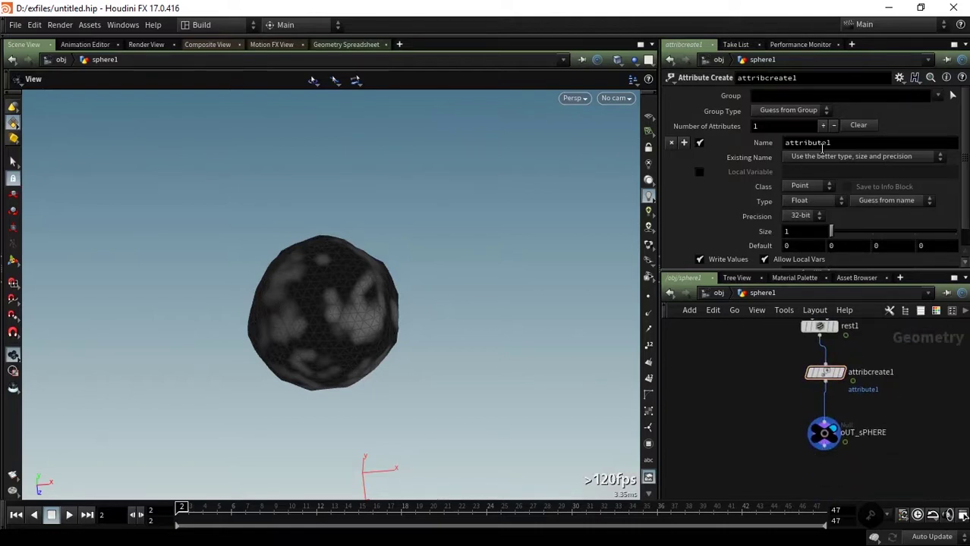
Name the new attribute lava and set its first value to $CR
click(822, 149)
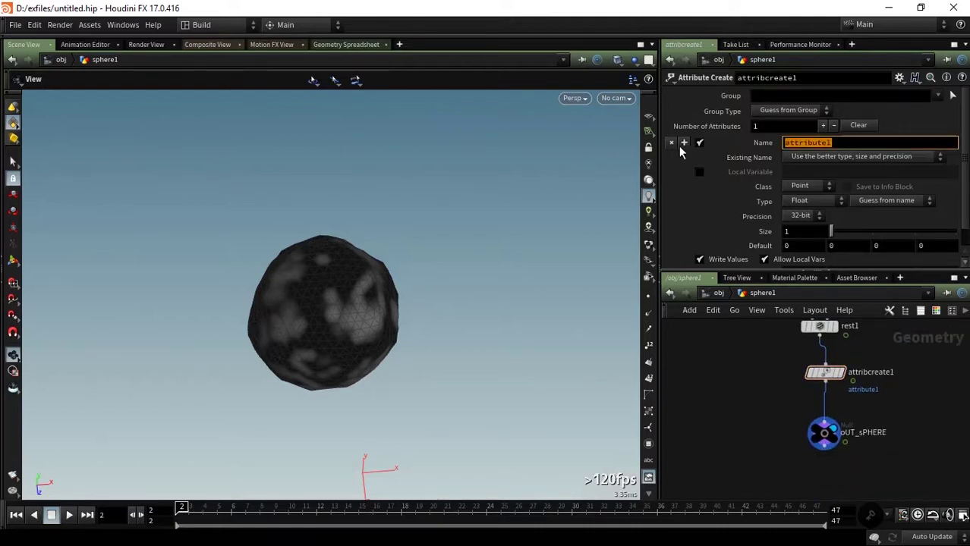
text(lQVQ)
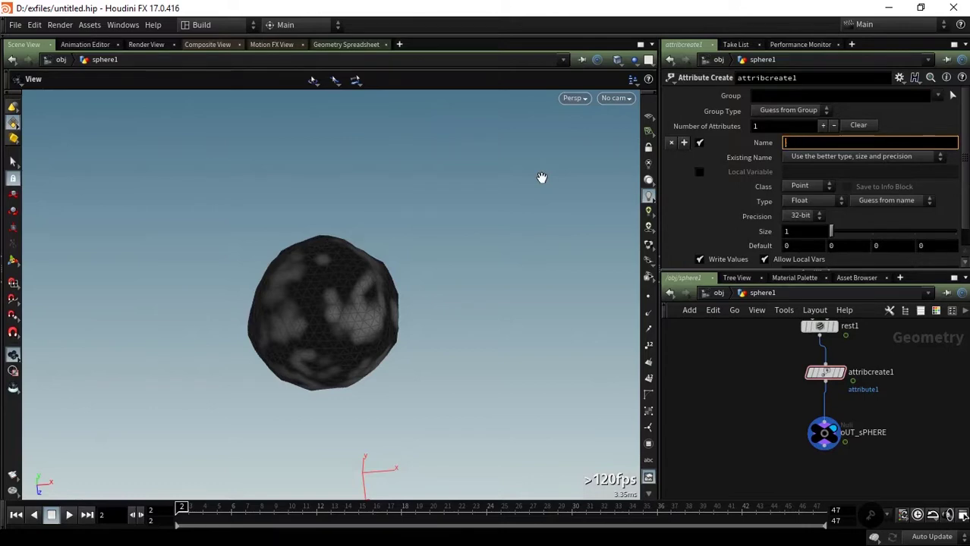
key(BackSpace)
key(BackSpace)
key(Return)
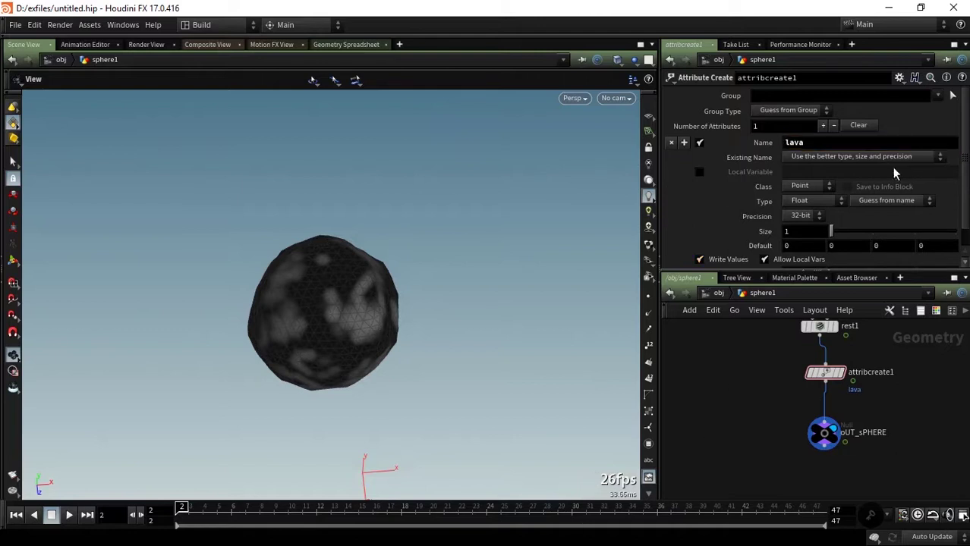
scroll(966, 155, down, 1)
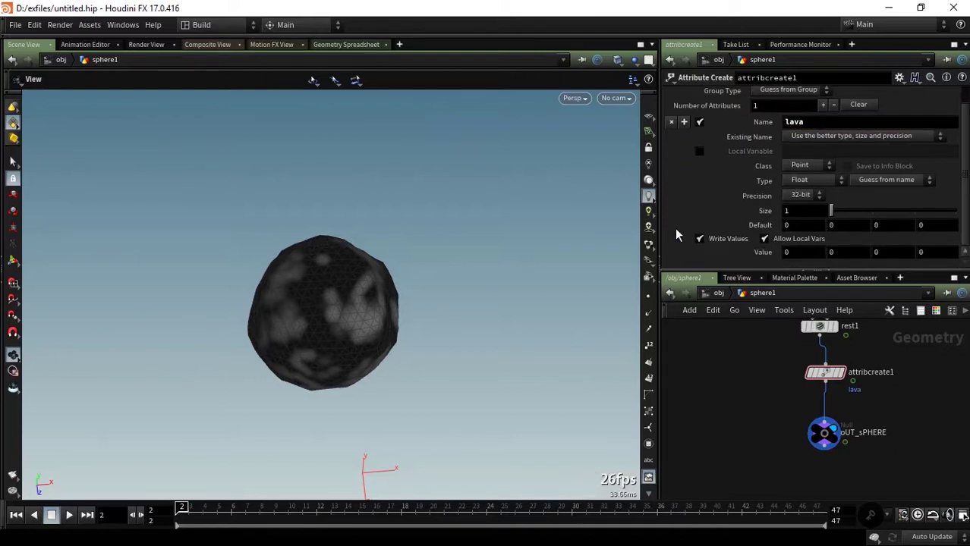
click(802, 255)
text($)
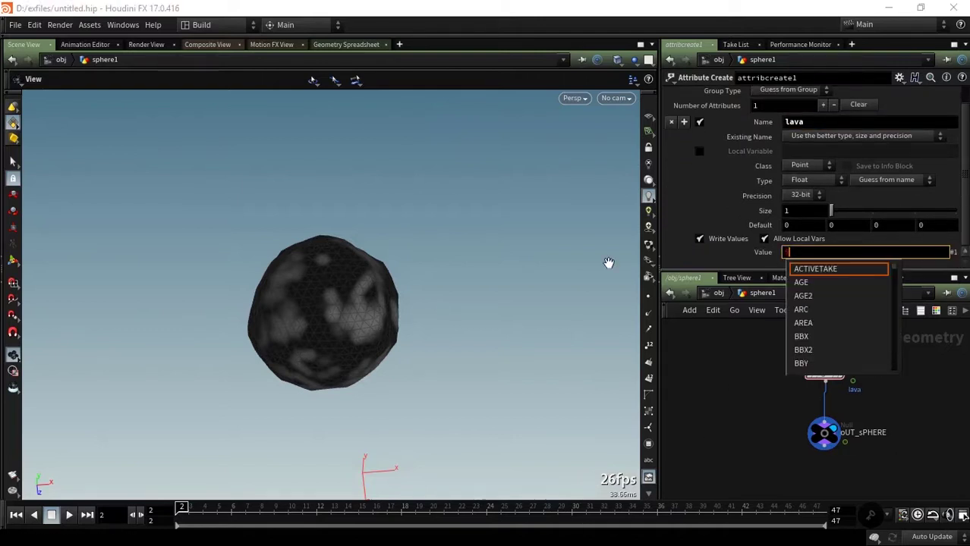
text(CR)
key(Return)
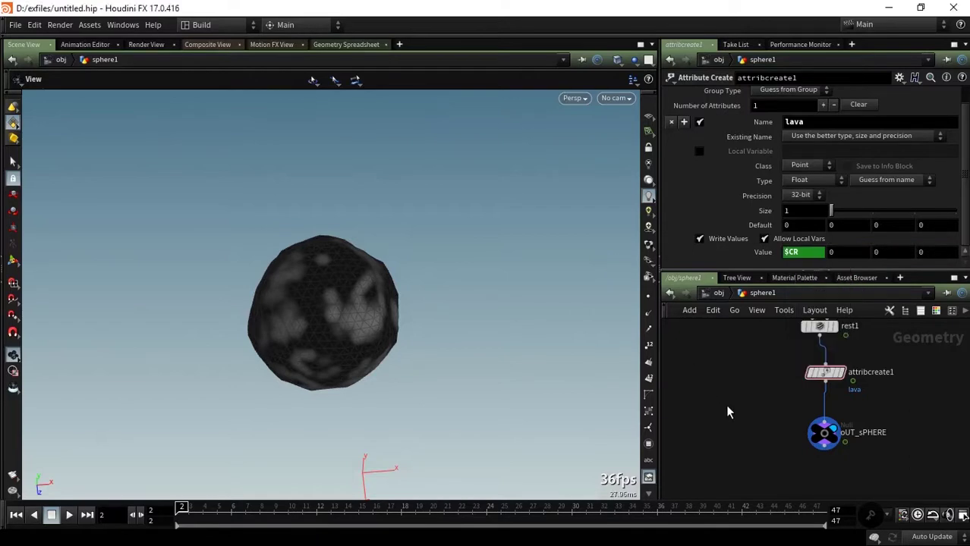
Move attribcreate1 to the left in the network
scroll(719, 377, down, 1)
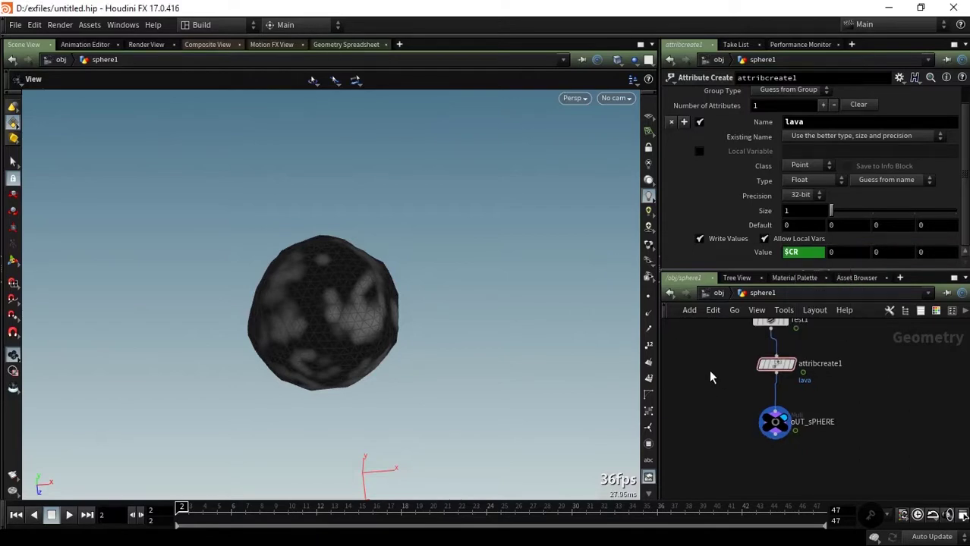
click(768, 419)
click(768, 364)
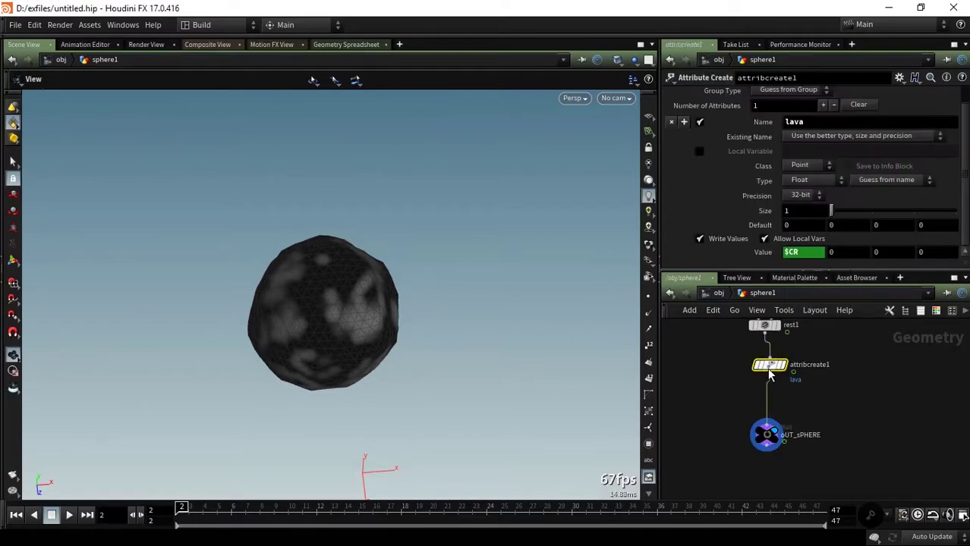
drag(768, 364, 671, 366)
Add a Point Wrangle under rest1, wire rest1 into it, and display it
key(Tab)
text(pw)
key(Return)
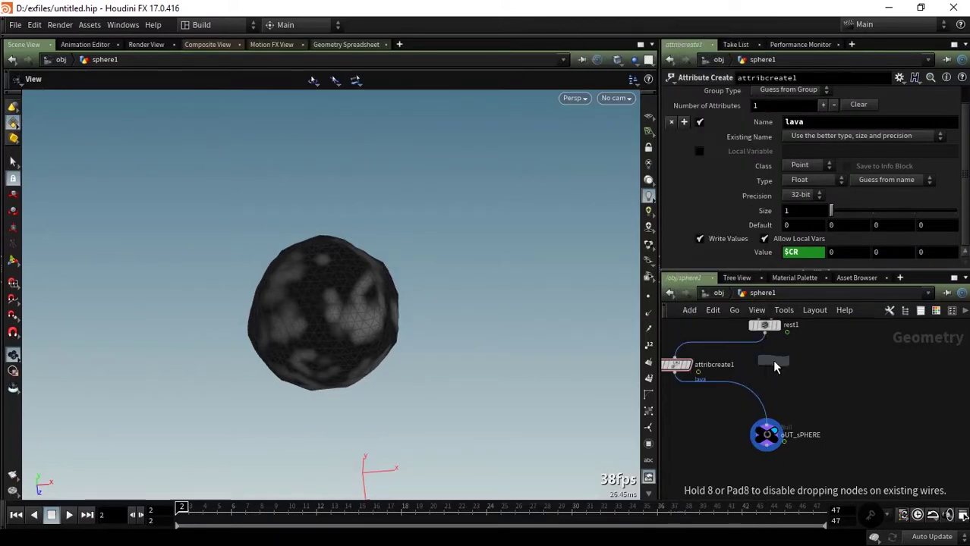
click(795, 367)
click(796, 377)
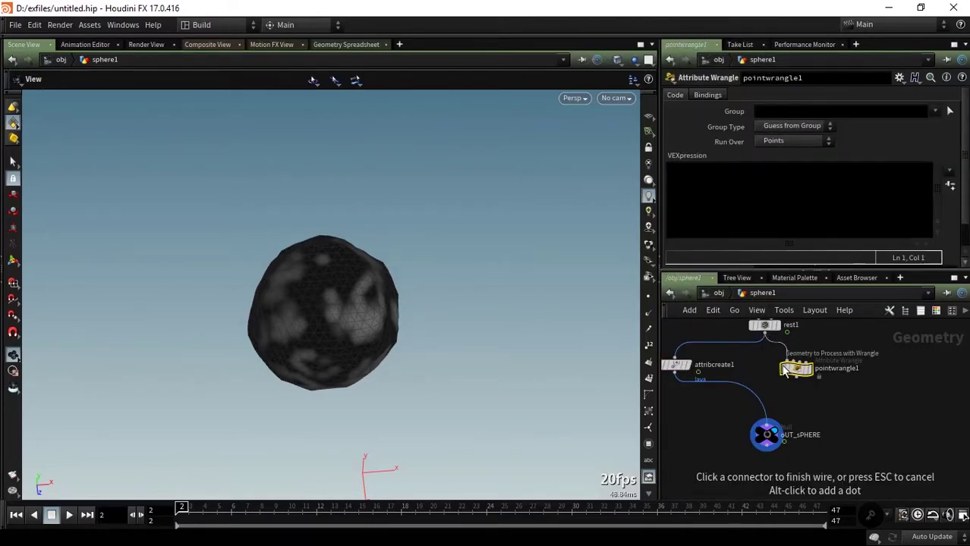
key(Escape)
click(809, 369)
Begin the wrangle's VEXpression with "f@lava = "
click(738, 213)
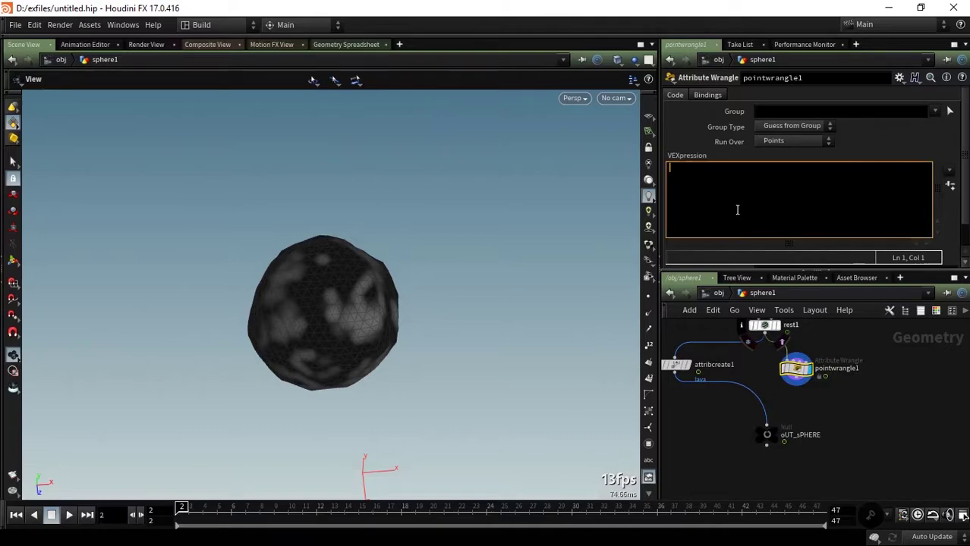
text(@)
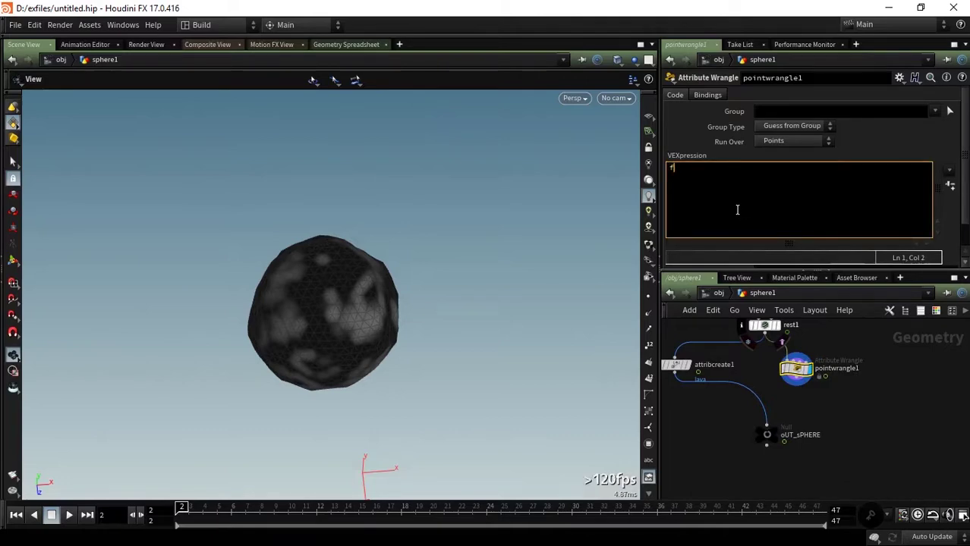
key(BackSpace)
text(@L)
text(VA)
text(ava)
text( = )
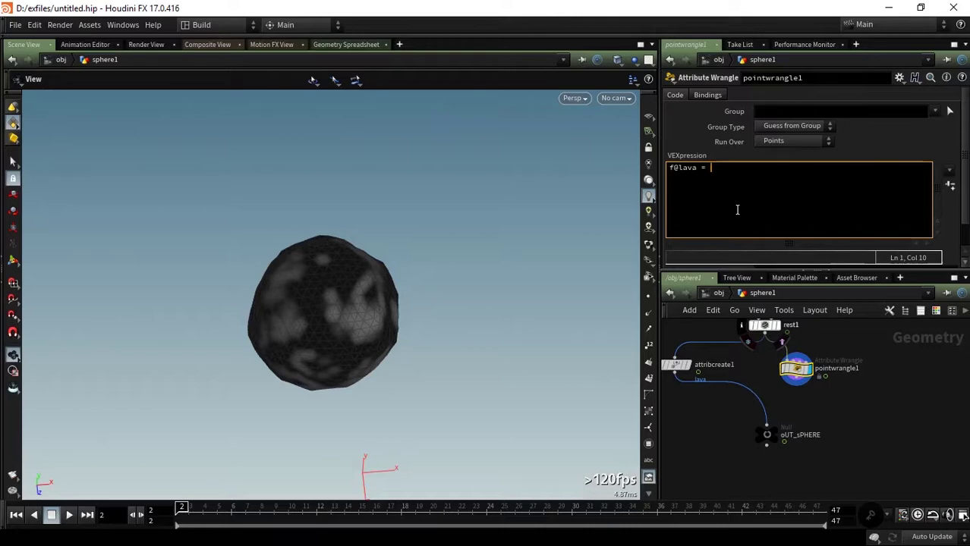
text(@Cd;)
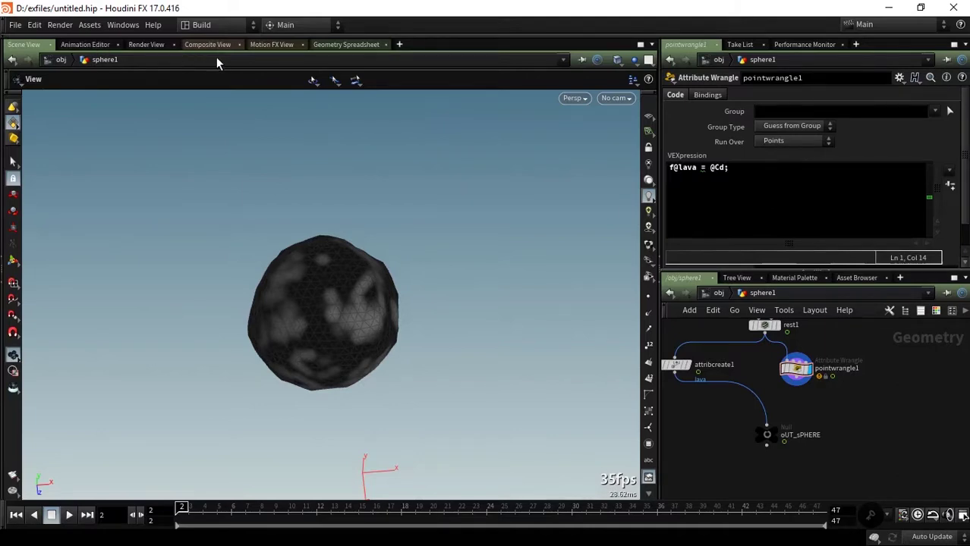
right_click(764, 327)
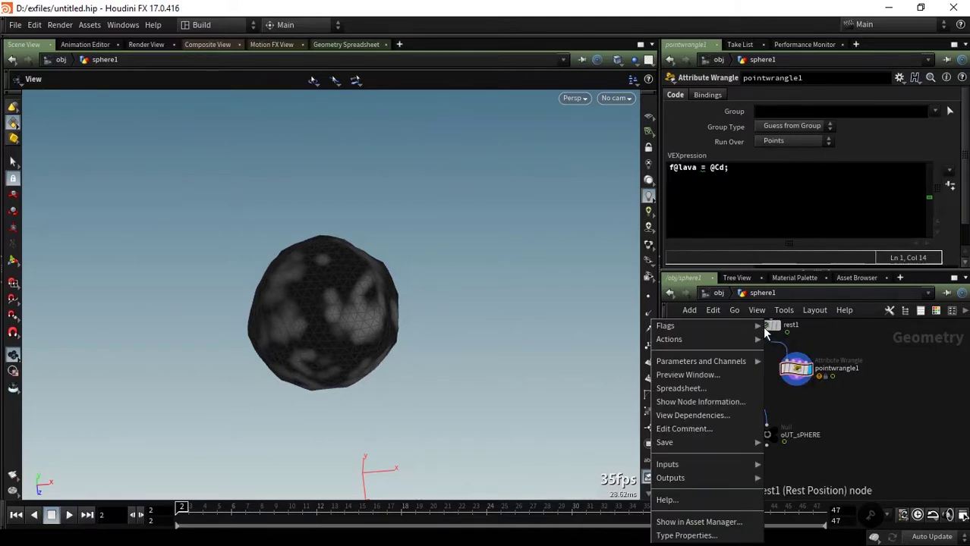
click(734, 388)
drag(703, 271, 396, 145)
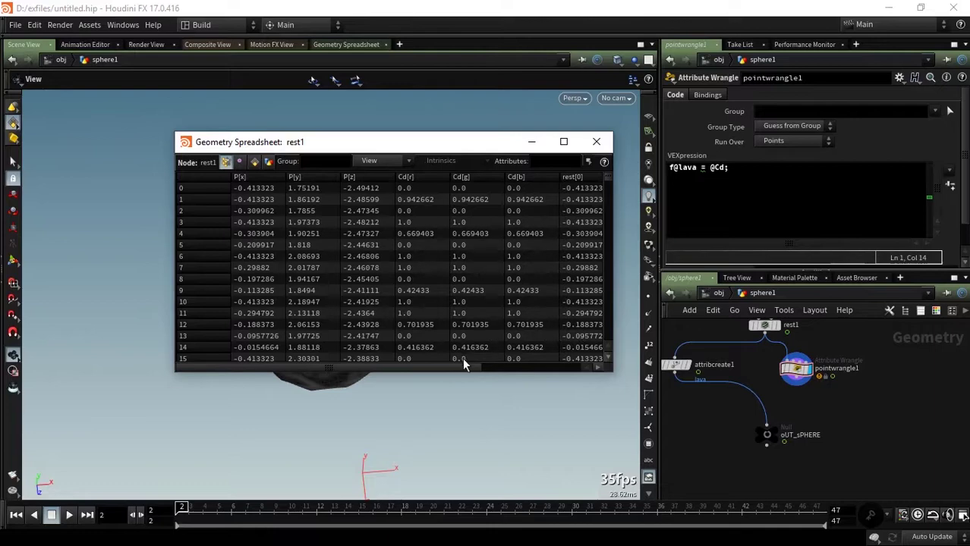
drag(465, 365, 600, 372)
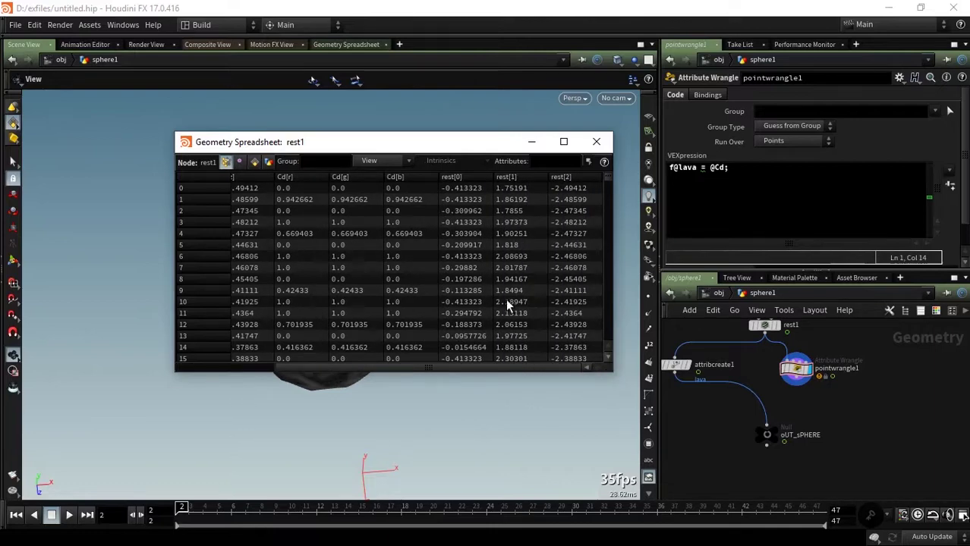
drag(505, 370, 403, 363)
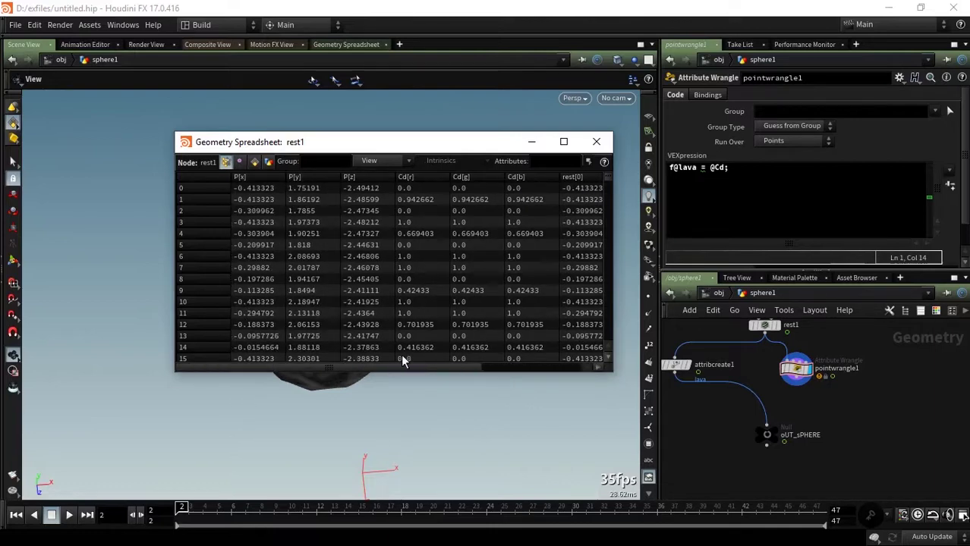
click(413, 182)
click(413, 182)
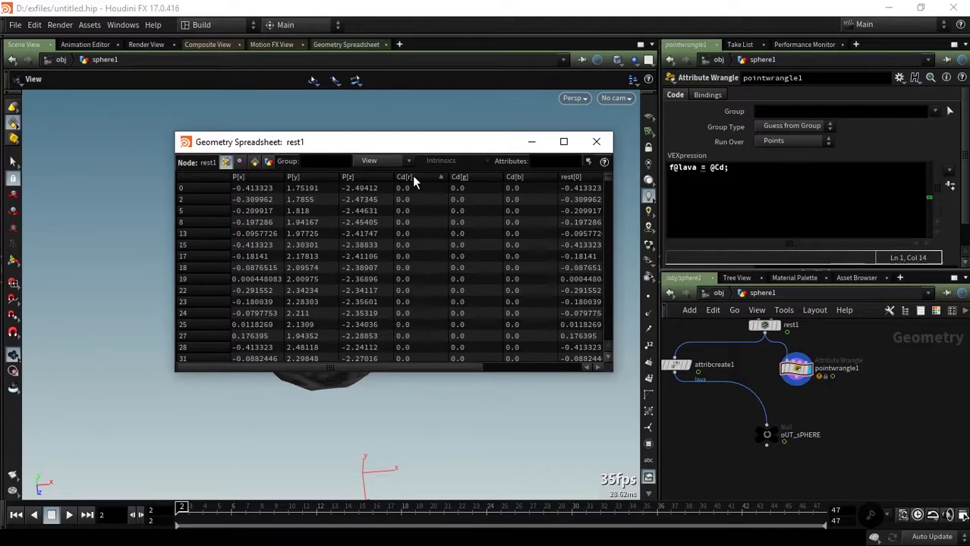
click(596, 142)
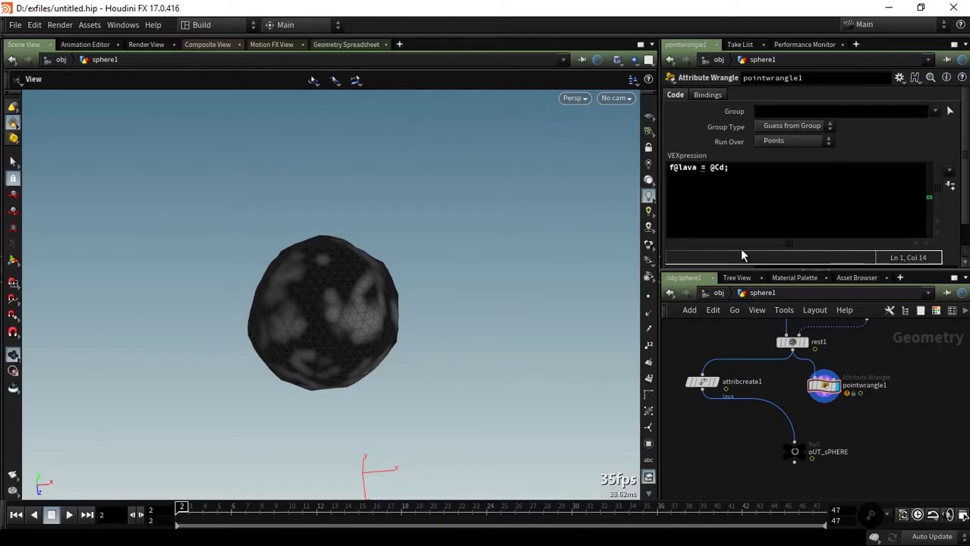
click(825, 388)
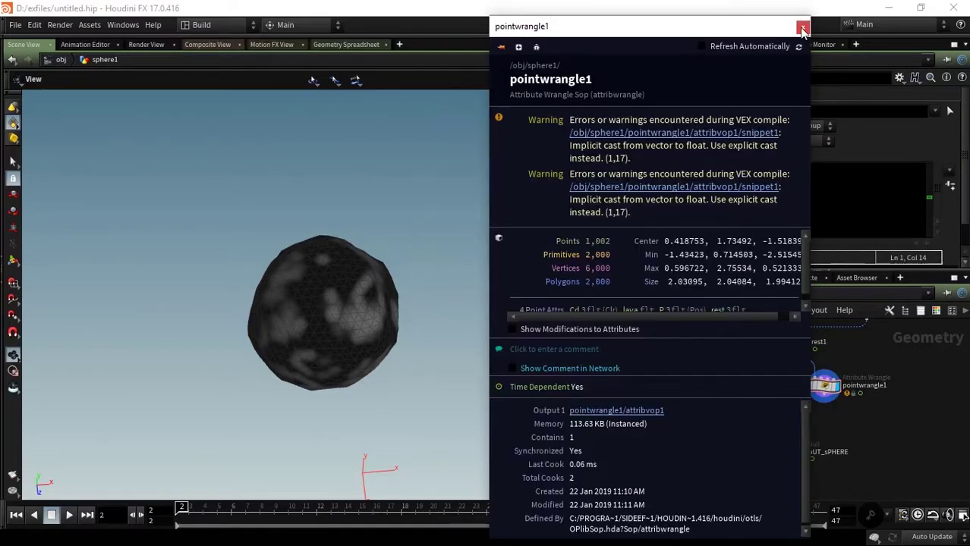
click(802, 29)
right_click(819, 388)
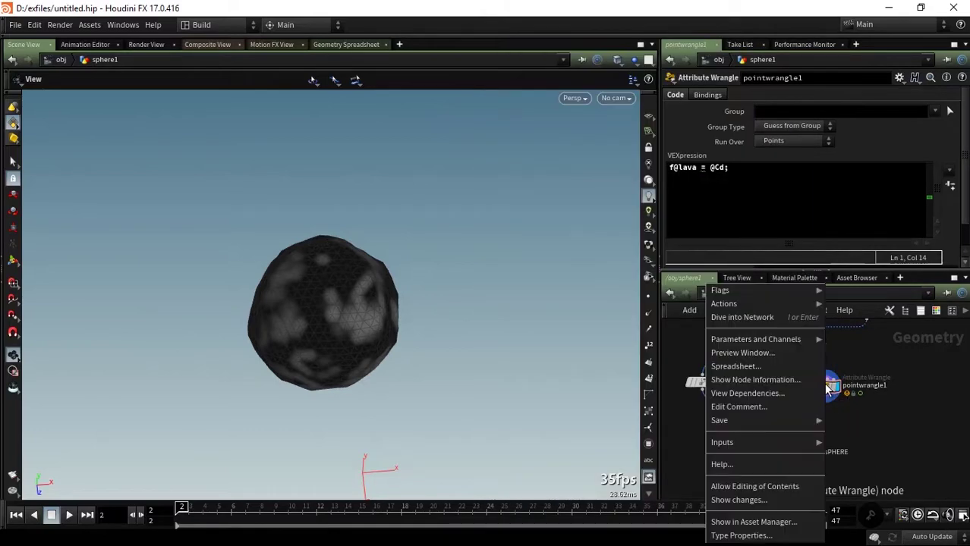
click(785, 368)
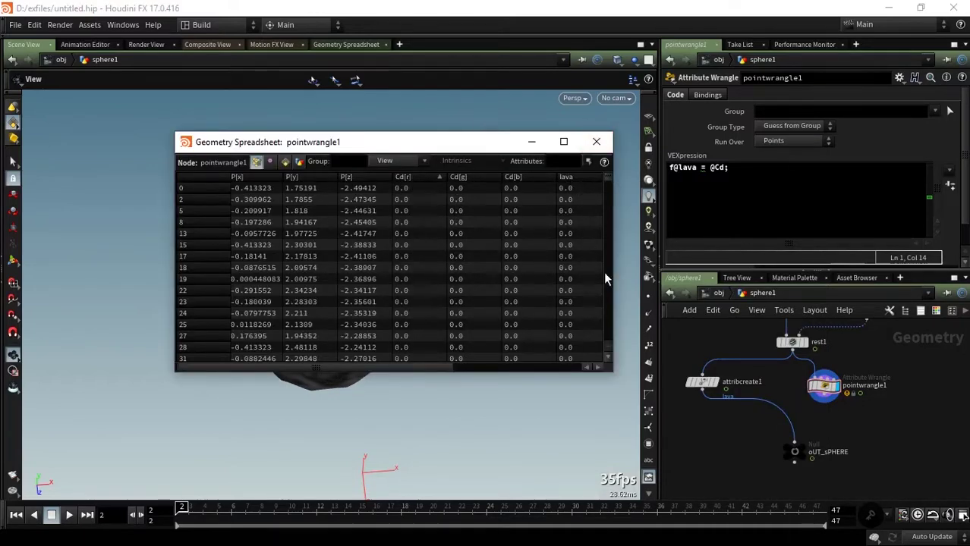
mouse_move(607, 189)
mouse_down()
mouse_move(611, 320)
mouse_move(615, 264)
mouse_move(596, 148)
mouse_up()
click(596, 142)
click(711, 168)
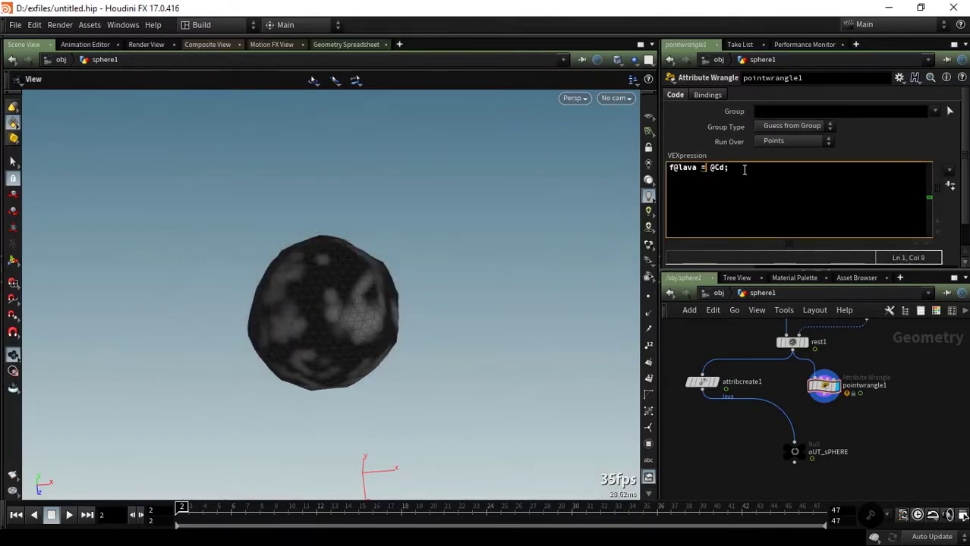
text(float)
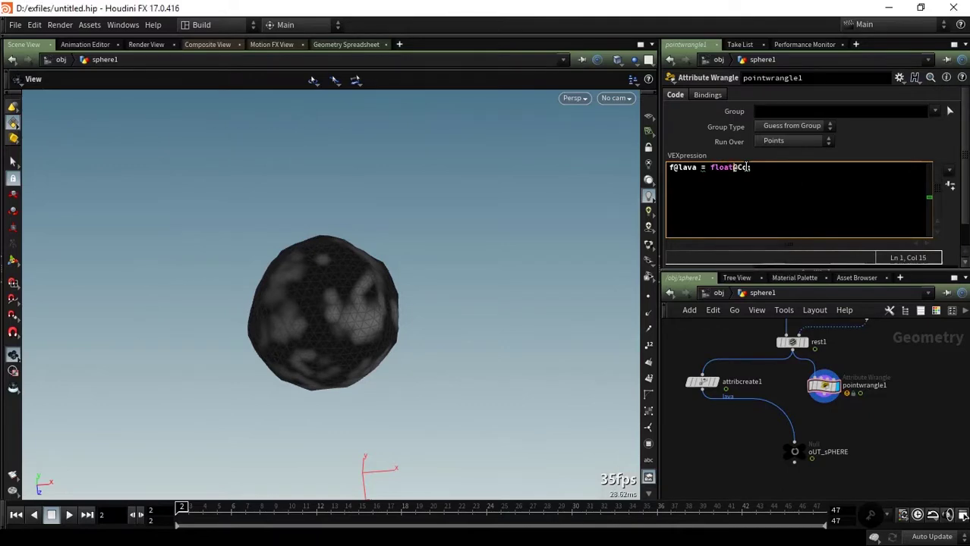
text(()
key(Right)
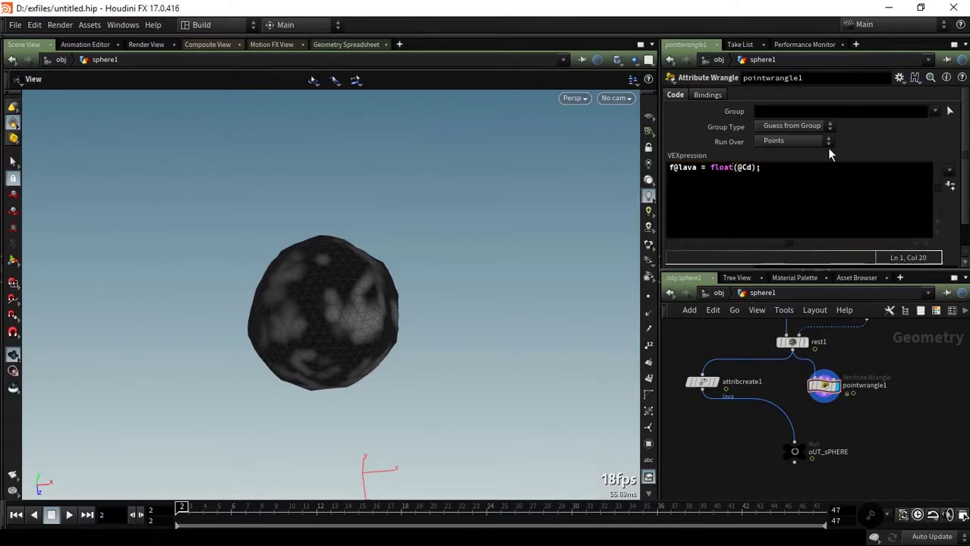
Check the results by selecting attribcreate1 and then the point wrangle
scroll(884, 423, up, 1)
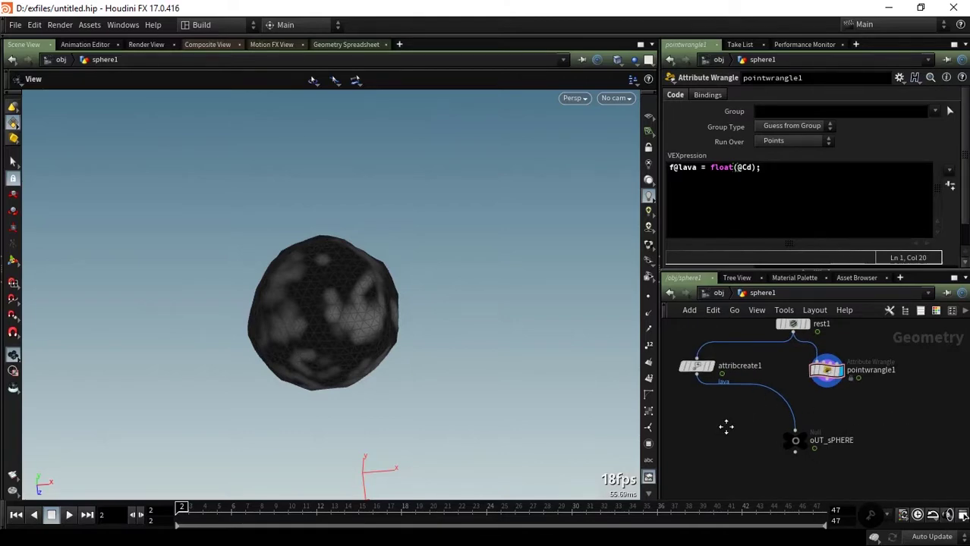
middle_drag(726, 428, 817, 432)
click(789, 372)
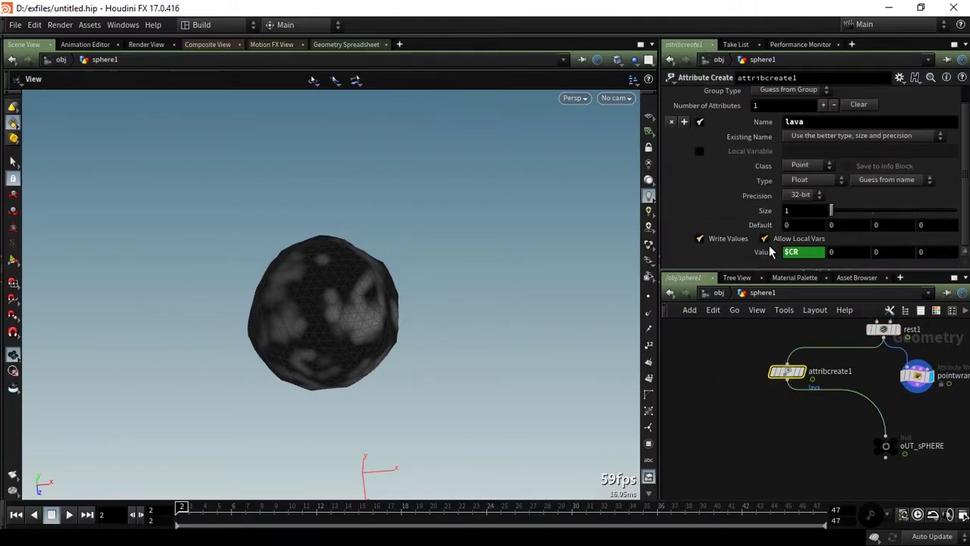
middle_drag(867, 414, 794, 401)
click(843, 363)
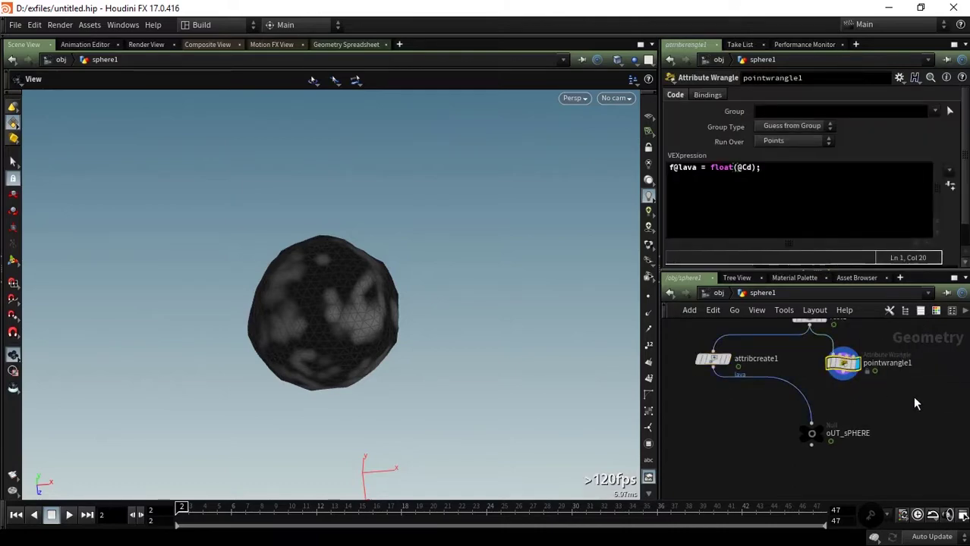
mouse_move(901, 403)
middle_down()
mouse_move(822, 402)
mouse_move(907, 384)
middle_up()
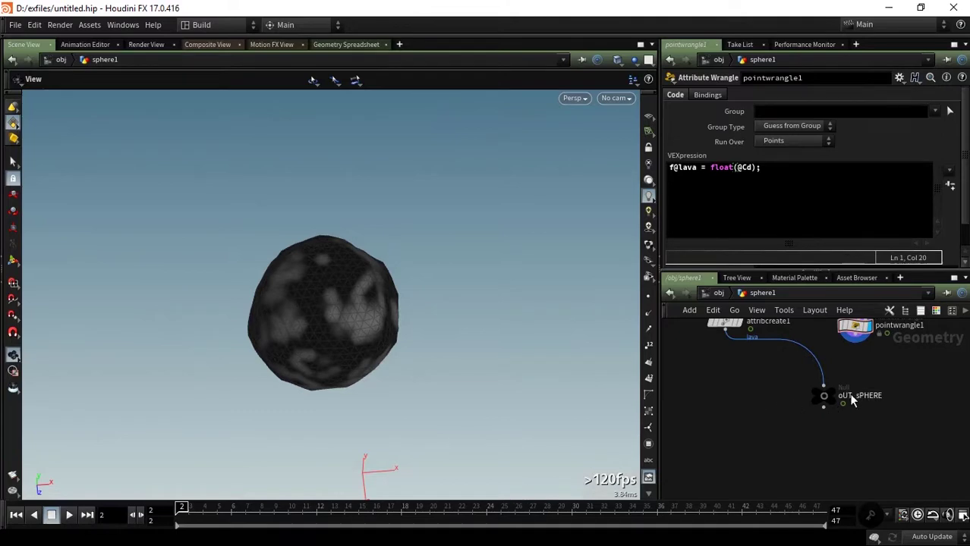
Go up from the sphere network and switch to the mat material network
middle_drag(749, 385, 763, 365)
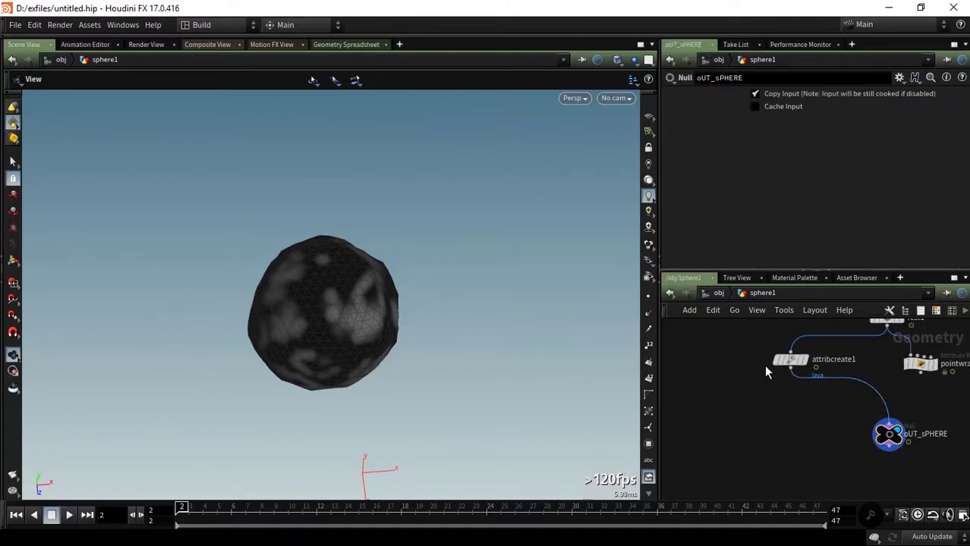
click(785, 360)
key(u)
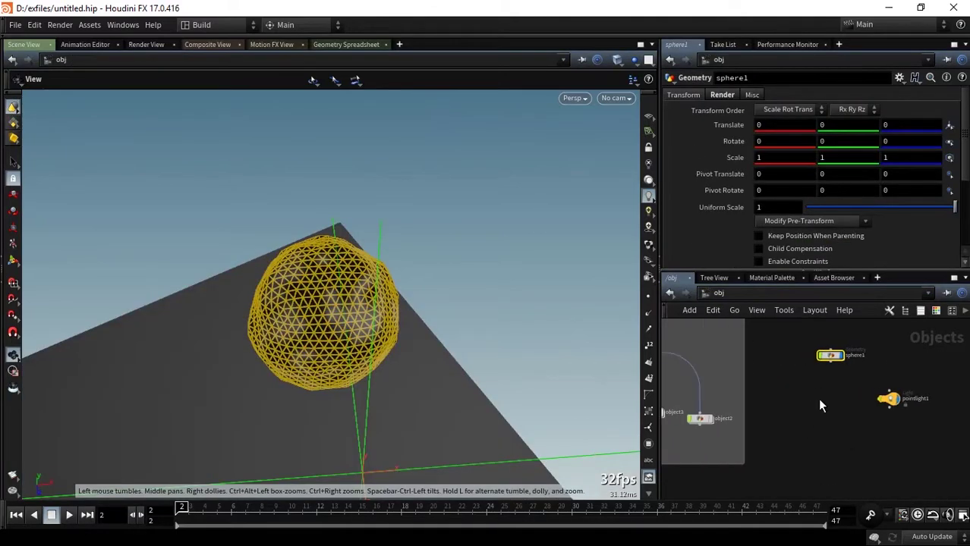
click(713, 296)
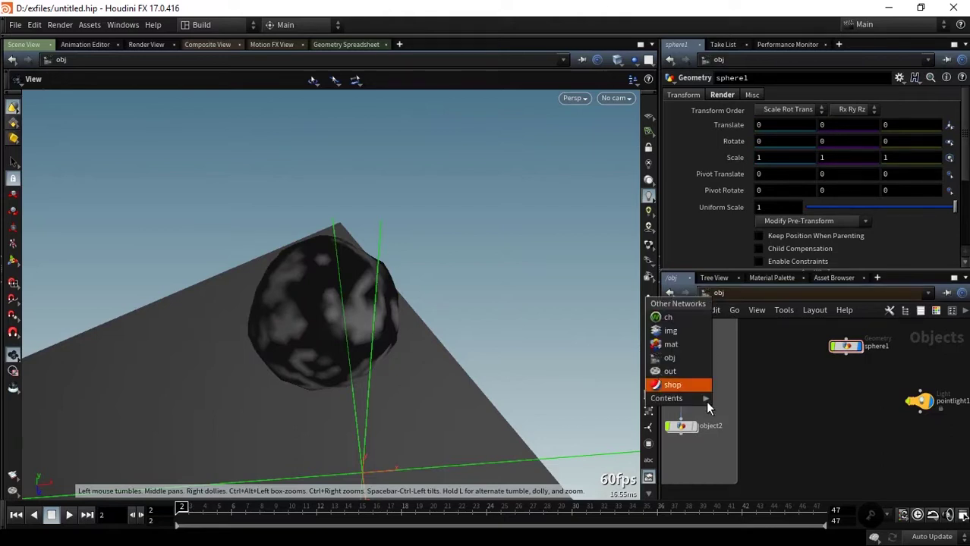
click(689, 345)
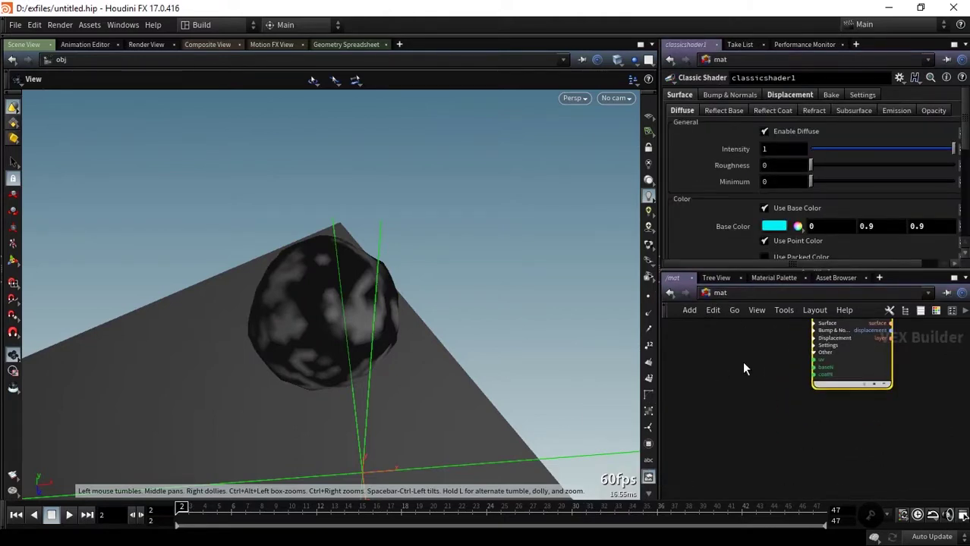
key(h)
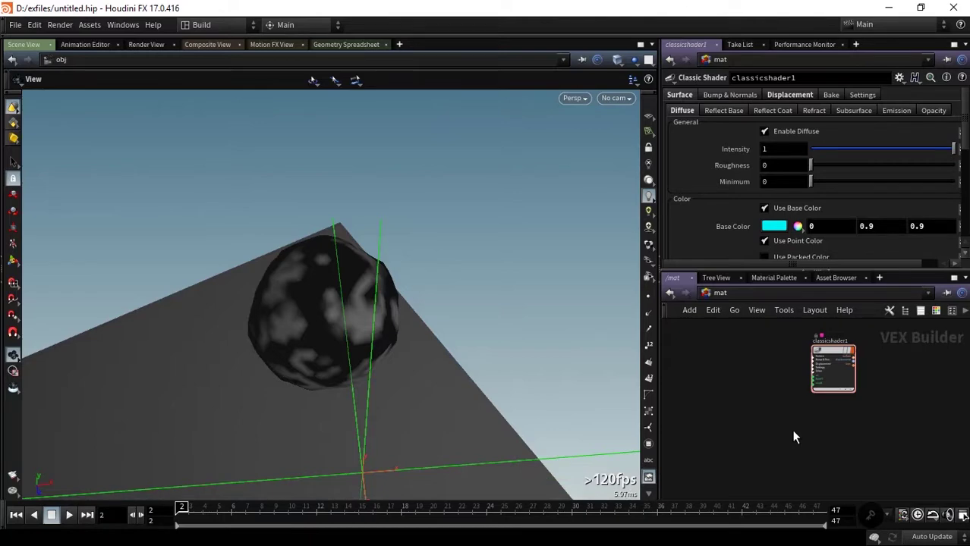
Add a second Classic Shader, classicshader2, and move classicshader1 off to the right
key(Tab)
text(class)
key(Down)
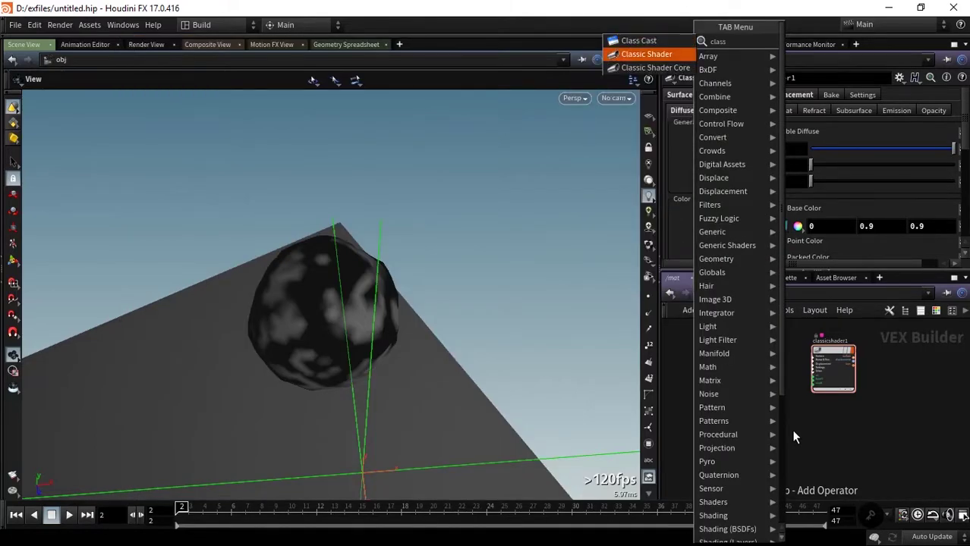
key(Return)
click(791, 429)
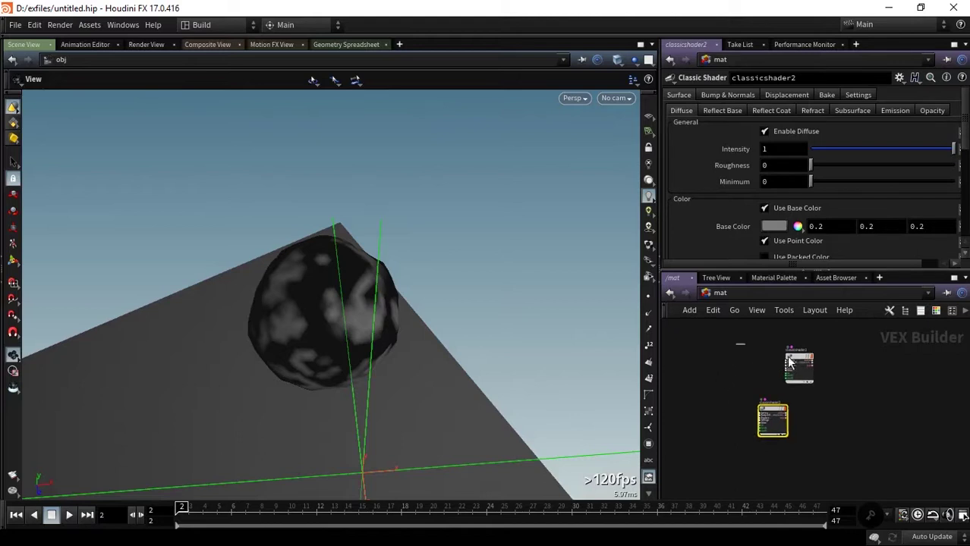
drag(803, 372, 893, 368)
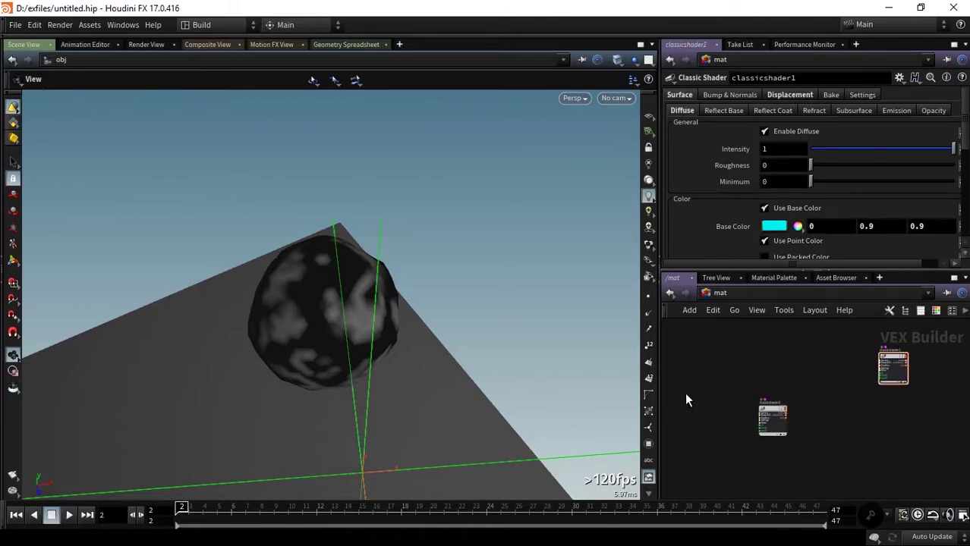
key(ctrl+b)
Maximize the network pane and add a Parameter node, parm1
click(725, 315)
key(ctrl+b)
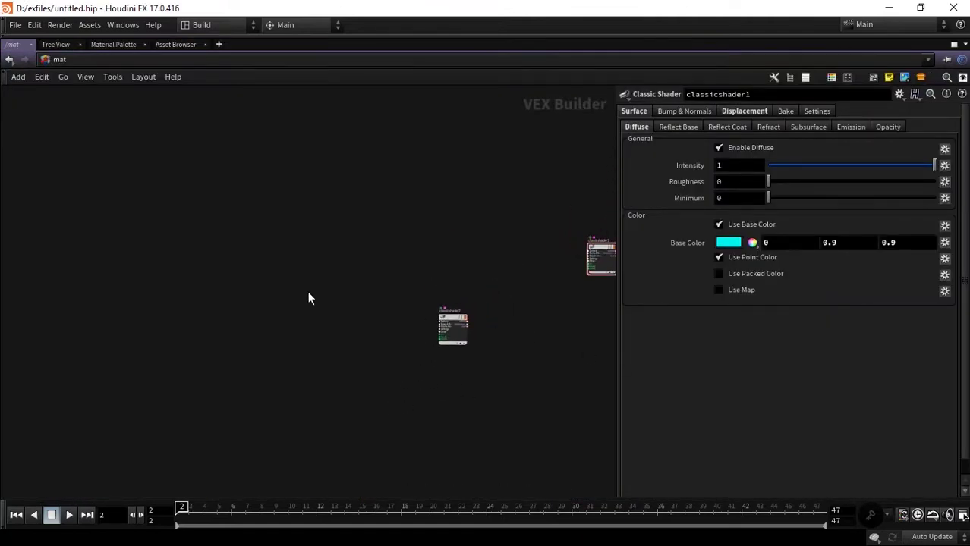
key(Tab)
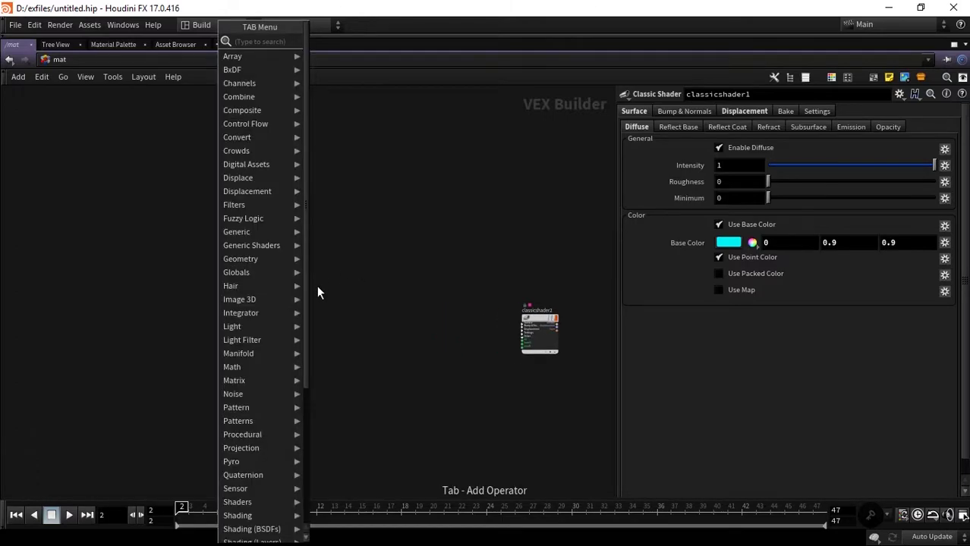
text(param)
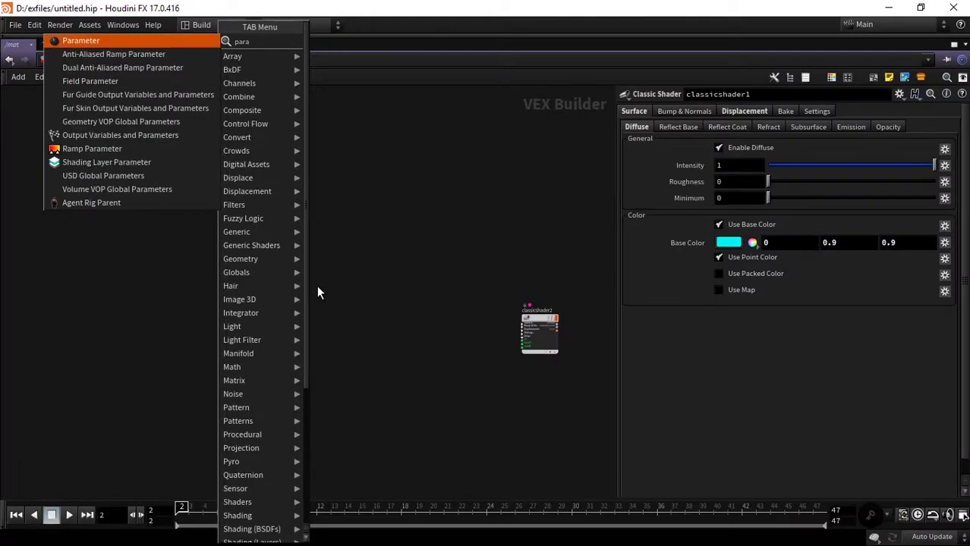
key(Return)
click(318, 286)
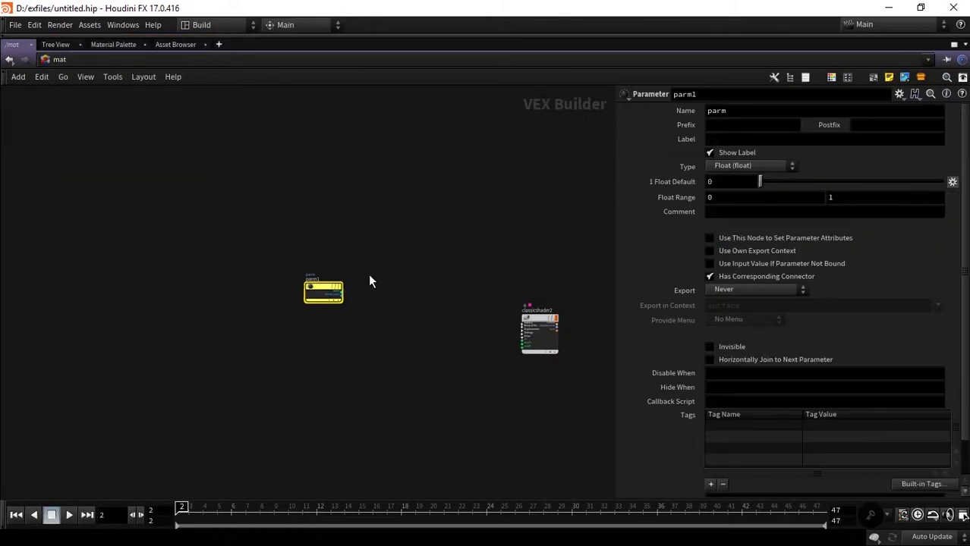
Set the Parameter node's name and label both to lava
double_click(750, 106)
text(lava)
key(Tab)
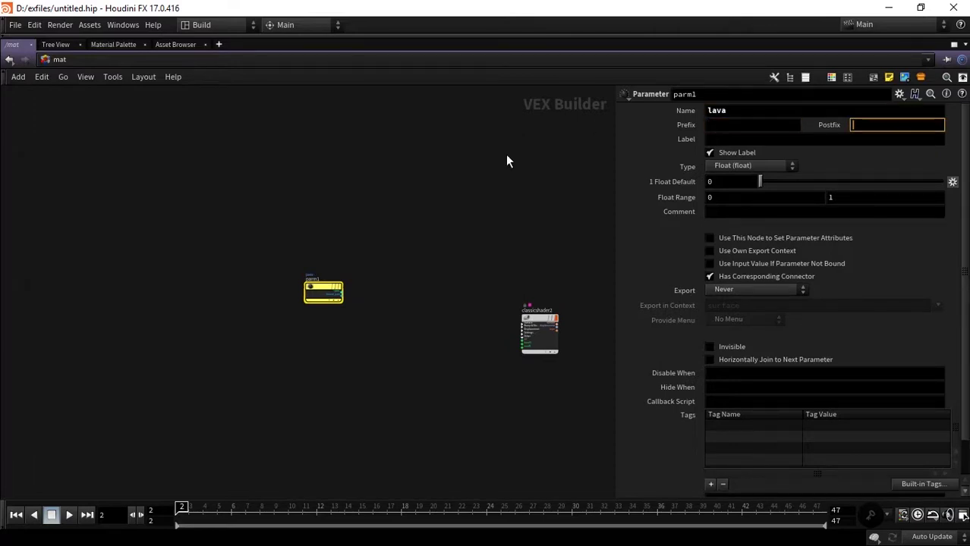
key(Tab)
text(lava)
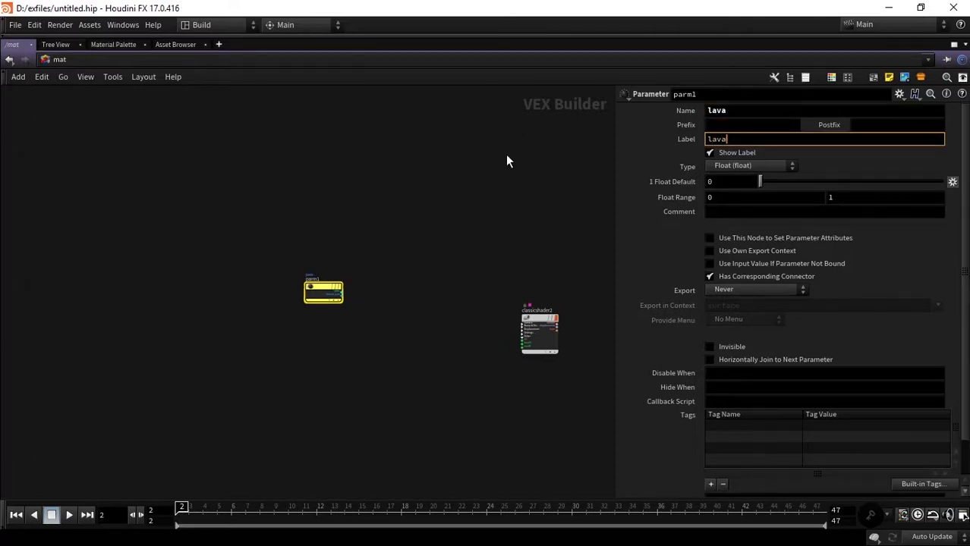
key(Return)
Select classicshader2 and move it up and to the left
scroll(245, 377, up, 3)
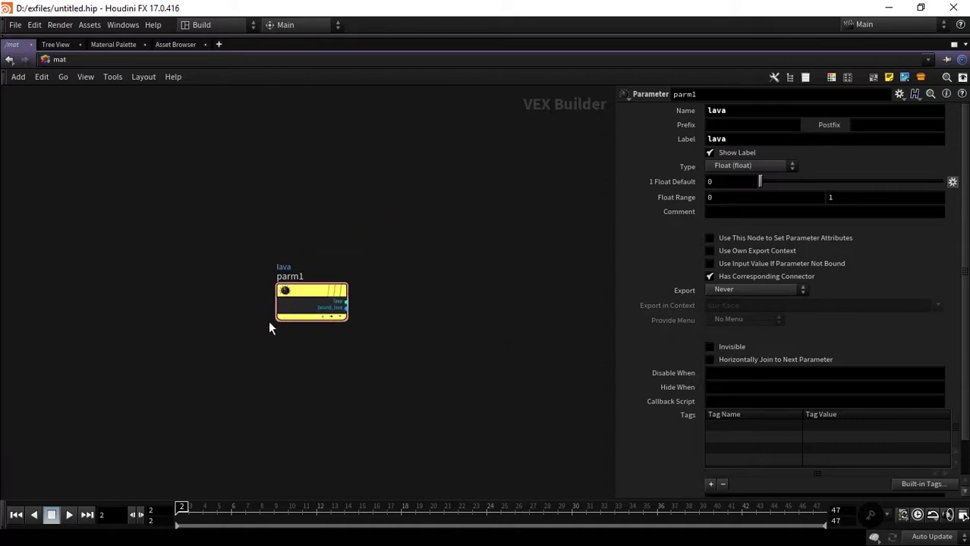
drag(271, 325, 198, 346)
click(334, 413)
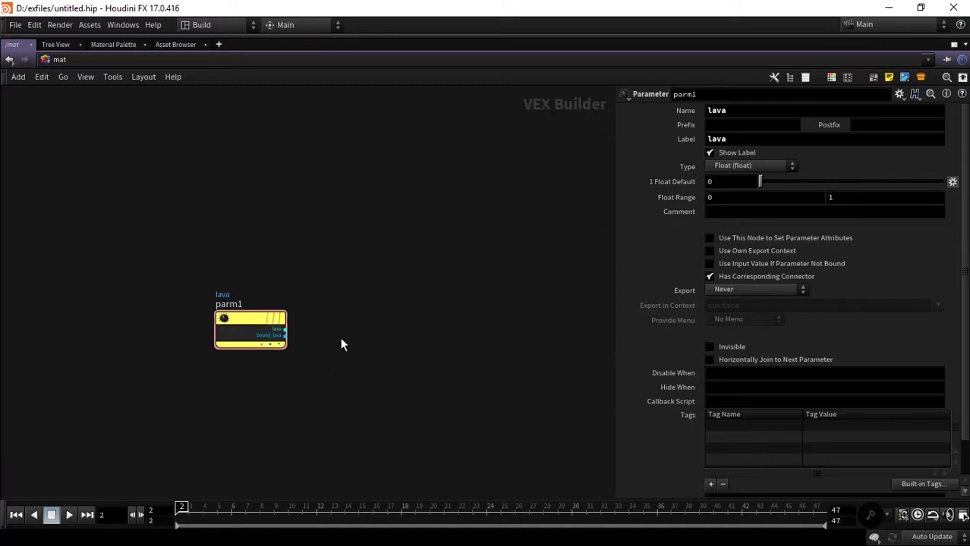
scroll(372, 364, down, 4)
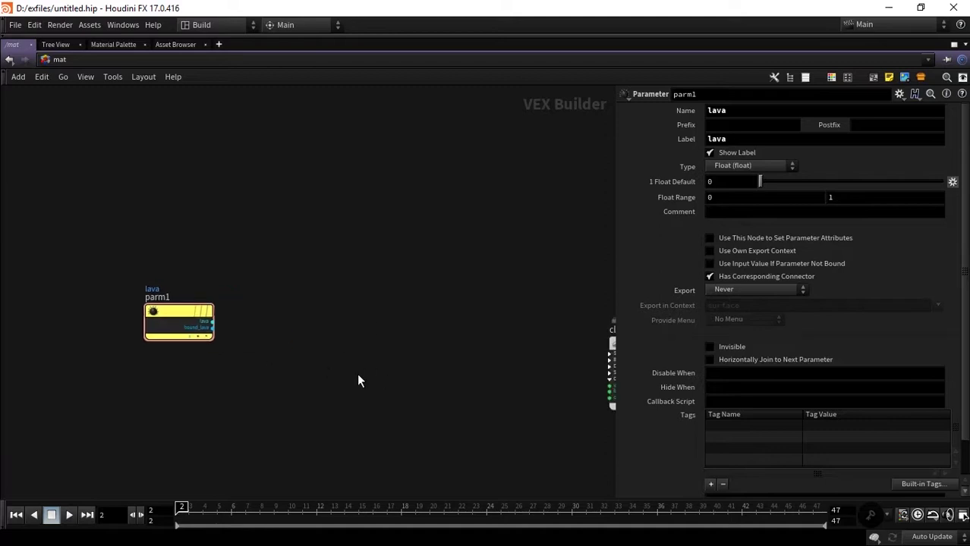
scroll(279, 383, up, 2)
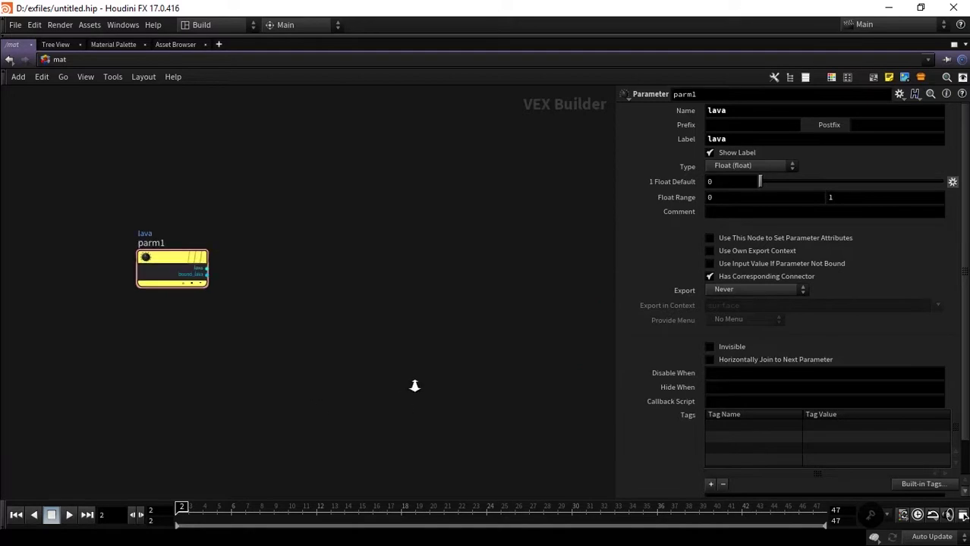
scroll(416, 386, up, 2)
middle_drag(437, 413, 393, 410)
drag(545, 337, 492, 289)
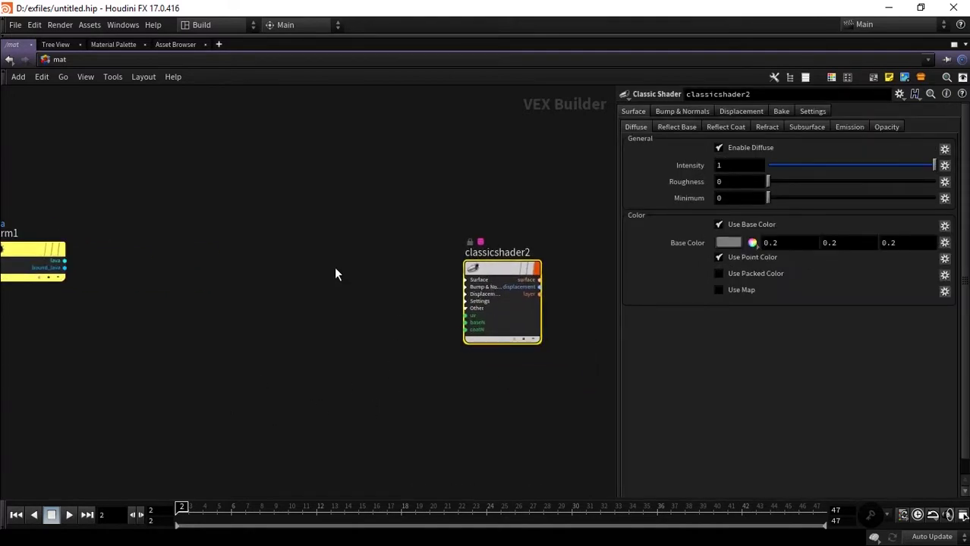
Set classicshader2's diffuse intensity to 0, turn off Use Point Color, and enable emission
click(733, 170)
text(0)
key(Return)
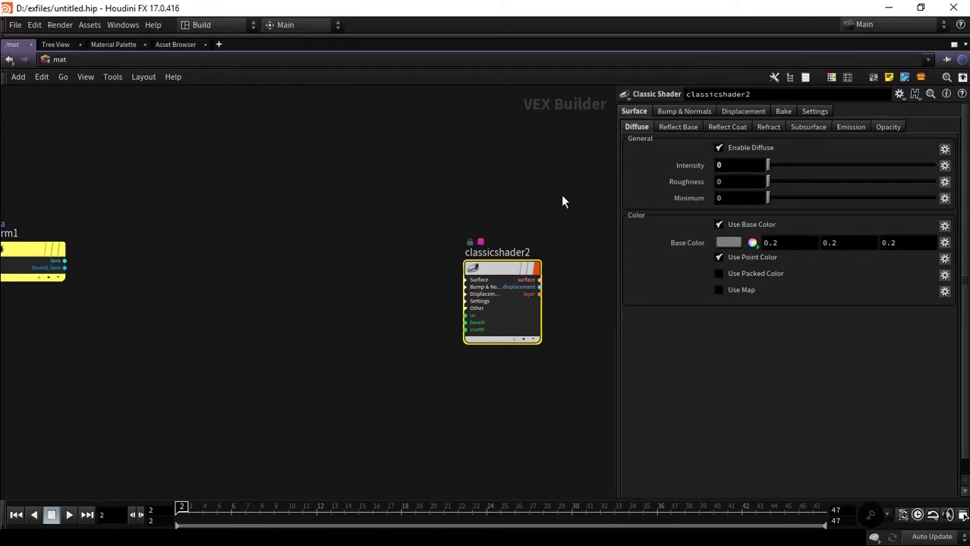
click(738, 260)
click(856, 128)
click(759, 148)
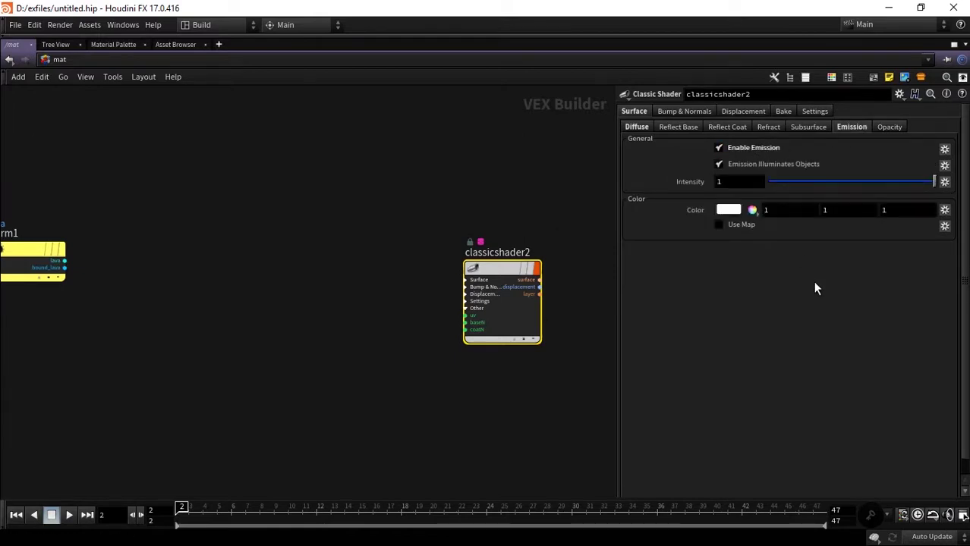
Promote the emission intensity and emission colour parameters to node inputs
click(946, 185)
click(922, 191)
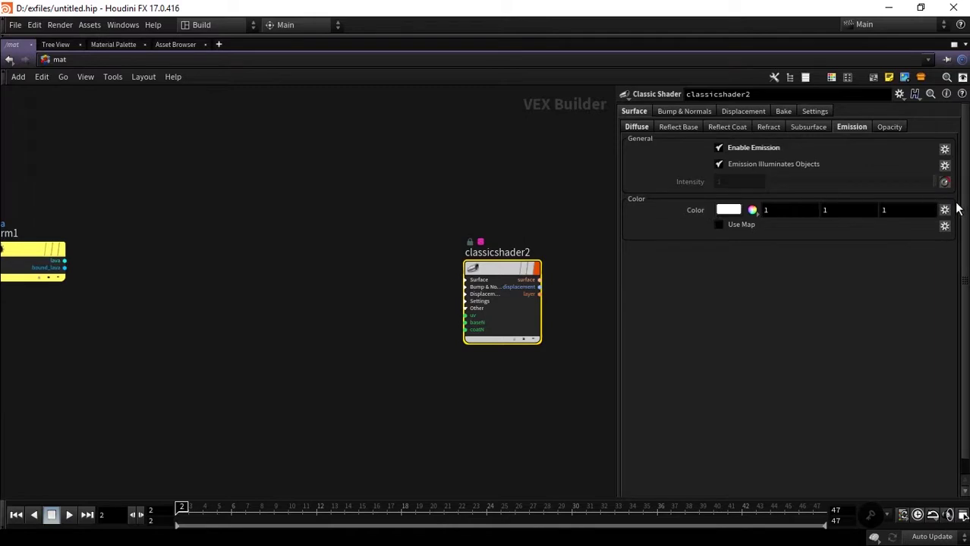
click(945, 210)
click(888, 214)
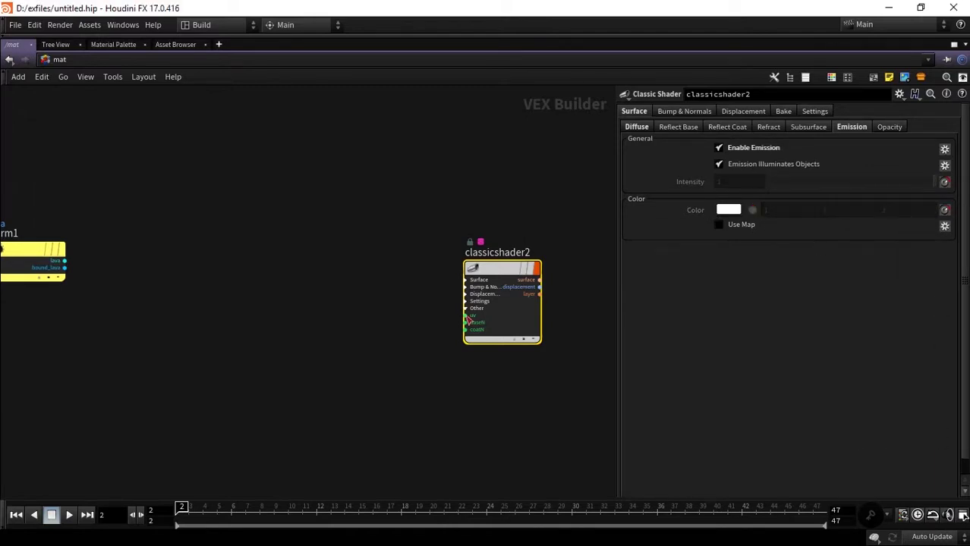
Frame the network and inspect the wire on classicshader2's emission_color input
click(468, 280)
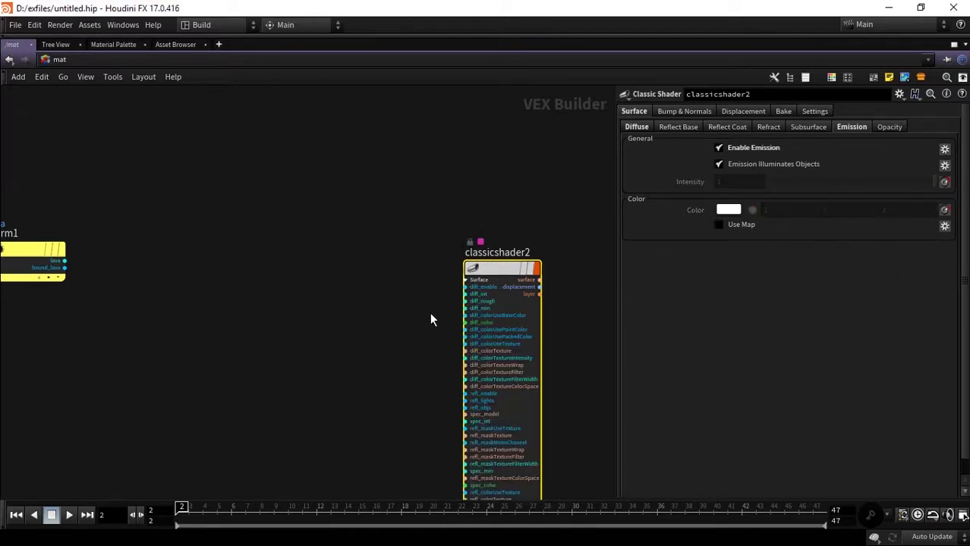
key(h)
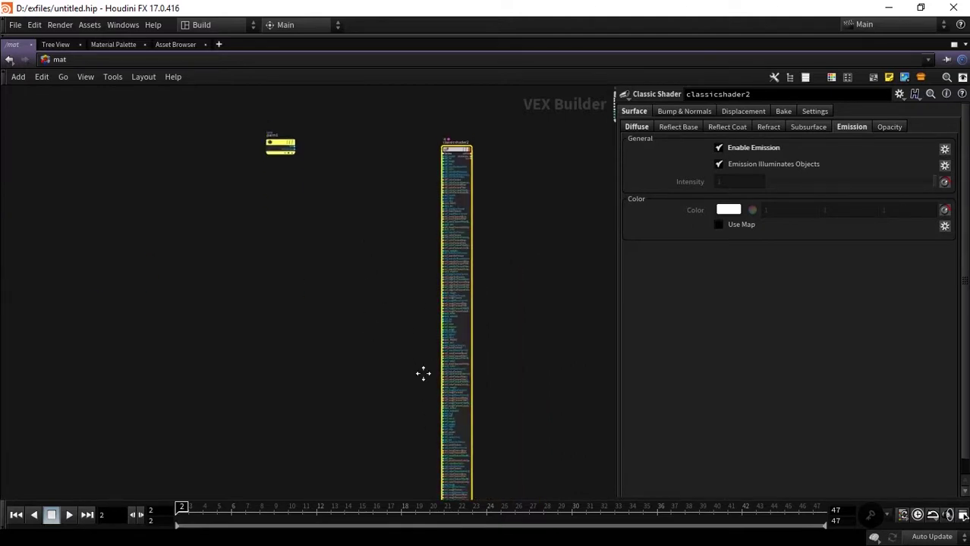
scroll(396, 334, up, 3)
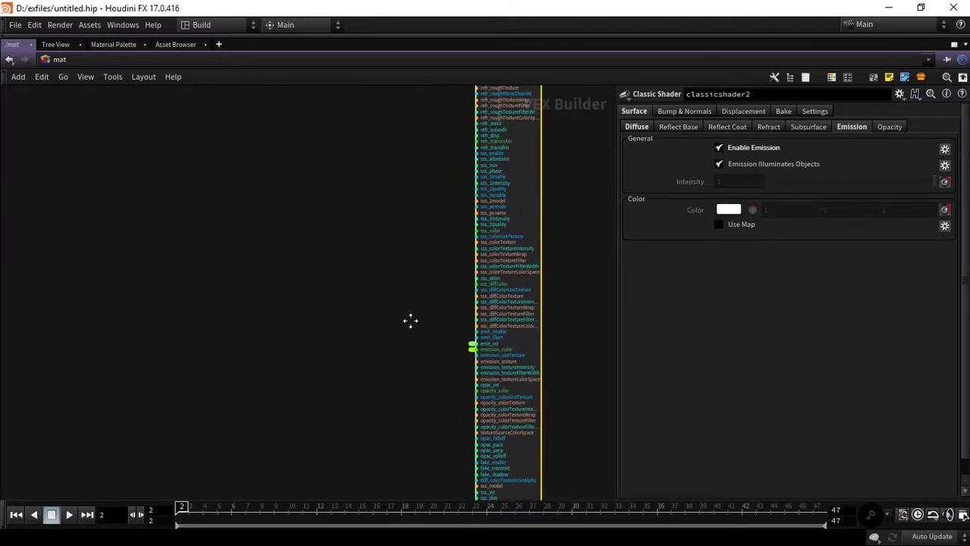
scroll(448, 300, up, 1)
middle_click(479, 372)
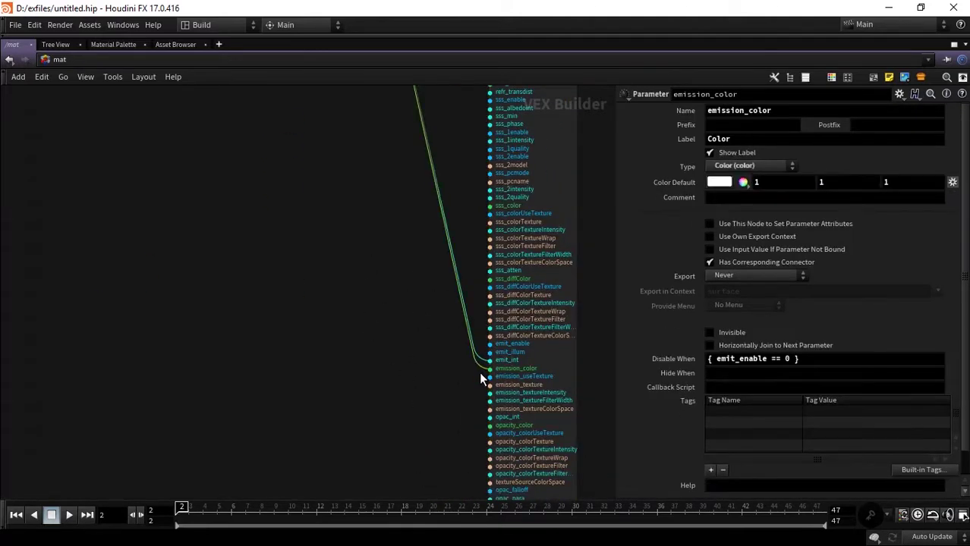
scroll(479, 372, down, 5)
scroll(463, 339, up, 3)
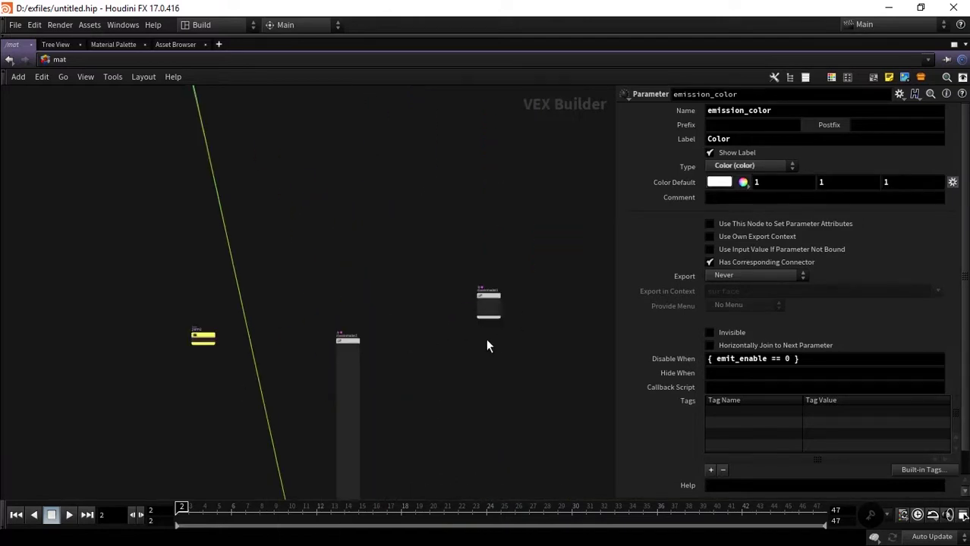
scroll(523, 343, up, 1)
scroll(474, 364, up, 3)
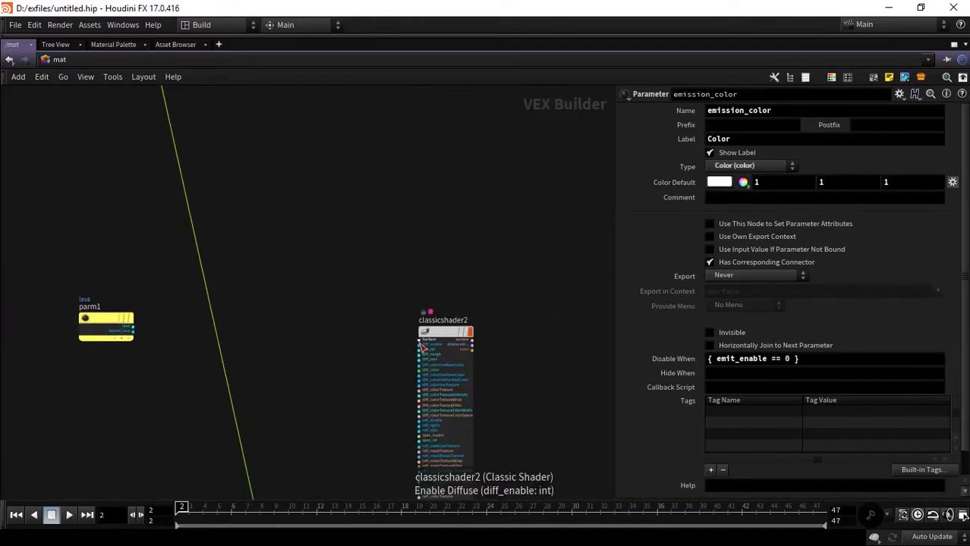
Connect a wire to classicshader2's Surface input and save the scene
click(422, 346)
click(416, 337)
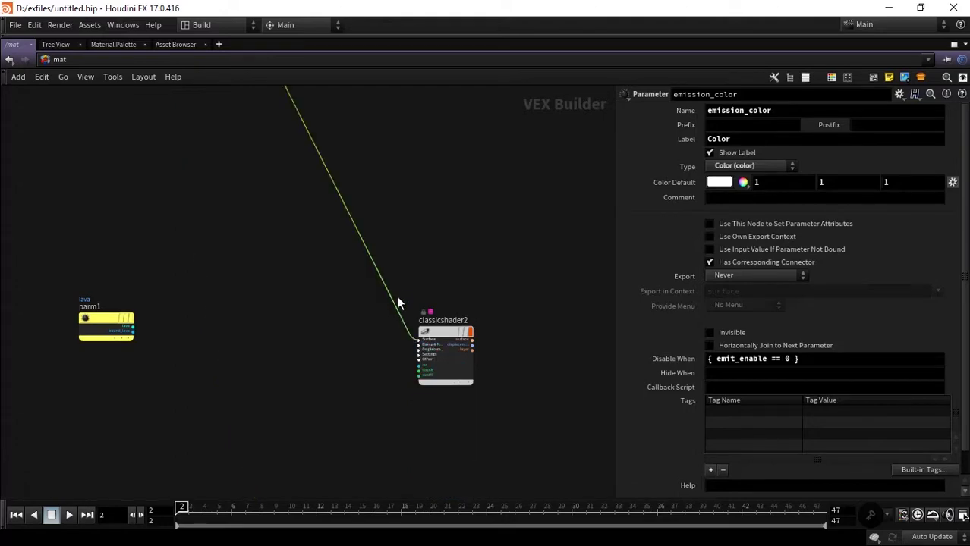
click(932, 523)
key(ctrl+s)
Move the two emission parameter nodes down near parm1
middle_drag(319, 317, 401, 407)
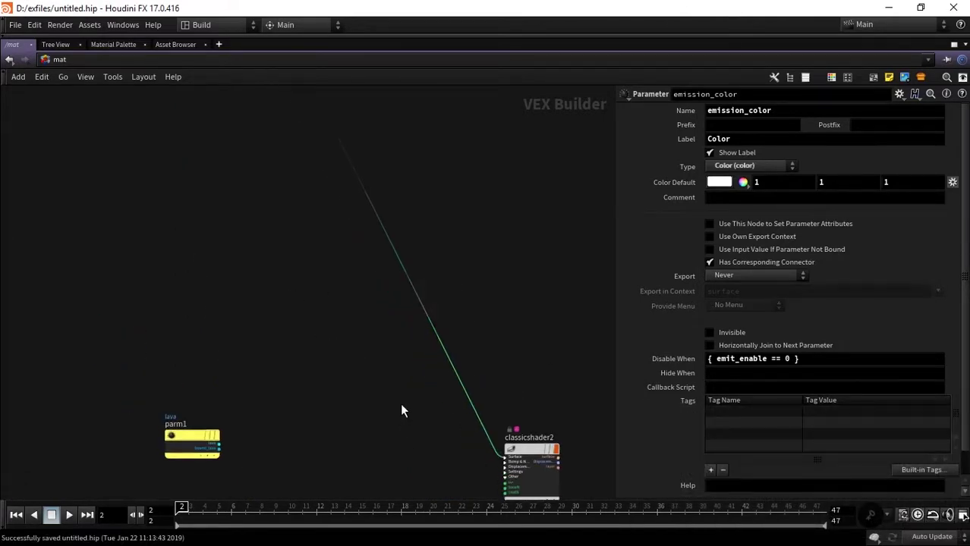
scroll(387, 405, down, 8)
shift+click(329, 293)
drag(330, 296, 353, 372)
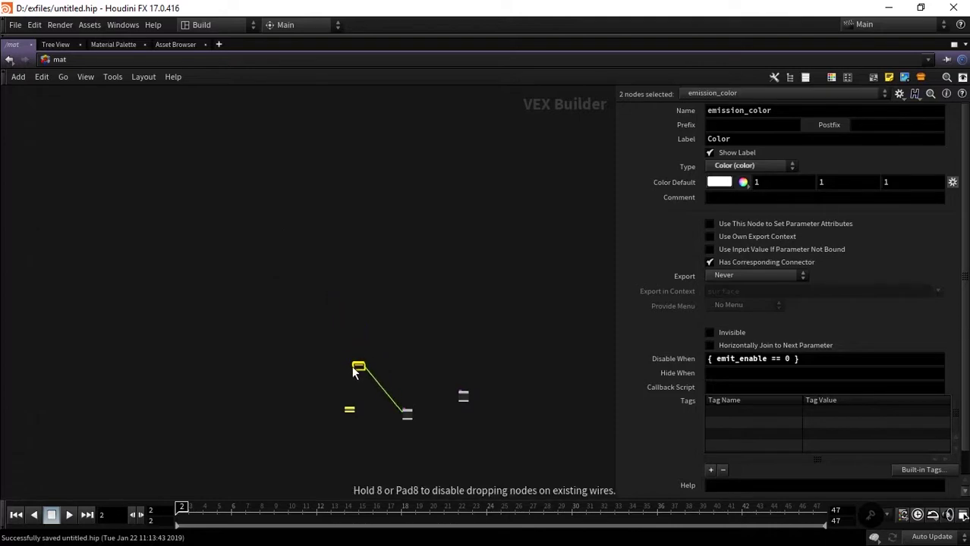
scroll(425, 389, up, 3)
scroll(408, 390, up, 7)
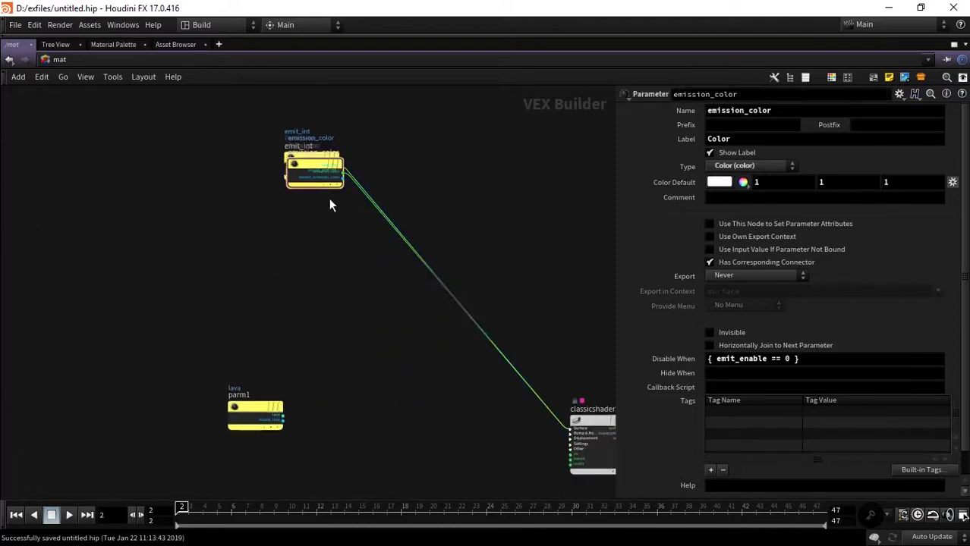
Separate emission_color from emit_int, placing emission_color down near classicshader2
drag(343, 181, 331, 369)
key(Escape)
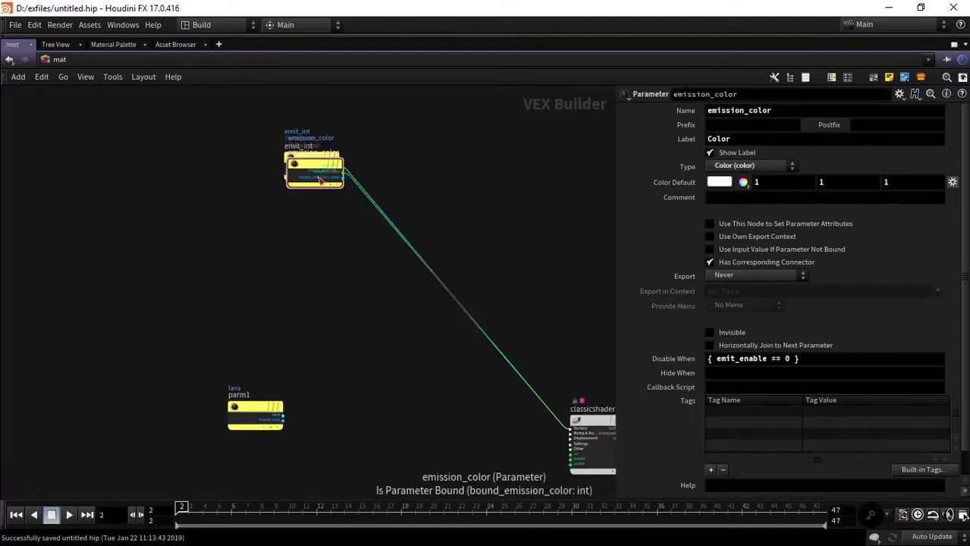
drag(342, 179, 332, 282)
key(Escape)
drag(304, 174, 343, 367)
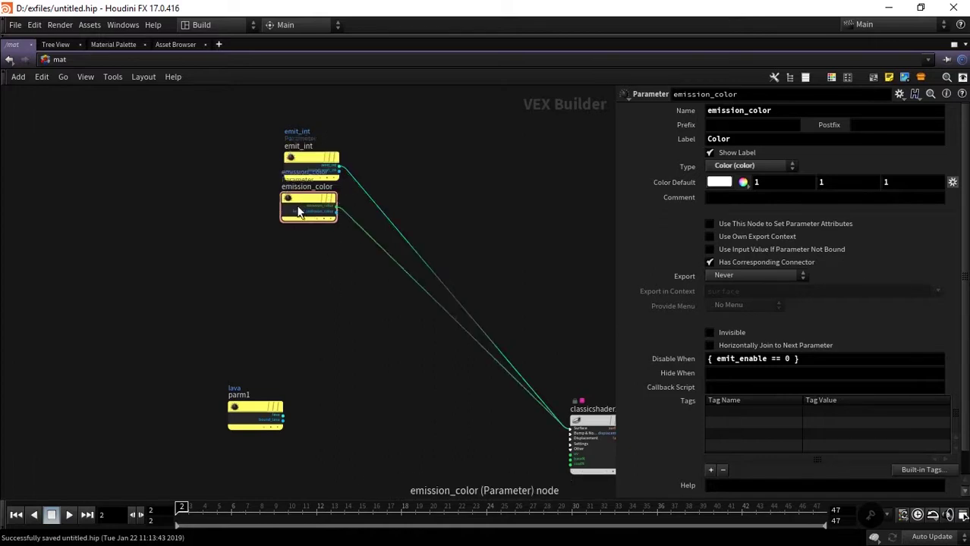
drag(313, 161, 332, 136)
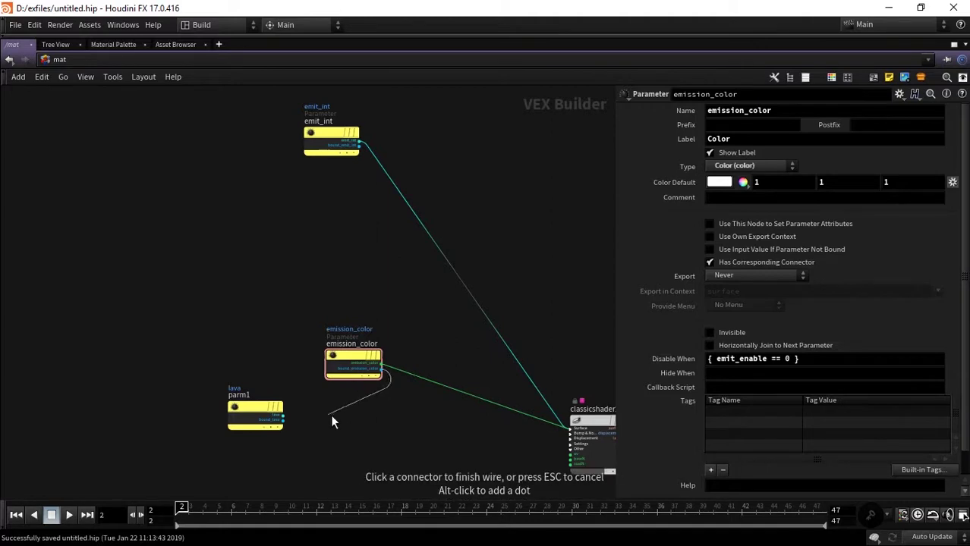
key(Escape)
drag(340, 365, 371, 426)
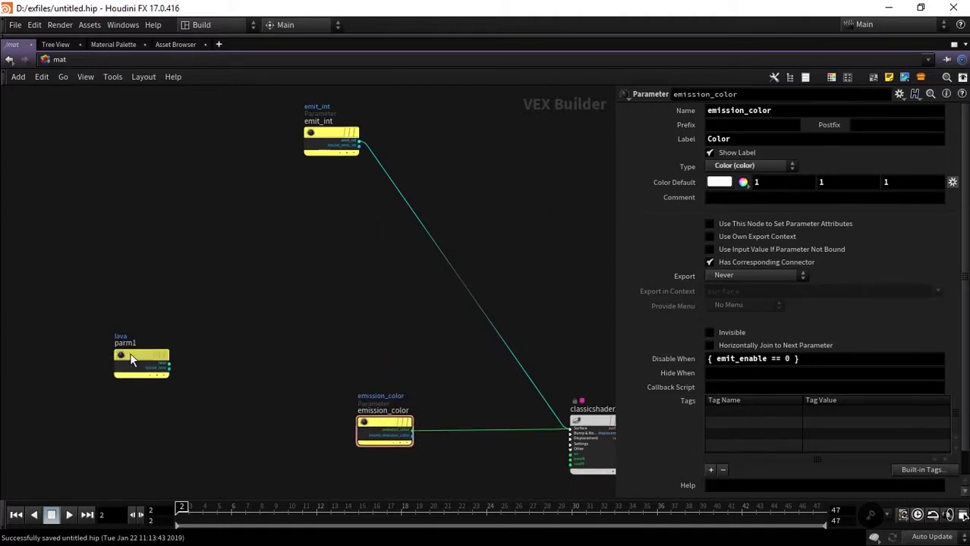
Move the lava parm1 node aside to the upper left
drag(250, 410, 136, 358)
scroll(222, 273, up, 3)
scroll(228, 334, down, 5)
Insert a Multiply node (multiply1) on the emit_int wire and feed parm1's lava output into its second input
drag(209, 350, 196, 322)
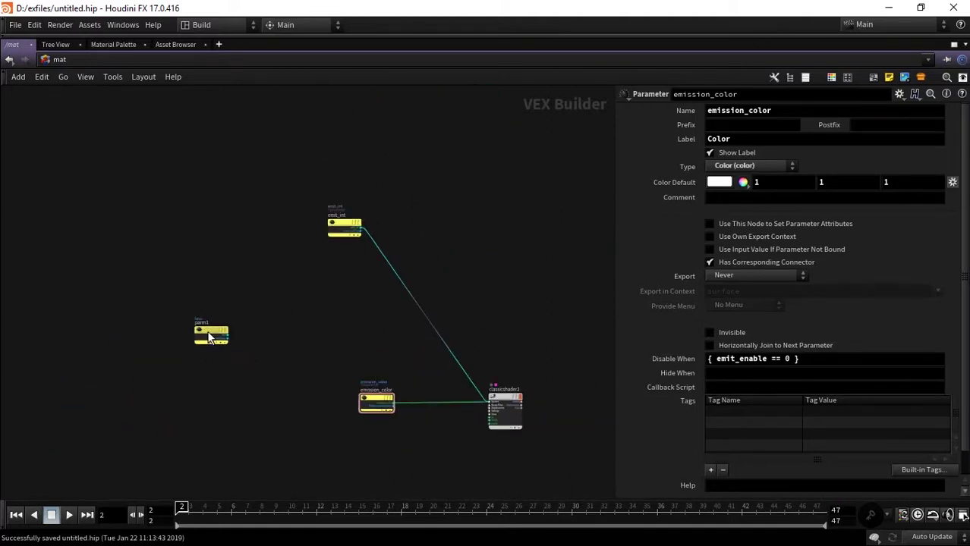
scroll(258, 311, up, 3)
key(Tab)
text(mult)
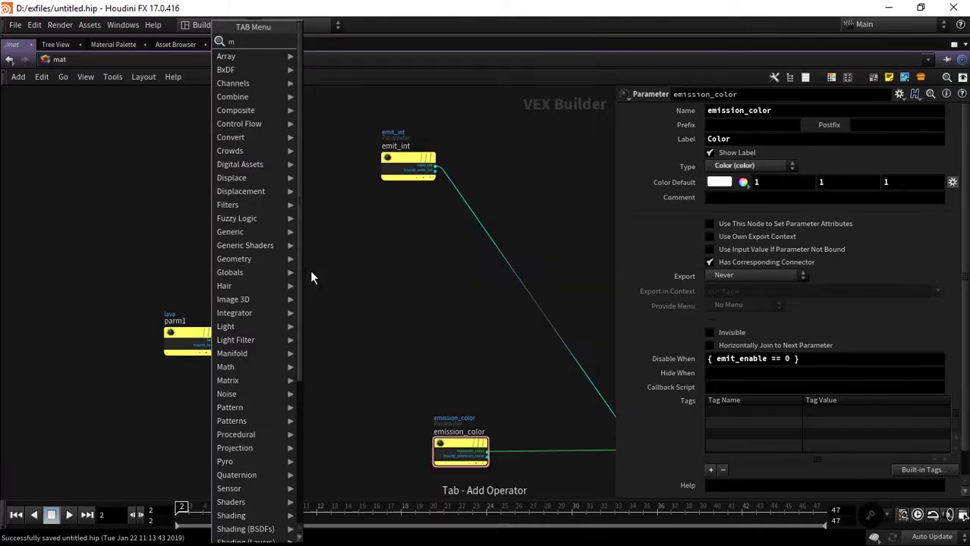
key(Return)
click(482, 230)
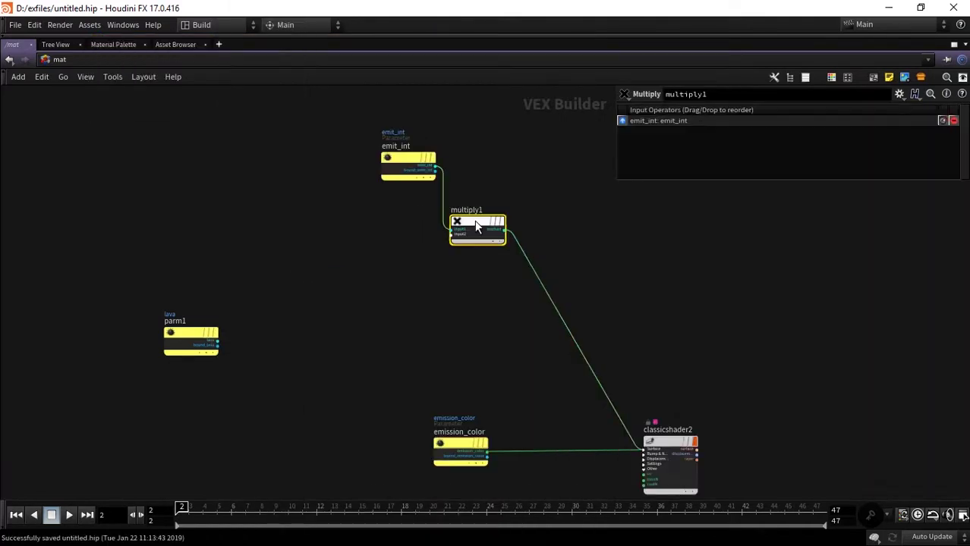
drag(183, 339, 156, 305)
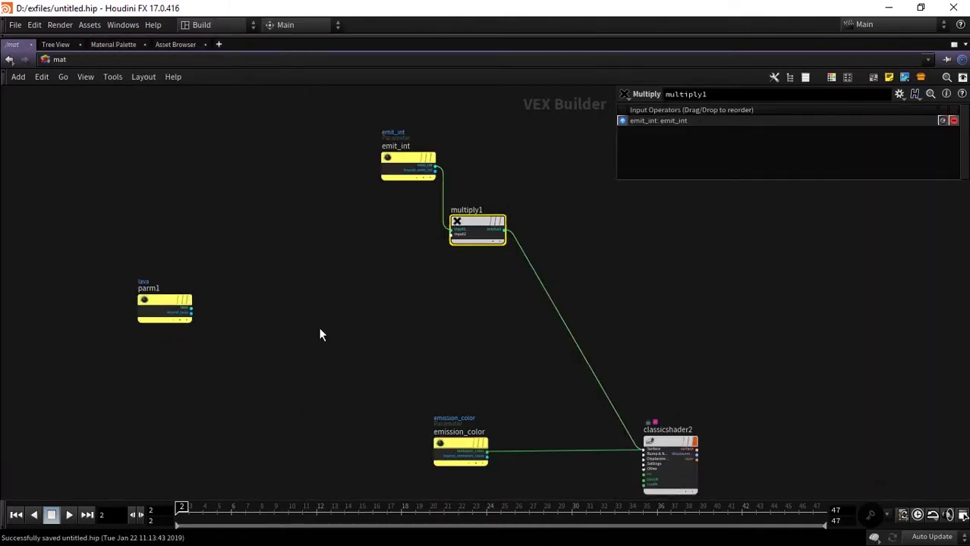
click(191, 309)
click(451, 235)
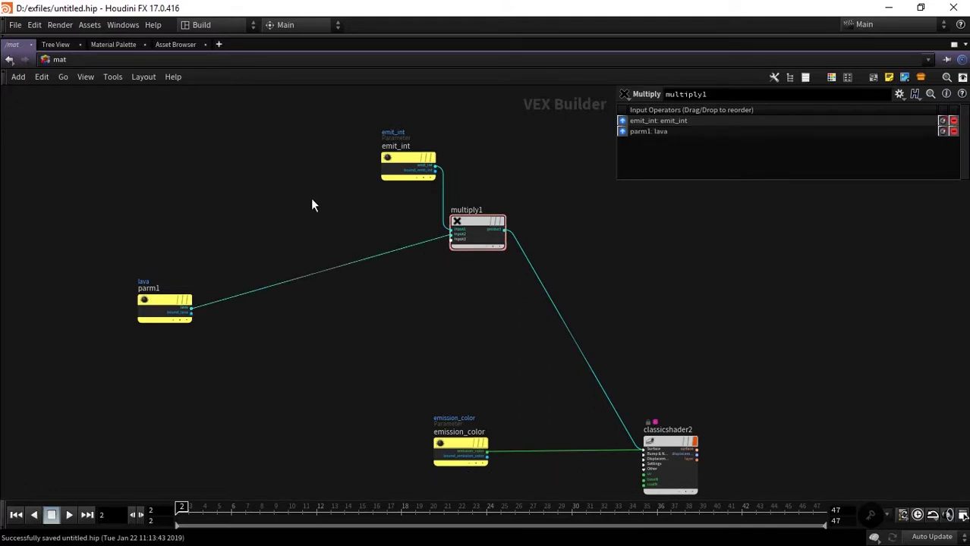
Promote multiply1's third input to an input3 parameter node and move it up-left
scroll(446, 260, up, 2)
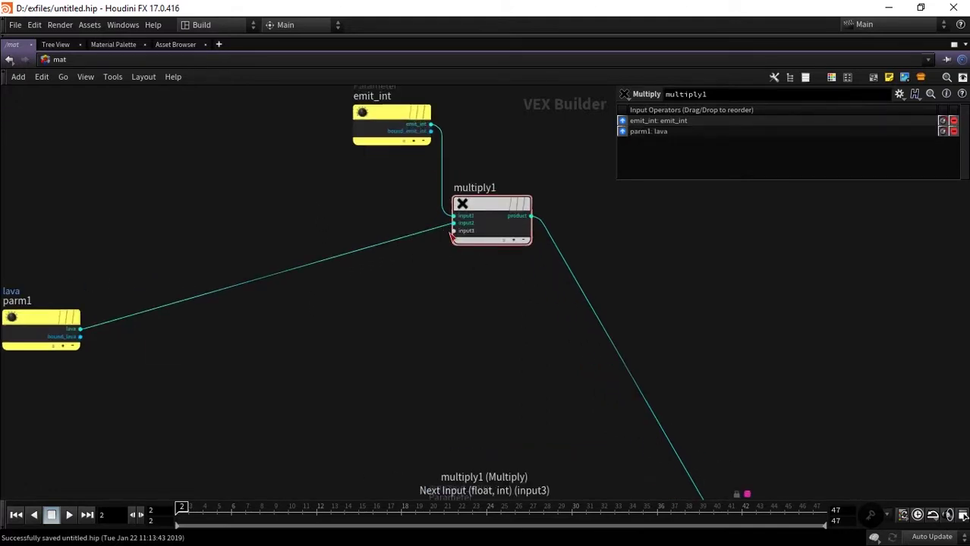
right_click(452, 232)
click(445, 240)
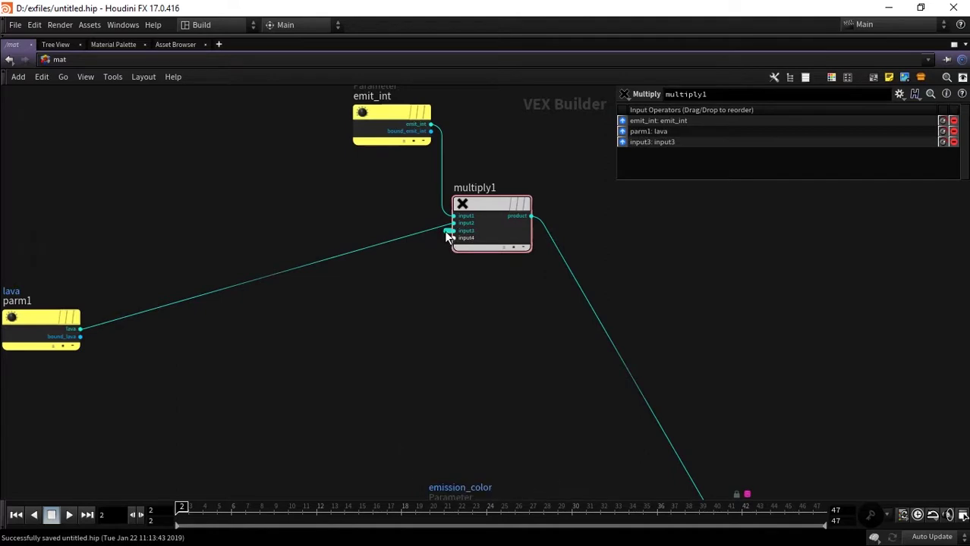
drag(384, 203, 247, 175)
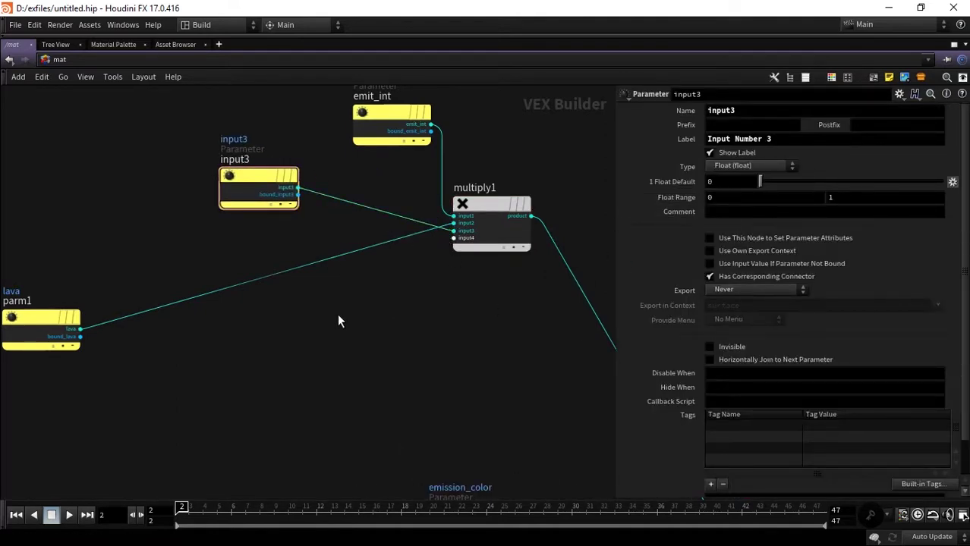
middle_drag(512, 333, 518, 289)
scroll(455, 303, down, 4)
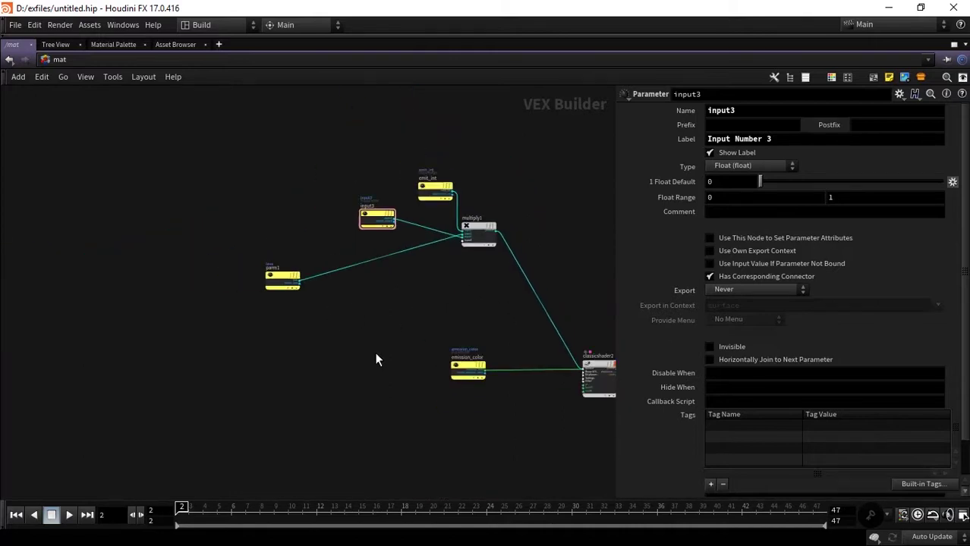
Restore the full workspace layout and show the Mantra render of the scene
key(ctrl+b)
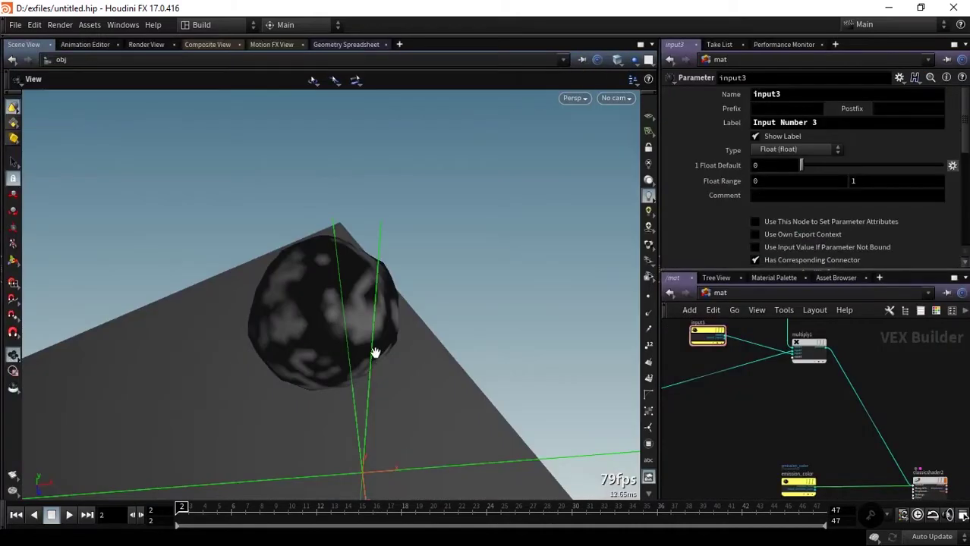
click(141, 45)
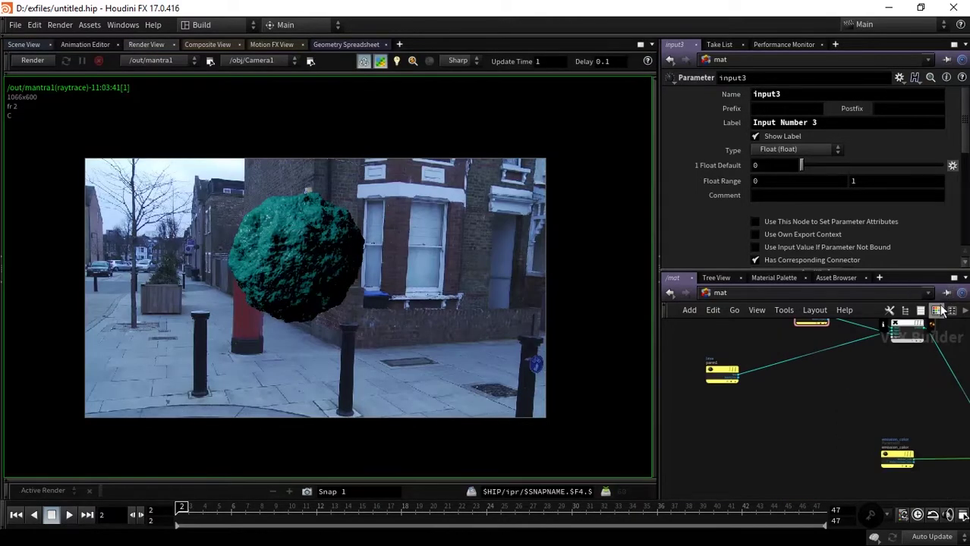
click(878, 278)
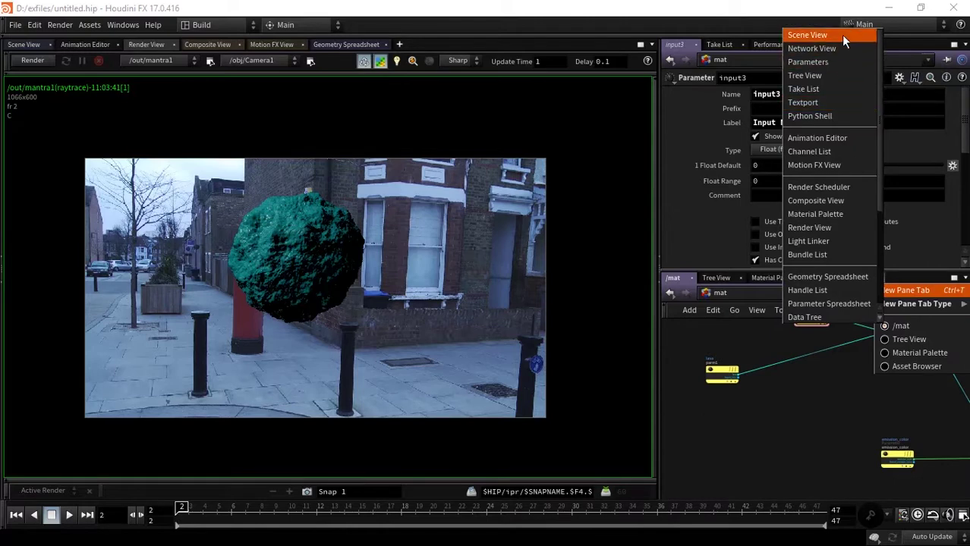
click(841, 34)
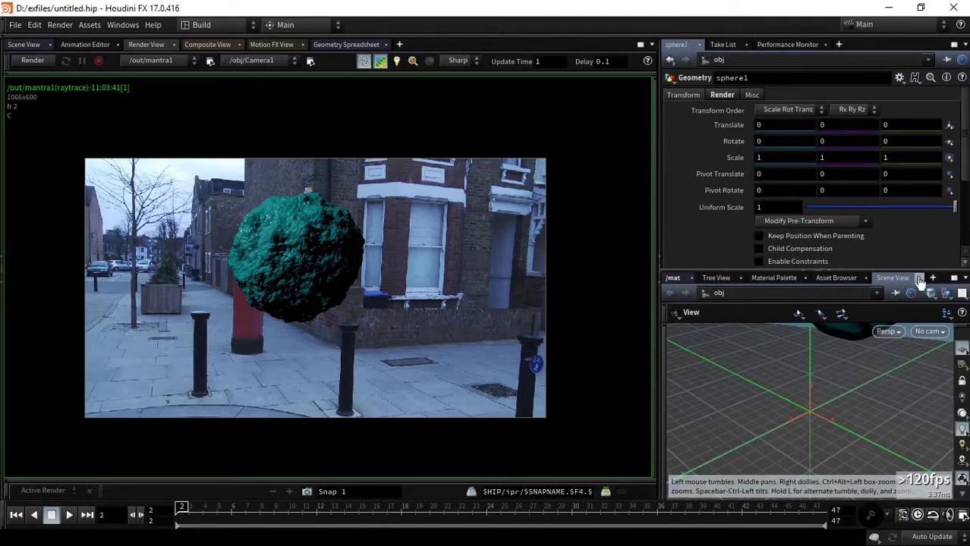
click(918, 278)
Add a second network view at /obj beside the /mat tab and dive into sphere1
click(879, 277)
mouse_move(918, 304)
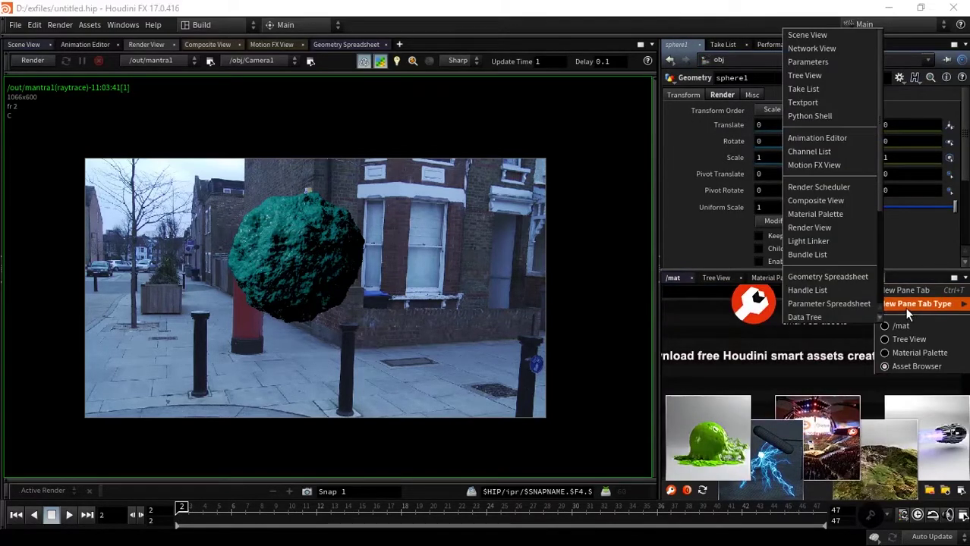
click(825, 52)
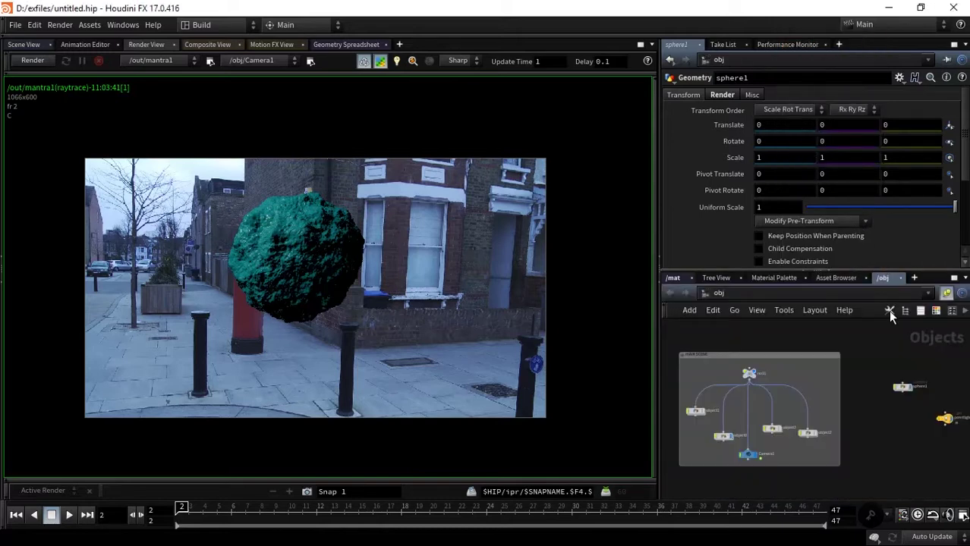
drag(886, 278, 710, 278)
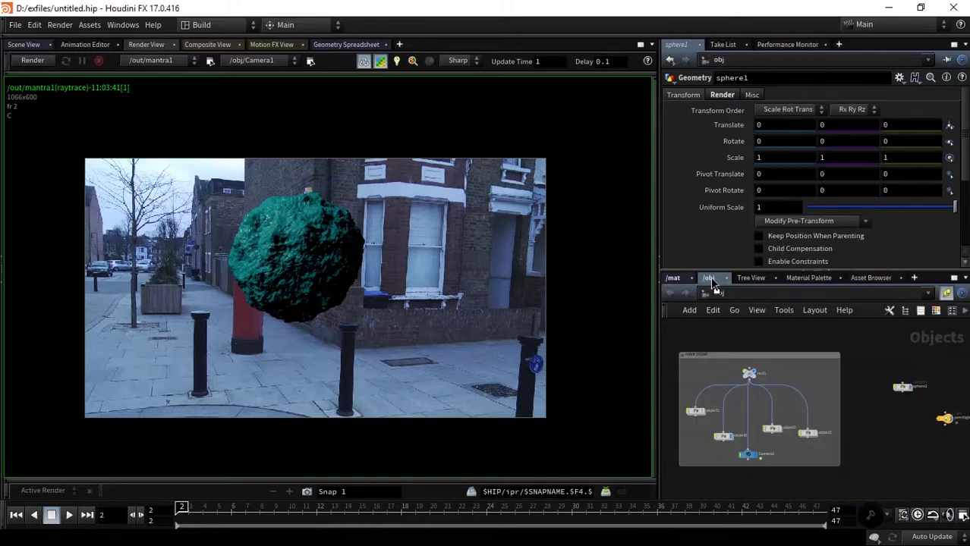
click(676, 278)
click(706, 279)
scroll(877, 401, up, 5)
double_click(892, 385)
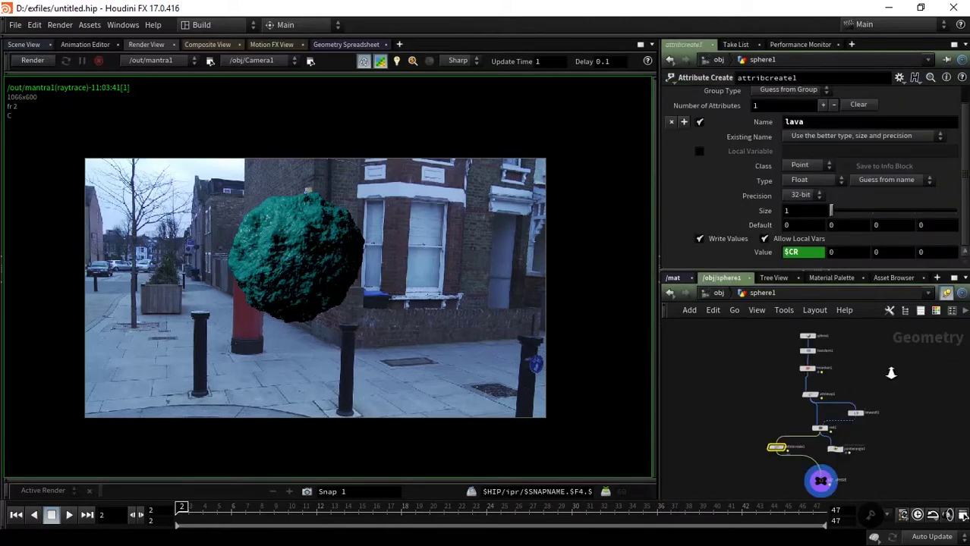
Assign /mat/classicshader2 as sphere1's render material
click(718, 292)
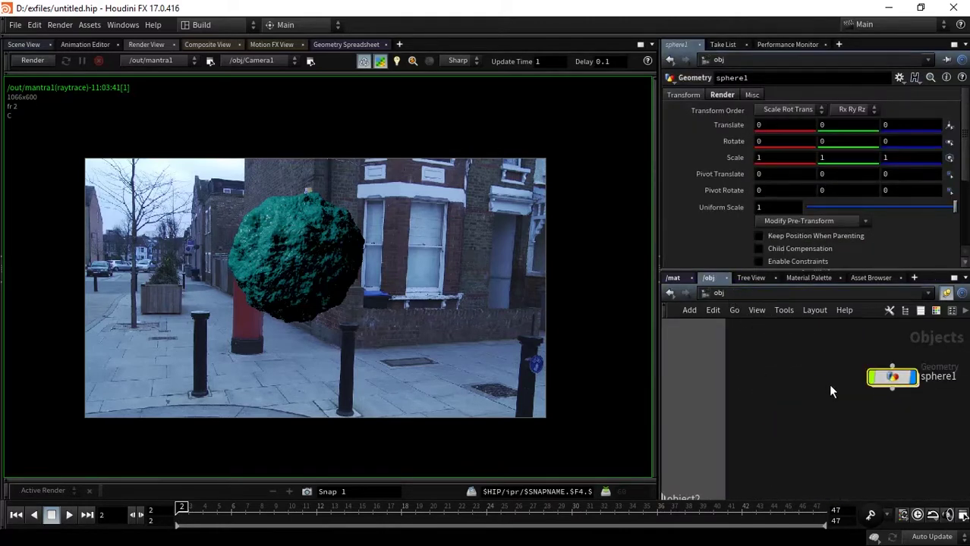
click(717, 95)
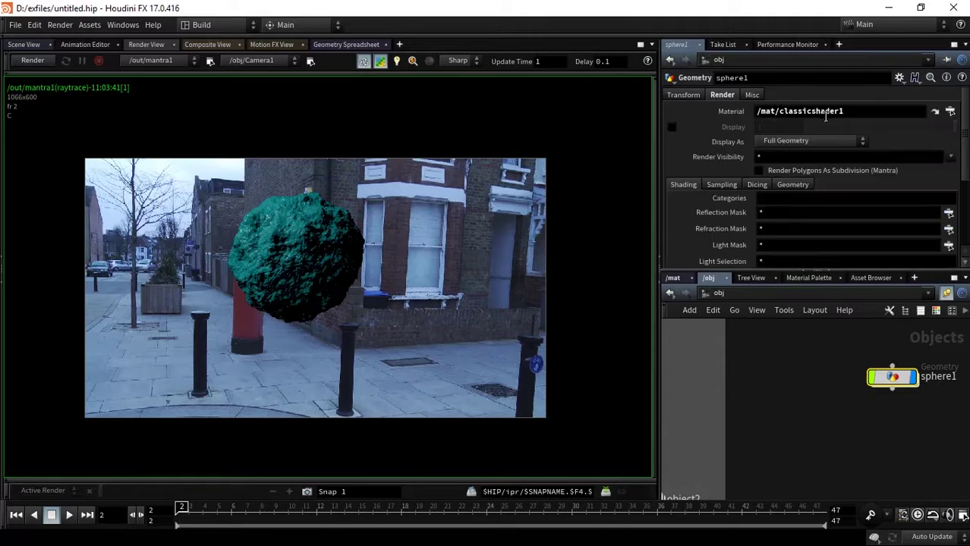
click(949, 111)
click(872, 79)
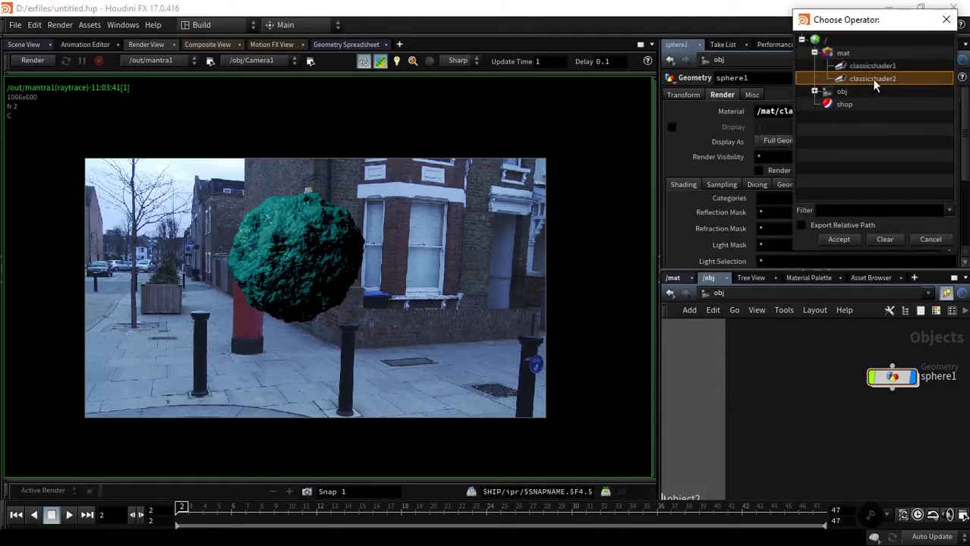
click(838, 239)
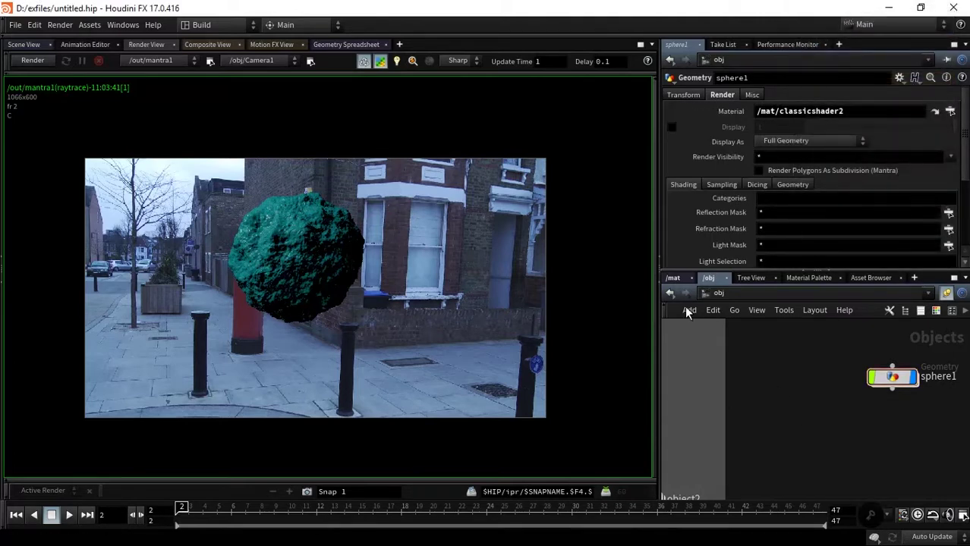
In the /mat network, draw wires in rounded style and move input3 lower
click(674, 279)
scroll(773, 428, down, 3)
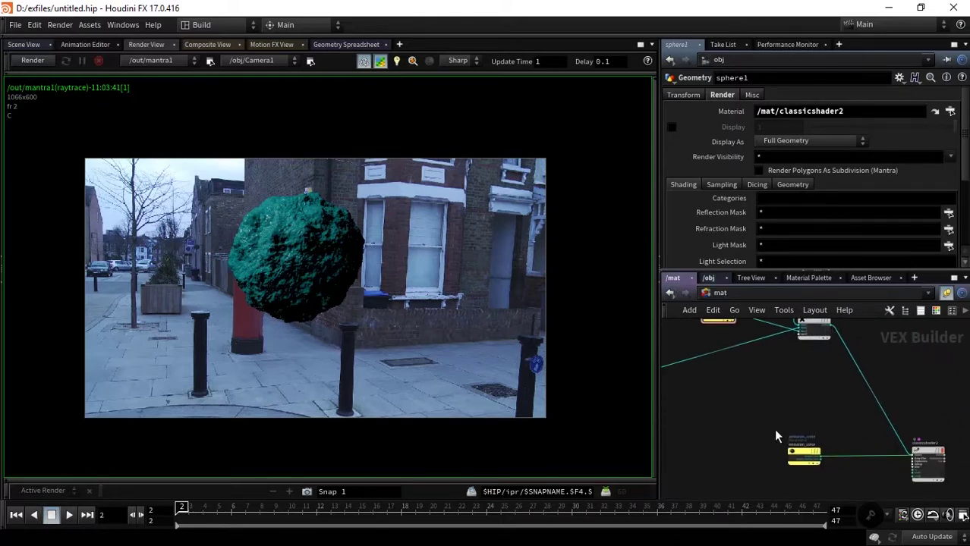
scroll(801, 422, down, 2)
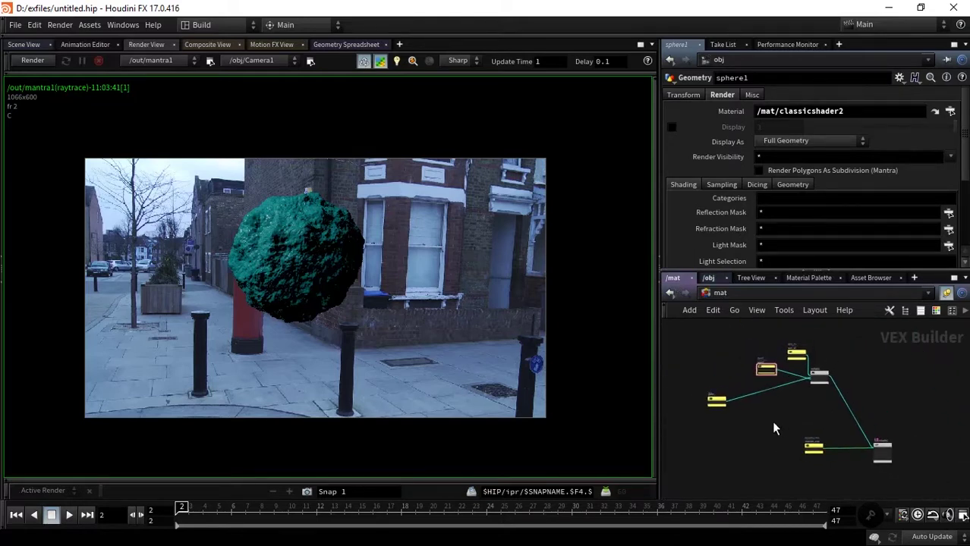
key(shift+s)
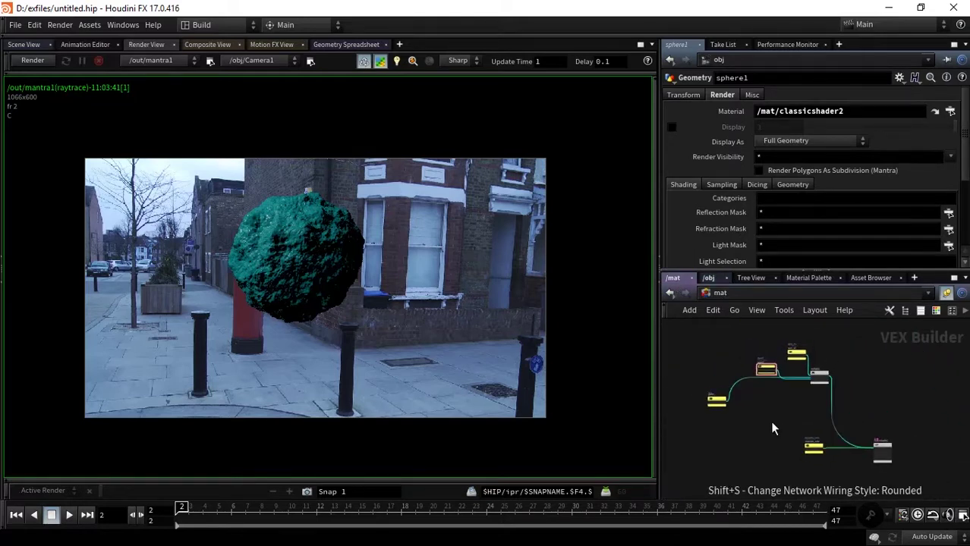
scroll(773, 437, up, 2)
drag(749, 402, 754, 454)
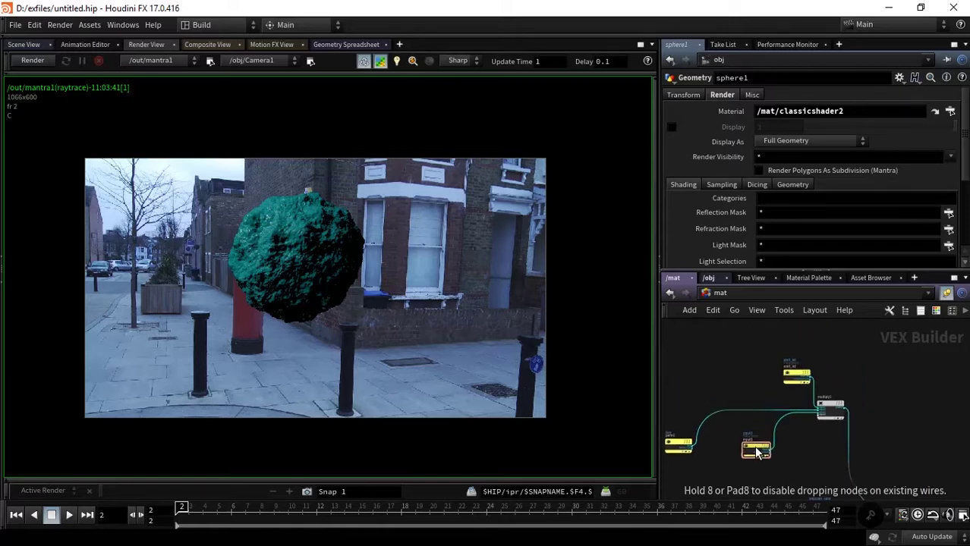
mouse_move(877, 459)
middle_down()
mouse_move(829, 434)
mouse_move(869, 396)
middle_up()
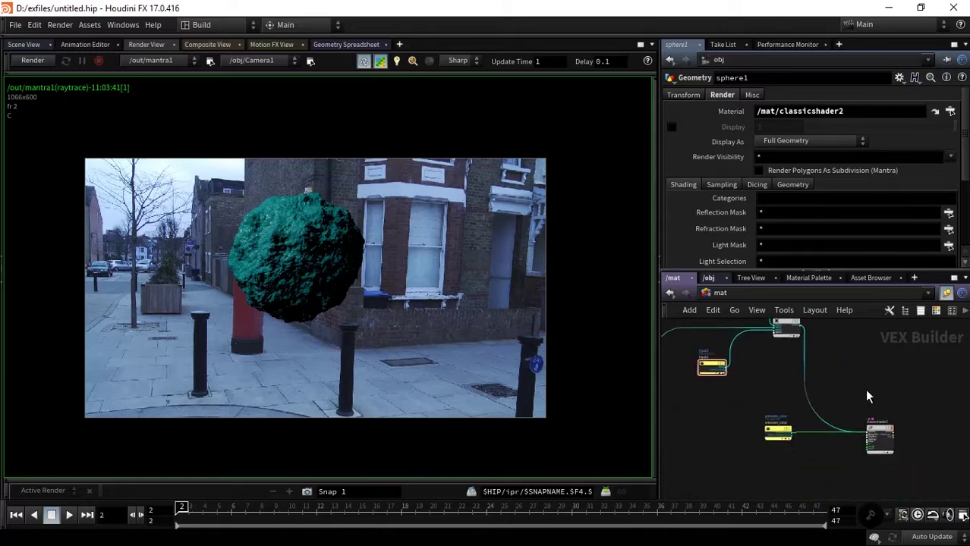
Render the scene and pan and zoom the render onto the sphere
click(36, 62)
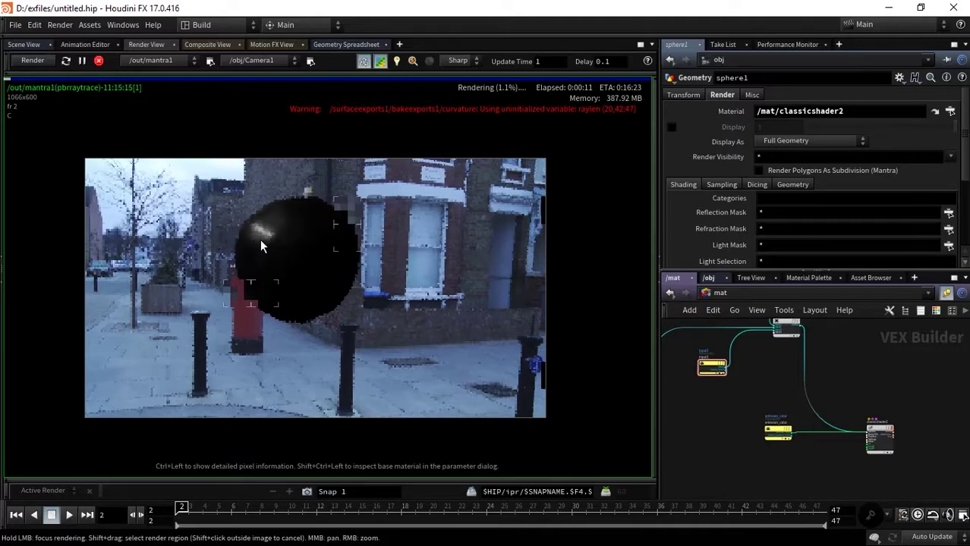
middle_drag(242, 230, 281, 207)
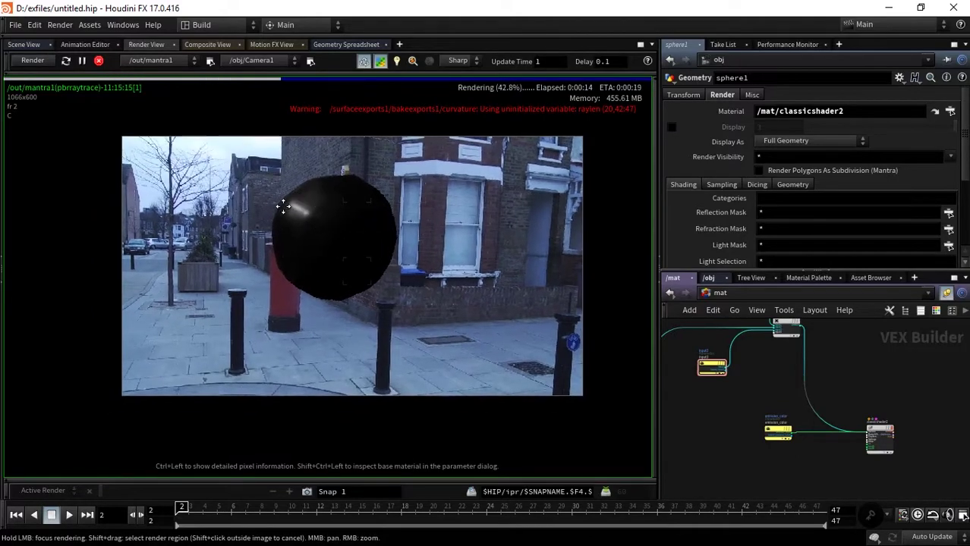
mouse_move(282, 207)
right_down()
mouse_move(385, 184)
mouse_move(271, 223)
mouse_move(355, 188)
mouse_move(371, 264)
mouse_move(173, 219)
mouse_move(155, 229)
right_up()
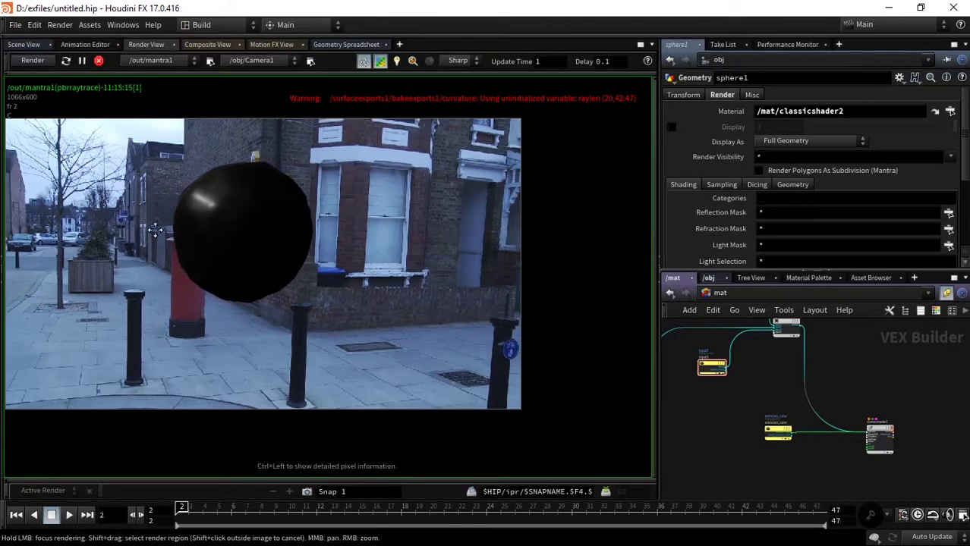
middle_drag(154, 229, 222, 238)
Give input3 a default of 2 and a 1–10 range, then re-render
click(711, 366)
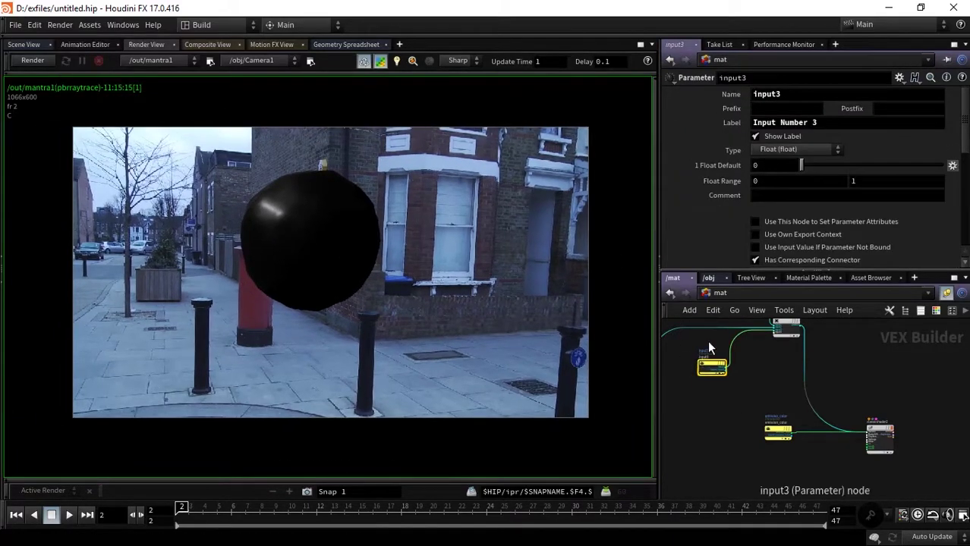
click(767, 167)
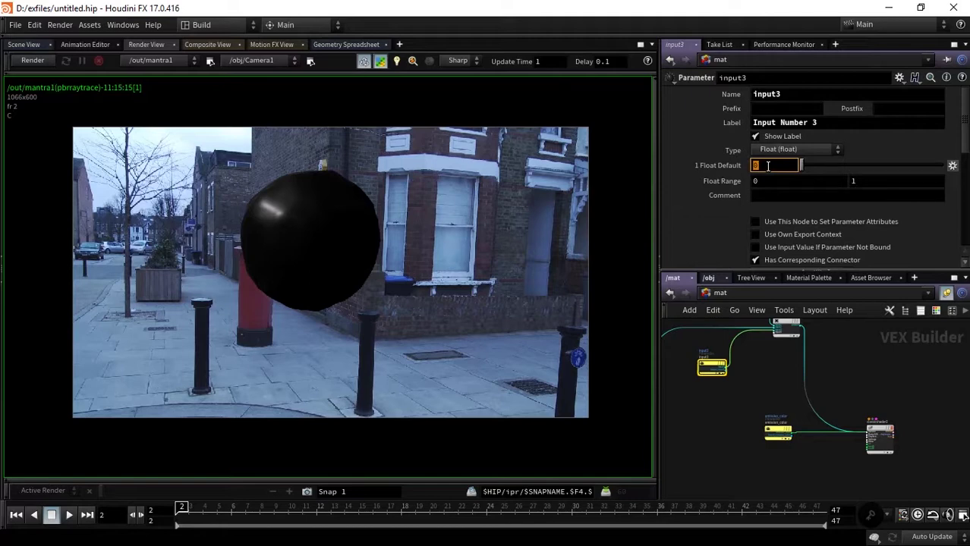
text(2)
key(Tab)
key(Tab)
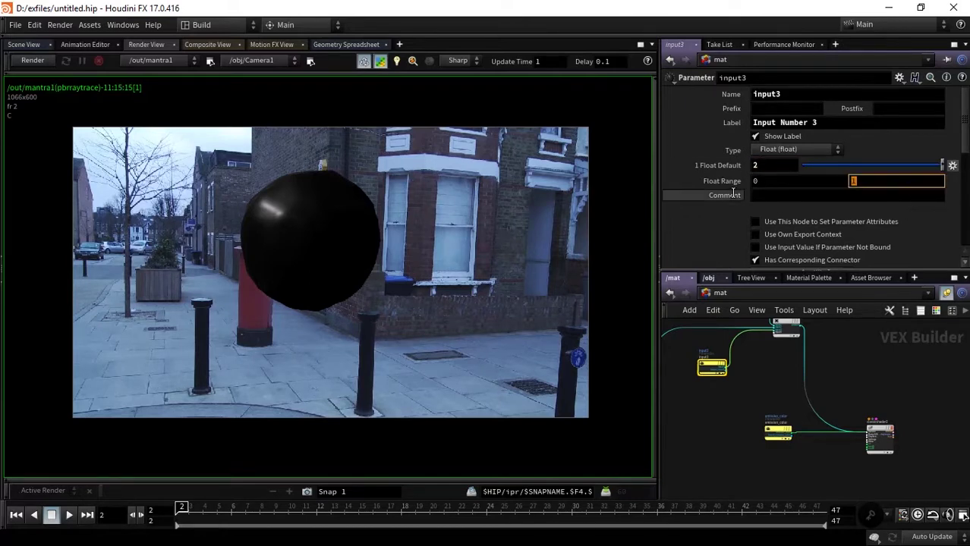
text(10)
key(Return)
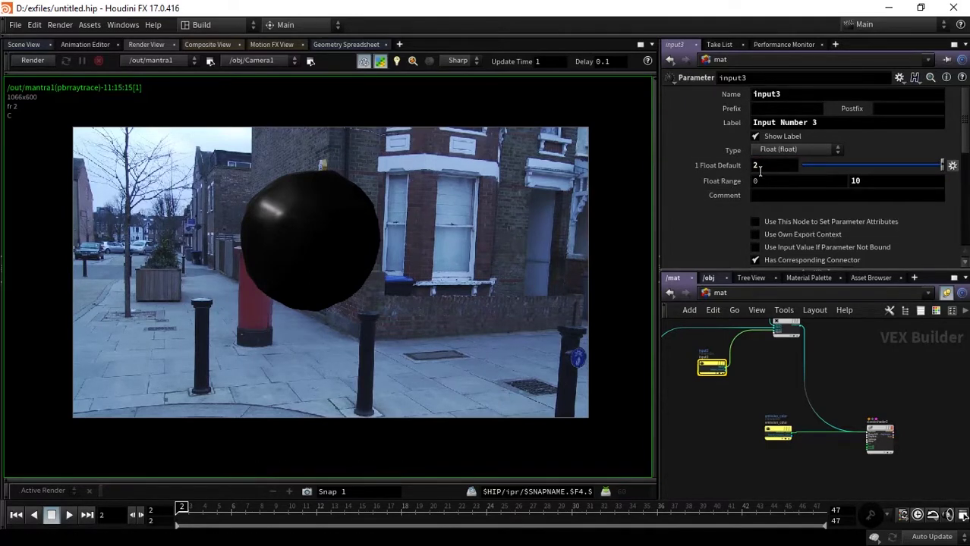
click(758, 180)
text(1)
key(Return)
click(32, 61)
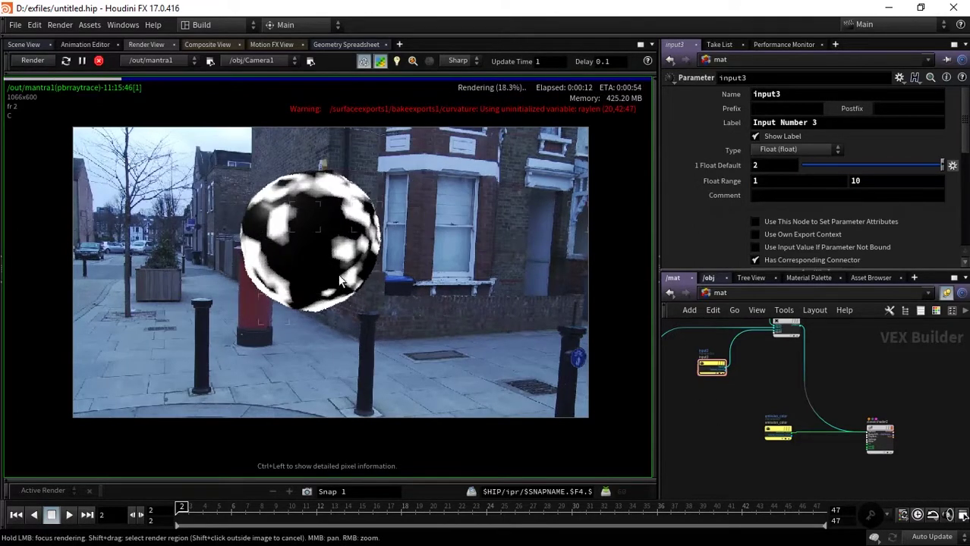
Pan and zoom the render view to inspect the mottled sphere
scroll(339, 281, up, 3)
scroll(356, 256, up, 2)
scroll(400, 237, up, 1)
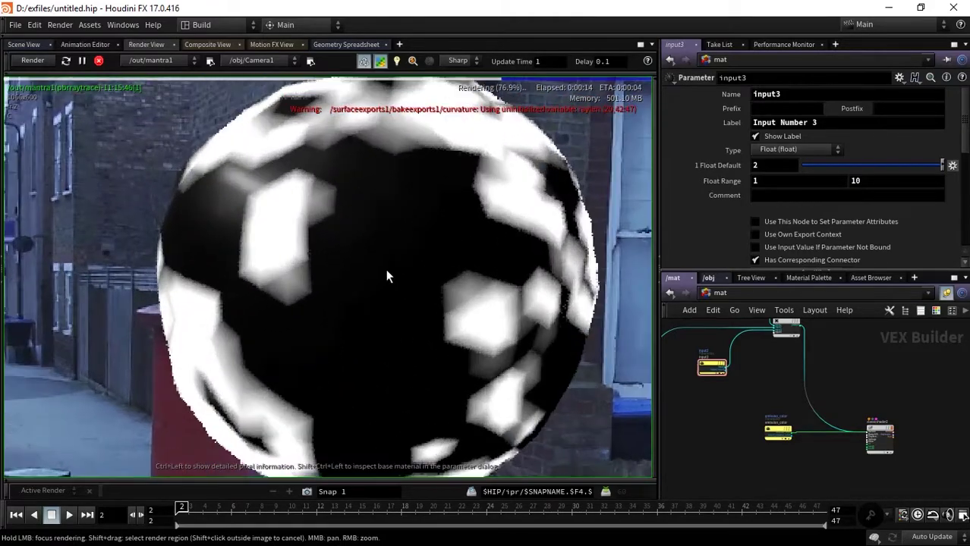
middle_drag(403, 256, 450, 213)
mouse_move(442, 195)
right_down()
mouse_move(242, 264)
mouse_move(358, 238)
mouse_move(301, 275)
right_up()
scroll(274, 270, down, 2)
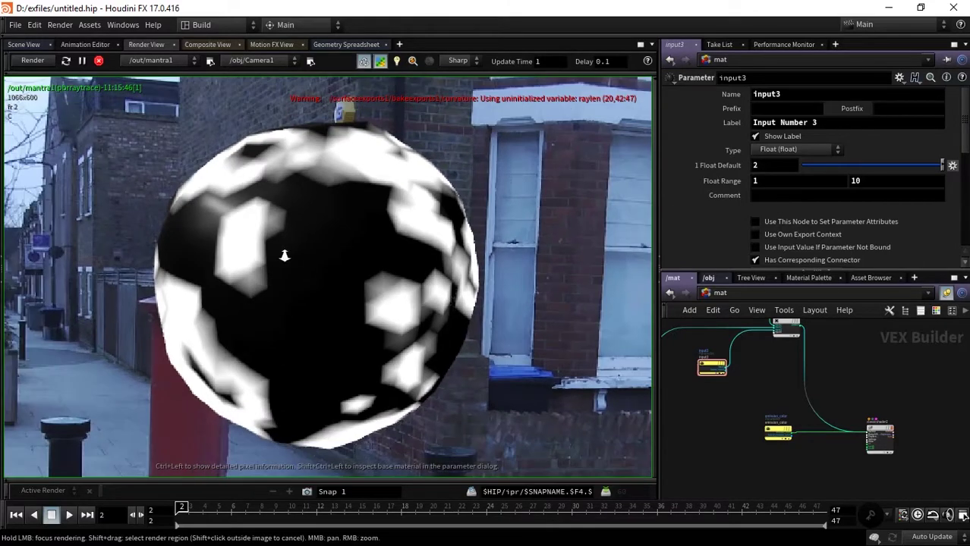
scroll(220, 262, down, 1)
scroll(258, 265, down, 2)
scroll(251, 261, up, 1)
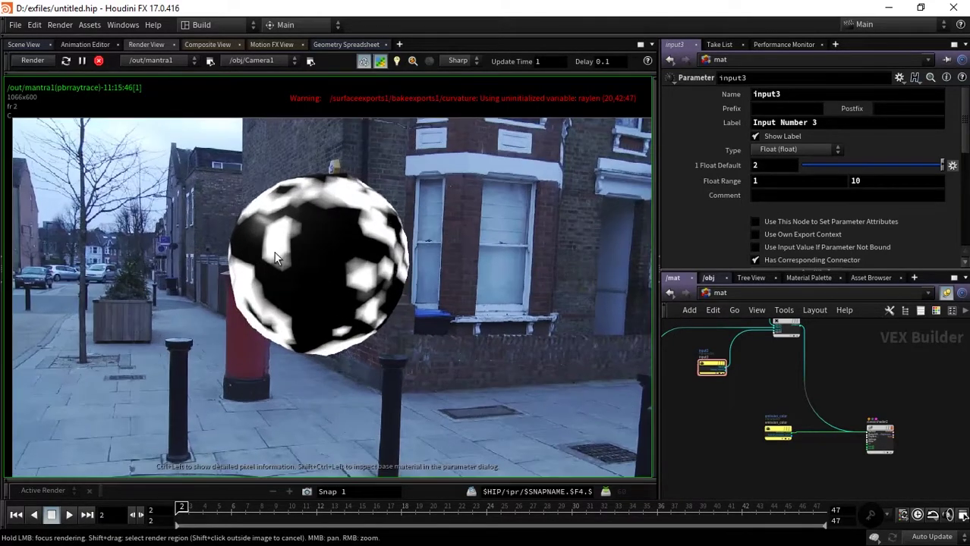
Enable Render Polygons As Subdivision (Mantra) on sphere1, then return to /mat
click(708, 278)
drag(836, 340, 867, 361)
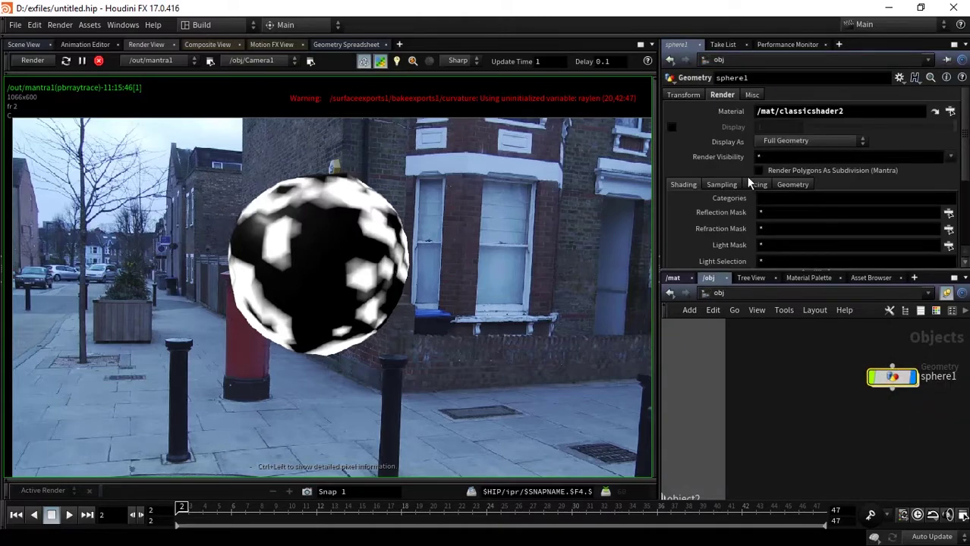
click(871, 169)
scroll(967, 149, down, 2)
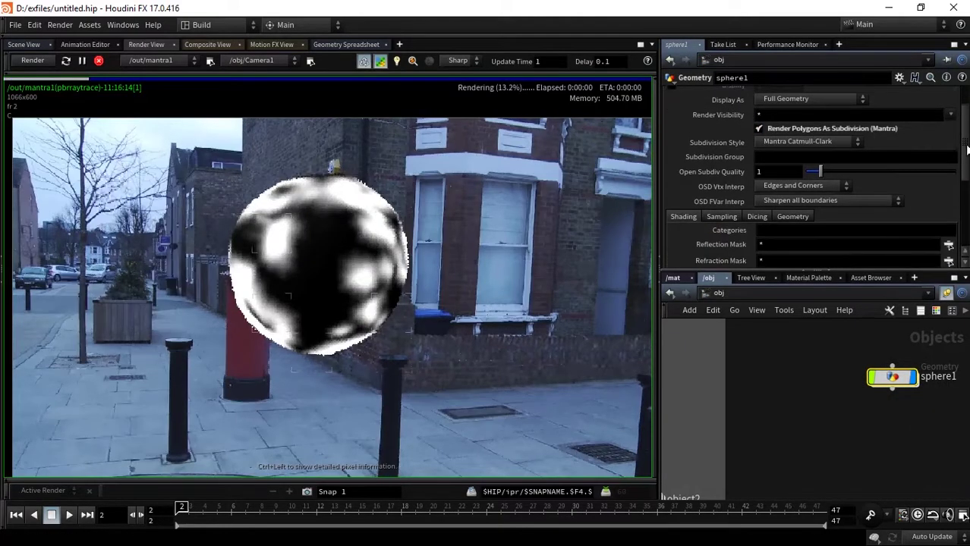
scroll(967, 150, down, 1)
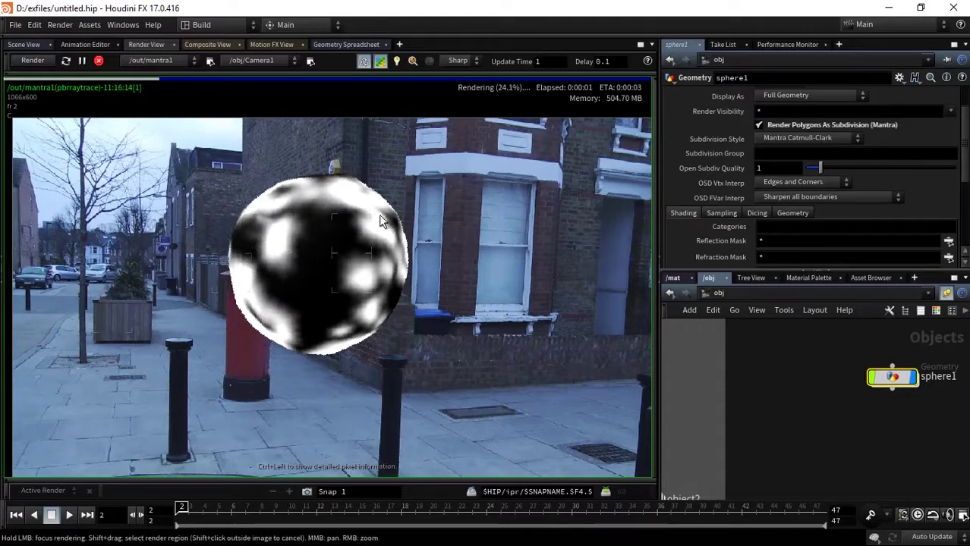
click(674, 279)
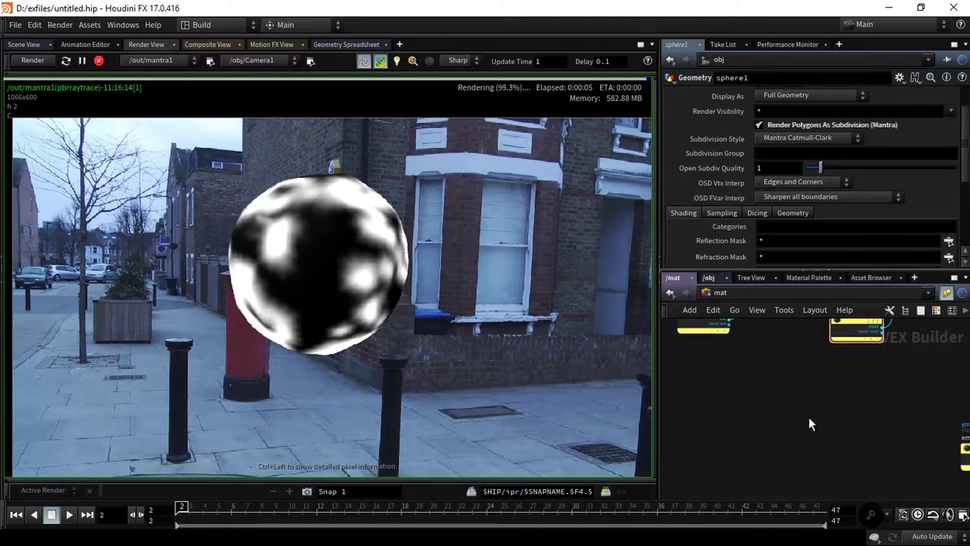
scroll(774, 426, down, 2)
scroll(736, 427, down, 2)
Move emission_color aside and add a Rest Position node, restpos1, at the lower left
click(897, 462)
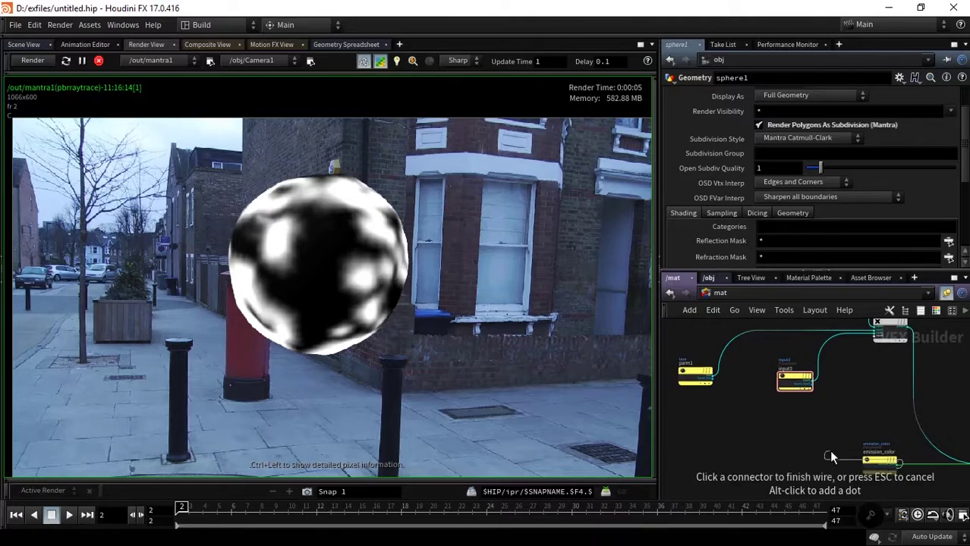
key(Escape)
drag(879, 461, 834, 445)
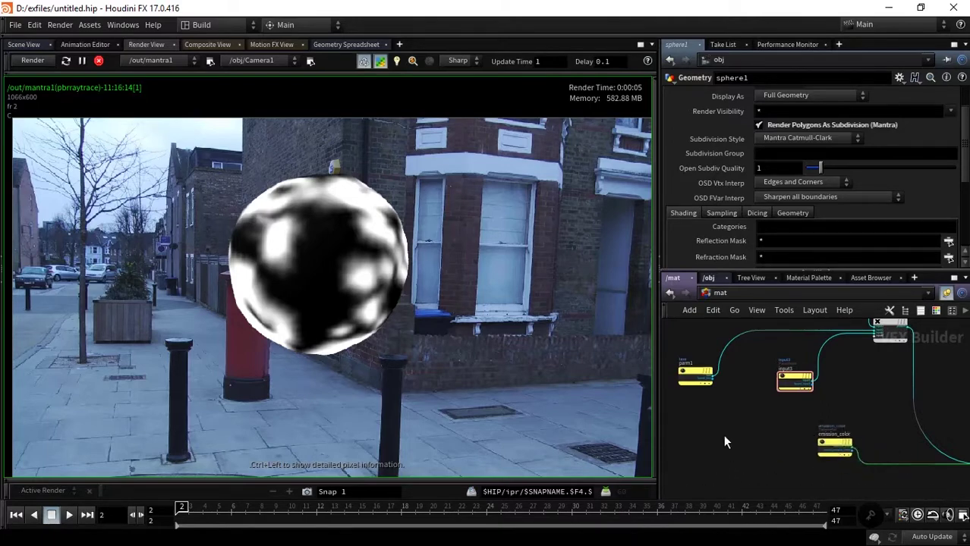
key(Tab)
text(res)
key(Down)
key(Down)
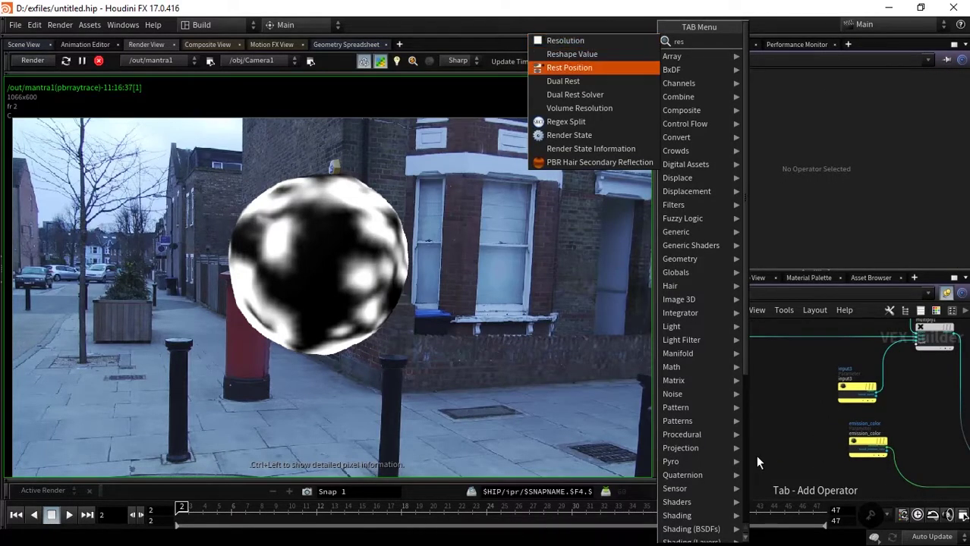
key(Return)
click(690, 458)
scroll(768, 438, down, 2)
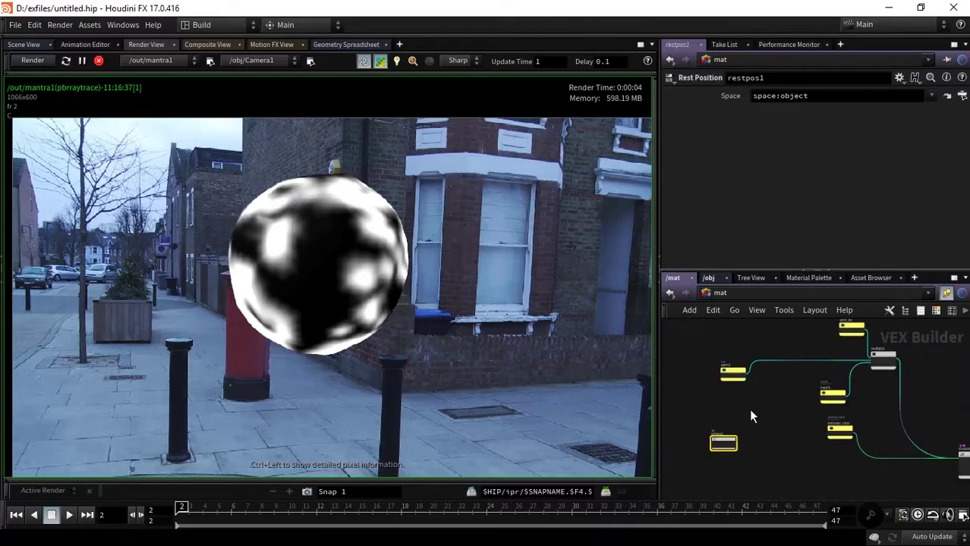
drag(731, 420, 724, 434)
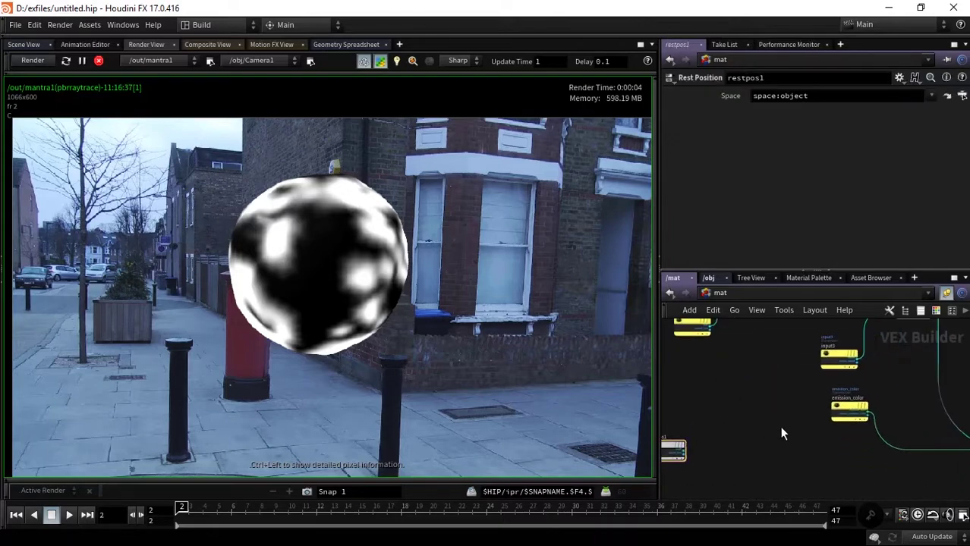
Add an add1 node and wire parm1 and restpos1 into it
key(Tab)
click(780, 426)
click(783, 428)
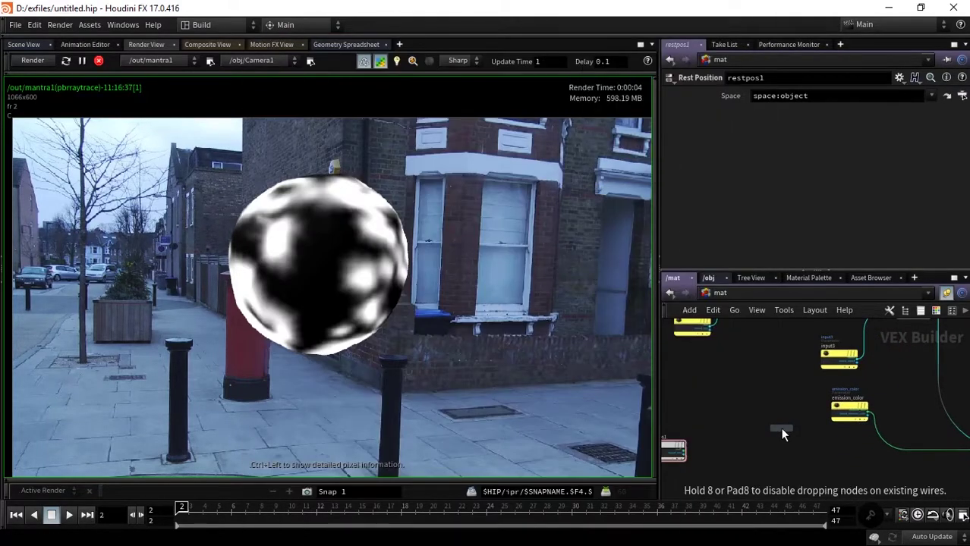
click(711, 330)
click(741, 439)
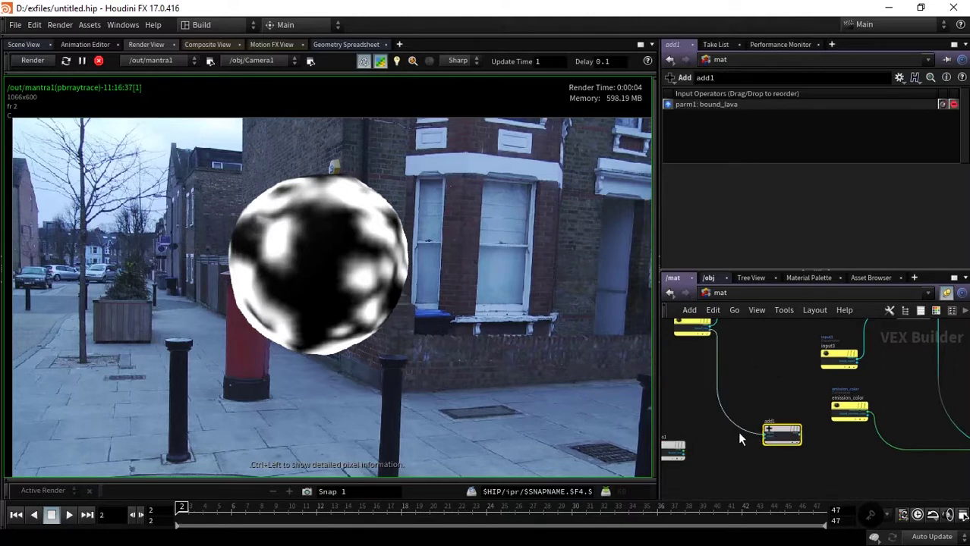
click(681, 454)
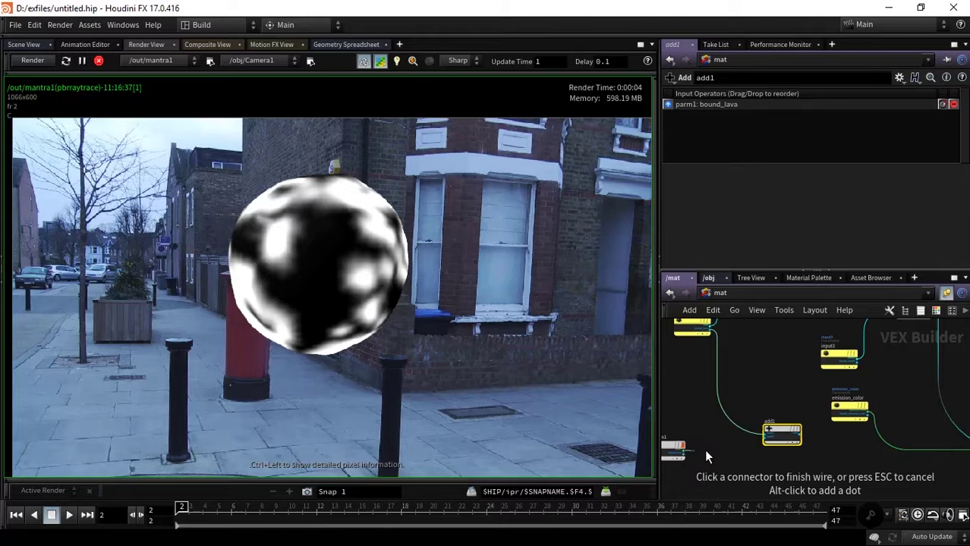
middle_drag(678, 404, 762, 389)
click(758, 436)
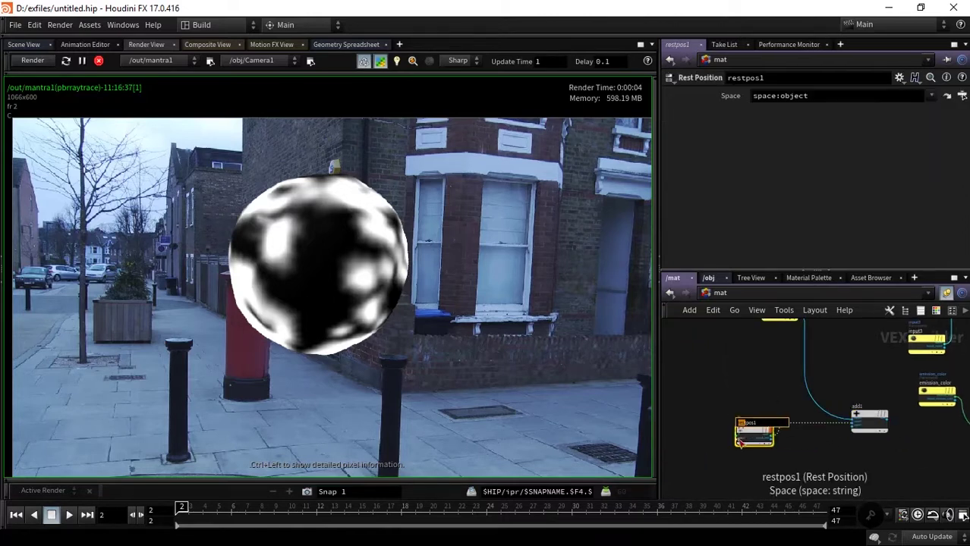
drag(755, 436, 721, 417)
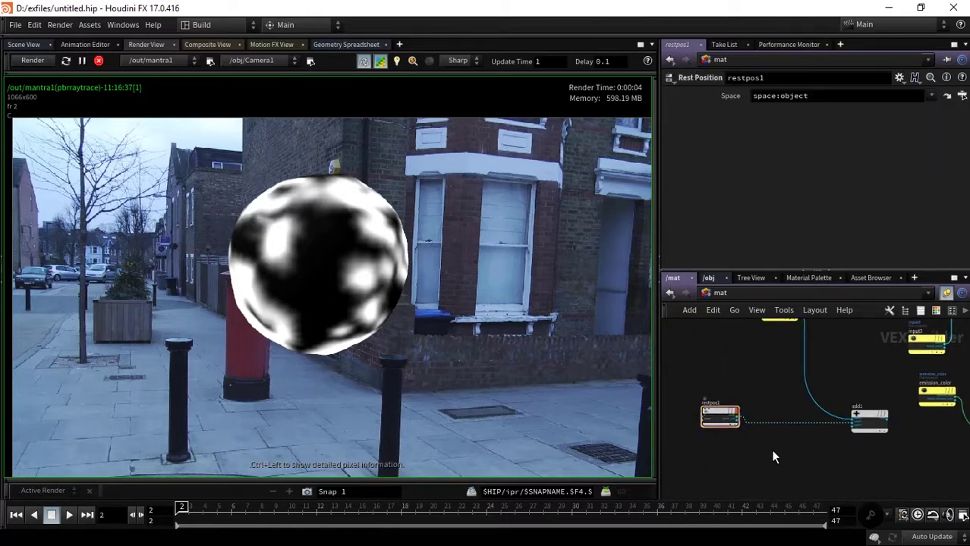
middle_drag(891, 347, 840, 425)
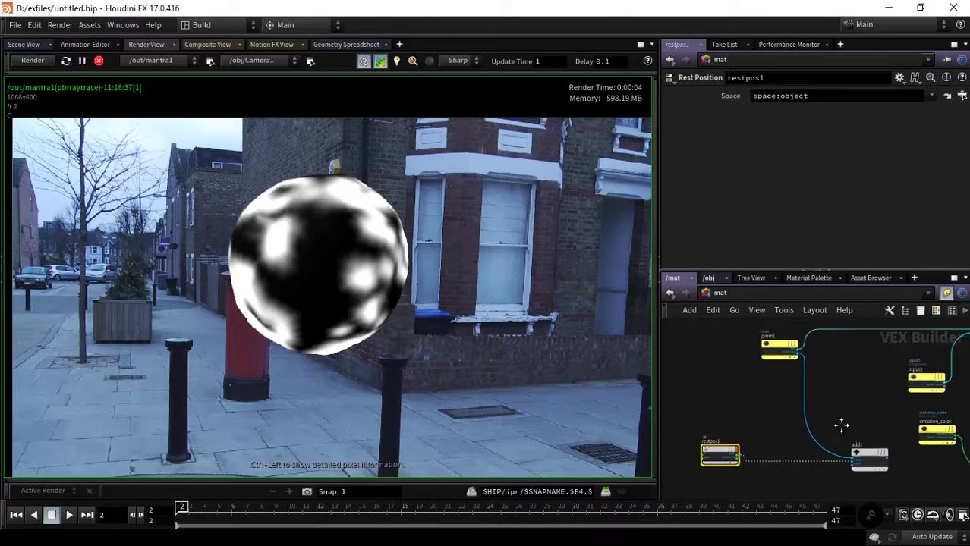
click(775, 370)
middle_drag(840, 390, 722, 393)
Switch restpos1's Space to World Space
click(715, 427)
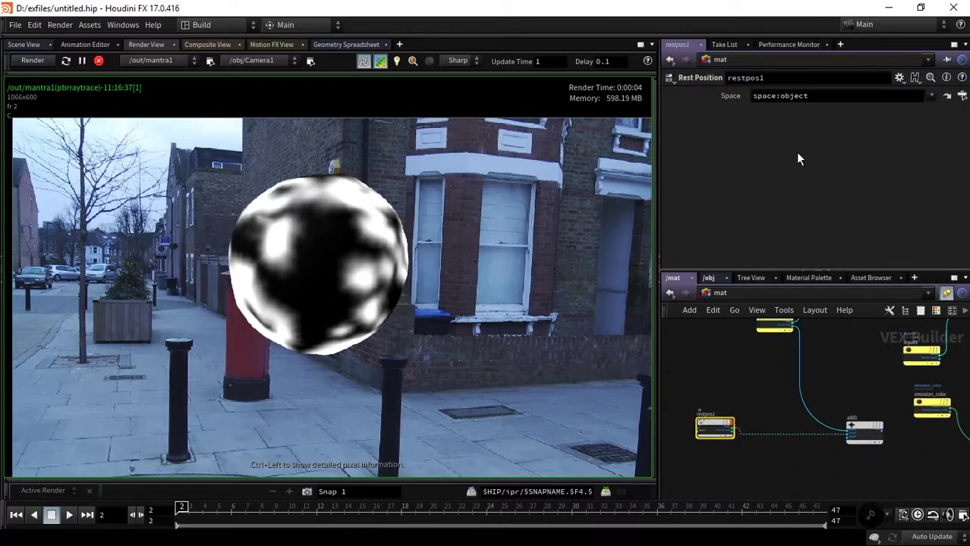
click(931, 96)
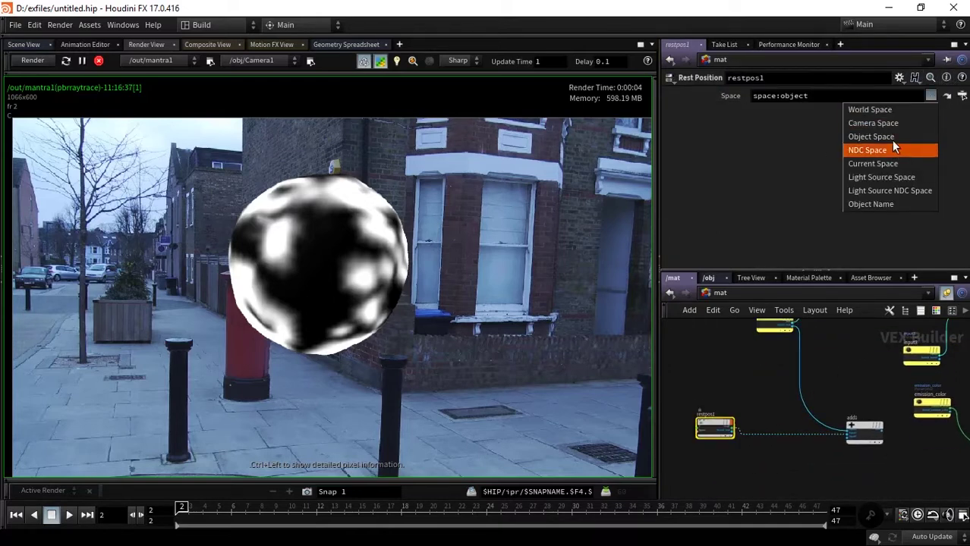
click(884, 109)
scroll(762, 347, up, 2)
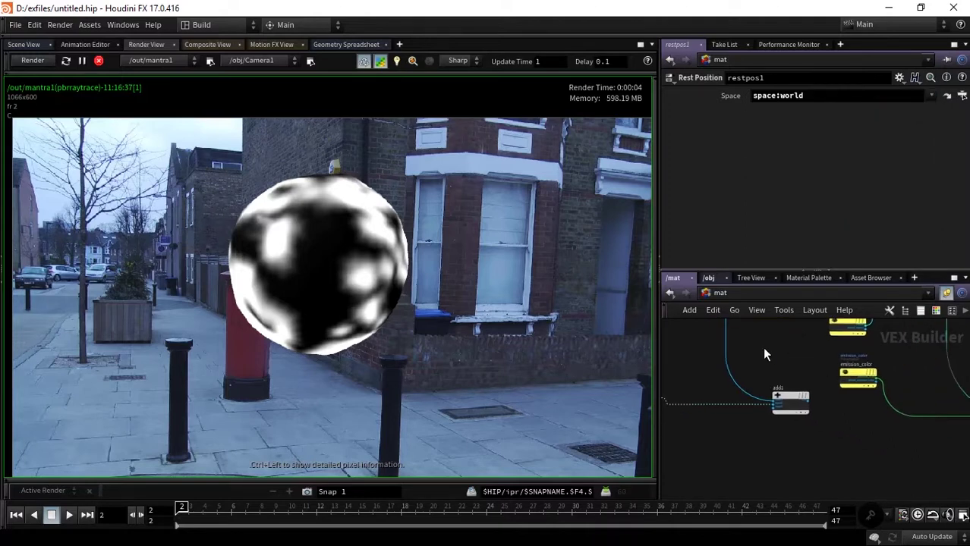
scroll(776, 330, up, 2)
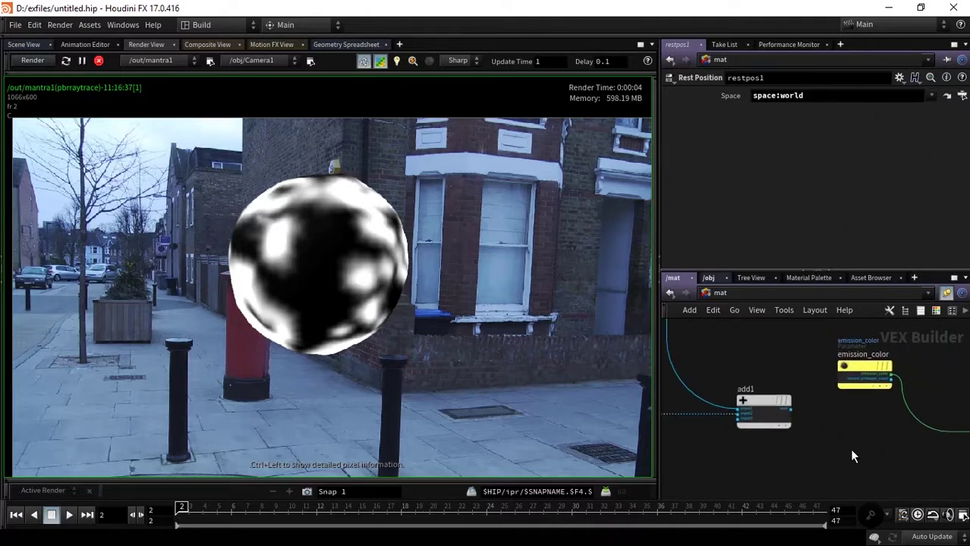
click(790, 409)
Add an RGB Ramp Parameter, ramp1, after add1 with a widened black end and a red end
key(Tab)
text(ra)
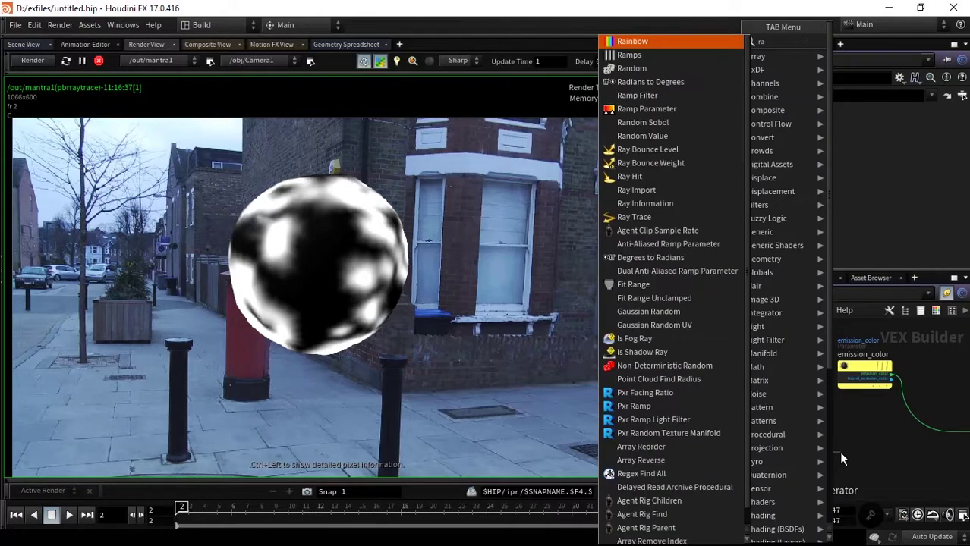
text(mp)
key(Down)
key(Down)
key(Return)
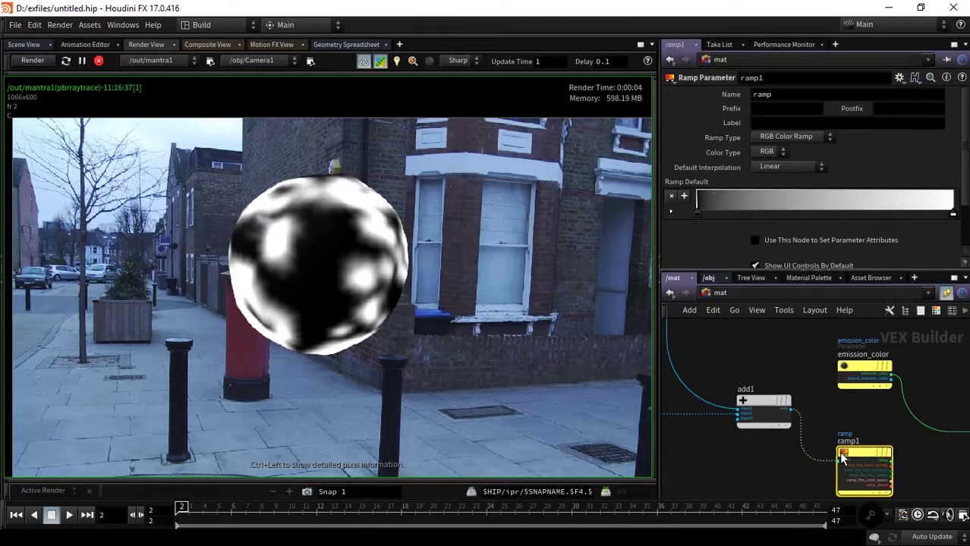
click(812, 138)
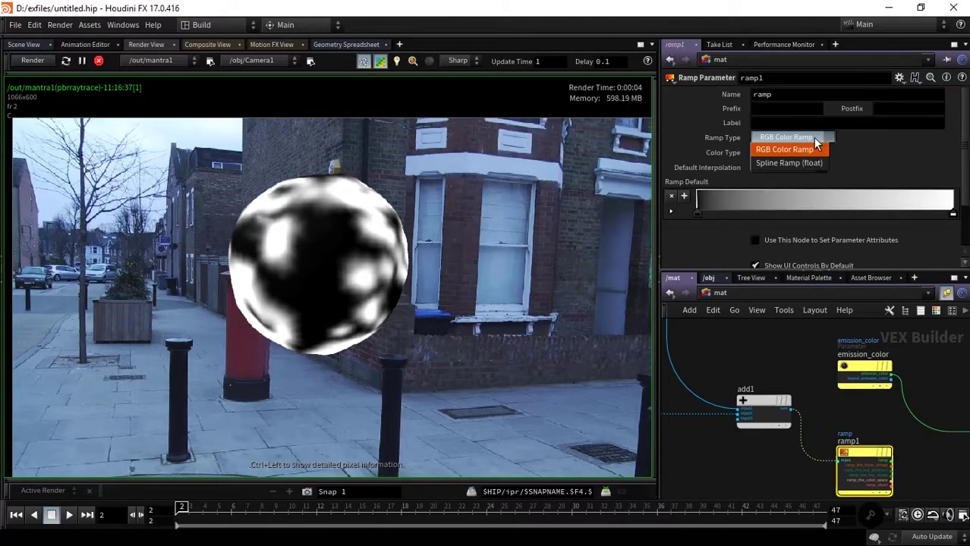
click(913, 163)
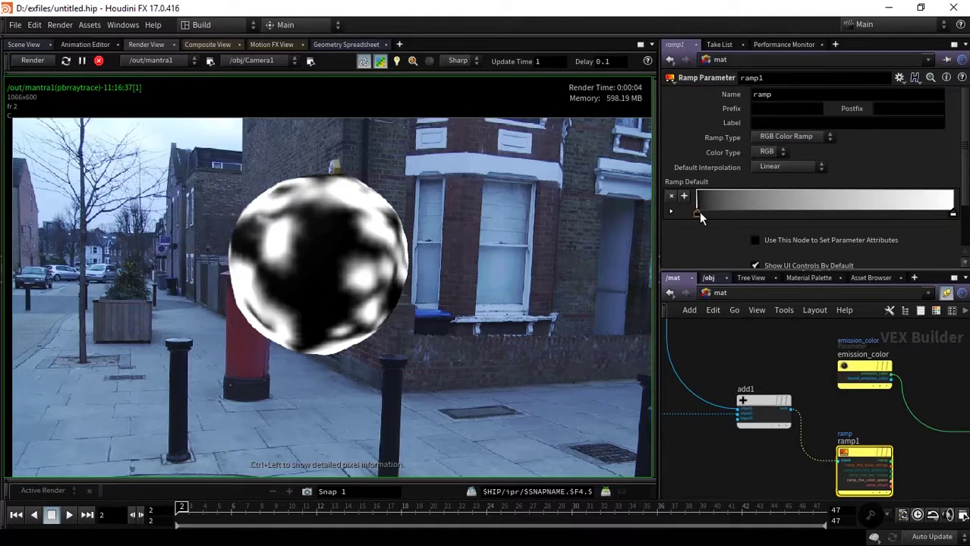
drag(697, 213, 730, 213)
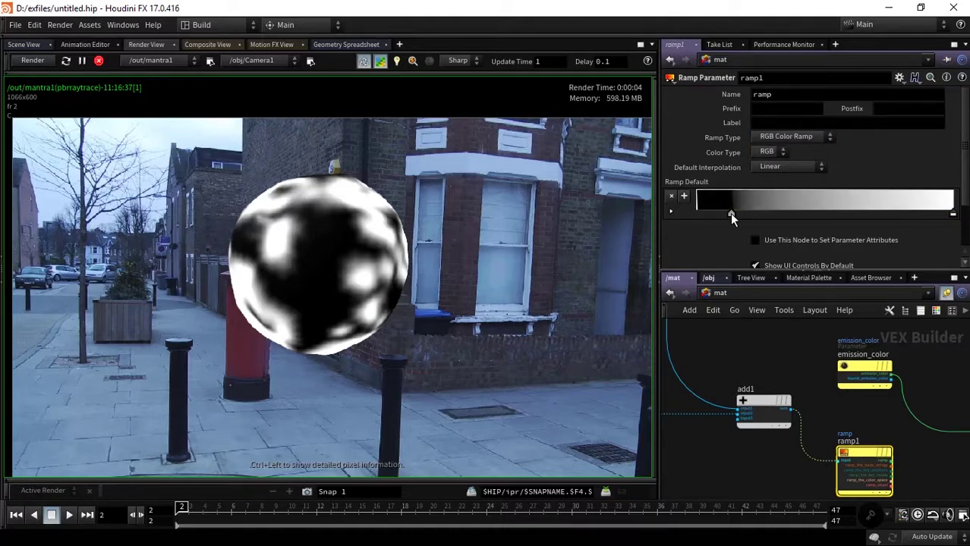
double_click(953, 215)
click(736, 145)
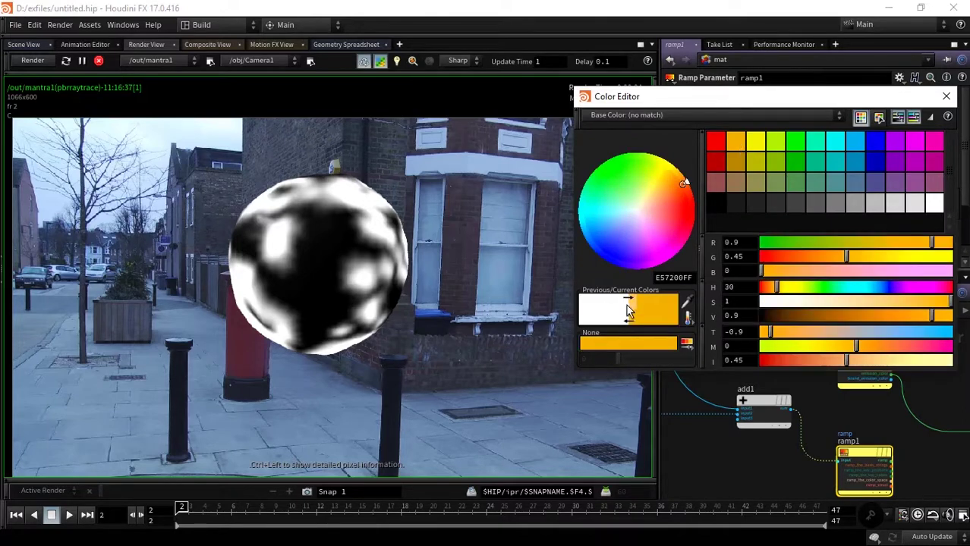
click(719, 143)
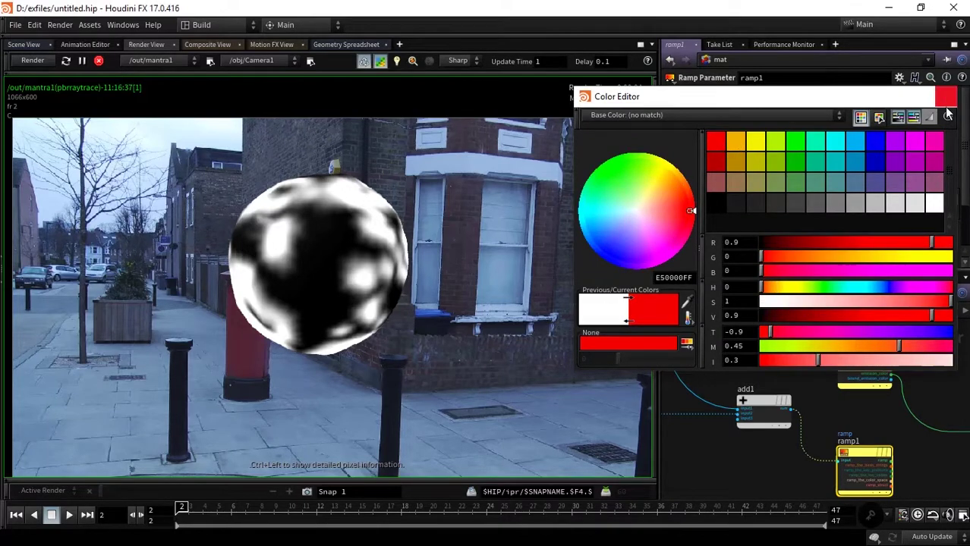
click(945, 97)
Insert multiply2 on the emission_color wire and feed ramp1 into its second input
middle_drag(918, 449, 802, 433)
click(858, 452)
key(Tab)
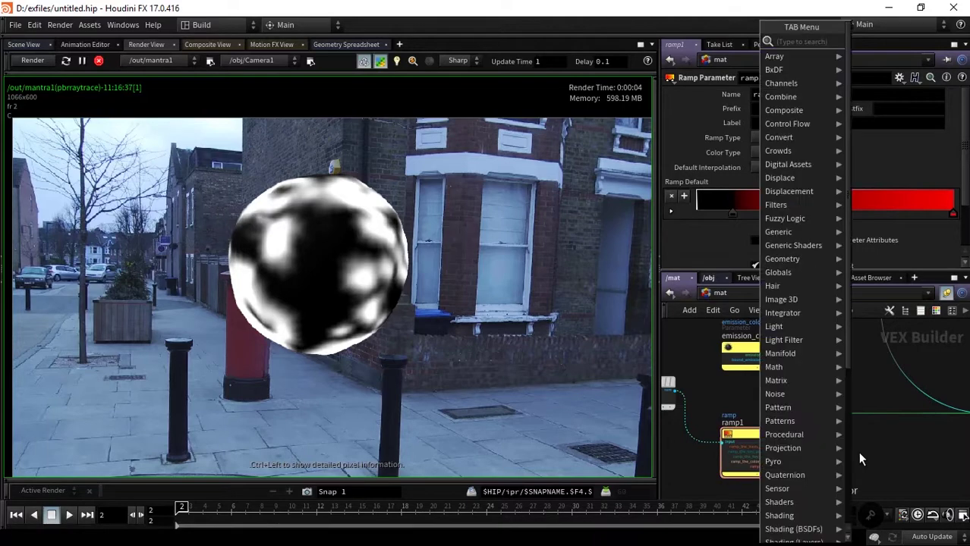
text(mult)
key(Return)
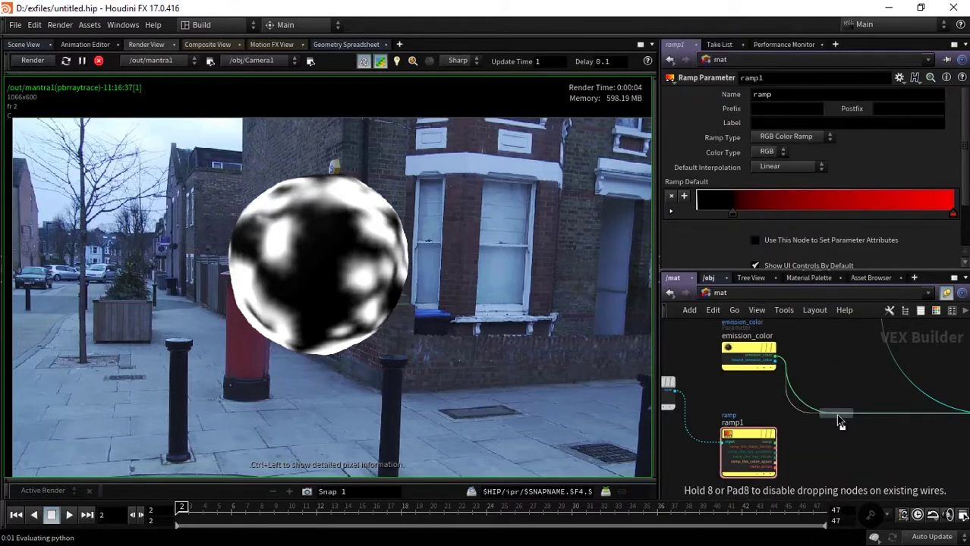
click(835, 412)
click(775, 448)
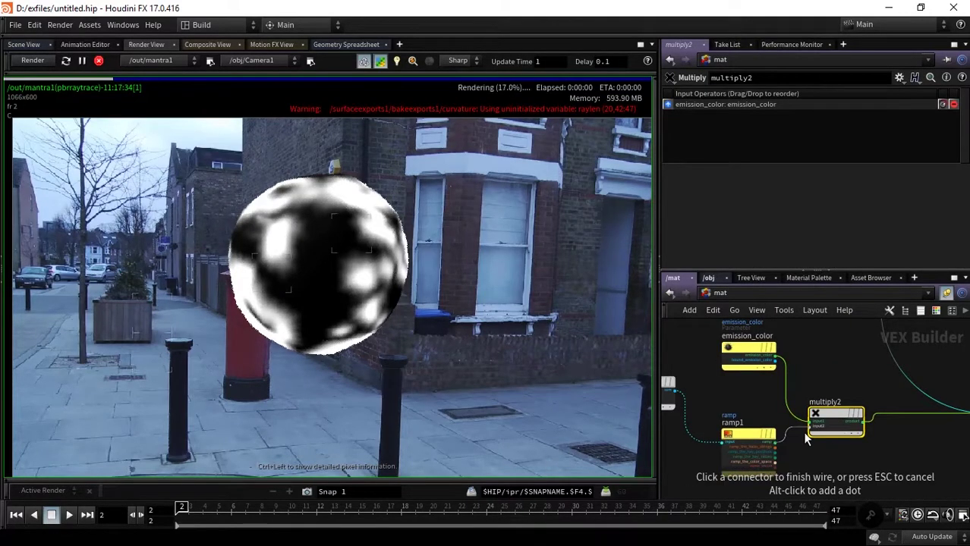
click(810, 429)
middle_drag(735, 405, 764, 409)
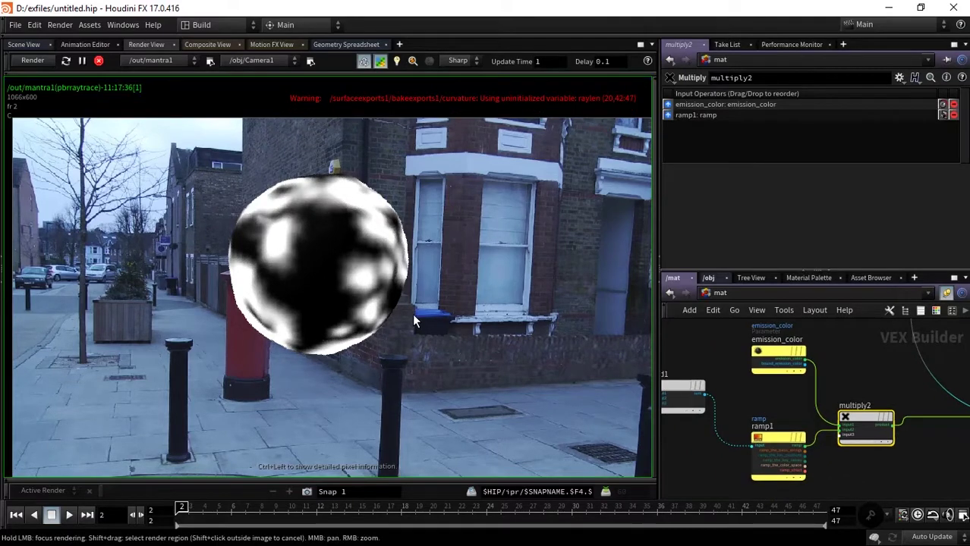
scroll(397, 309, down, 2)
middle_drag(322, 298, 331, 295)
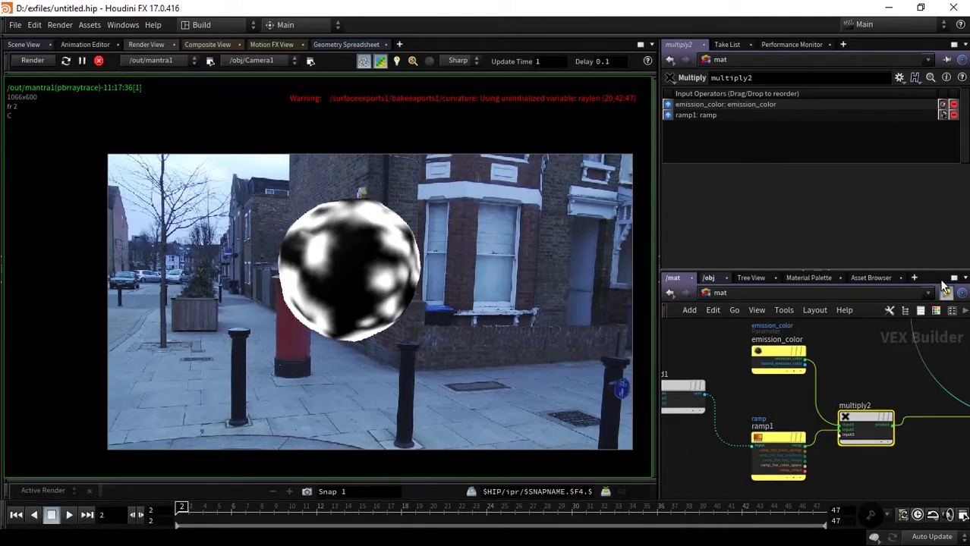
Add a new Network View tab set to /out and place it after /obj
click(915, 278)
mouse_move(873, 304)
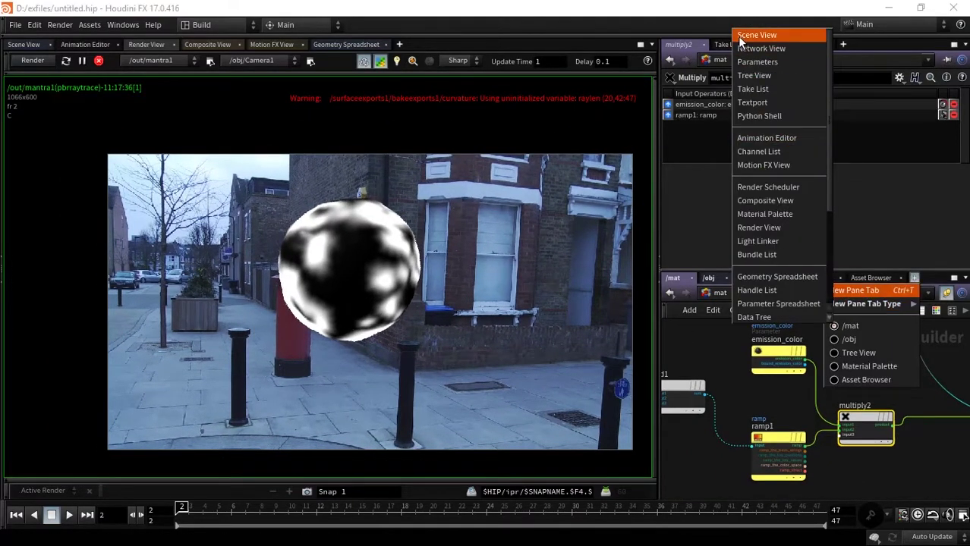
click(751, 49)
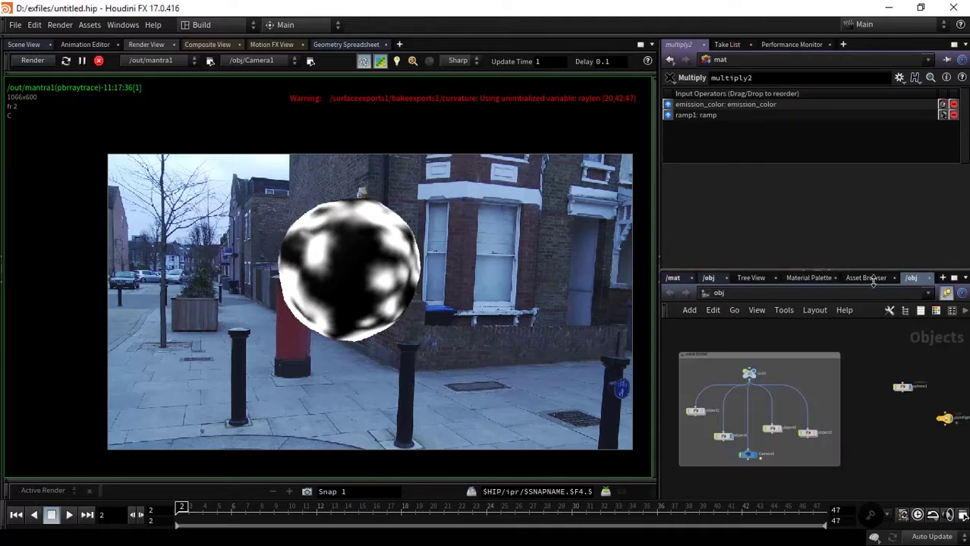
click(704, 296)
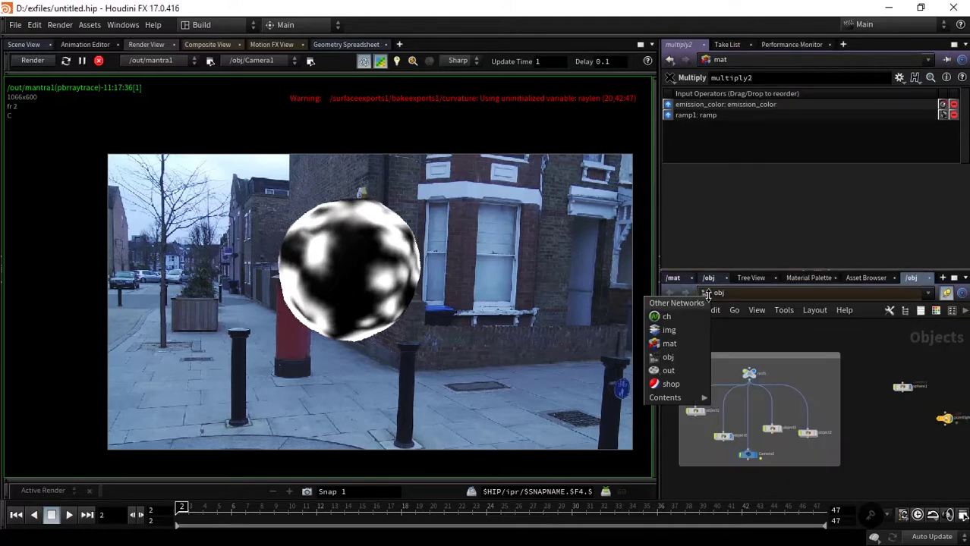
click(689, 369)
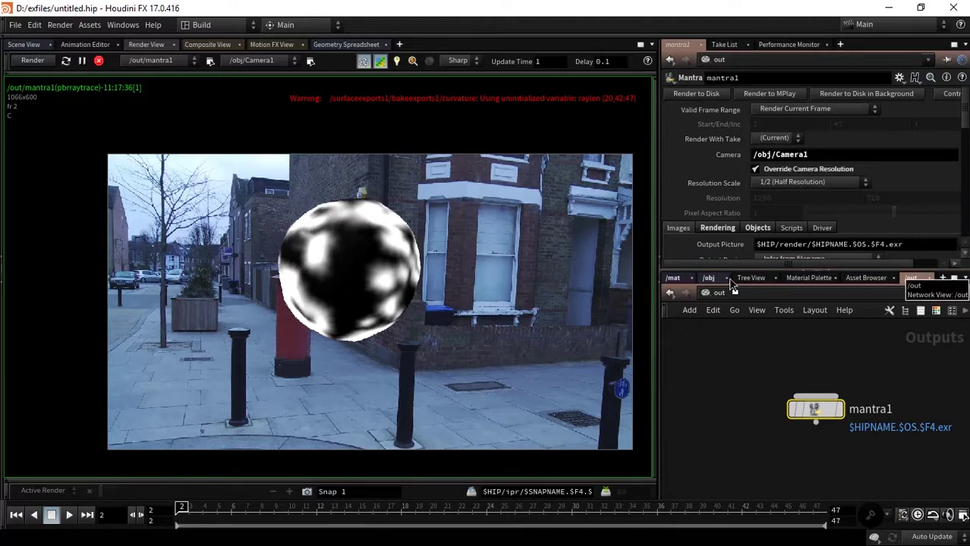
drag(733, 280, 735, 280)
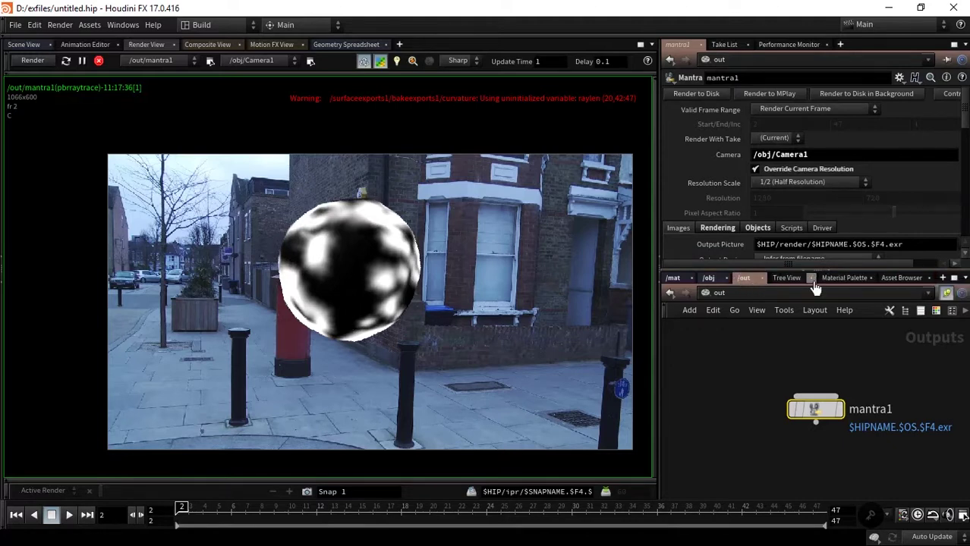
Close the Tree View, Material Palette and Asset Browser tabs, returning to /mat
click(812, 279)
click(826, 279)
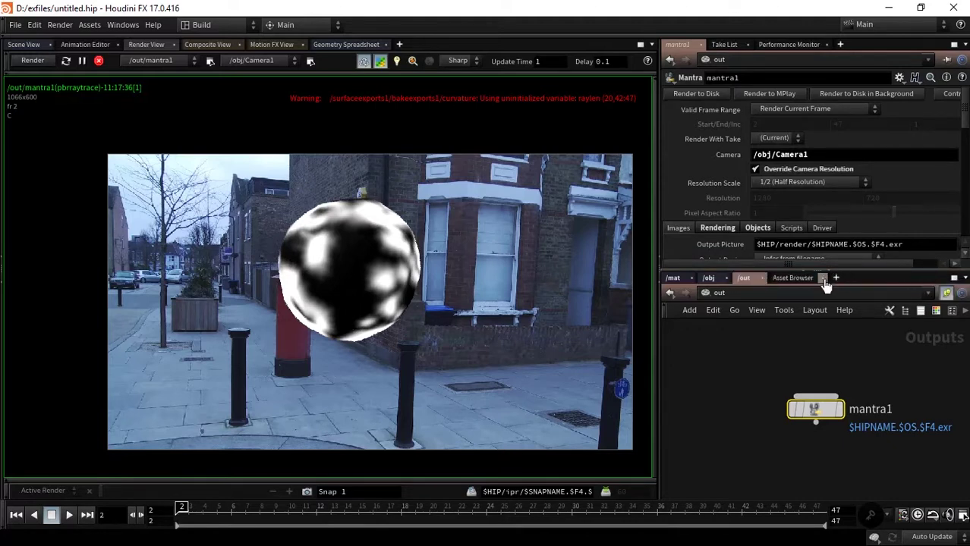
click(824, 279)
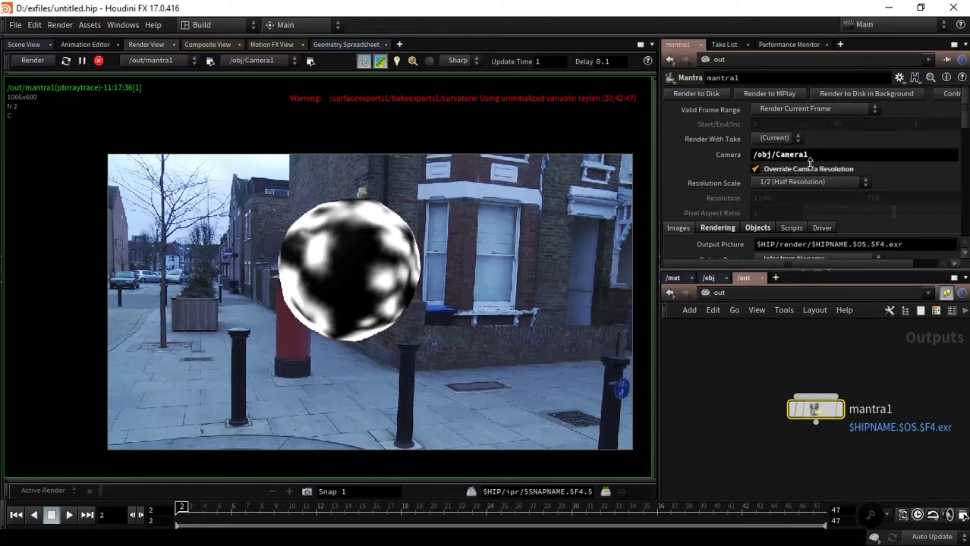
click(672, 279)
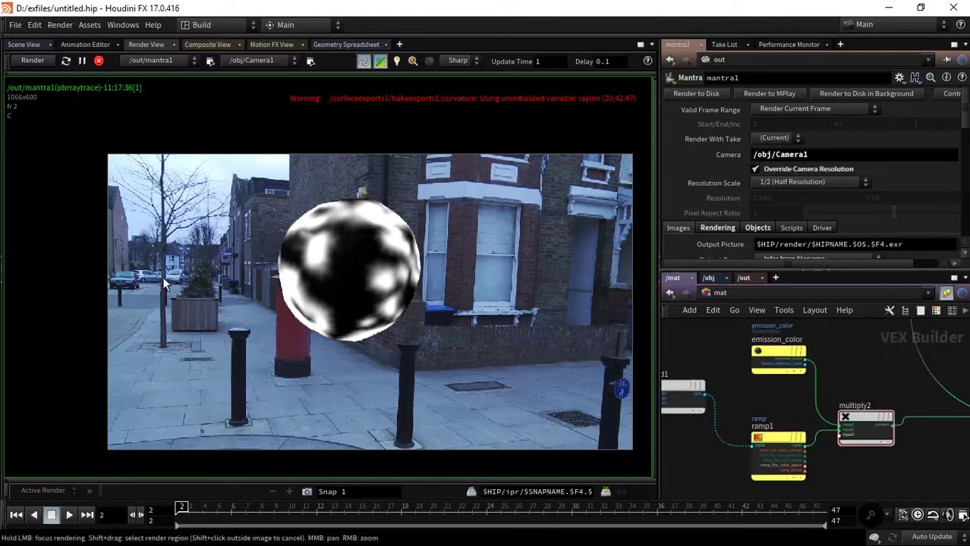
Re-render the red-and-black lava sphere, compare it against Snap 1, and zoom the render in
click(40, 62)
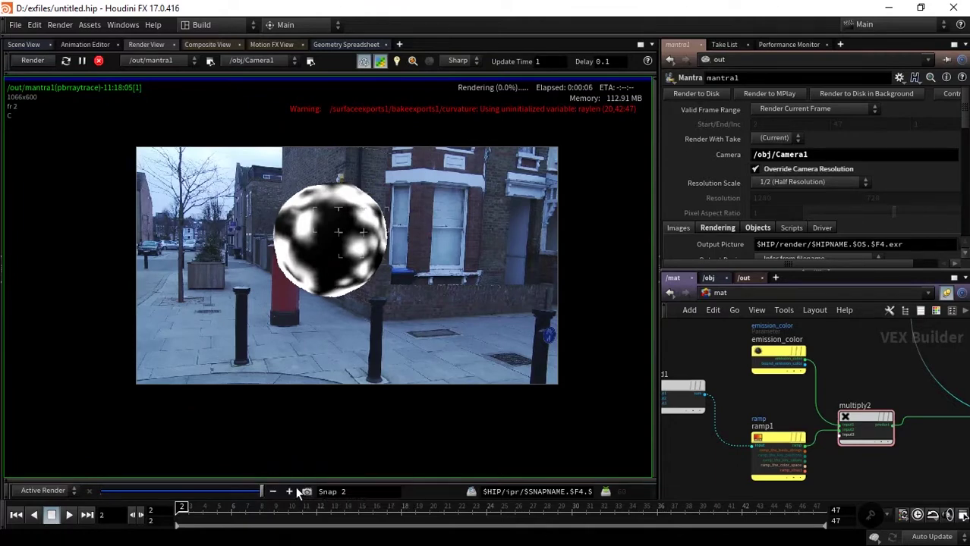
drag(259, 491, 37, 490)
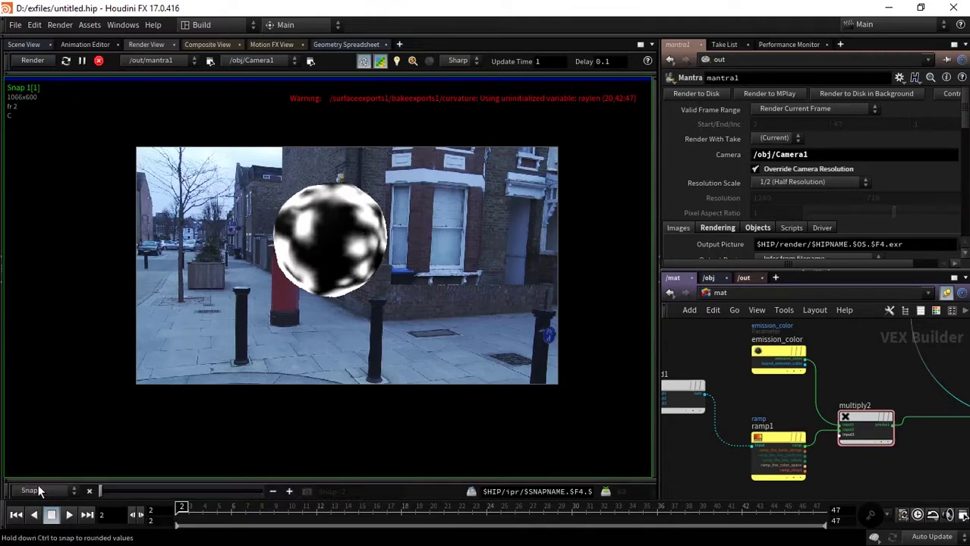
drag(139, 487, 231, 486)
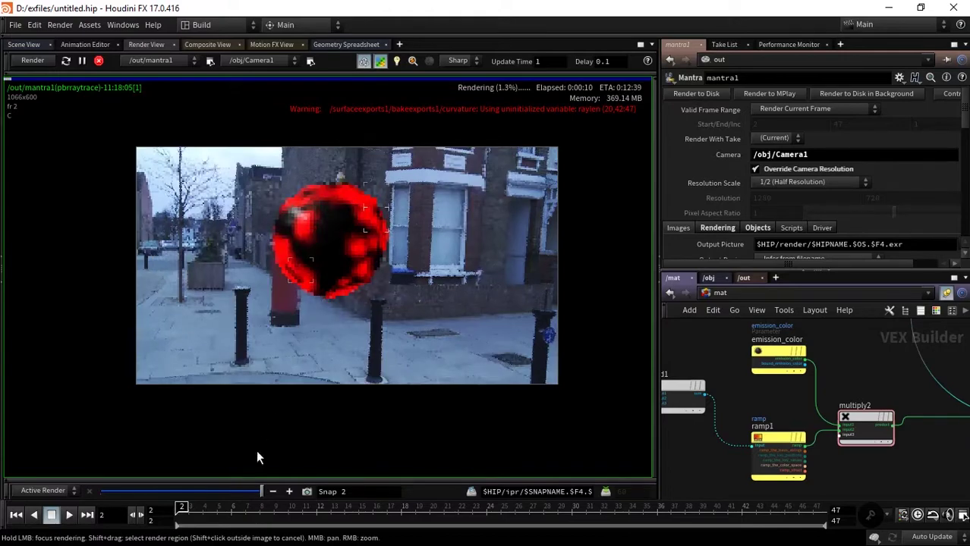
mouse_move(305, 320)
right_down()
mouse_move(488, 219)
mouse_move(260, 280)
mouse_move(322, 249)
mouse_move(264, 458)
right_up()
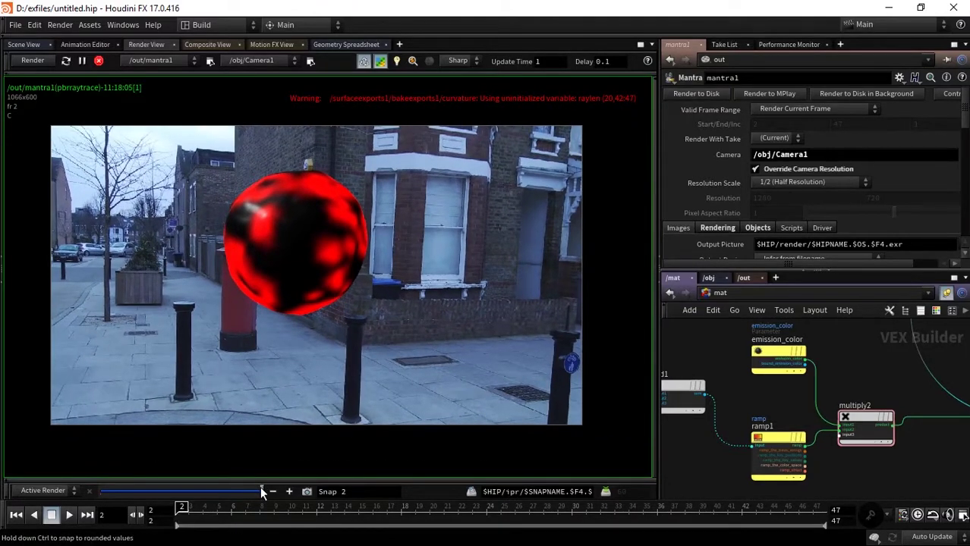
click(262, 493)
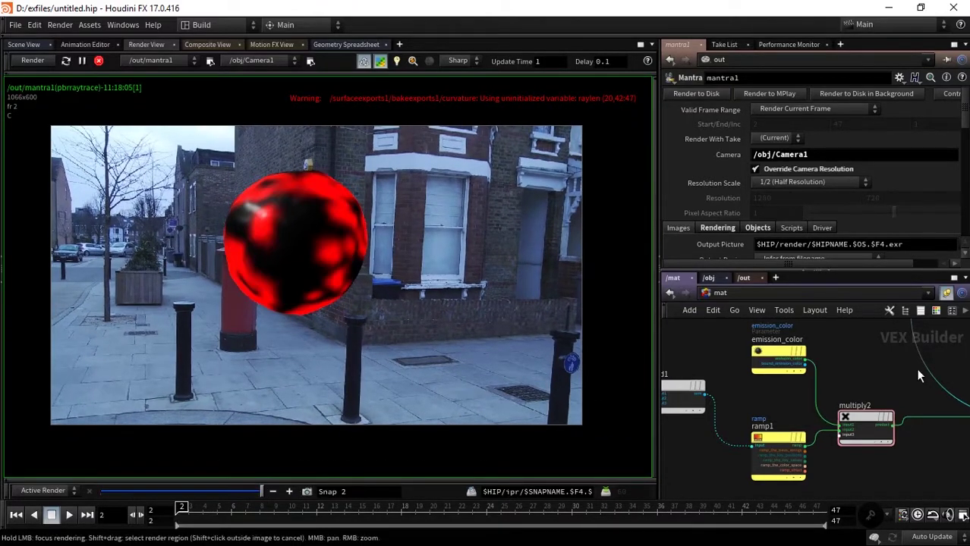
scroll(896, 377, down, 3)
scroll(759, 425, up, 3)
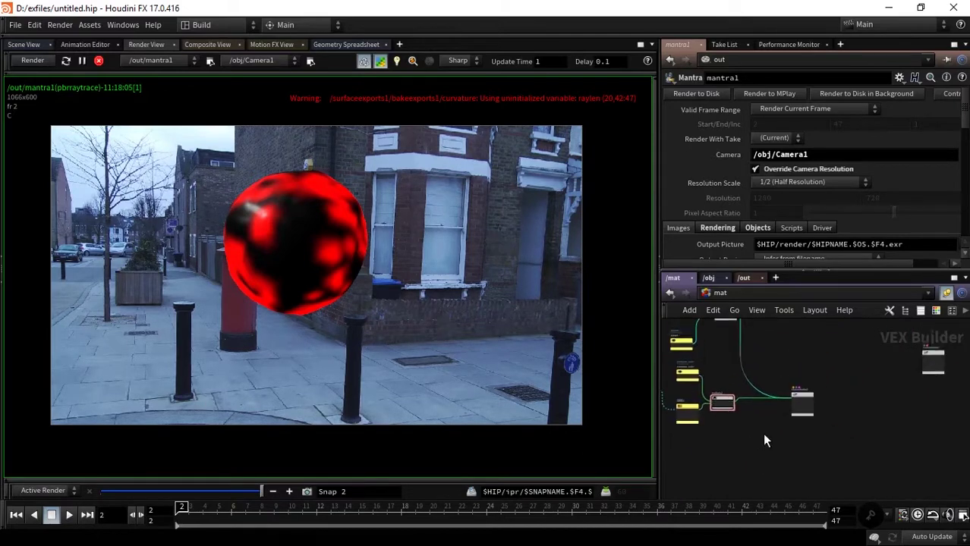
Enable Noise Displacement on classicshader2 (Simplex Noise, frequency 10) to make the red sphere spiky
click(792, 394)
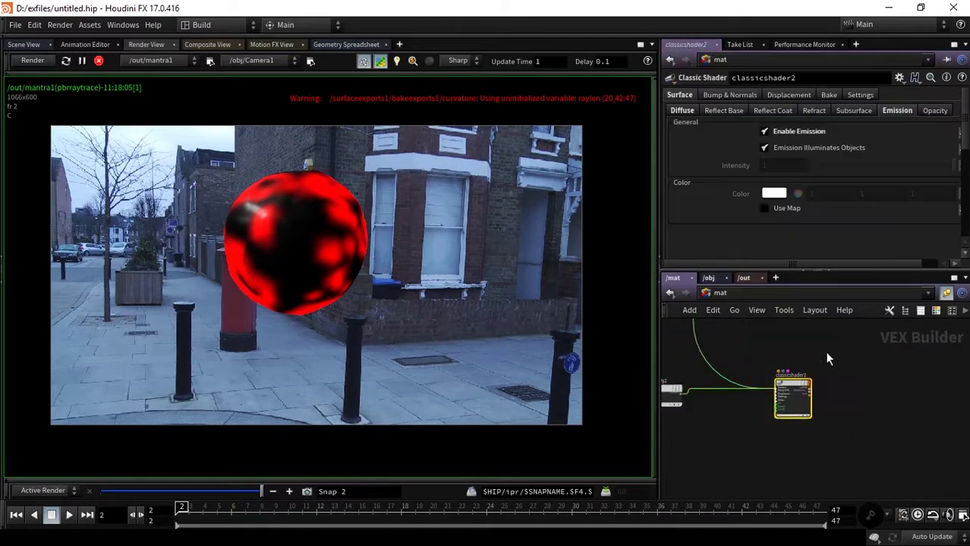
click(790, 96)
scroll(967, 155, down, 2)
scroll(835, 129, down, 1)
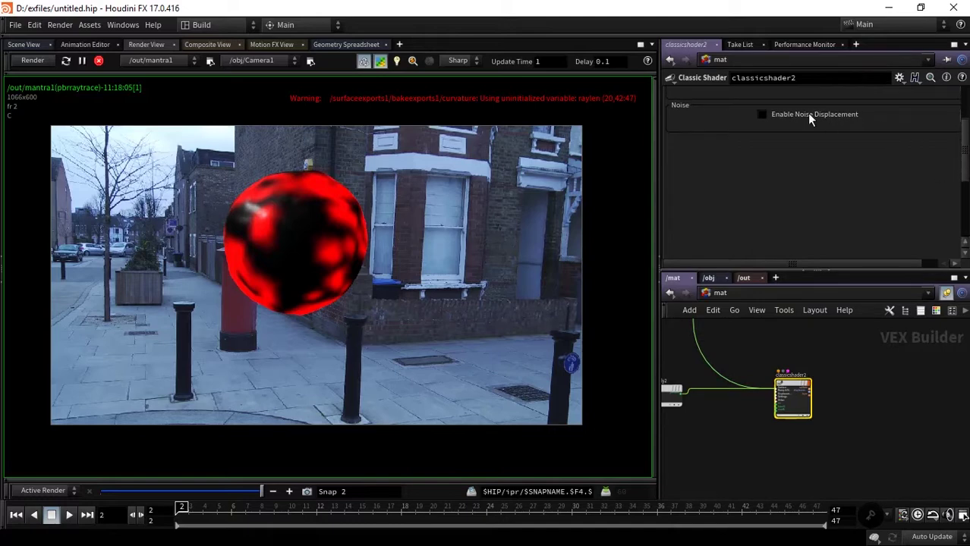
click(803, 113)
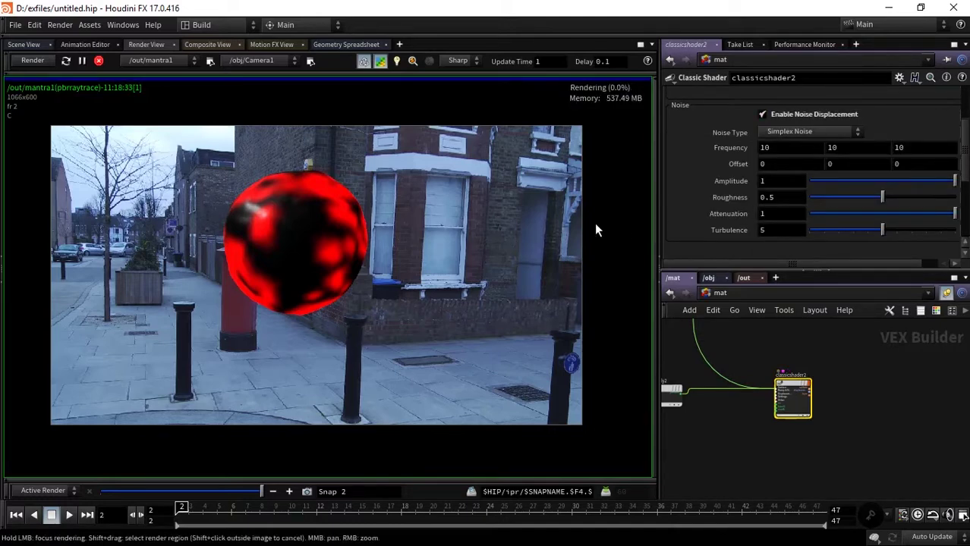
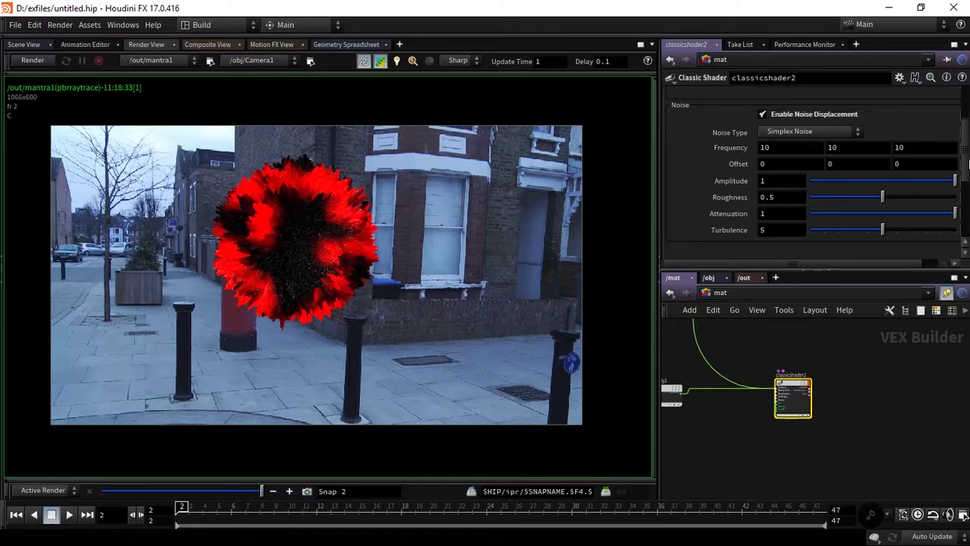
Set the shader's noise displacement to Frequency 2, Amplitude 0.5 and Turbulence 7
scroll(725, 152, up, 3)
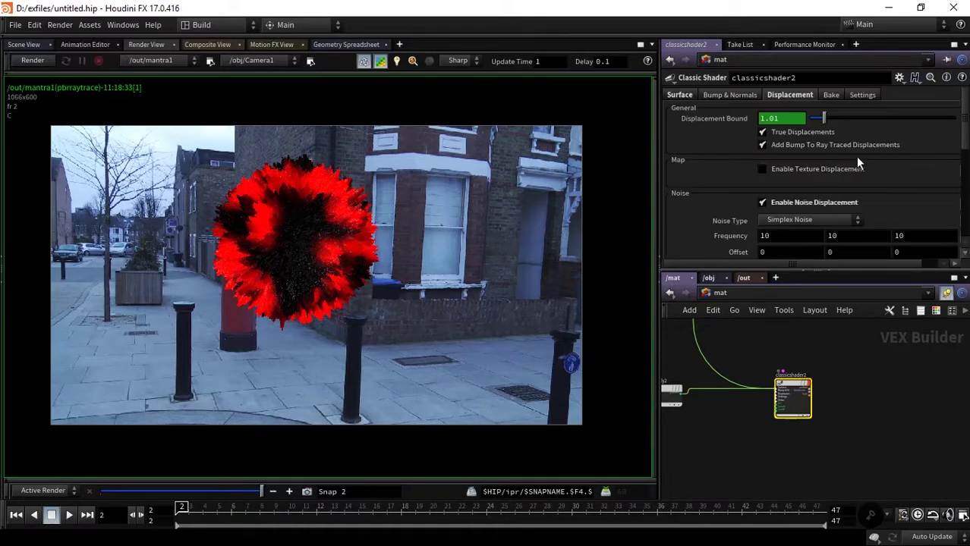
ctrl+shift+click(736, 119)
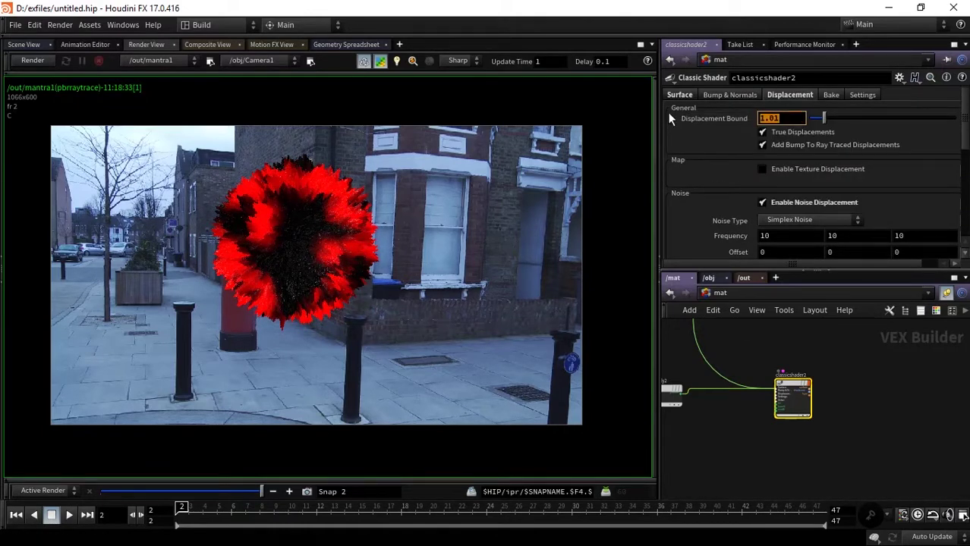
text(1)
scroll(967, 133, down, 3)
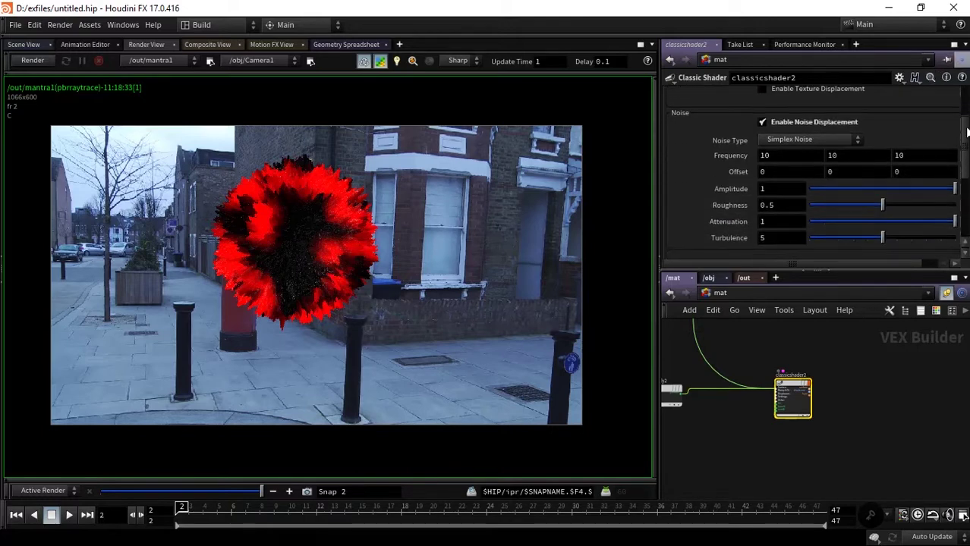
scroll(964, 118, down, 1)
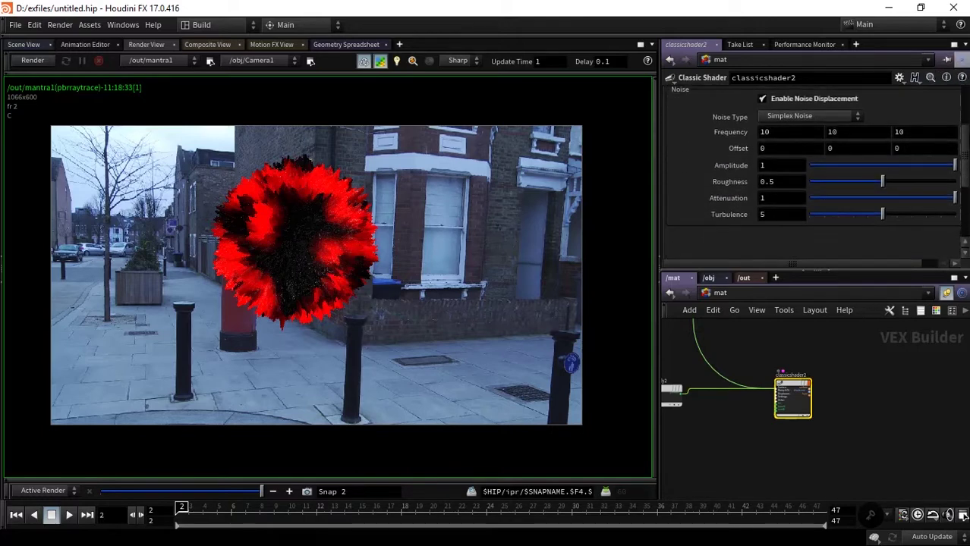
scroll(817, 174, up, 2)
mouse_move(730, 173)
middle_down()
mouse_move(731, 145)
mouse_move(672, 143)
middle_up()
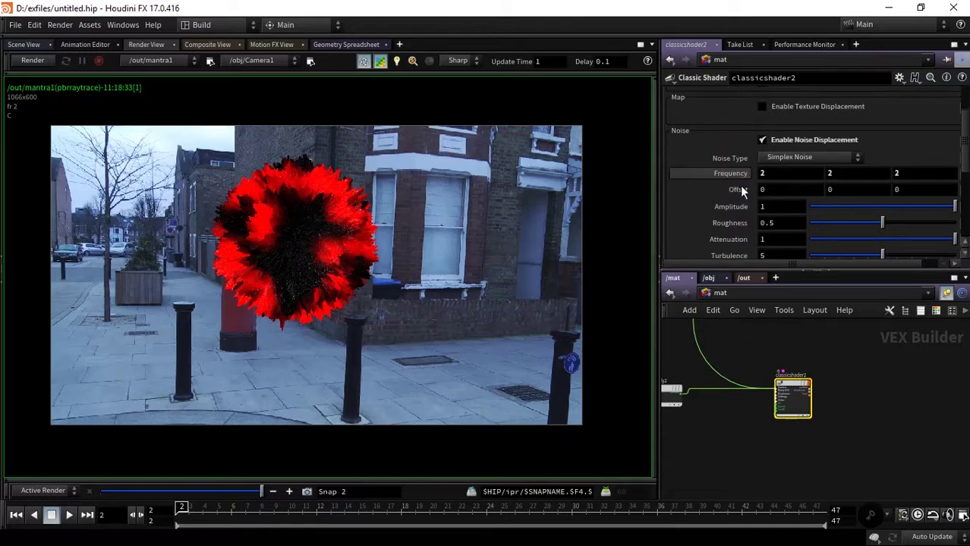
double_click(780, 206)
text(0.5)
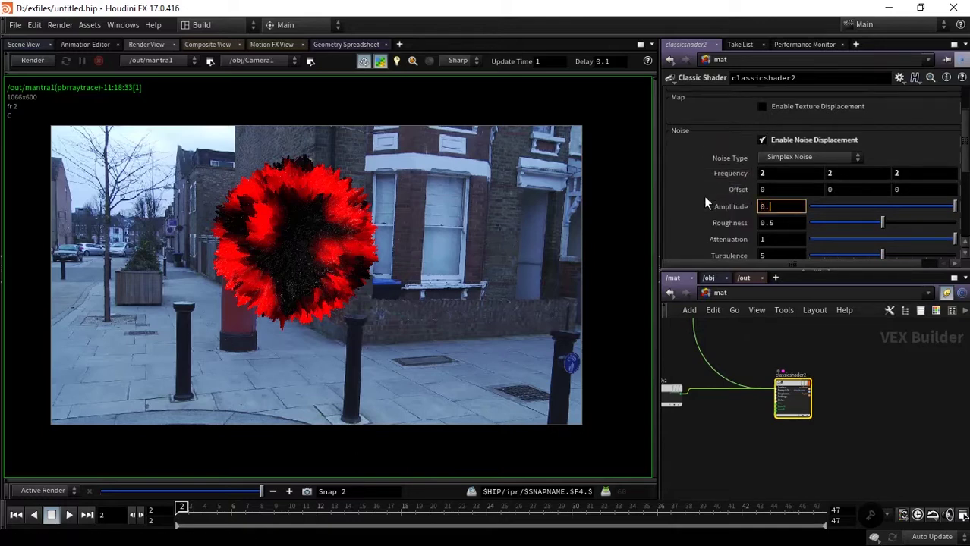
key(Return)
scroll(964, 156, down, 2)
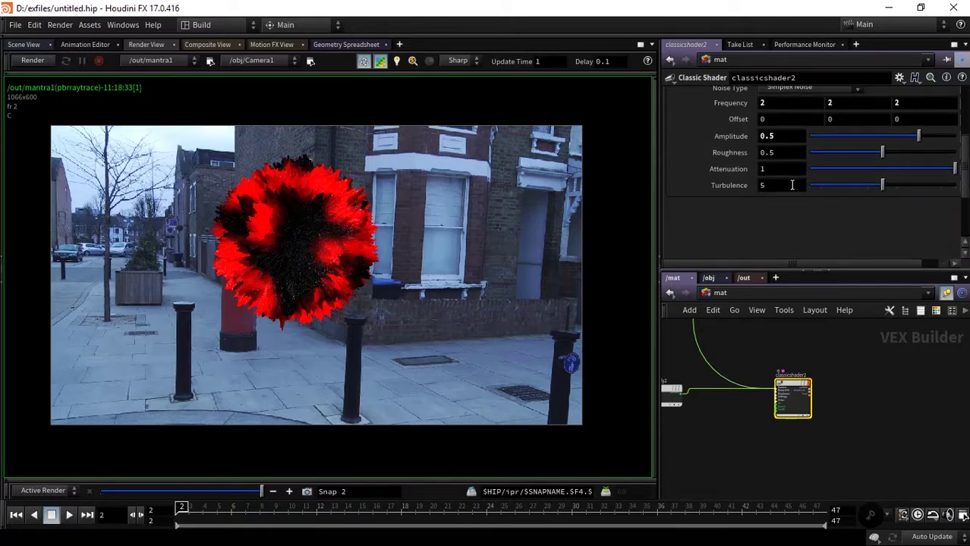
double_click(780, 185)
text(7)
key(Return)
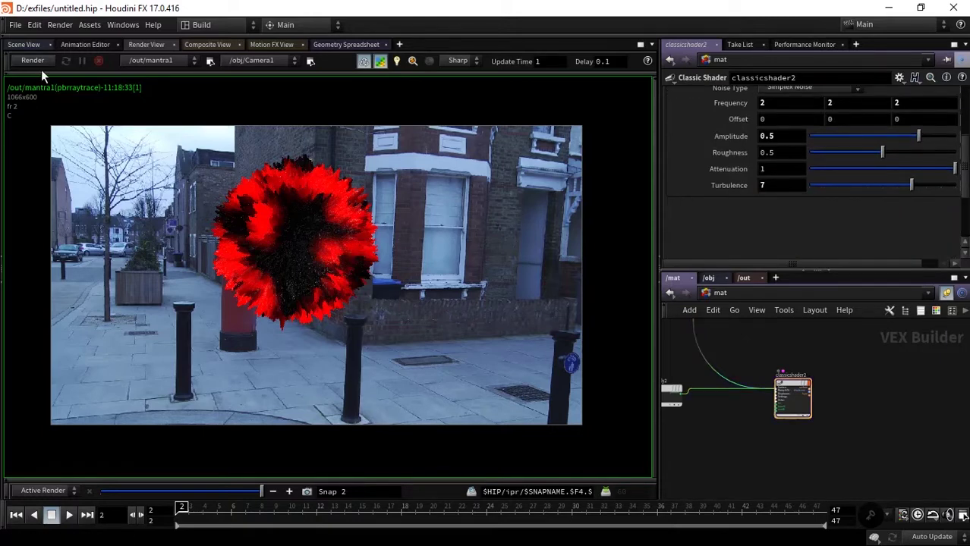
Re-render the scene, zoom in to inspect the lumpier sphere, then stop the render
click(34, 60)
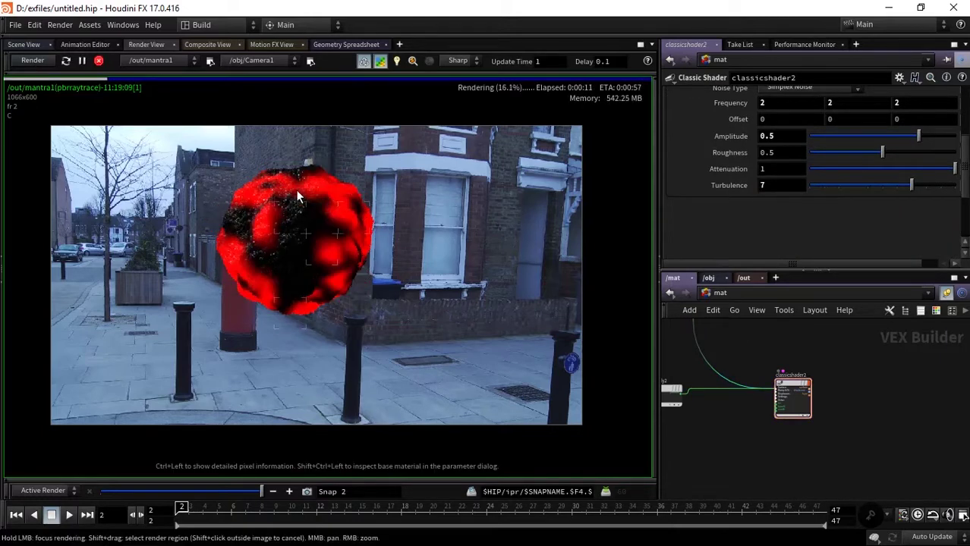
scroll(296, 190, up, 2)
scroll(406, 192, up, 2)
mouse_move(406, 197)
middle_down()
mouse_move(311, 196)
mouse_move(349, 170)
mouse_move(317, 197)
mouse_move(228, 206)
middle_up()
mouse_move(228, 206)
right_down()
mouse_move(286, 216)
mouse_move(379, 206)
mouse_move(254, 217)
right_up()
middle_drag(253, 217, 203, 219)
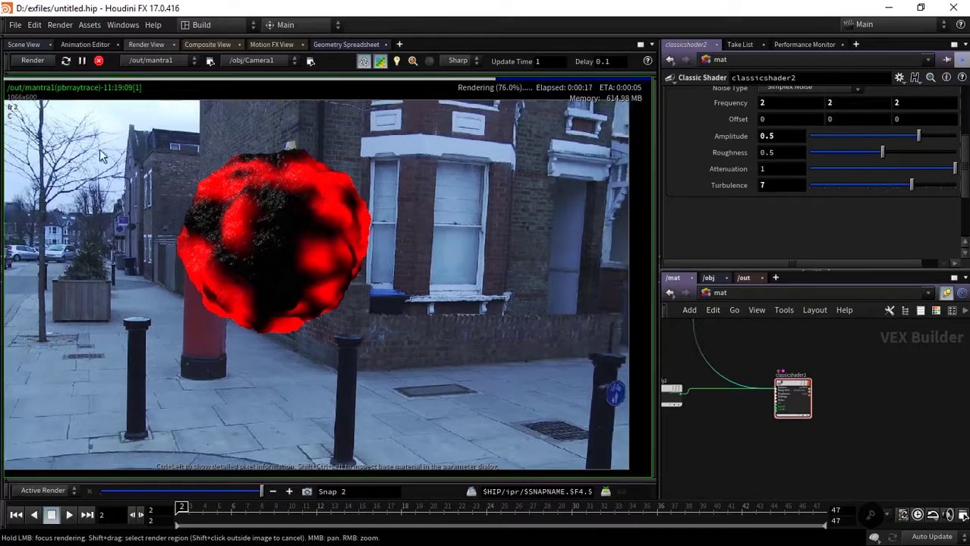
click(98, 62)
Insert a Turbulent Noise node on the wire between restpos1 and add1
double_click(792, 398)
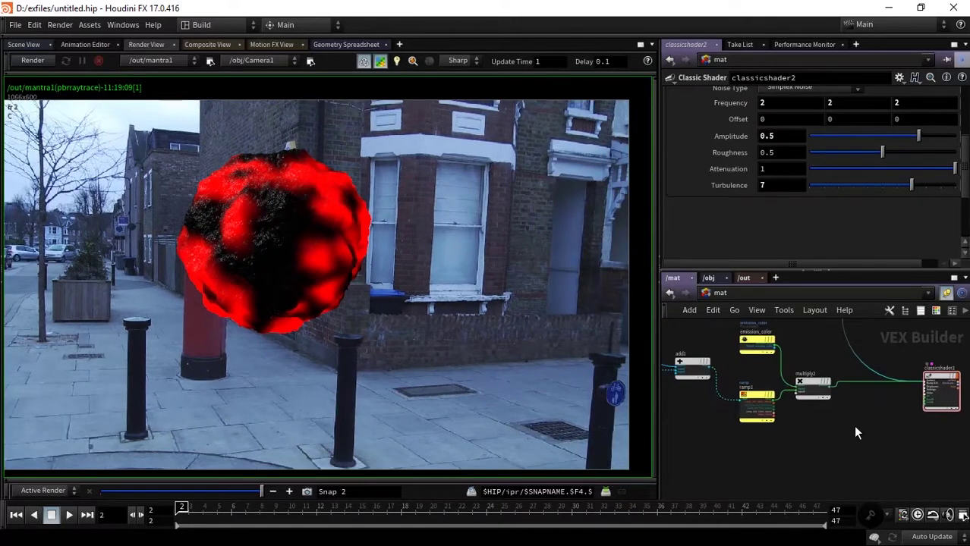
scroll(843, 440, up, 3)
scroll(808, 437, up, 2)
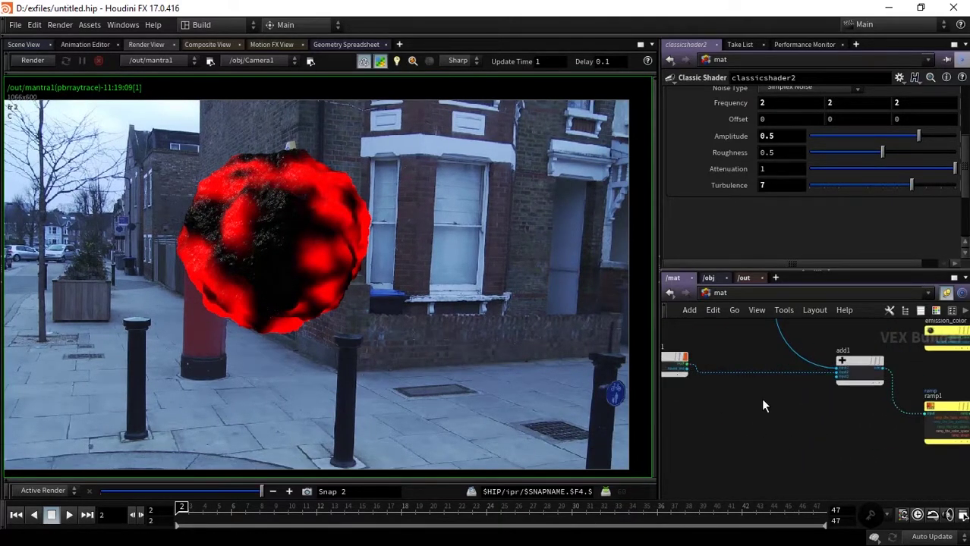
key(Tab)
text(turb)
key(Return)
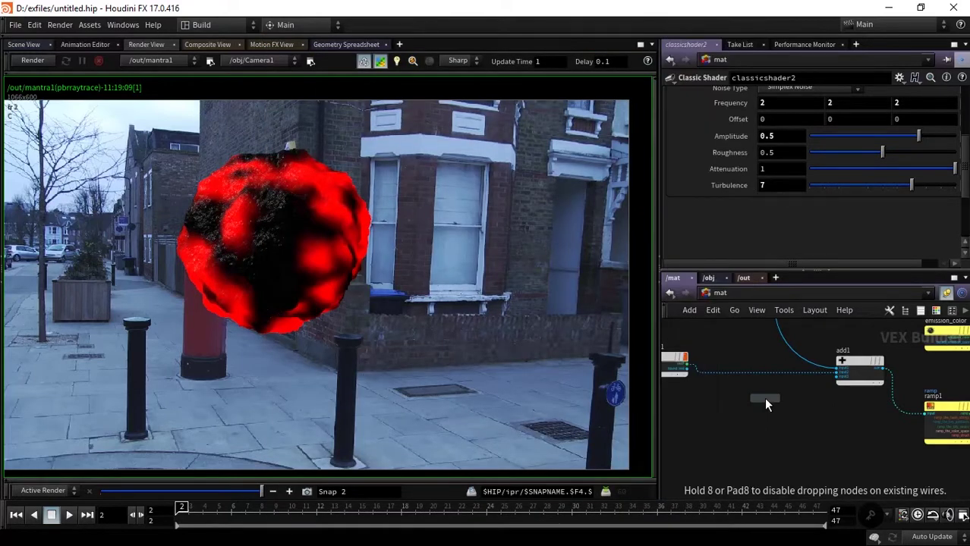
click(766, 372)
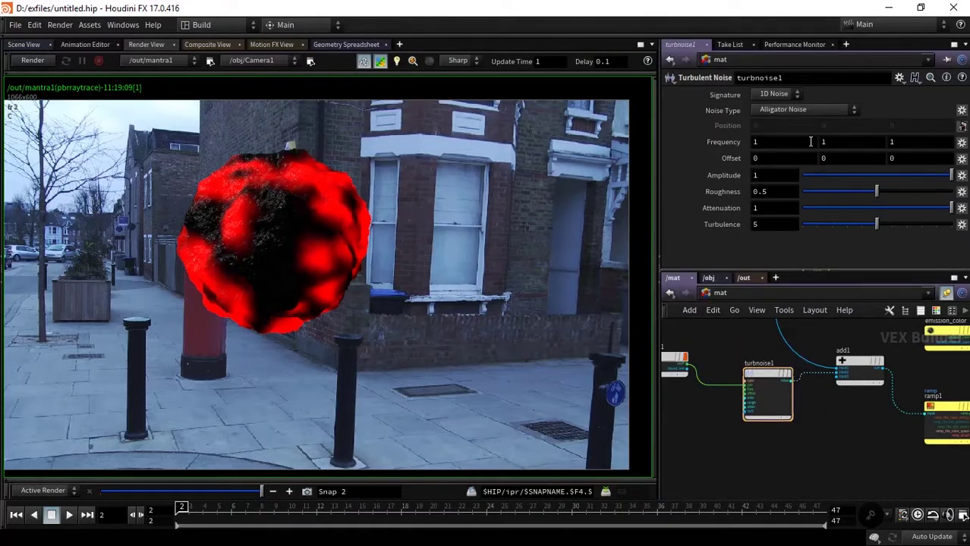
middle_drag(749, 355, 802, 377)
click(713, 386)
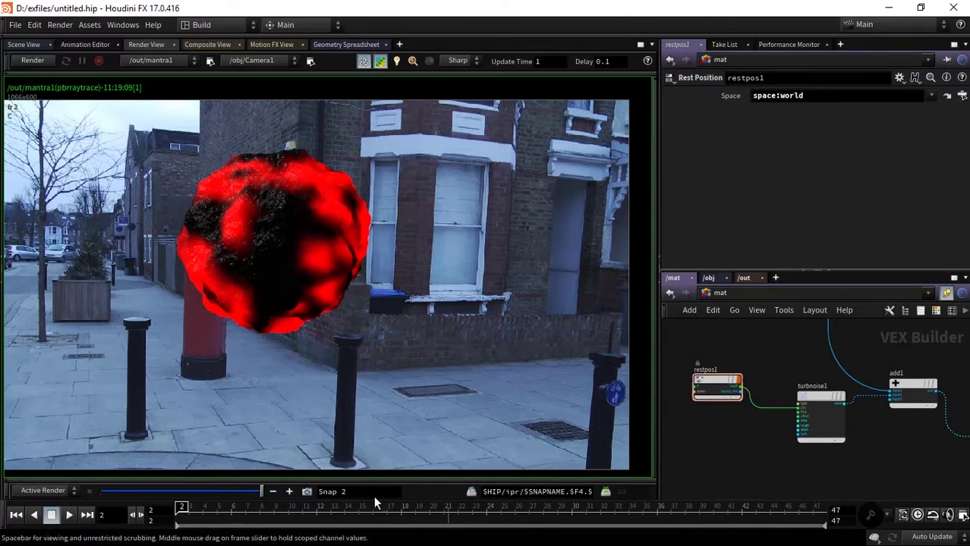
Set turbnoise1 to Sparse Convolution Noise with Frequency 4 and Amplitude 5
click(812, 441)
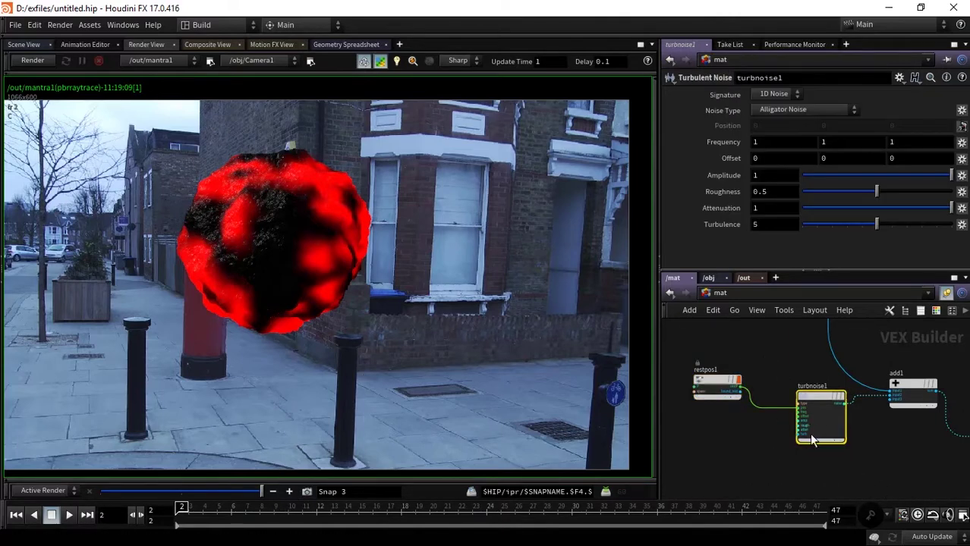
drag(807, 111, 807, 98)
mouse_move(731, 140)
middle_down()
mouse_move(724, 108)
mouse_move(772, 114)
middle_up()
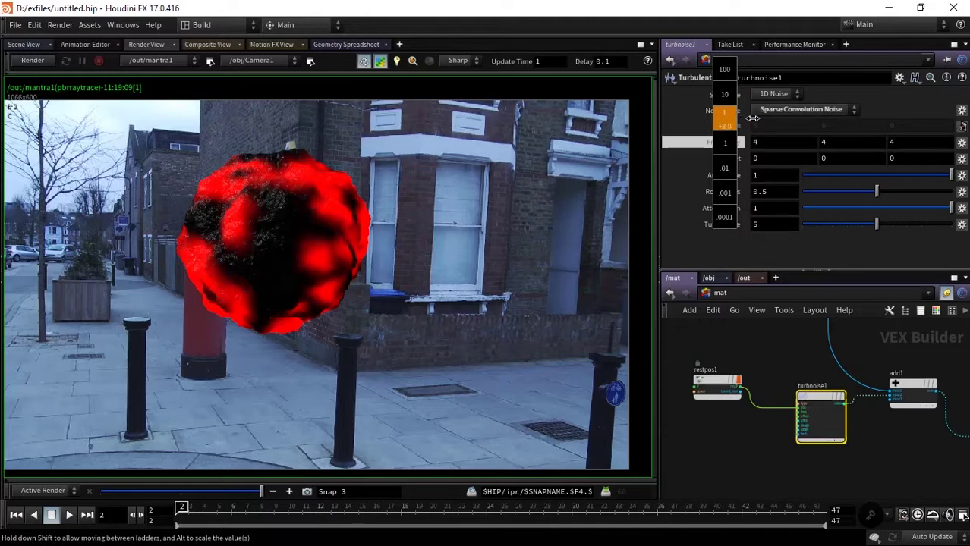
click(774, 176)
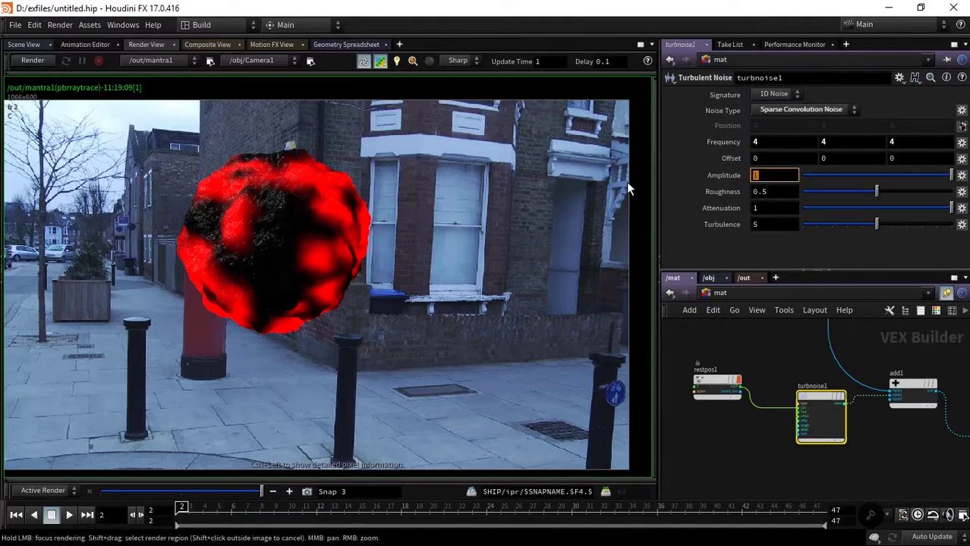
text(5)
key(Return)
Zoom onto the blotchy rendered sphere, compare it with the earlier snapshot, and pan the network
scroll(183, 271, down, 2)
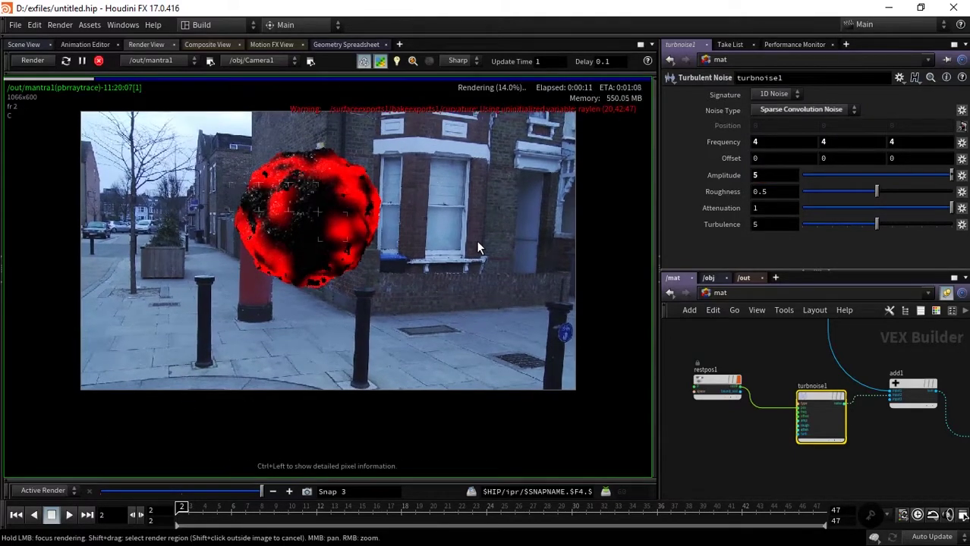
right_drag(315, 203, 507, 177)
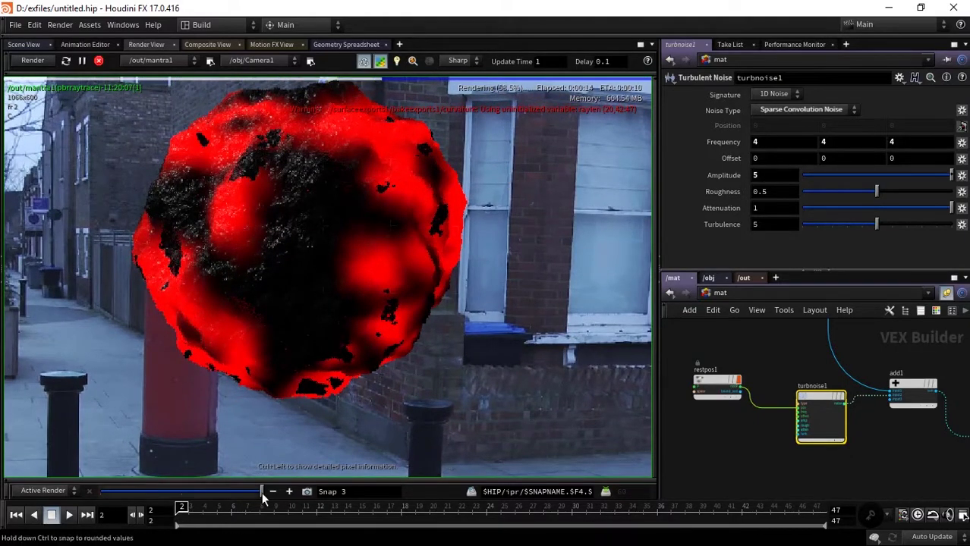
mouse_move(237, 490)
mouse_down()
mouse_move(198, 489)
mouse_move(264, 489)
mouse_move(168, 492)
mouse_move(262, 487)
mouse_up()
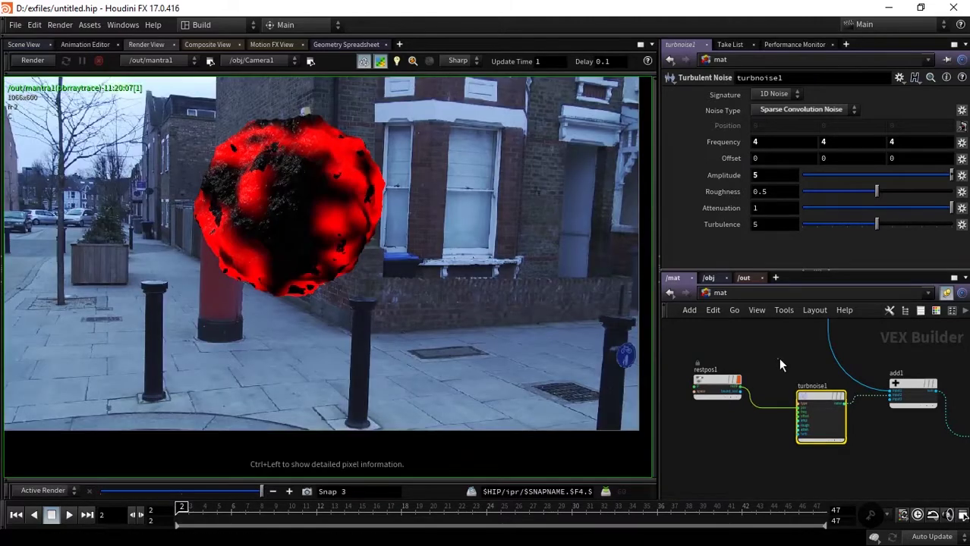
scroll(845, 429, down, 3)
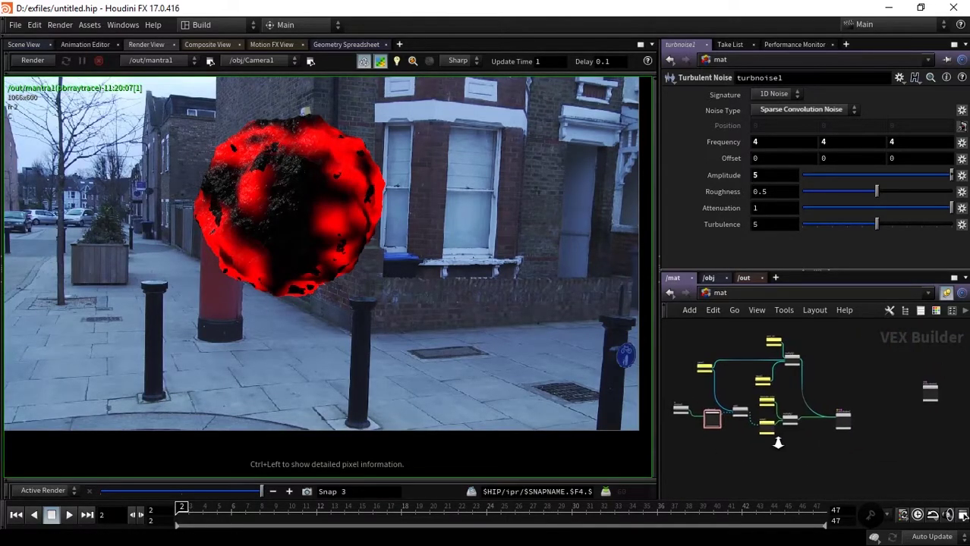
scroll(841, 426, up, 2)
scroll(865, 421, up, 2)
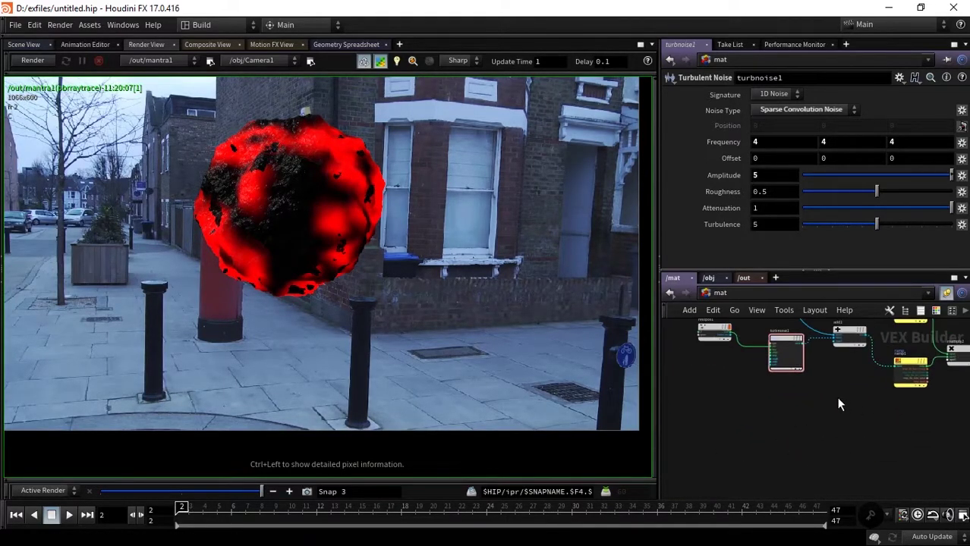
mouse_move(855, 396)
middle_down()
mouse_move(718, 399)
mouse_move(889, 414)
mouse_move(821, 422)
mouse_move(757, 455)
mouse_move(808, 461)
mouse_move(820, 430)
mouse_move(718, 484)
middle_up()
Unlock classicshader2 and dive inside to edit its network
click(796, 346)
right_click(794, 341)
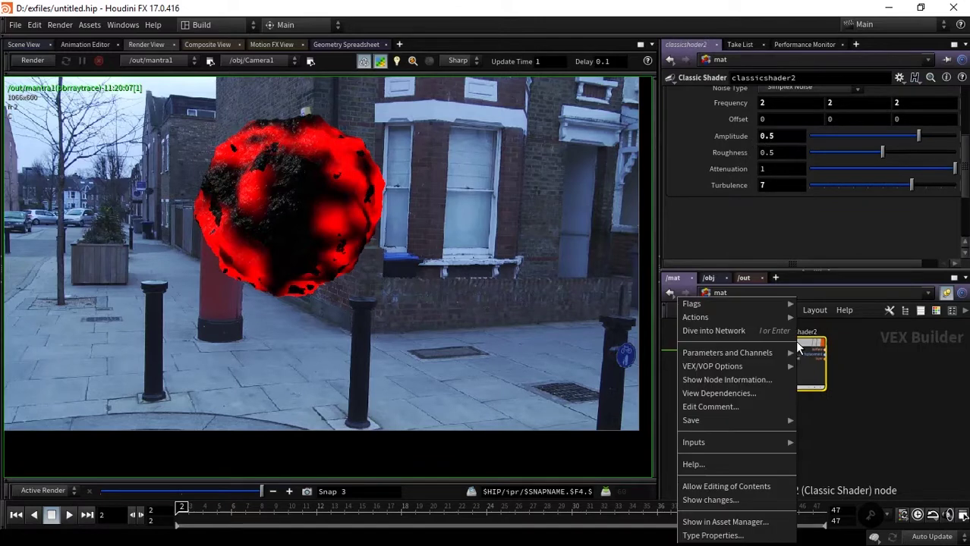
click(727, 486)
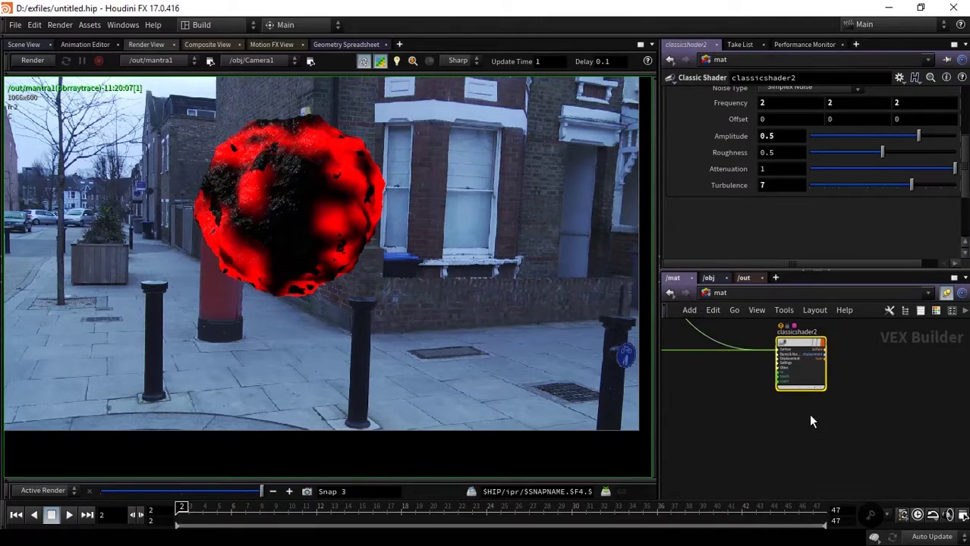
double_click(797, 343)
scroll(770, 450, down, 3)
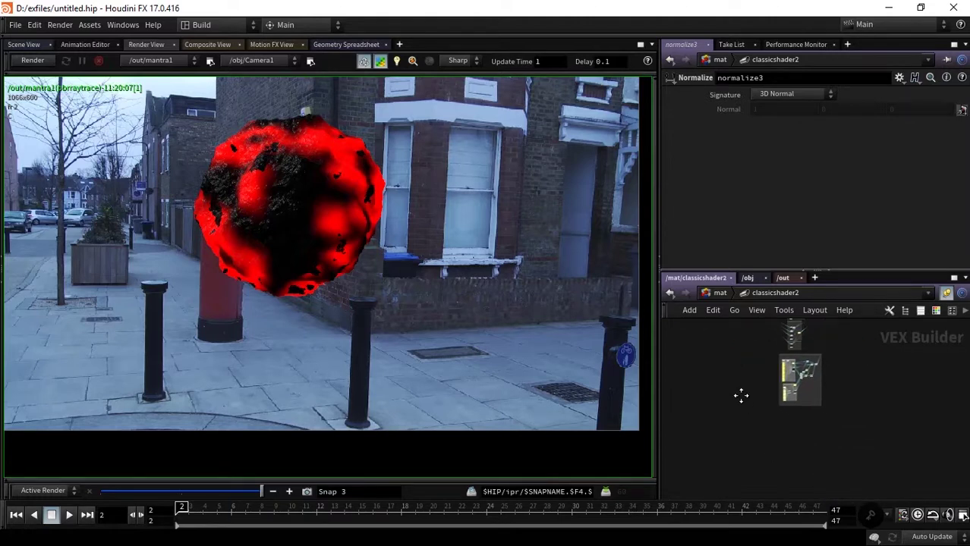
scroll(772, 372, up, 5)
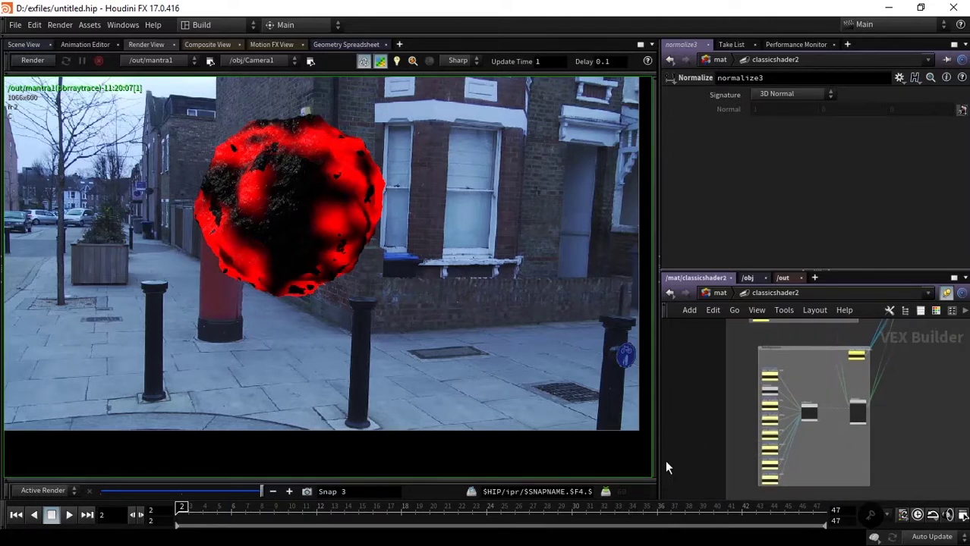
Set the restpos3 node's Space to World Space
click(807, 332)
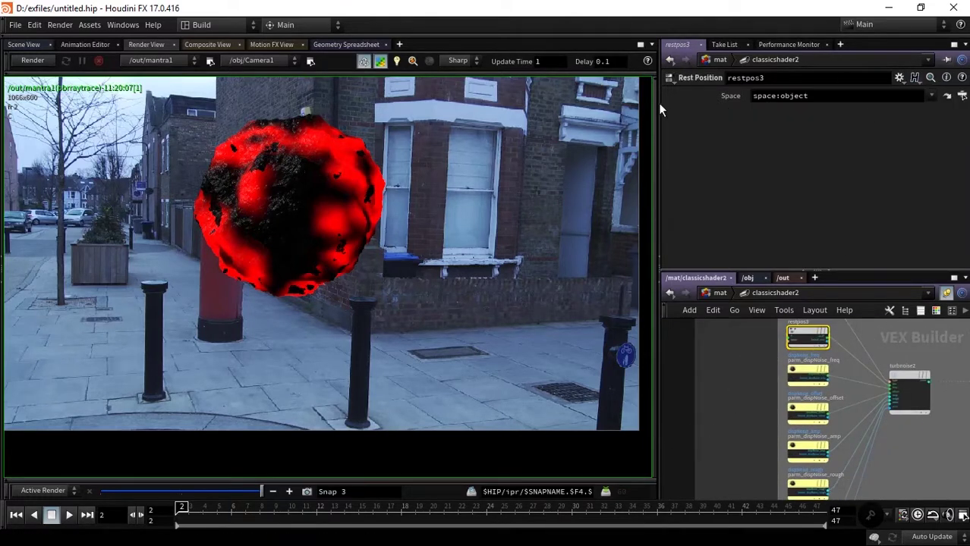
click(932, 96)
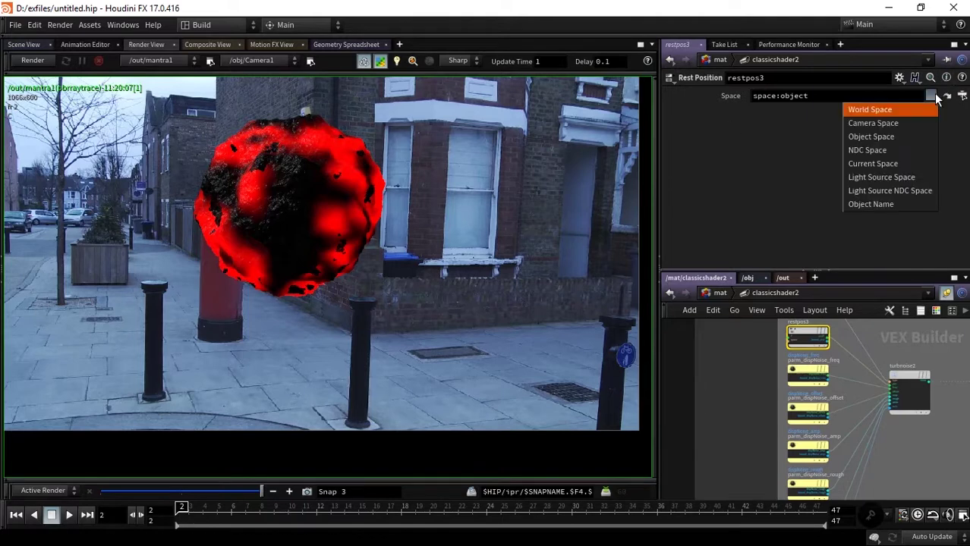
click(884, 108)
scroll(808, 423, down, 3)
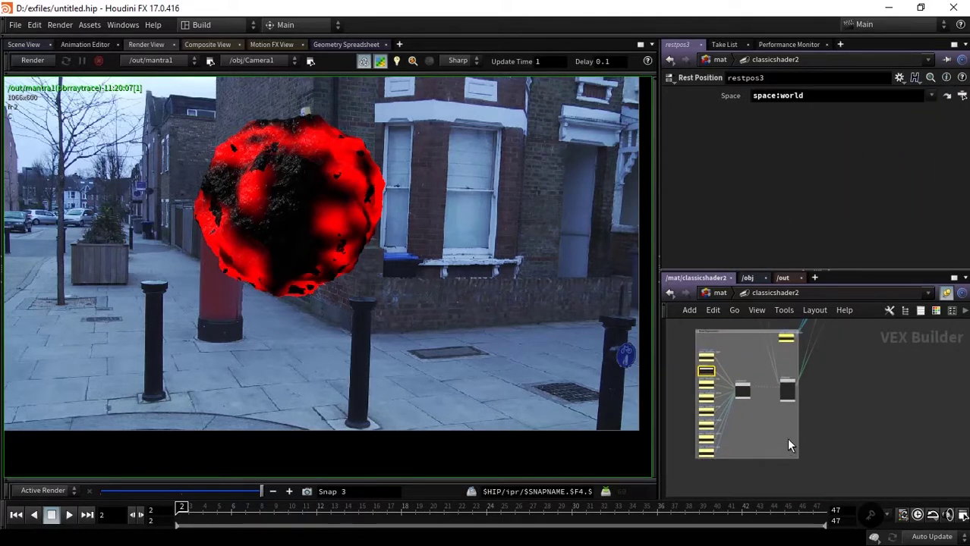
scroll(786, 438, up, 3)
scroll(838, 443, up, 2)
scroll(837, 443, up, 2)
Promote displace2's Effect Scale input to a parameter and return to /mat
click(789, 390)
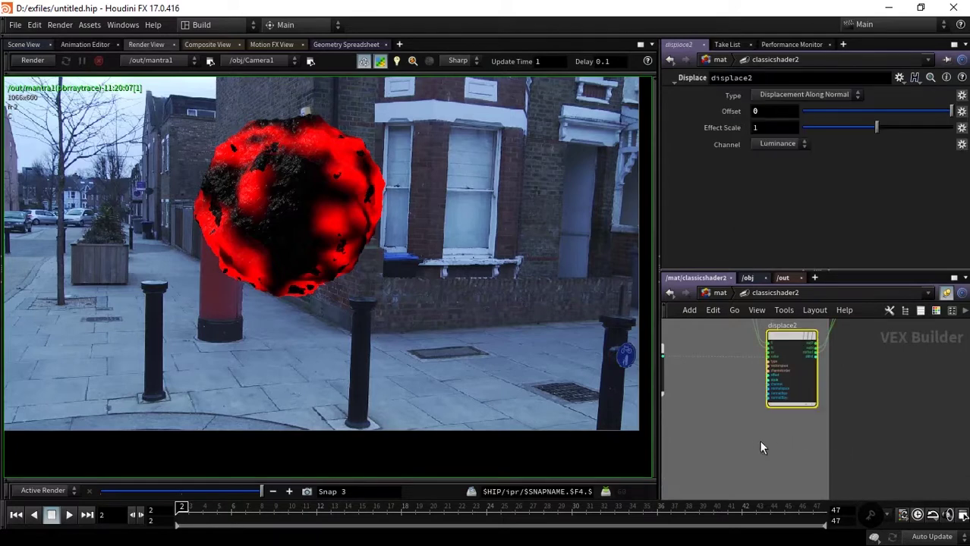
scroll(790, 428, up, 2)
scroll(789, 410, up, 2)
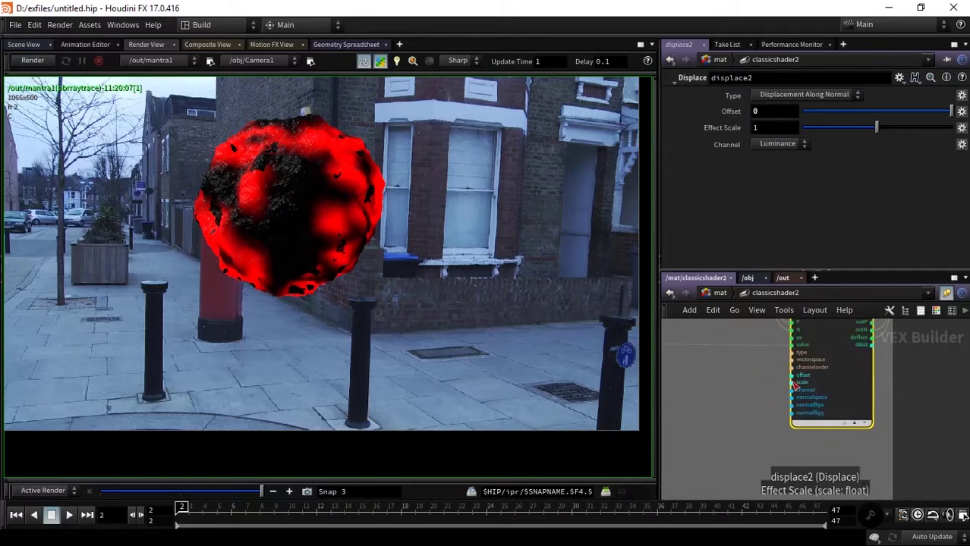
right_click(793, 388)
click(751, 325)
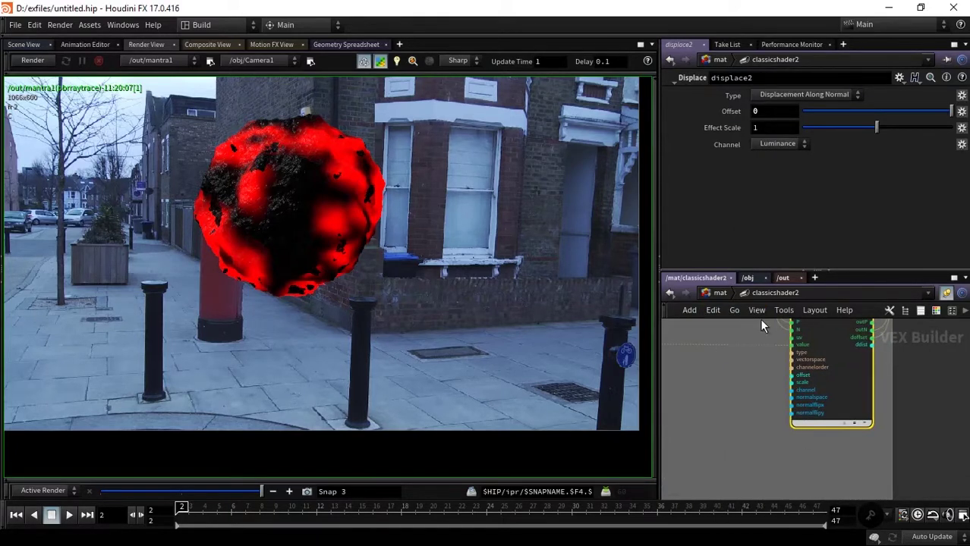
click(719, 292)
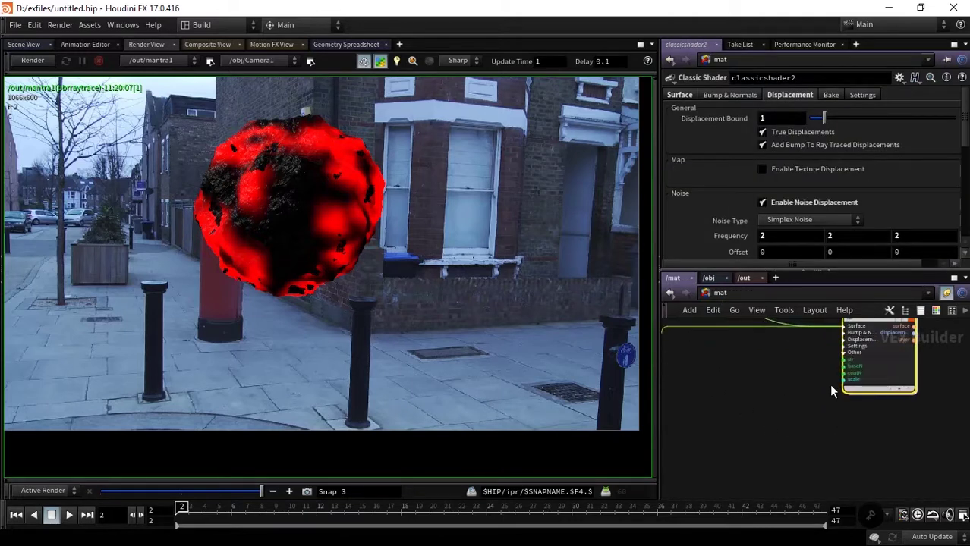
Promote classicshader2's scale input to a parameter node, scale2, and frame the network
right_click(847, 385)
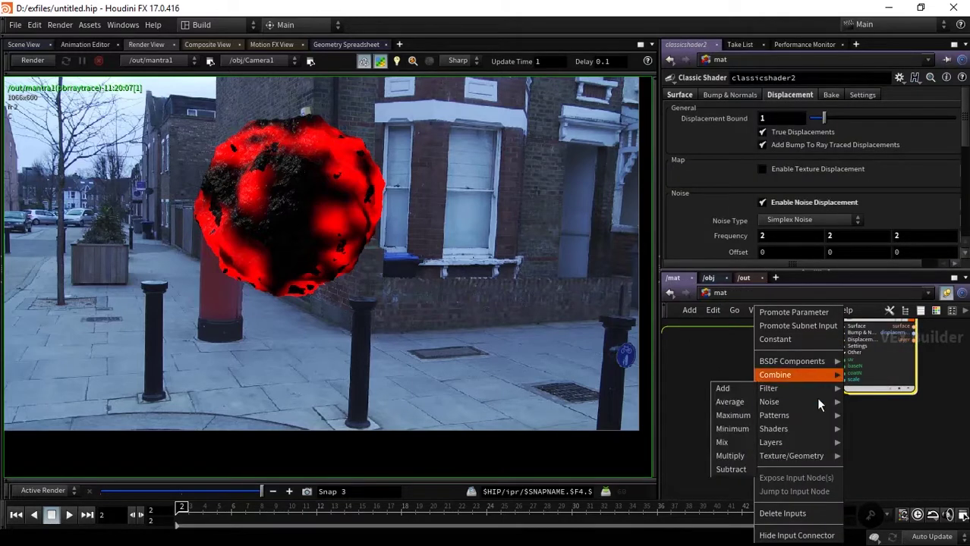
key(Escape)
right_click(846, 383)
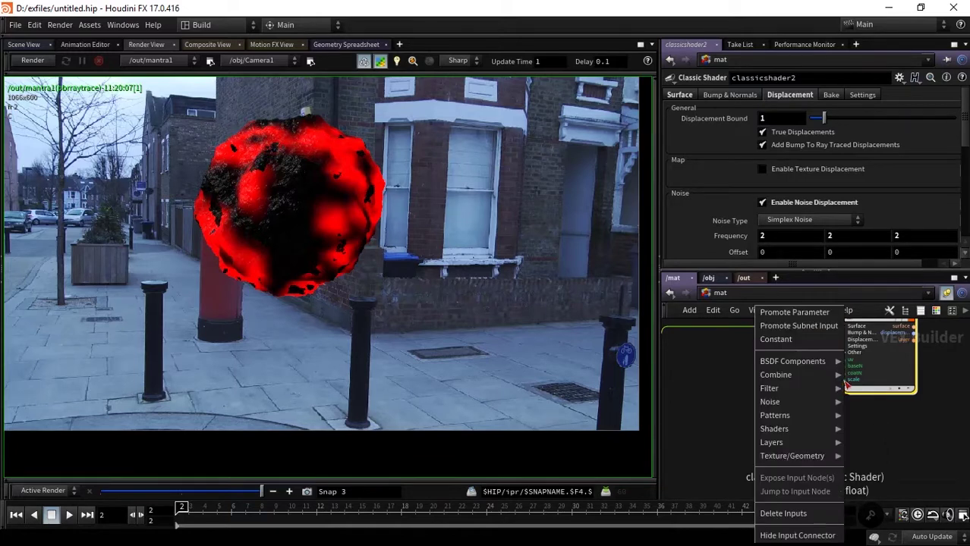
click(826, 312)
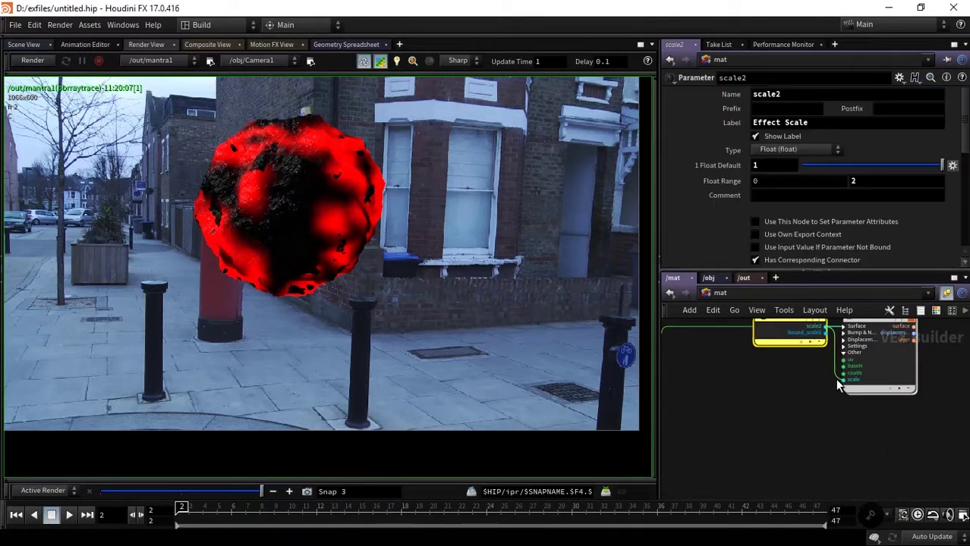
scroll(835, 378, down, 4)
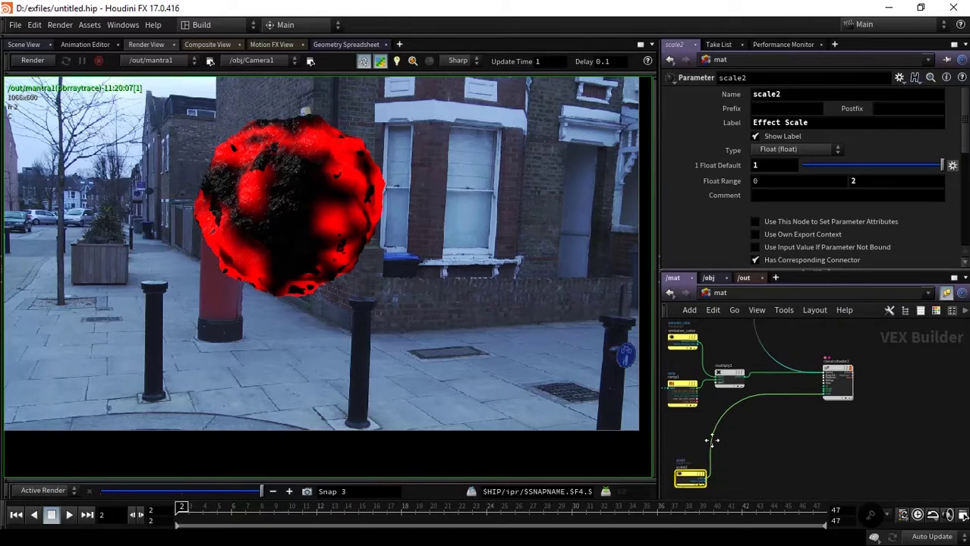
drag(683, 476, 750, 453)
key(h)
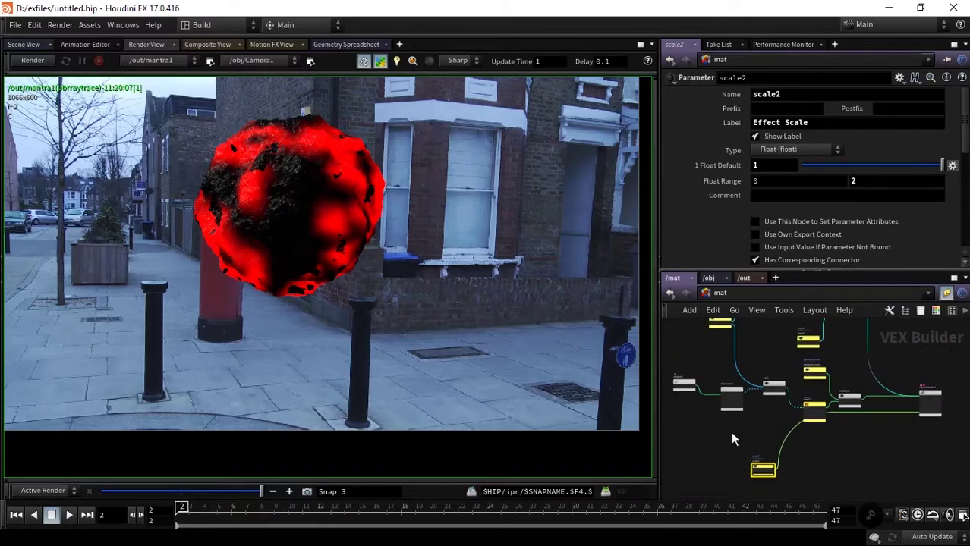
Add a Fit Range node, fit1, to the shader network
key(Tab)
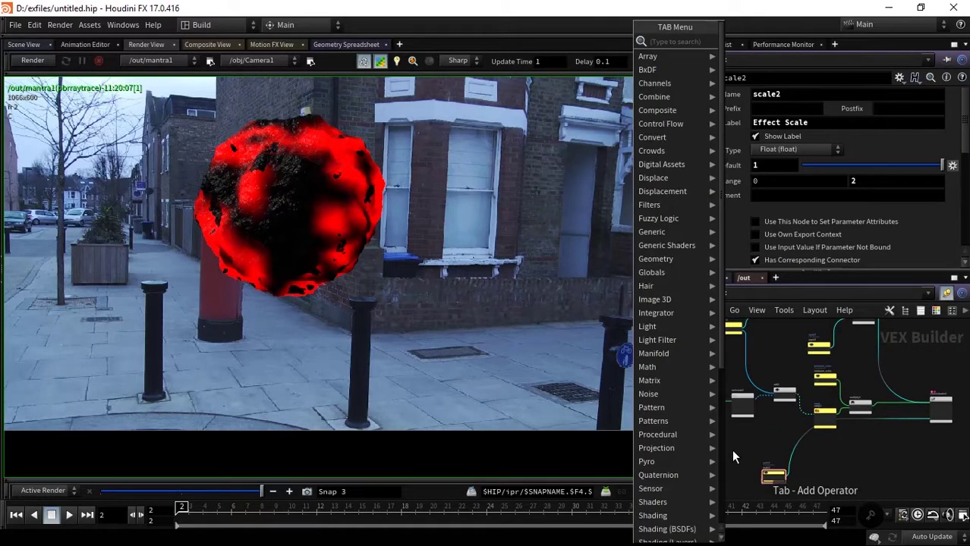
text(fi)
key(Return)
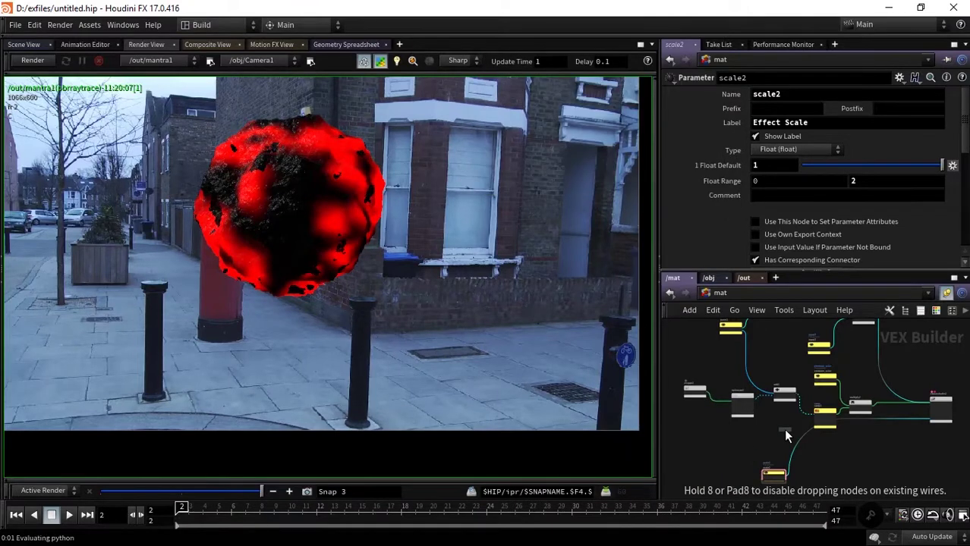
click(783, 430)
scroll(760, 433, up, 2)
scroll(720, 394, up, 3)
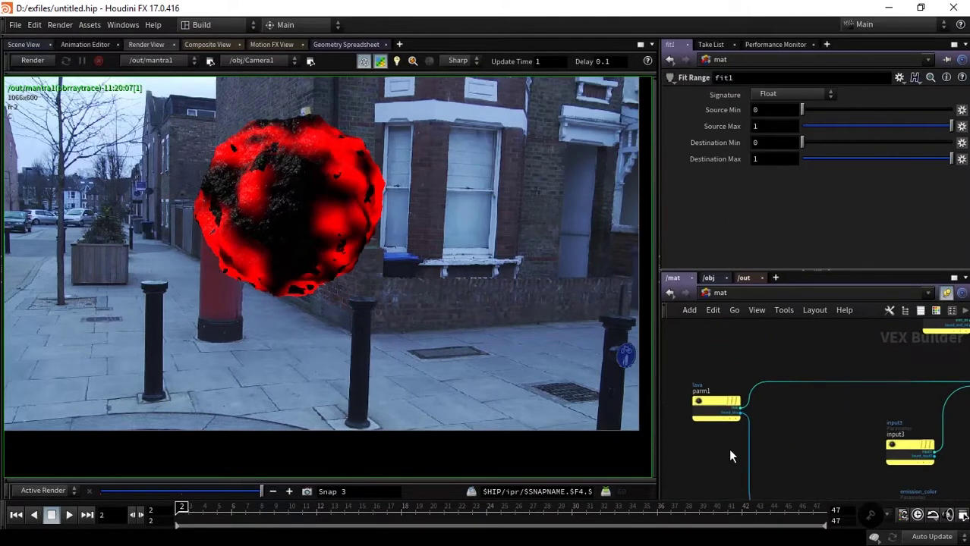
scroll(768, 417, up, 3)
scroll(835, 357, down, 5)
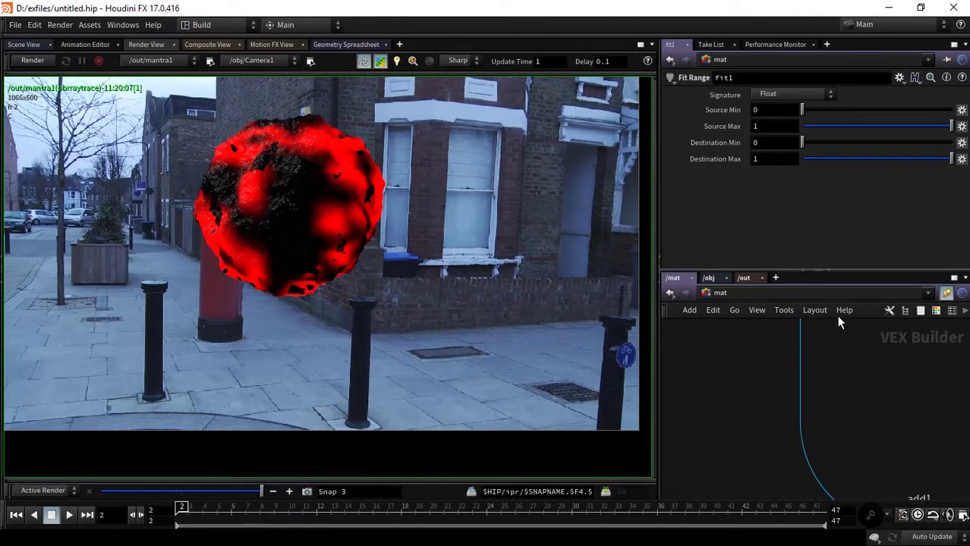
scroll(830, 410, down, 2)
scroll(849, 454, up, 3)
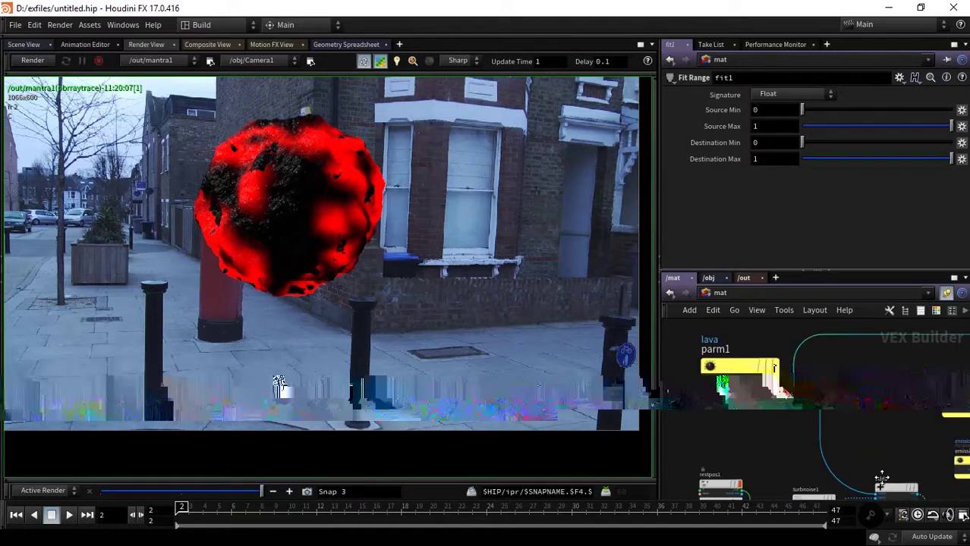
Wire parm1's lava output into fit1's val input
click(781, 379)
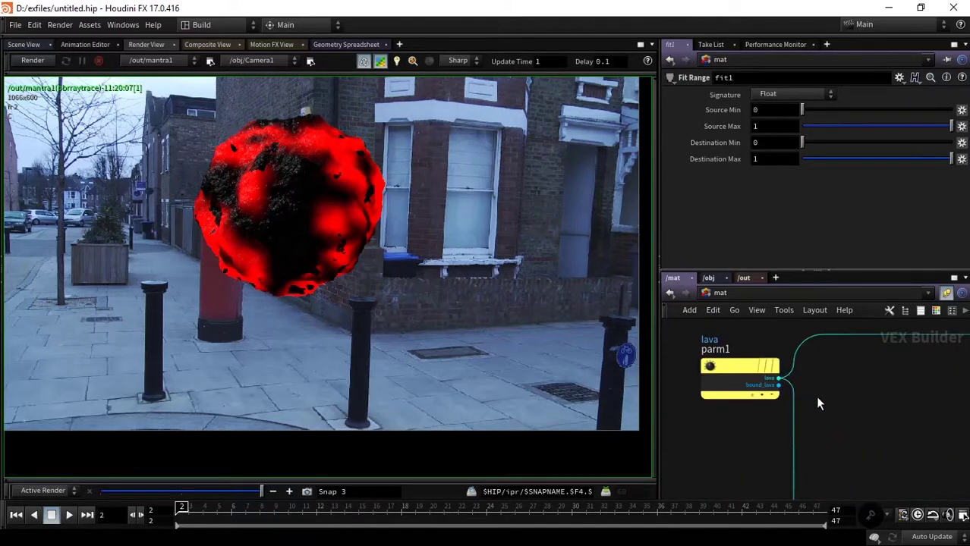
middle_drag(751, 364, 711, 365)
click(740, 371)
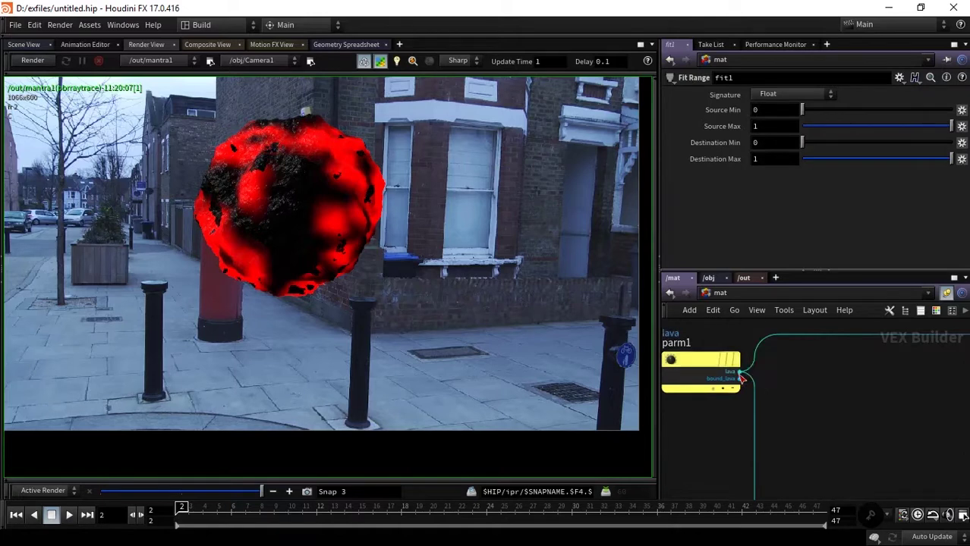
scroll(769, 417, down, 2)
scroll(707, 377, down, 2)
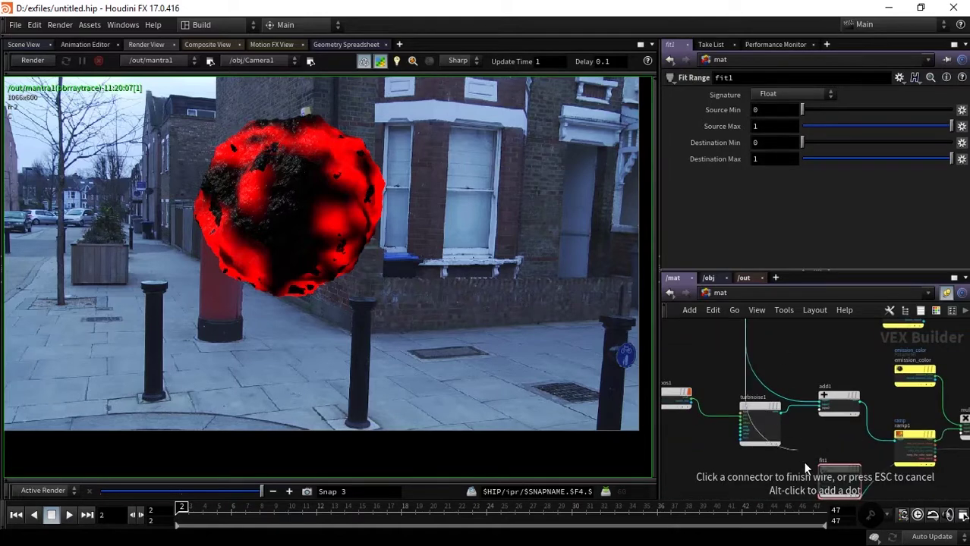
scroll(805, 461, up, 3)
scroll(834, 466, up, 2)
middle_drag(789, 492, 738, 401)
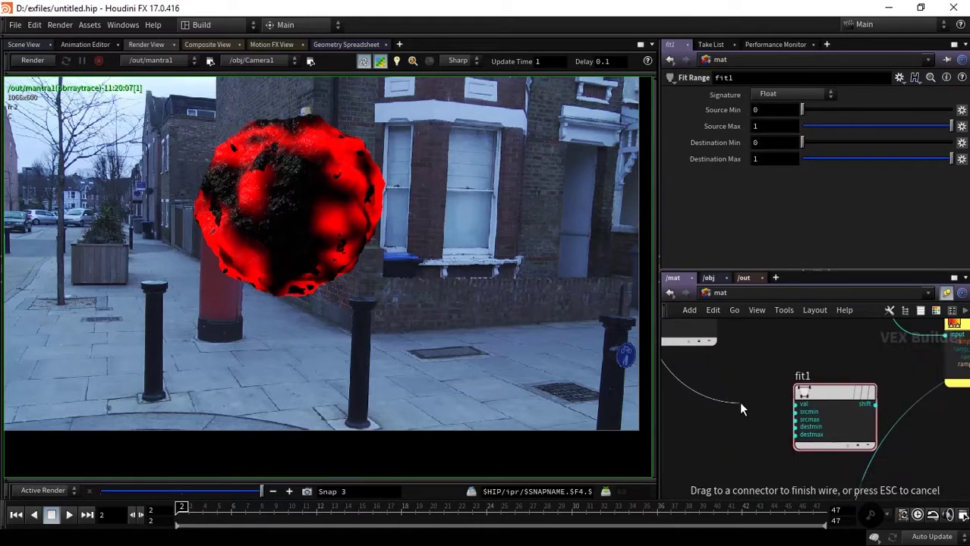
click(789, 402)
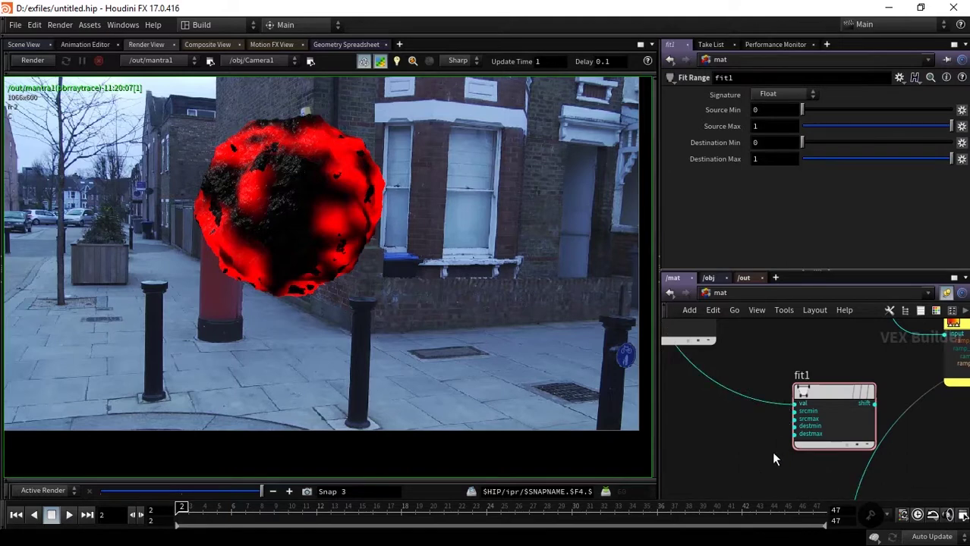
Set fit1's Source Max to 0.9 and invert its destination range to 1–0
click(831, 425)
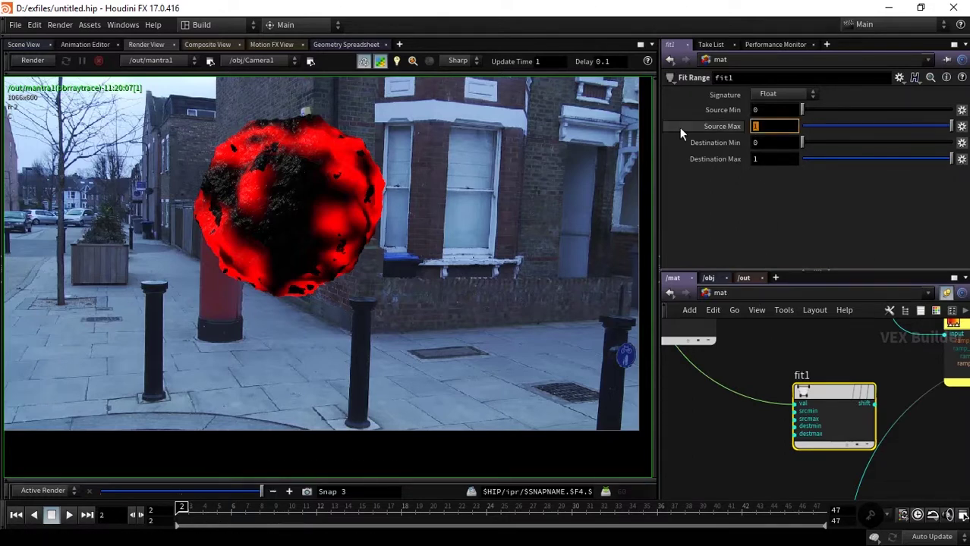
middle_drag(680, 127, 680, 127)
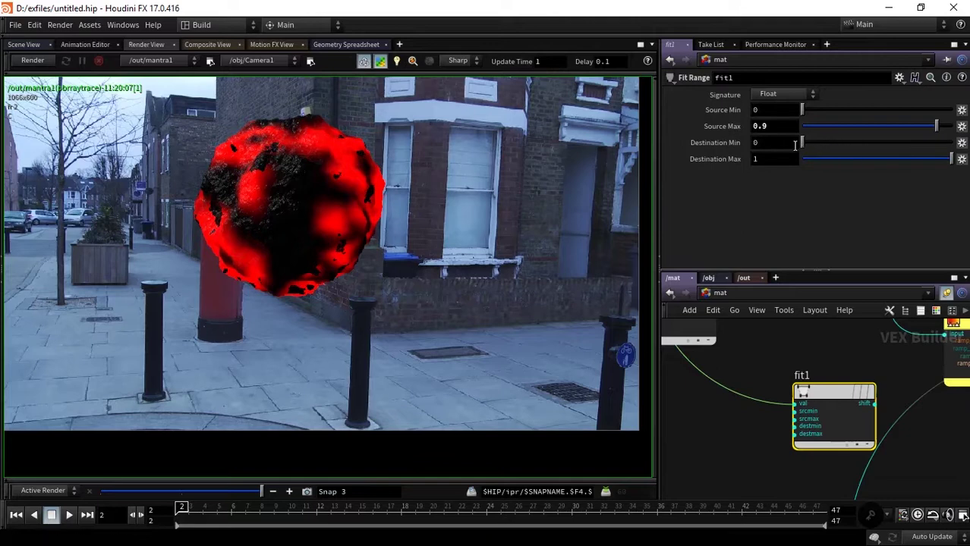
mouse_move(802, 144)
mouse_down()
mouse_move(950, 144)
mouse_move(802, 158)
mouse_up()
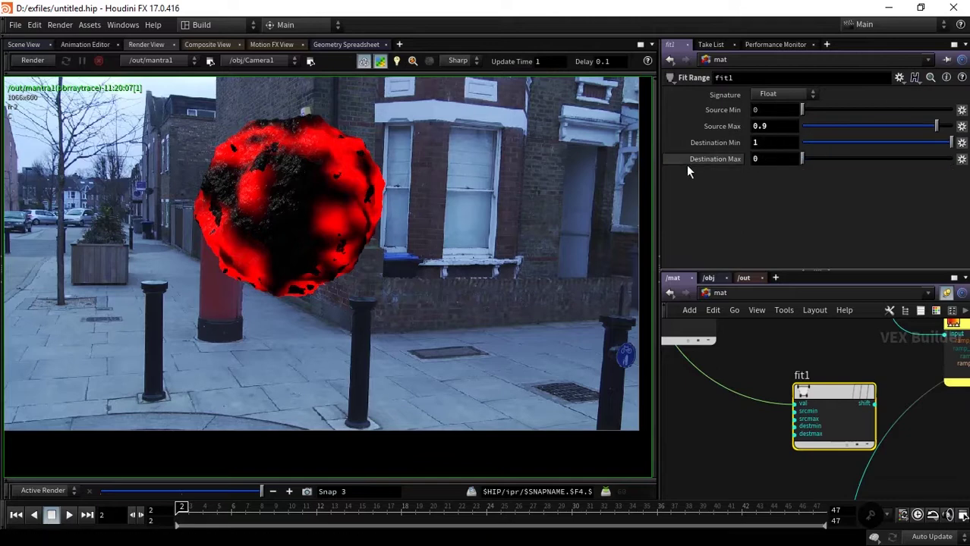
scroll(864, 379, down, 5)
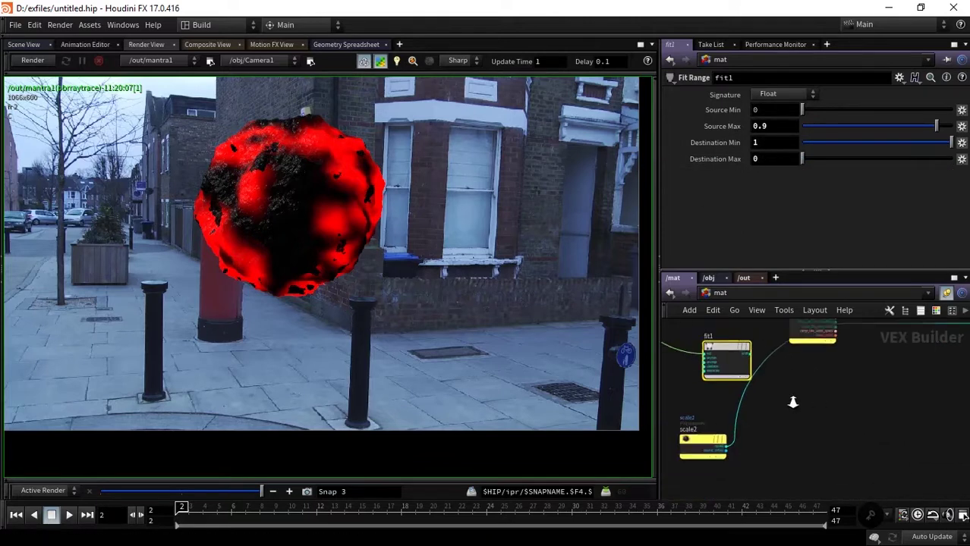
Add a Multiply node, multiply3, beside fit1
drag(748, 429, 793, 466)
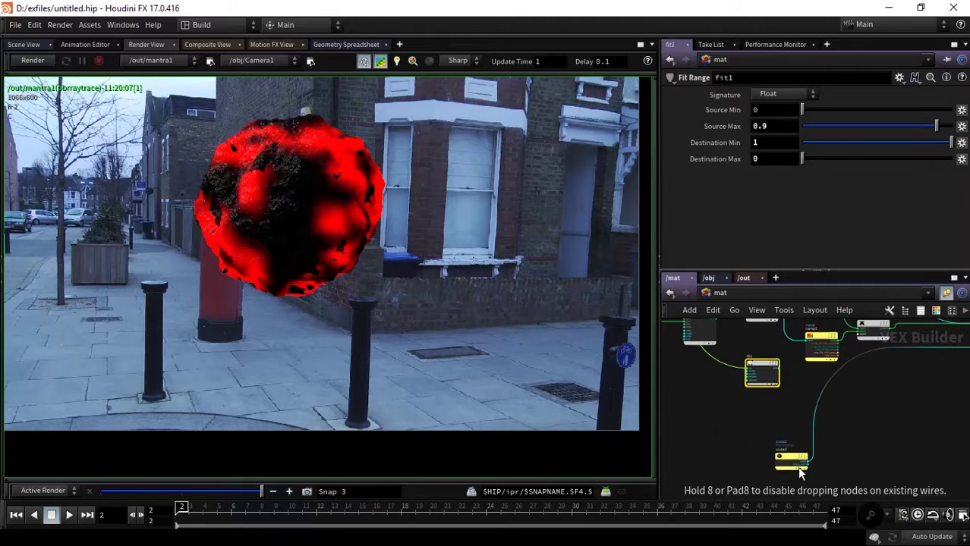
key(Tab)
text(mult)
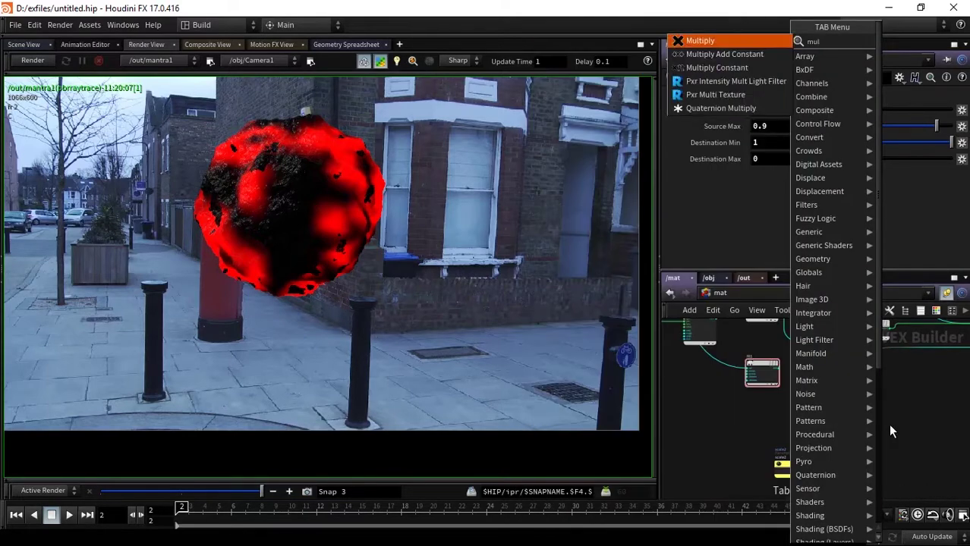
key(Return)
click(888, 440)
scroll(827, 389, up, 3)
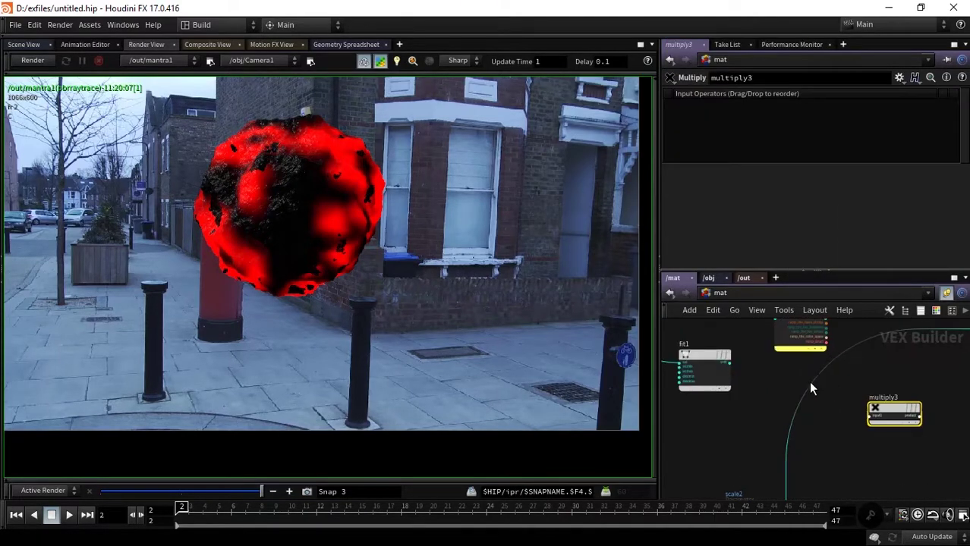
Wire both fit1 and scale2 into multiply3's inputs
click(730, 365)
click(871, 416)
drag(882, 417, 848, 408)
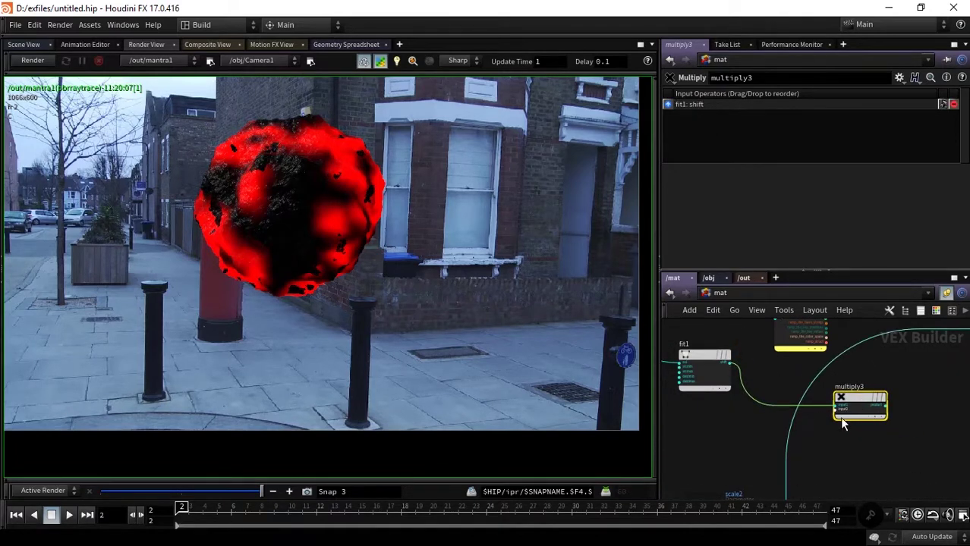
mouse_move(864, 410)
mouse_down()
mouse_move(814, 394)
mouse_move(861, 409)
mouse_up()
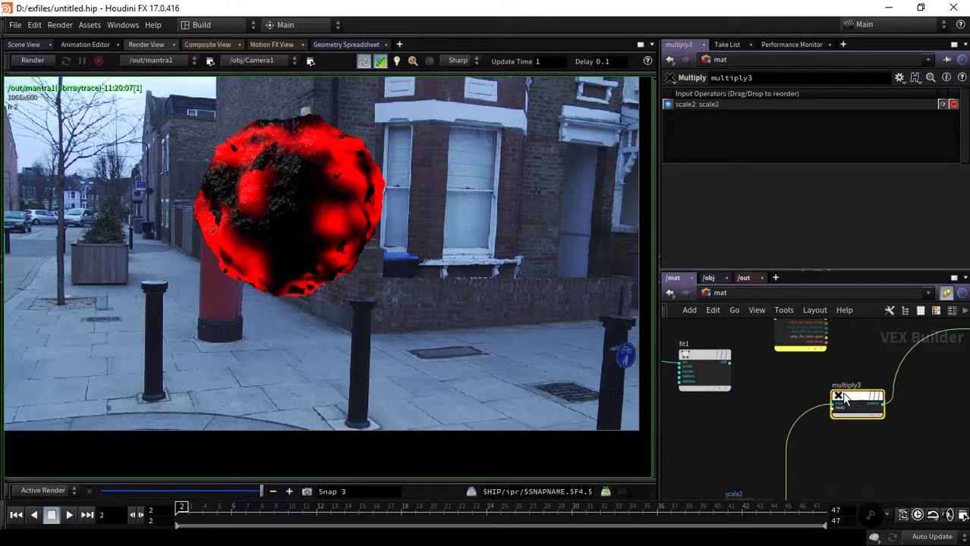
click(729, 365)
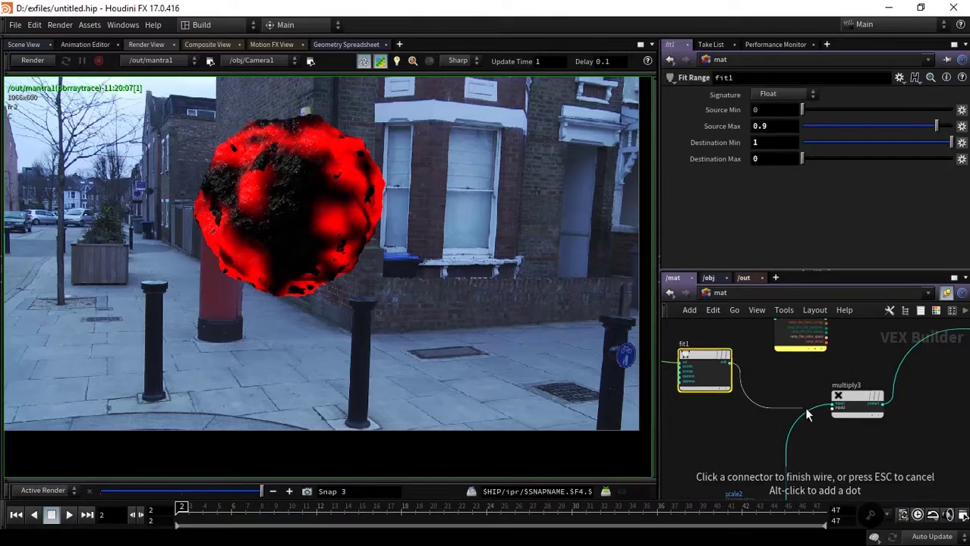
click(832, 419)
middle_drag(832, 419, 902, 399)
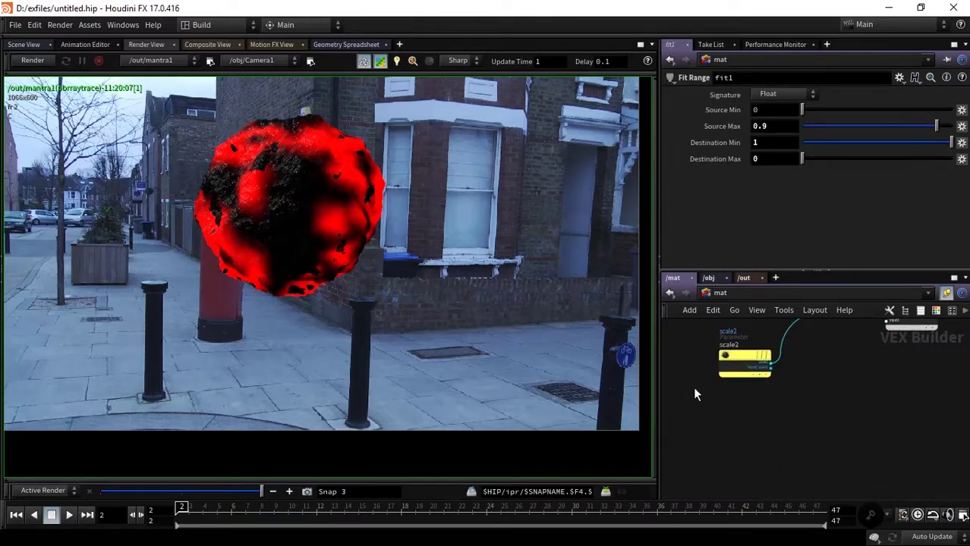
Render the sphere, zoom in on it, then select scale2 to view its Effect Scale settings
click(28, 63)
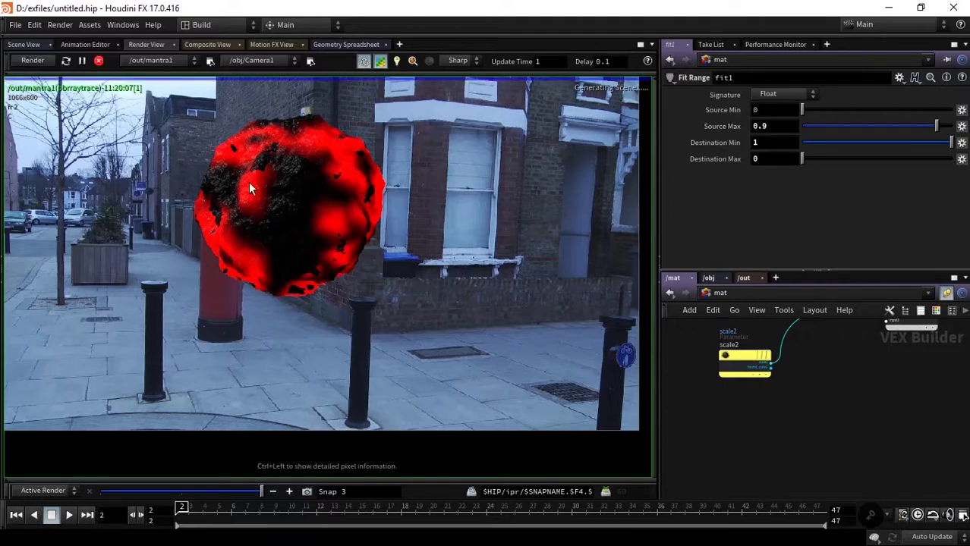
mouse_move(210, 187)
right_down()
mouse_move(233, 136)
mouse_move(347, 147)
right_up()
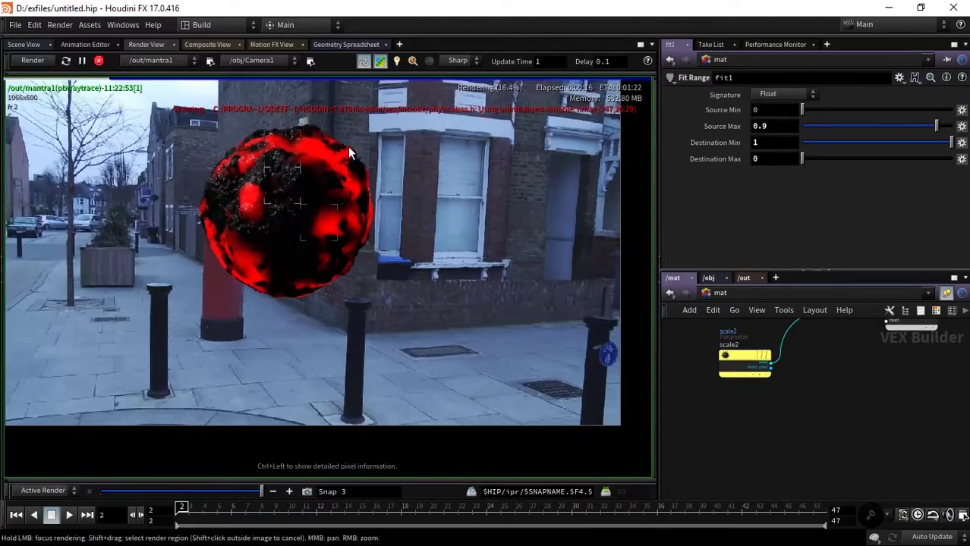
middle_drag(347, 147, 377, 215)
right_drag(378, 214, 367, 211)
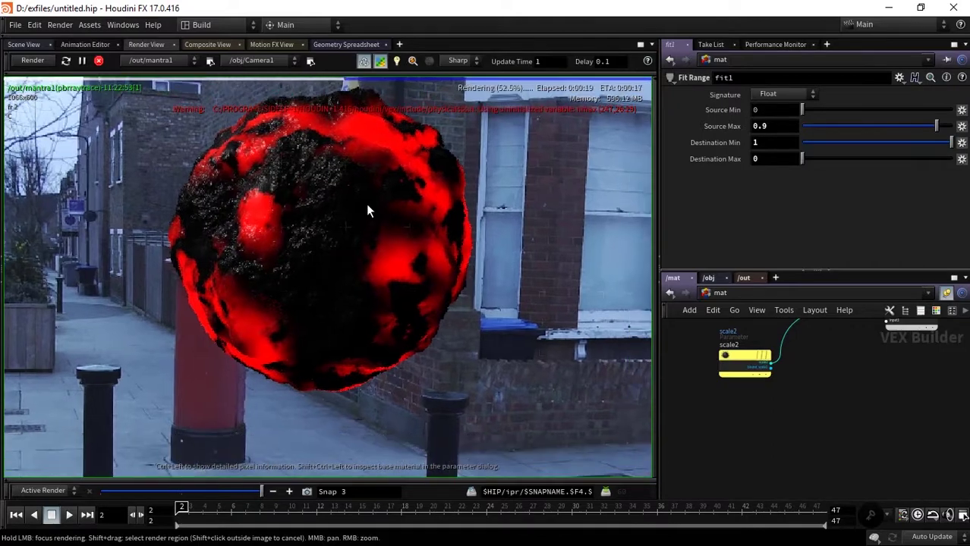
middle_drag(367, 207, 261, 192)
mouse_move(261, 192)
right_down()
mouse_move(185, 231)
mouse_move(264, 235)
mouse_move(309, 196)
right_up()
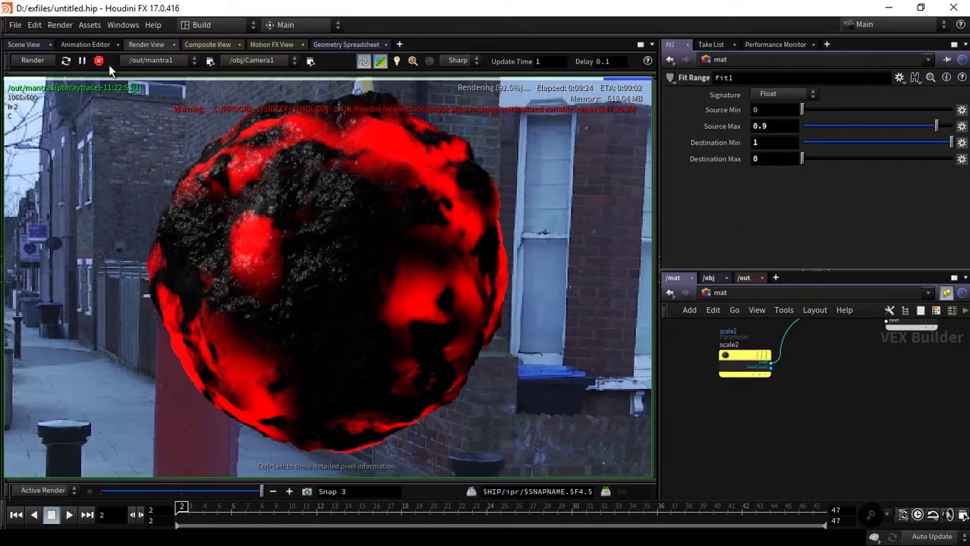
middle_drag(864, 403, 889, 440)
click(758, 401)
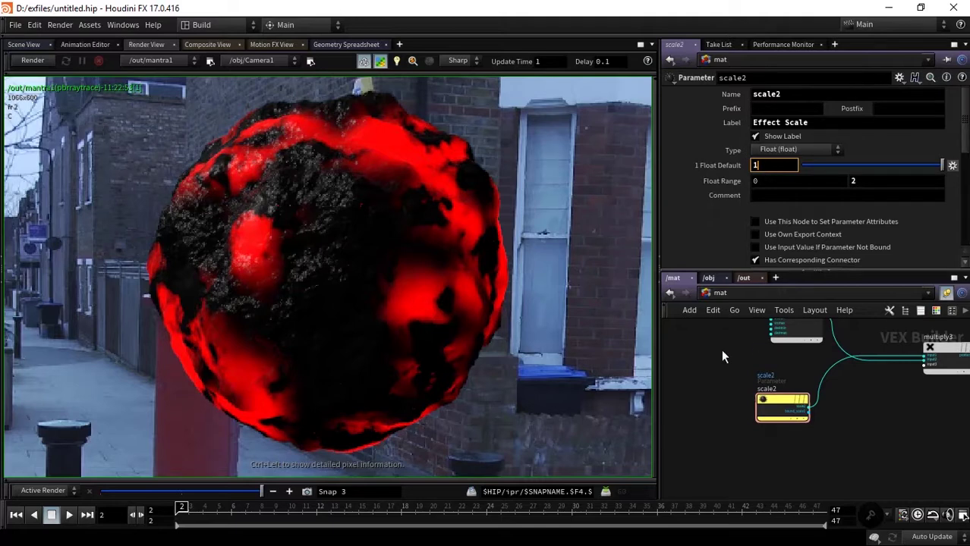
Set the Effect Scale parameter's Float Default to 2
key(Return)
middle_drag(721, 353, 702, 388)
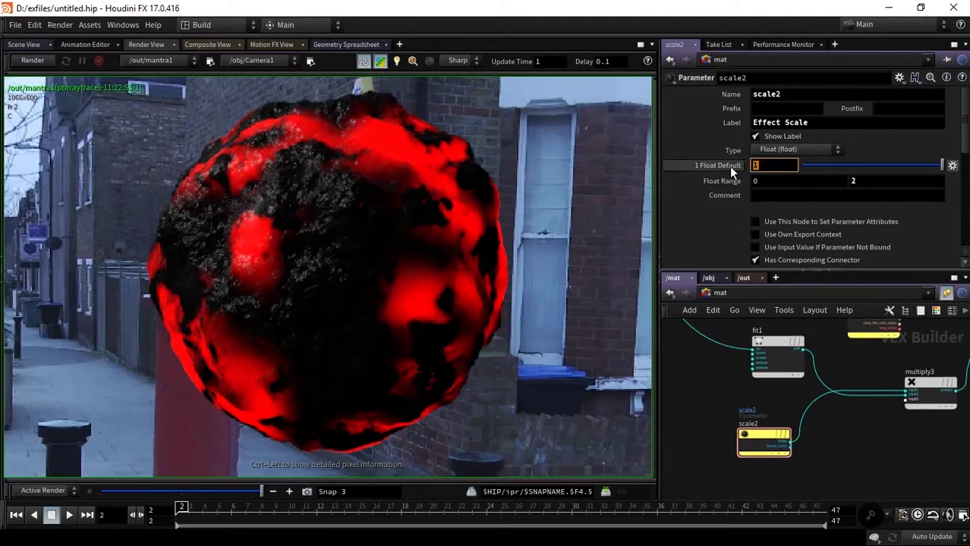
text(2)
key(Return)
Snapshot and re-render the sphere to test the effect scale of 2
click(304, 493)
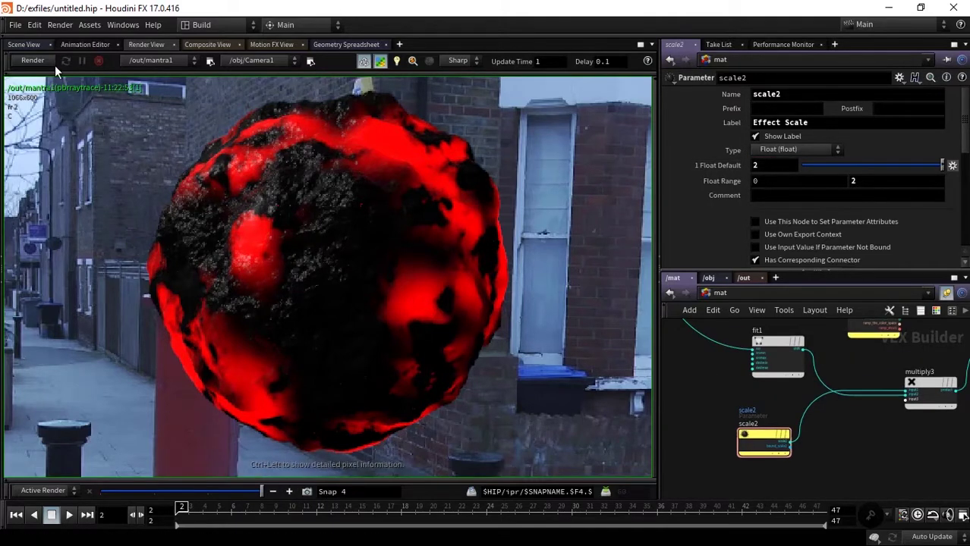
click(46, 62)
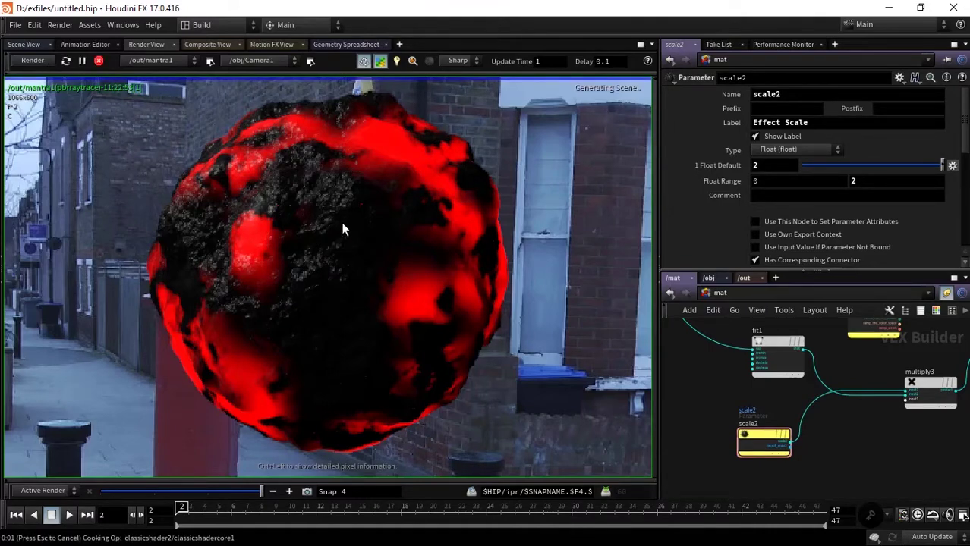
scroll(239, 221, down, 5)
scroll(282, 206, up, 2)
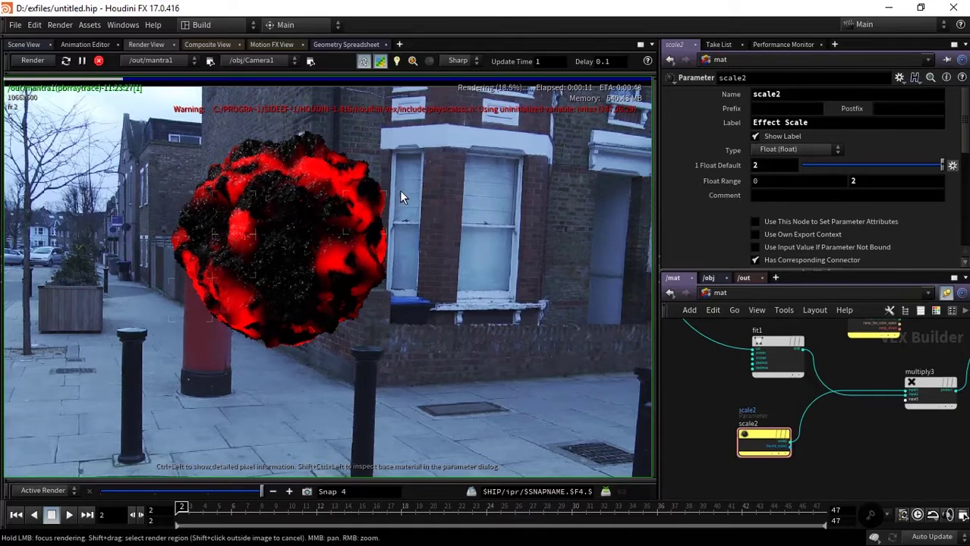
scroll(237, 255, down, 2)
scroll(237, 254, up, 2)
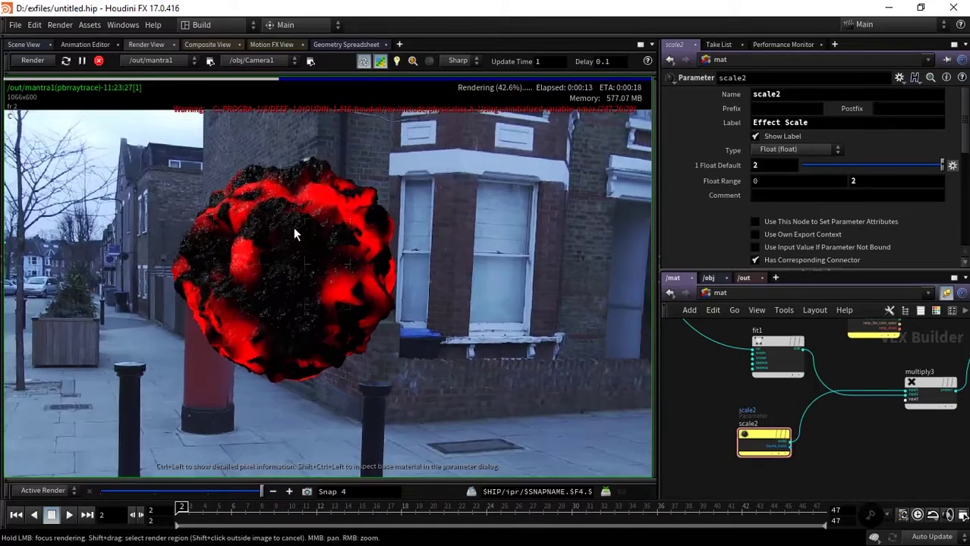
scroll(297, 231, up, 1)
scroll(236, 124, down, 1)
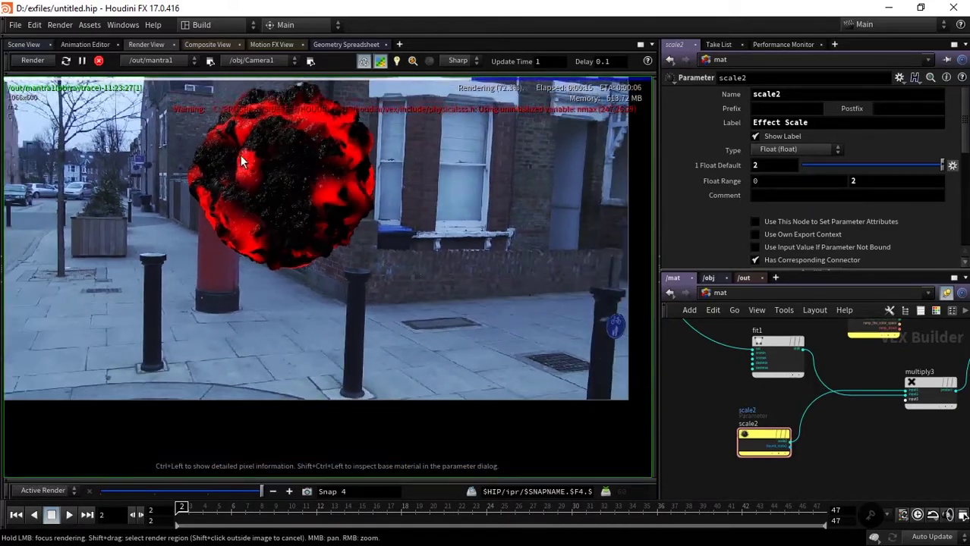
scroll(251, 190, down, 1)
scroll(247, 198, up, 1)
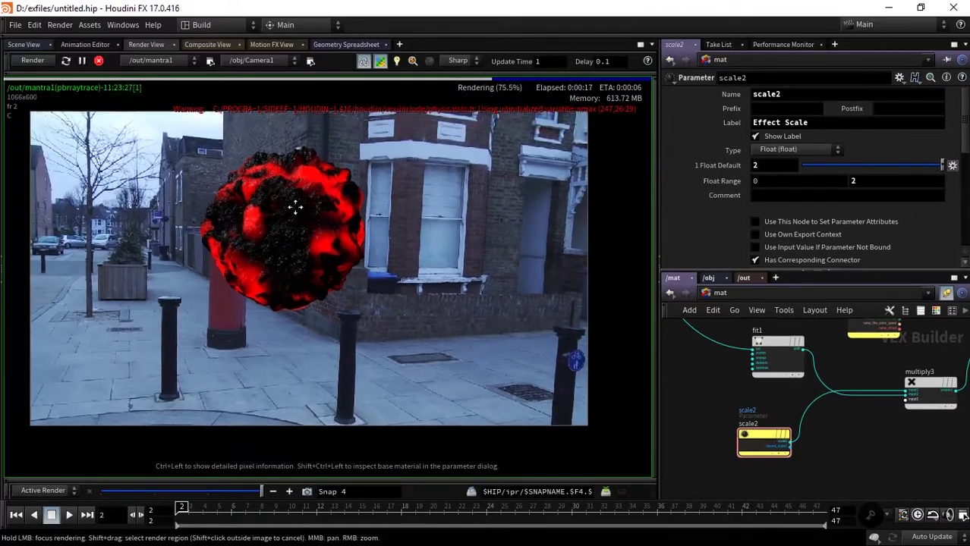
scroll(292, 205, up, 1)
Set the Effect Scale Float Default back to 1
middle_drag(866, 430, 790, 481)
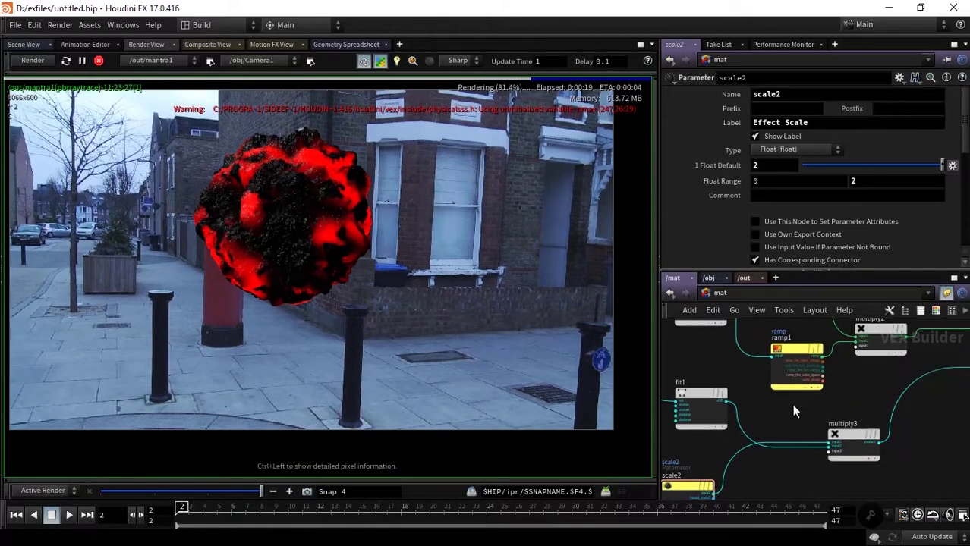
middle_drag(722, 493, 827, 450)
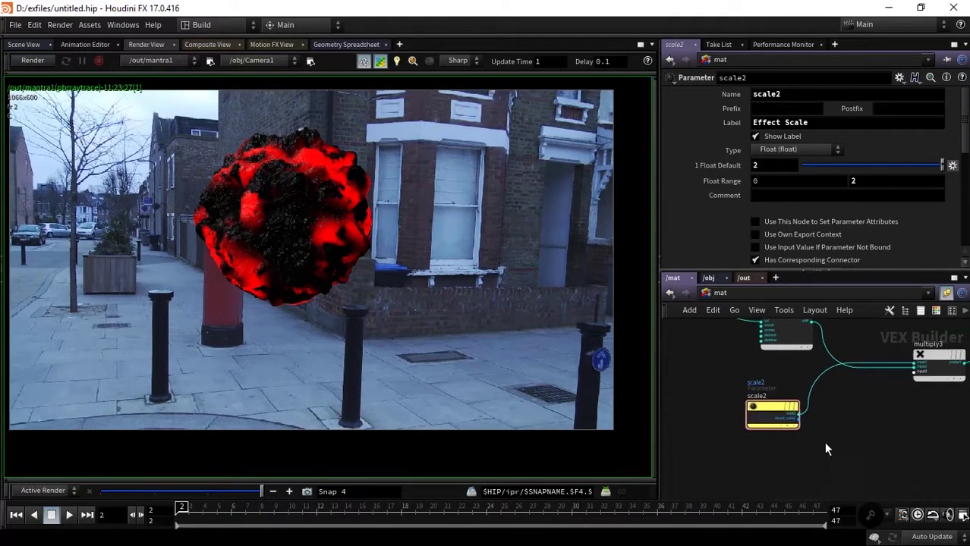
double_click(770, 172)
text(1)
key(Return)
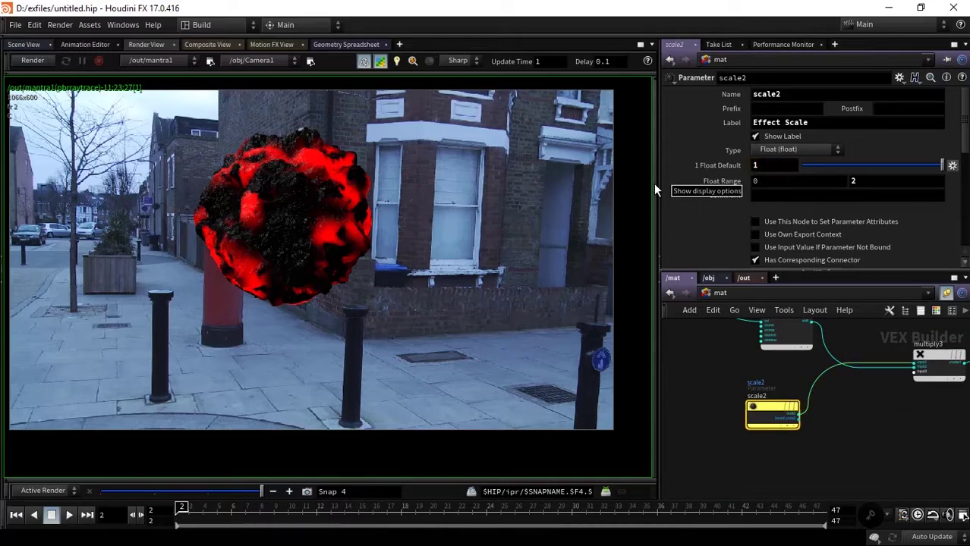
Select the ramp nodes to view their colour ramp settings
middle_drag(896, 408, 772, 494)
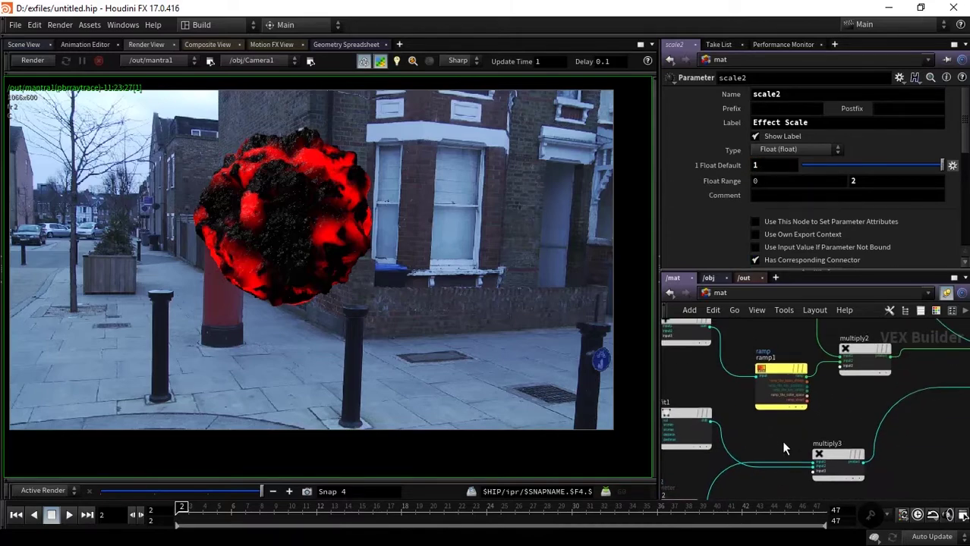
click(820, 452)
click(782, 146)
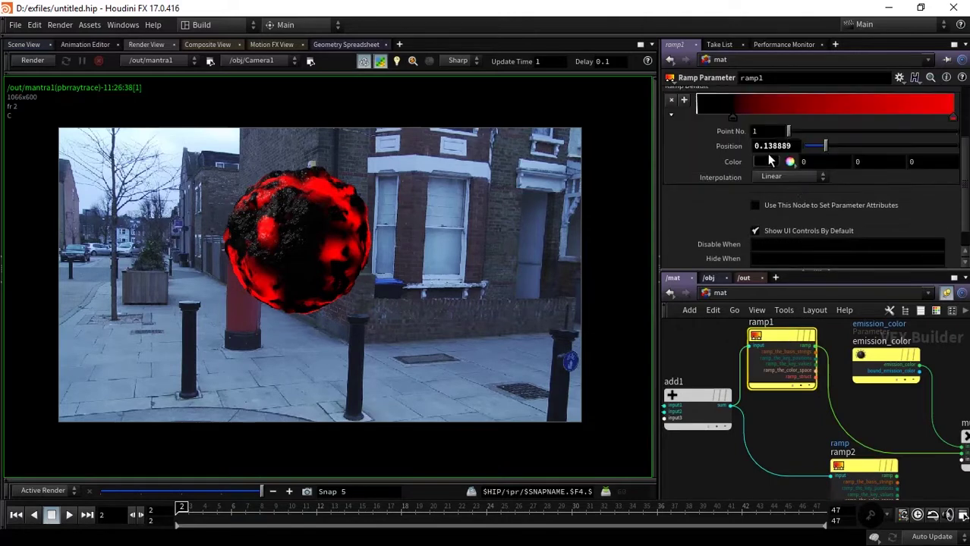
Set ramp1's last colour key to 5, 0.815, 0.35 so the gradient ends pale yellow
click(774, 164)
click(778, 339)
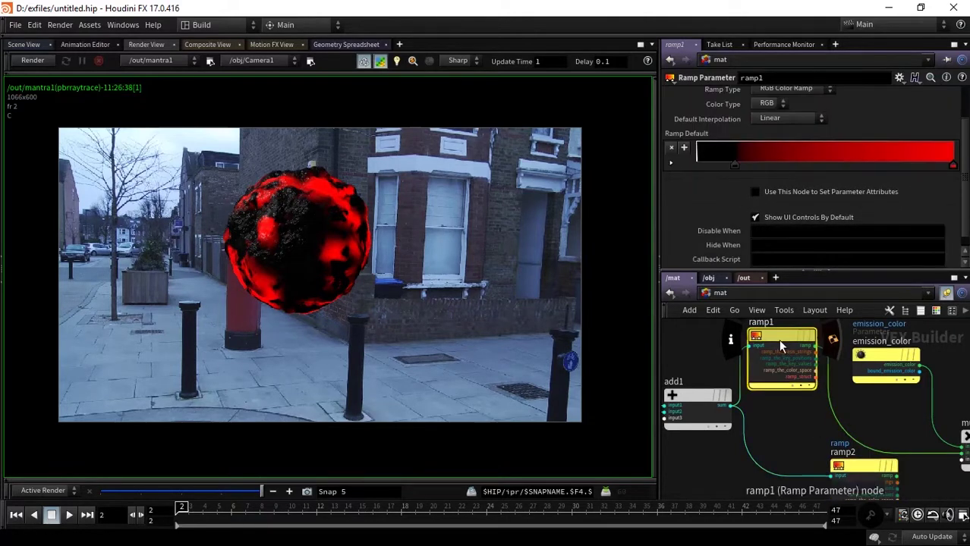
click(774, 118)
click(863, 465)
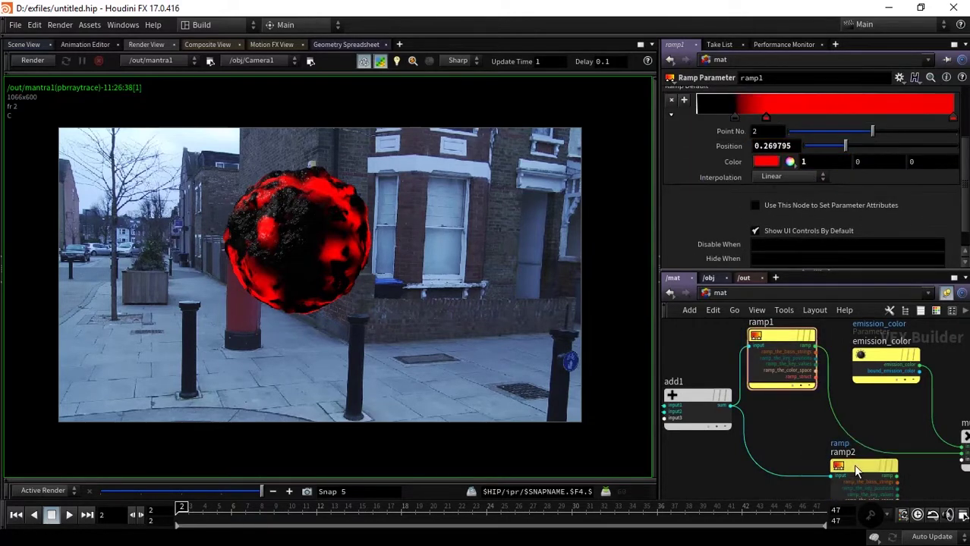
click(671, 166)
click(846, 117)
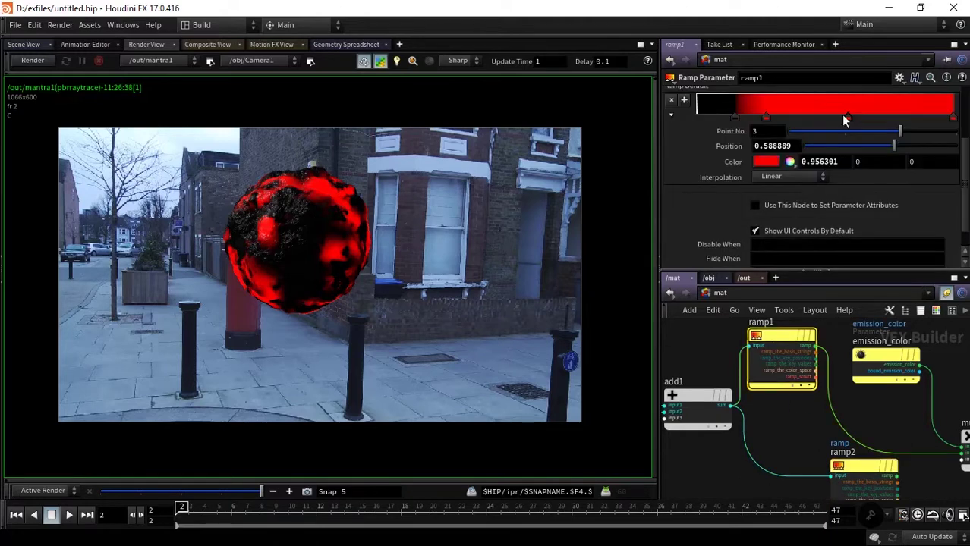
text(.3)
click(863, 466)
click(952, 120)
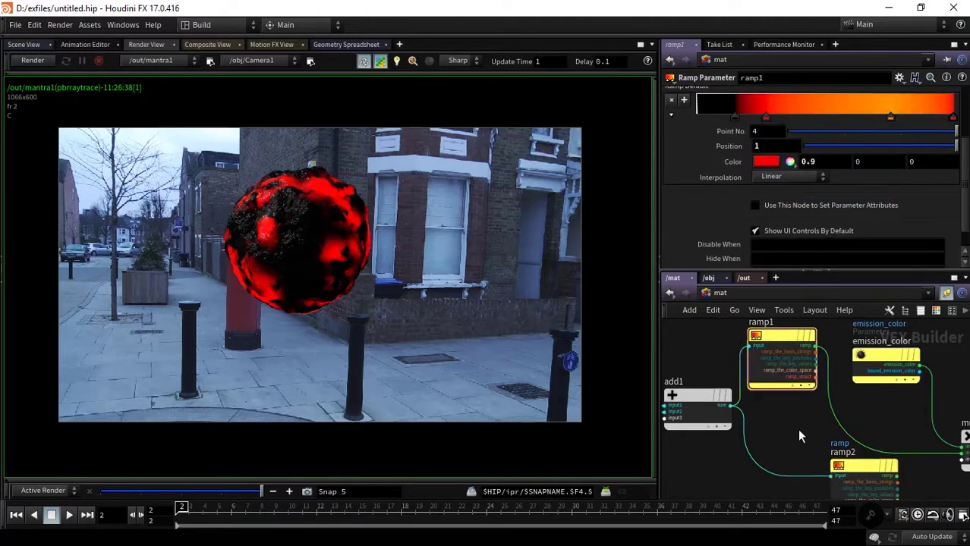
text(5)
click(792, 376)
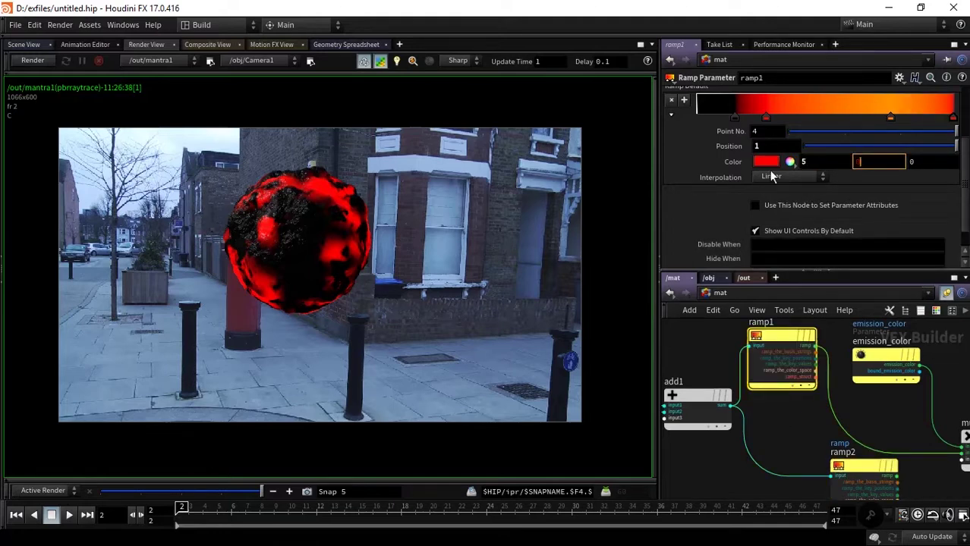
key(Tab)
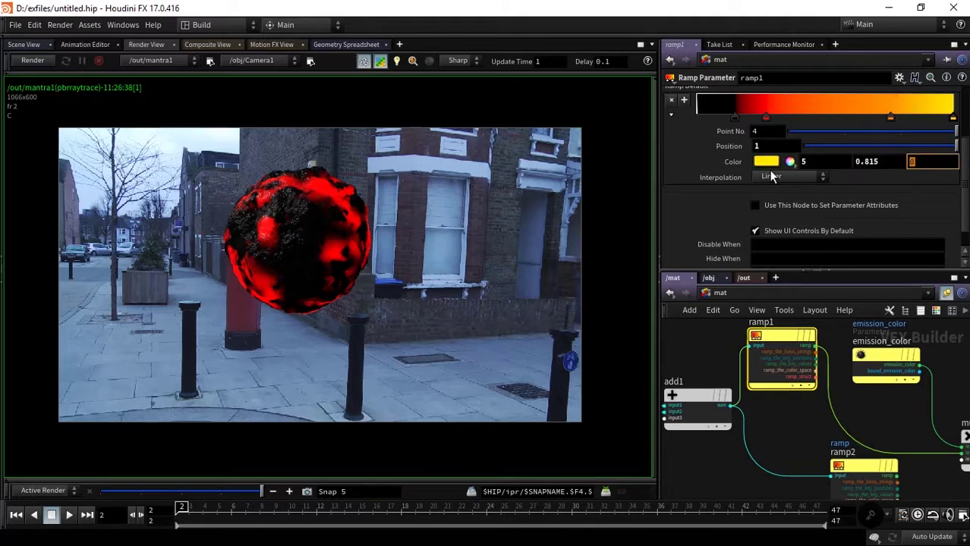
text(2)
key(Return)
Start a render to preview the new ramp colours, then stop it
middle_drag(796, 417, 743, 387)
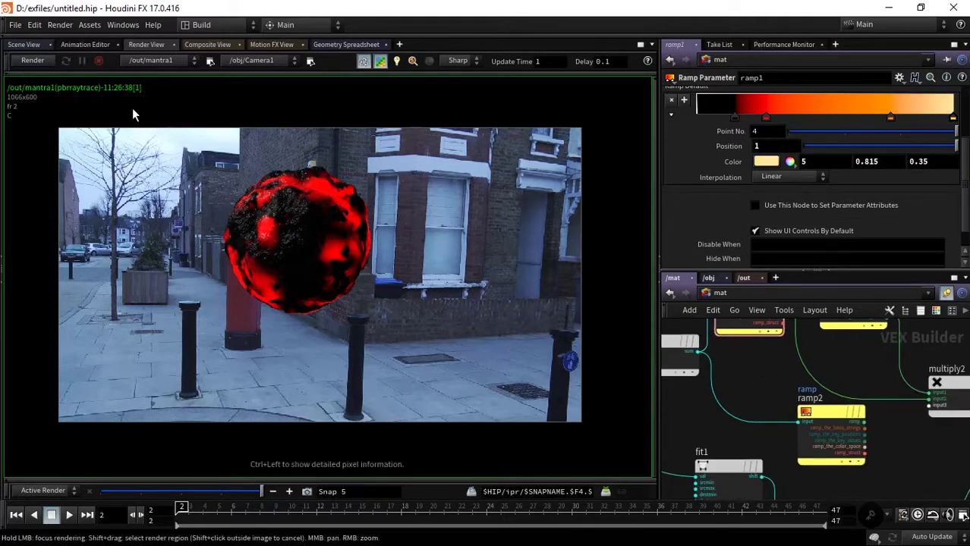
click(33, 63)
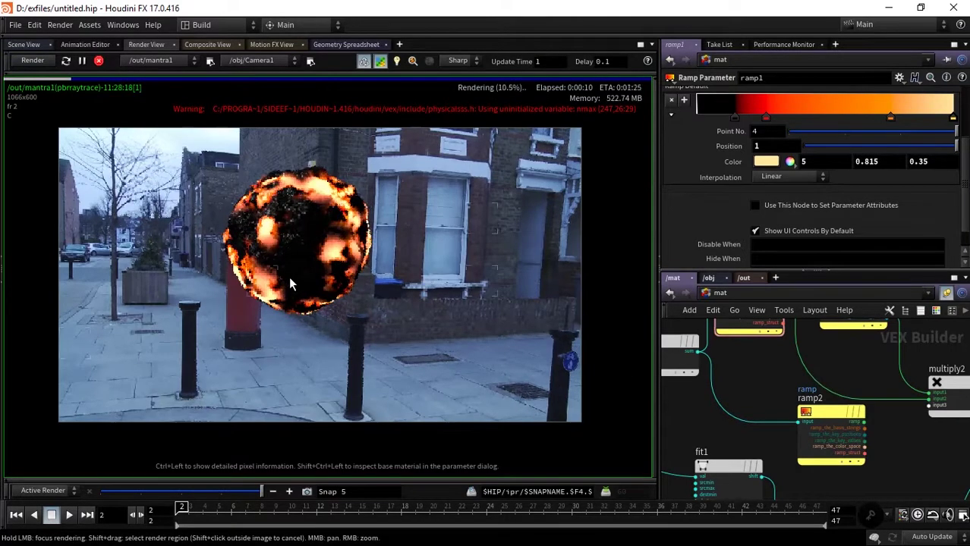
scroll(292, 211, up, 3)
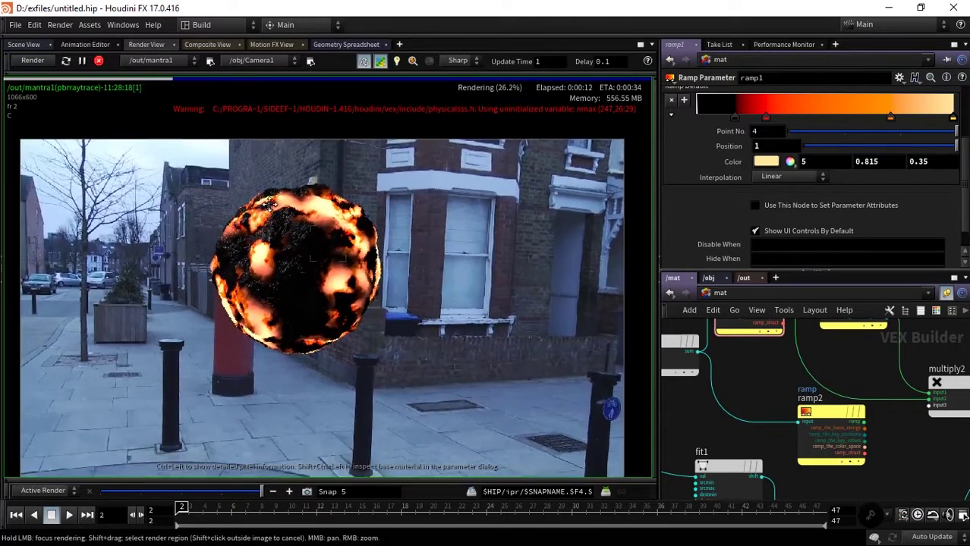
click(99, 60)
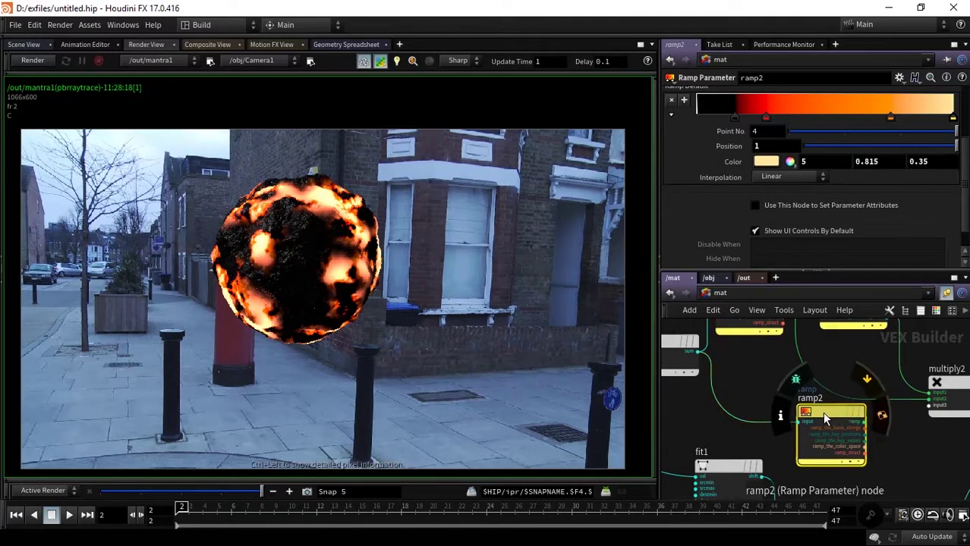
Delete the ramp2 node
key(Delete)
scroll(817, 447, down, 3)
scroll(787, 425, down, 2)
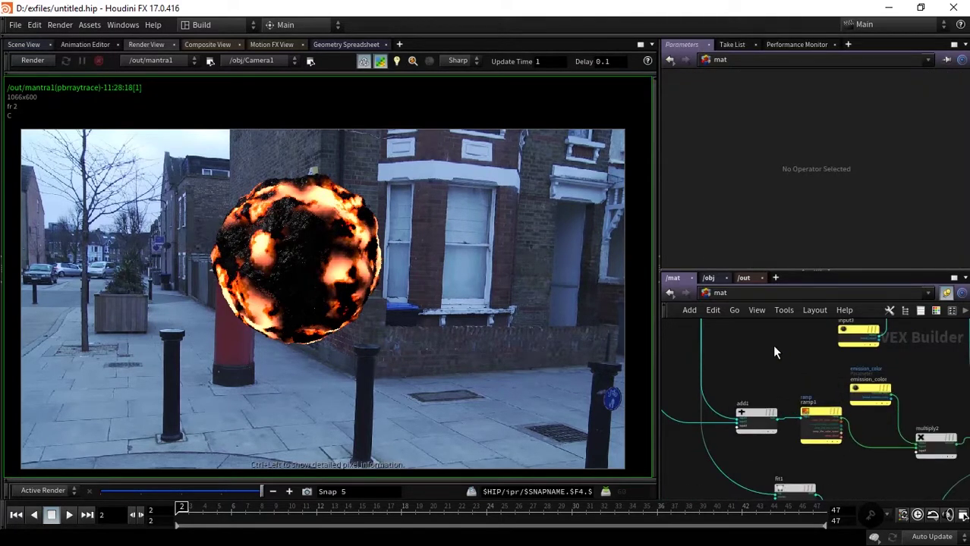
scroll(751, 357, down, 3)
scroll(694, 379, down, 2)
scroll(692, 380, up, 3)
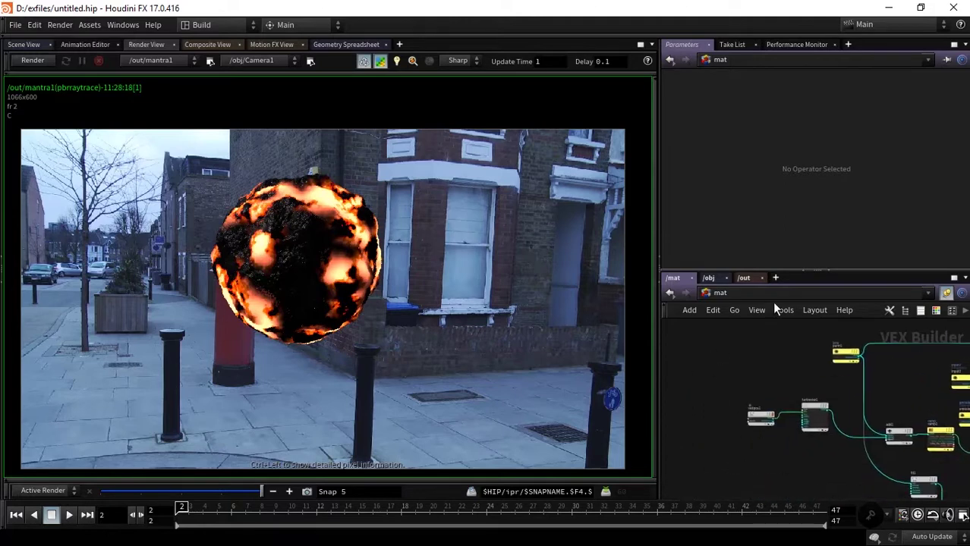
scroll(743, 341, down, 2)
scroll(703, 369, up, 1)
scroll(690, 372, down, 1)
Group the 14 material nodes in a widened blue network box, then show the /obj network
drag(677, 340, 919, 480)
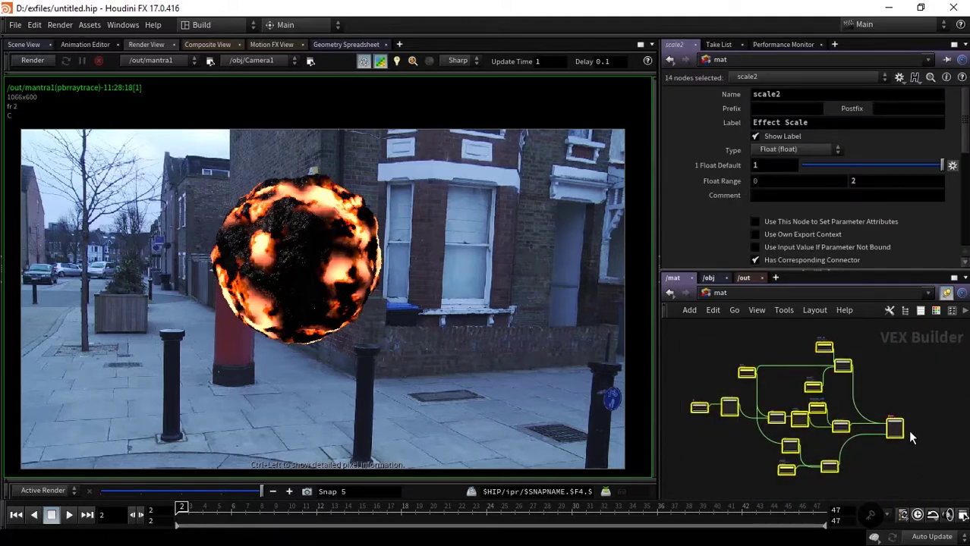
key(shift+o)
drag(904, 376, 924, 375)
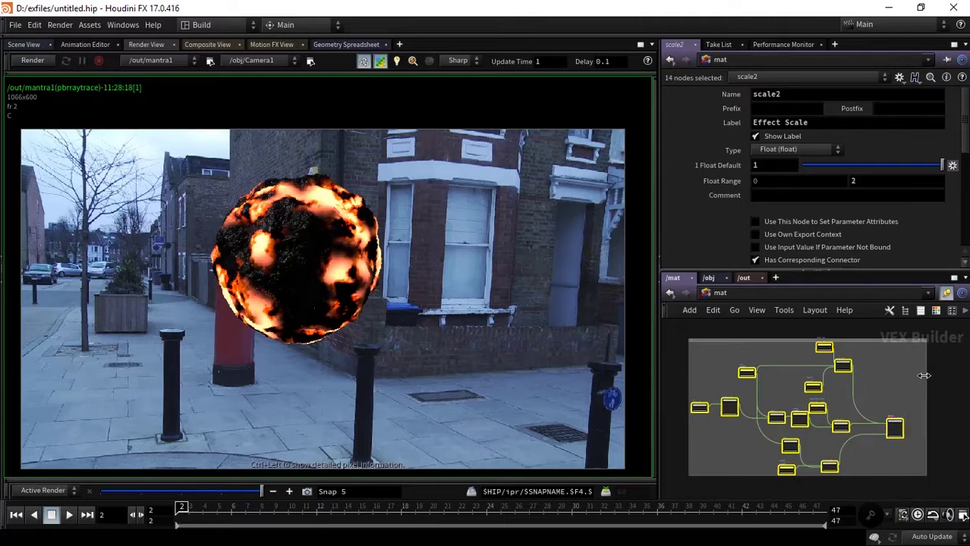
click(895, 344)
key(c)
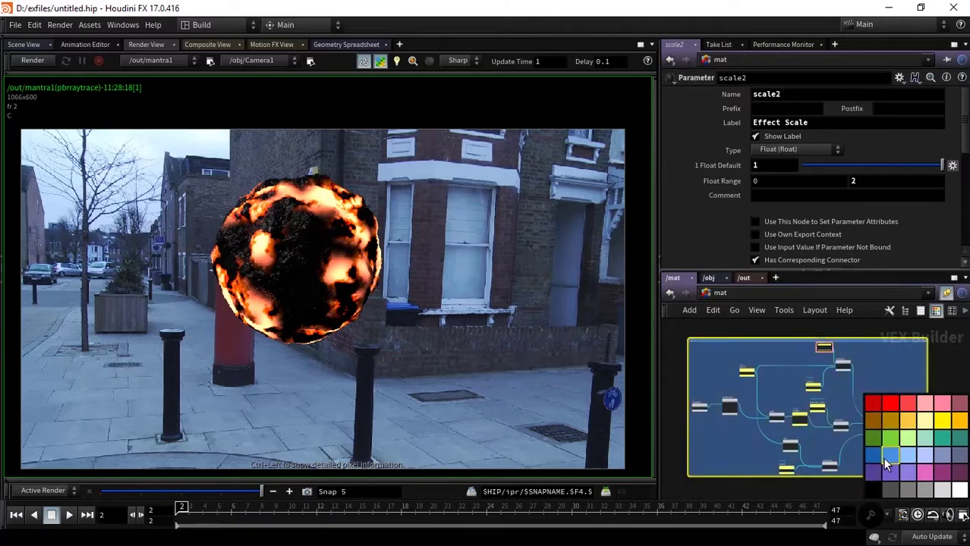
key(c)
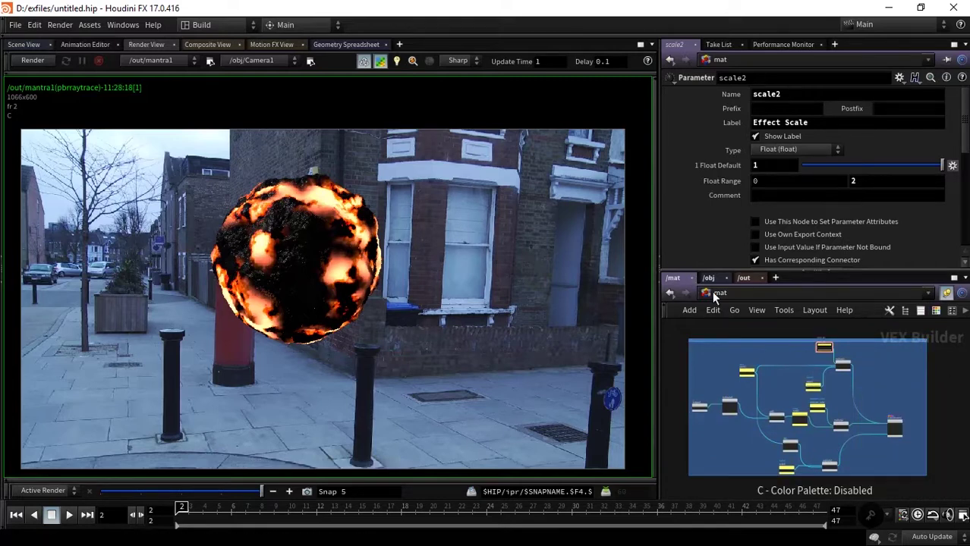
click(714, 294)
click(708, 277)
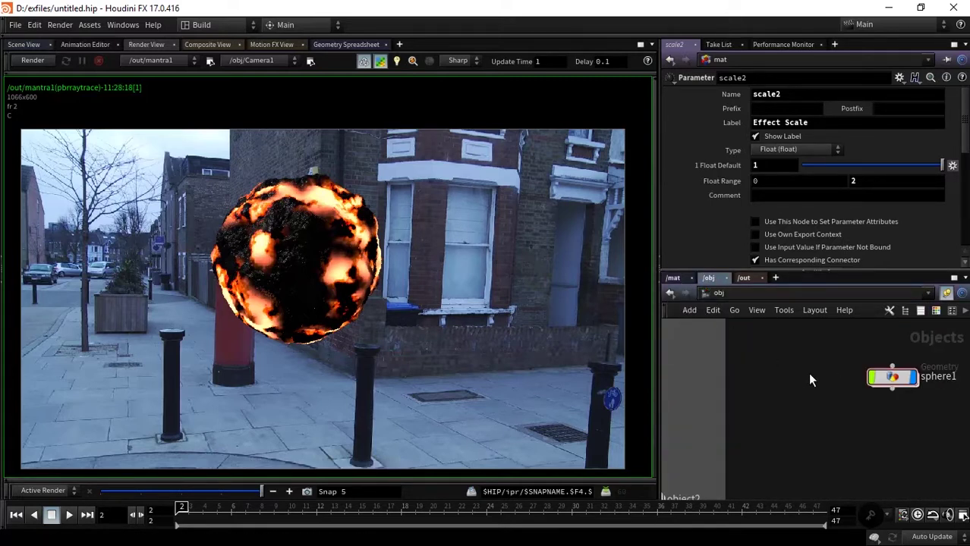
Add an Environment Light node, envlight1, to the object network
key(h)
key(Tab)
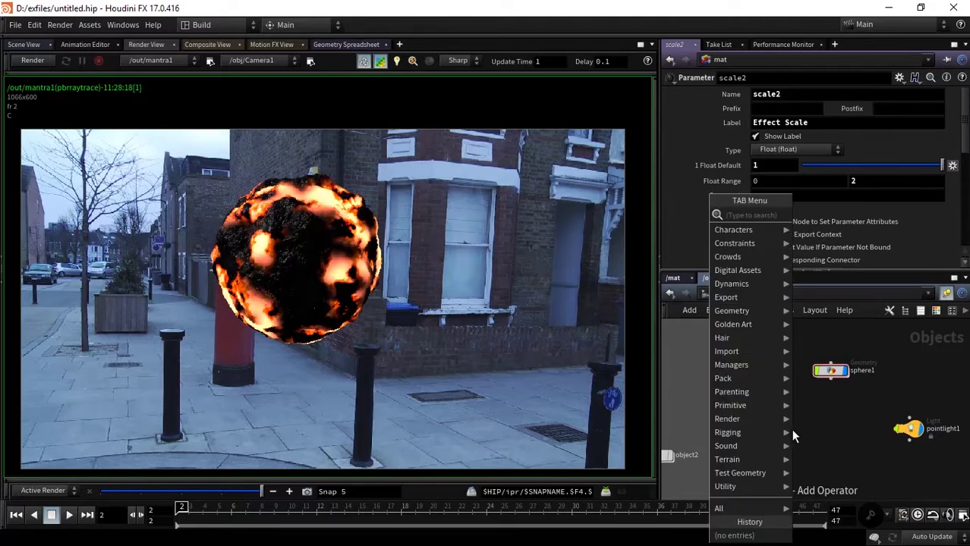
text(env)
key(Return)
click(791, 433)
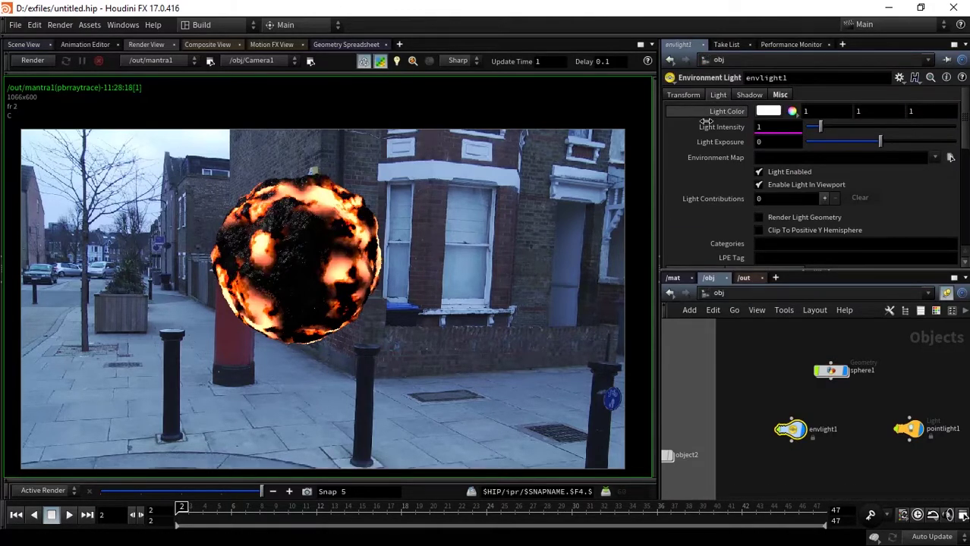
Give envlight1 a cyan colour and intensity 2, then start a new render
click(767, 111)
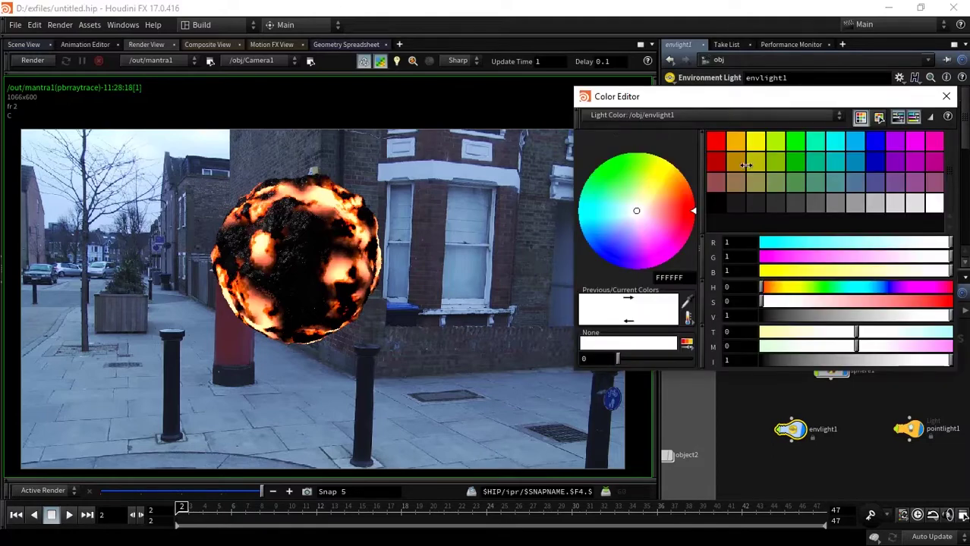
drag(819, 102, 711, 95)
click(745, 134)
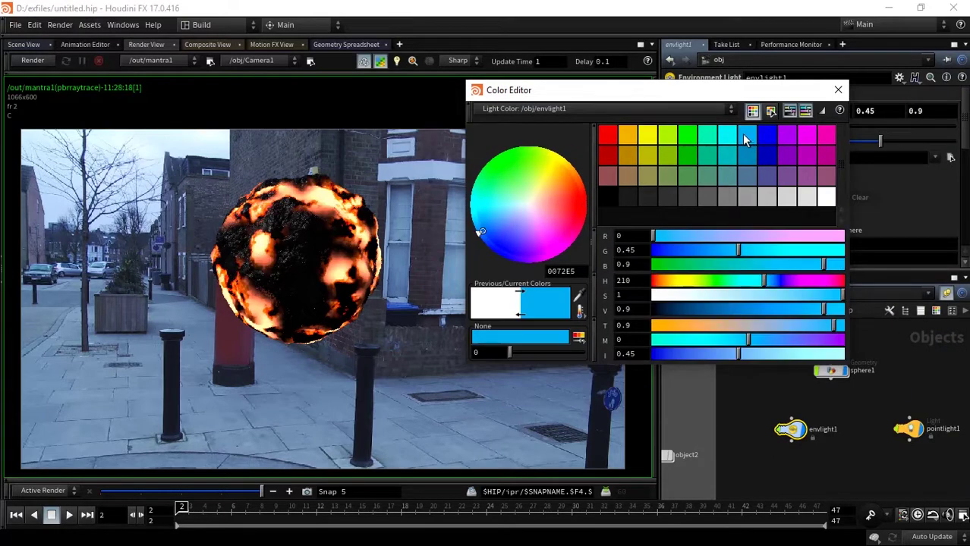
click(726, 134)
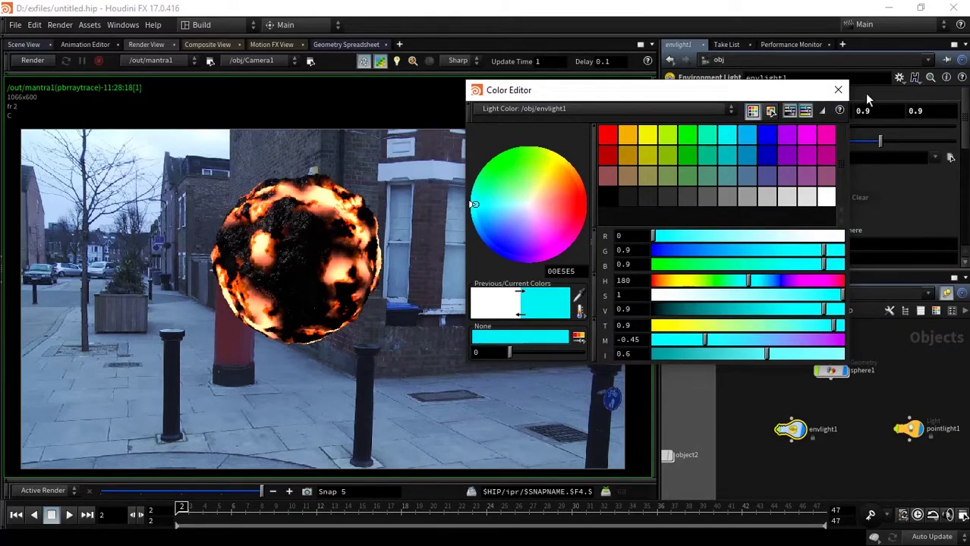
click(838, 89)
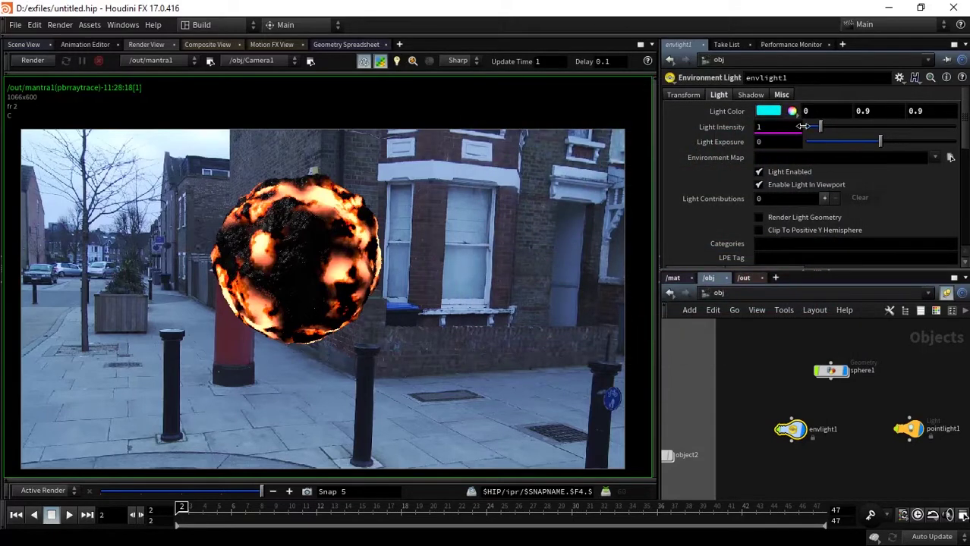
double_click(768, 129)
text(2)
key(Return)
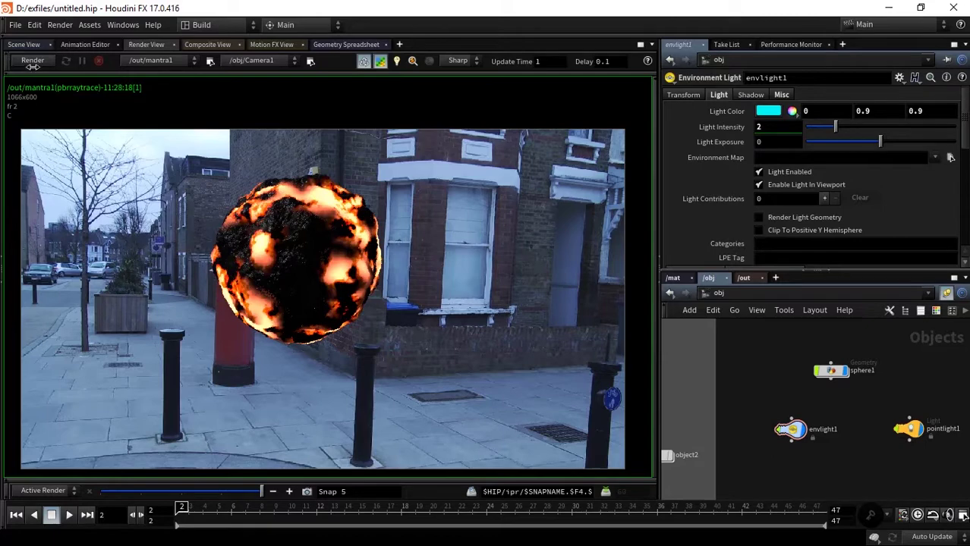
click(304, 491)
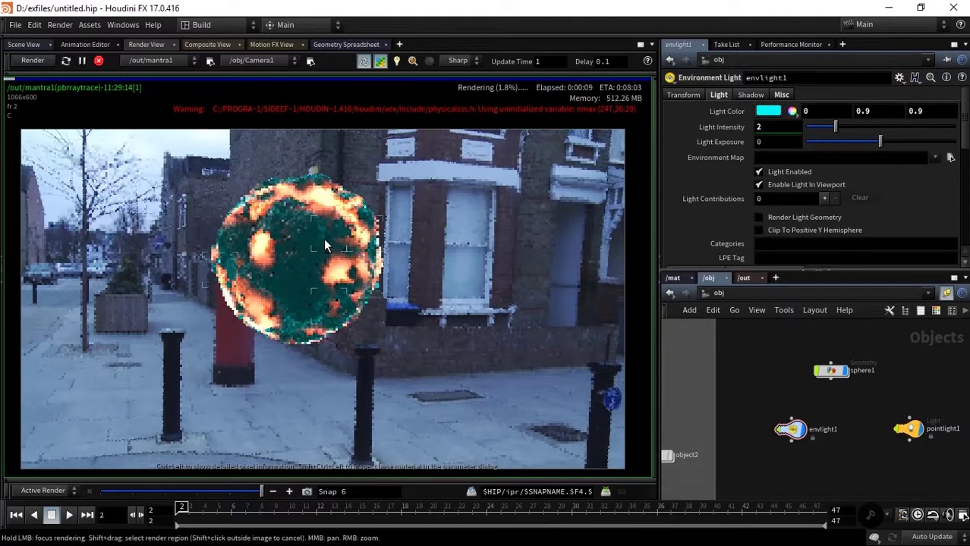
Zoom into the teal-lit sphere render, compare snapshots, stop rendering and return to Scene View
mouse_move(300, 250)
right_down()
mouse_move(429, 252)
mouse_move(272, 273)
mouse_move(372, 269)
right_up()
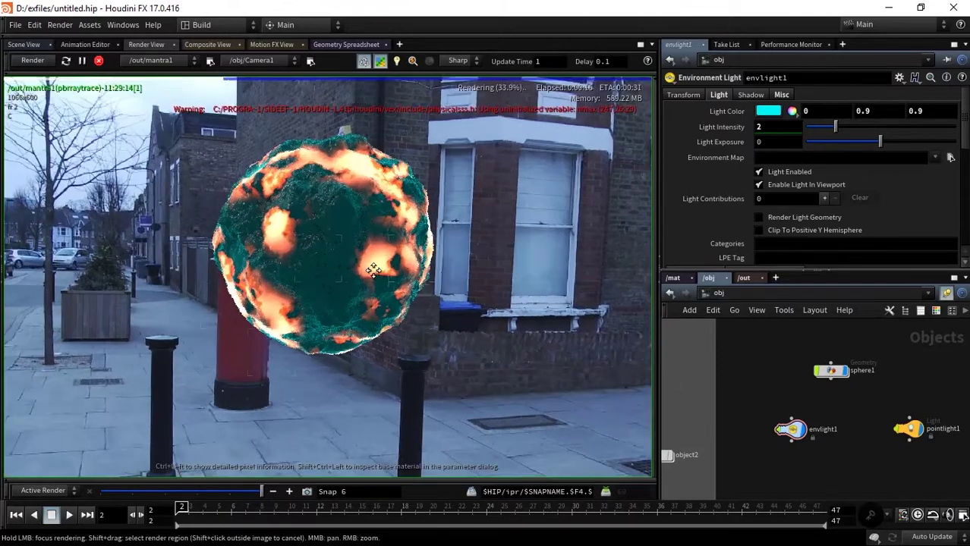
middle_drag(373, 269, 373, 287)
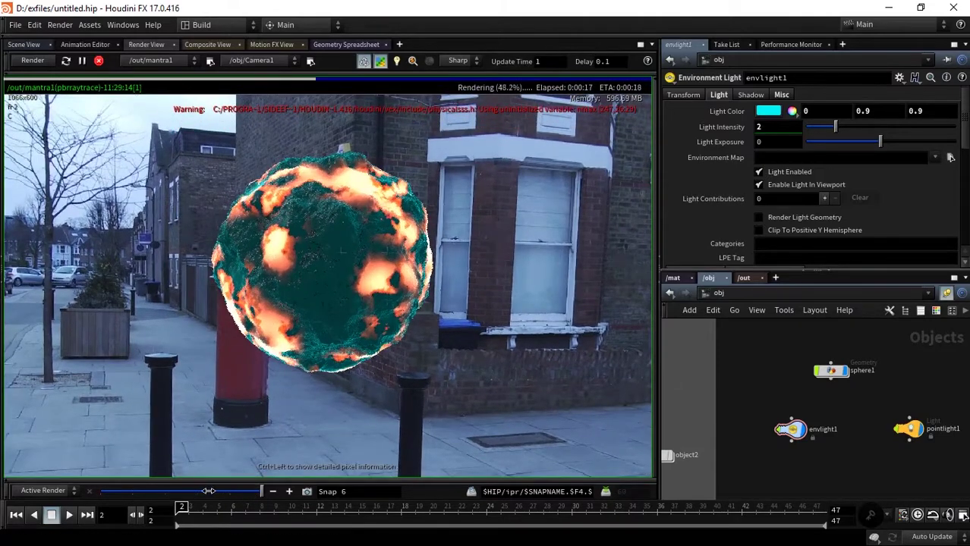
mouse_move(256, 491)
mouse_down()
mouse_move(194, 489)
mouse_move(258, 490)
mouse_move(205, 489)
mouse_move(250, 487)
mouse_up()
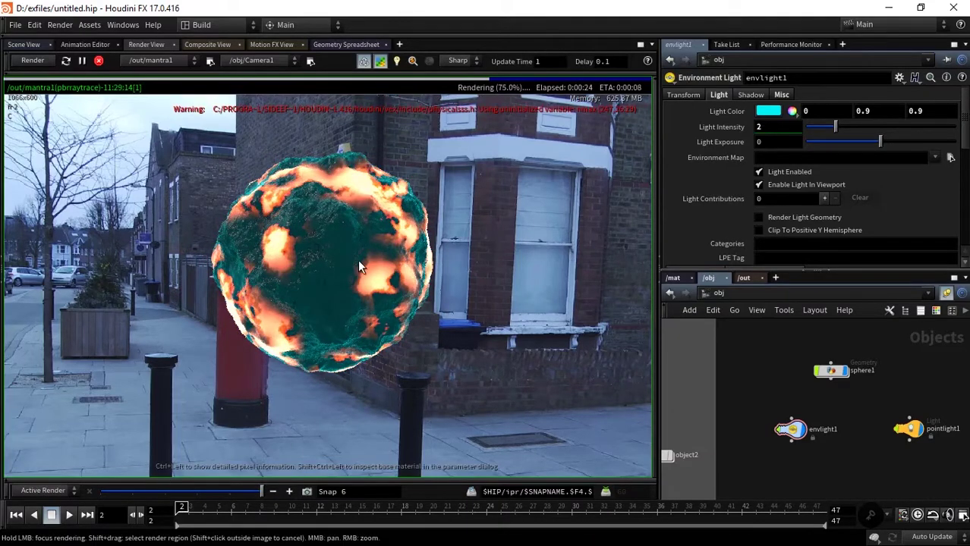
mouse_move(357, 259)
right_down()
mouse_move(334, 354)
mouse_move(368, 346)
mouse_move(320, 318)
mouse_move(313, 346)
mouse_move(286, 319)
mouse_move(286, 269)
mouse_move(235, 229)
right_up()
click(98, 61)
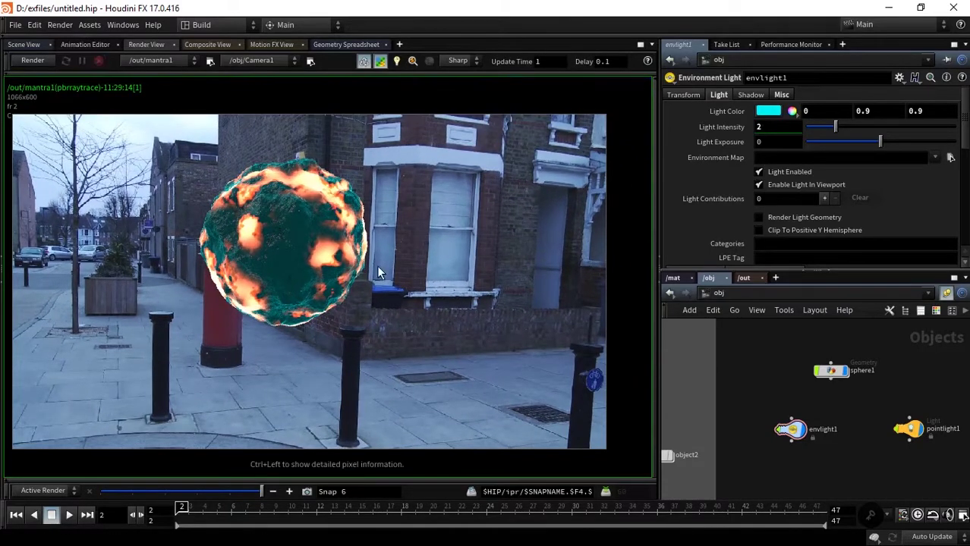
click(23, 44)
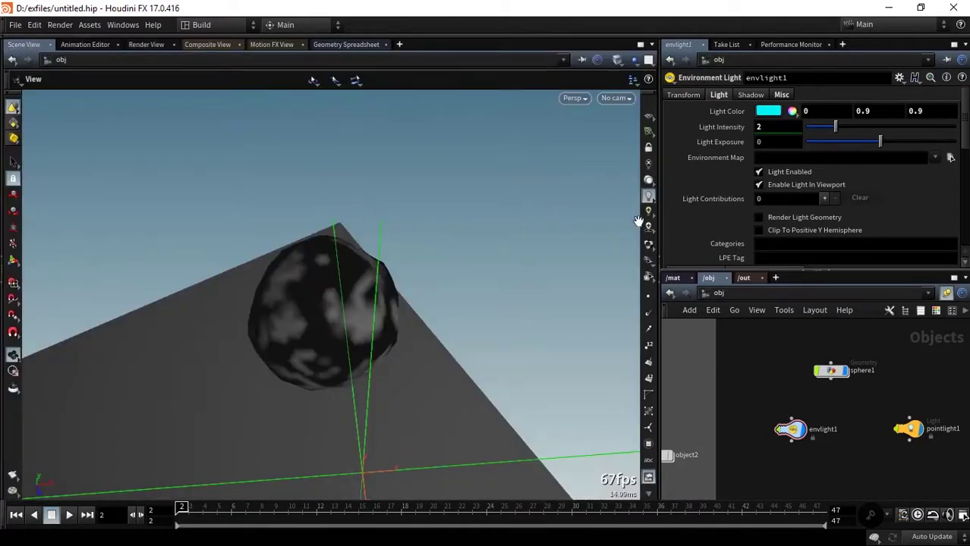
Make the viewport look through Camera1 onto the street photo
click(608, 98)
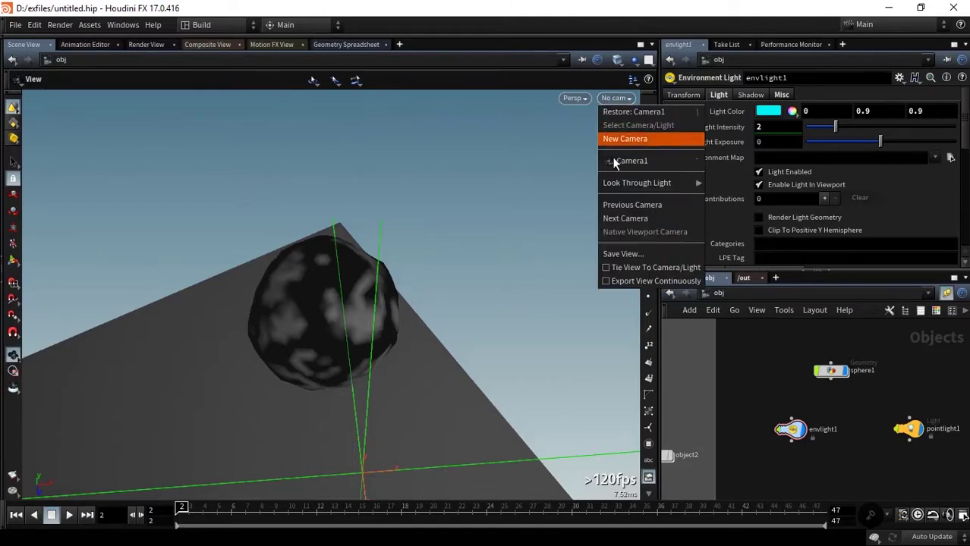
click(612, 157)
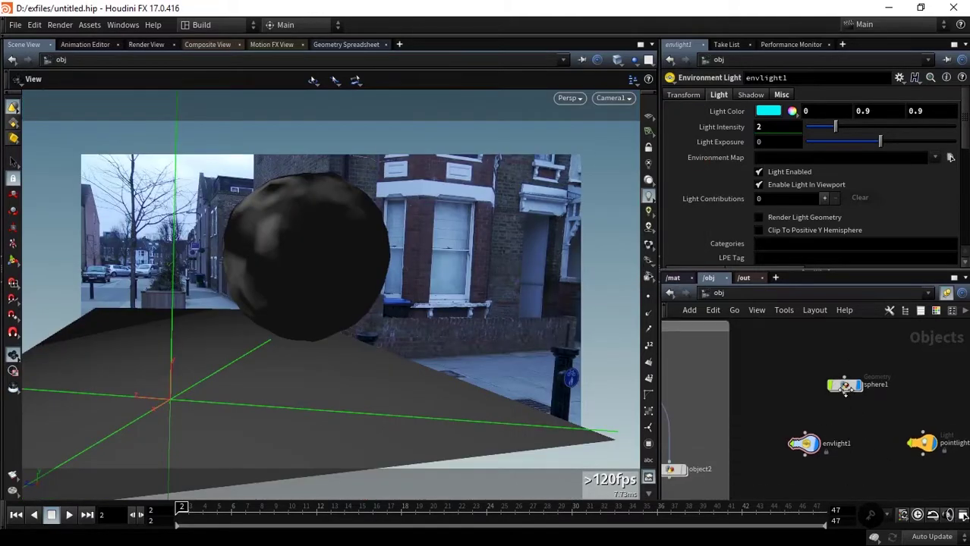
middle_drag(844, 442, 826, 407)
click(895, 407)
middle_drag(814, 458, 896, 446)
scroll(895, 445, down, 2)
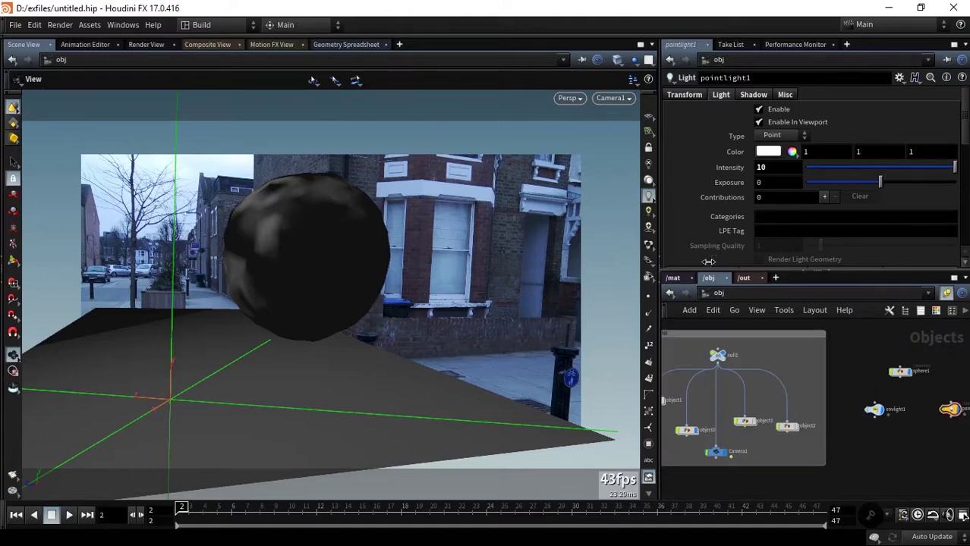
Add a Mantra node in /out beside mantra1 and name it Shadow
click(741, 279)
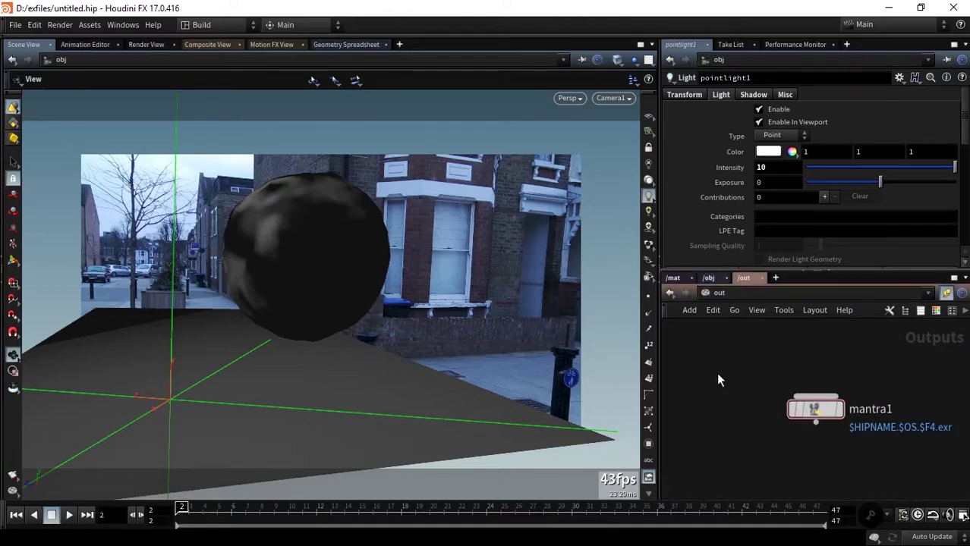
key(Tab)
text(mantra)
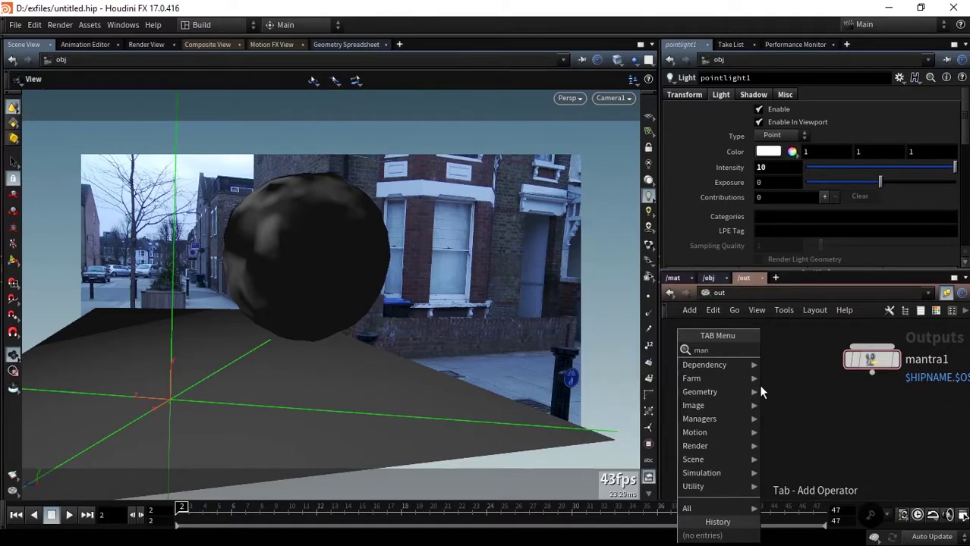
key(Return)
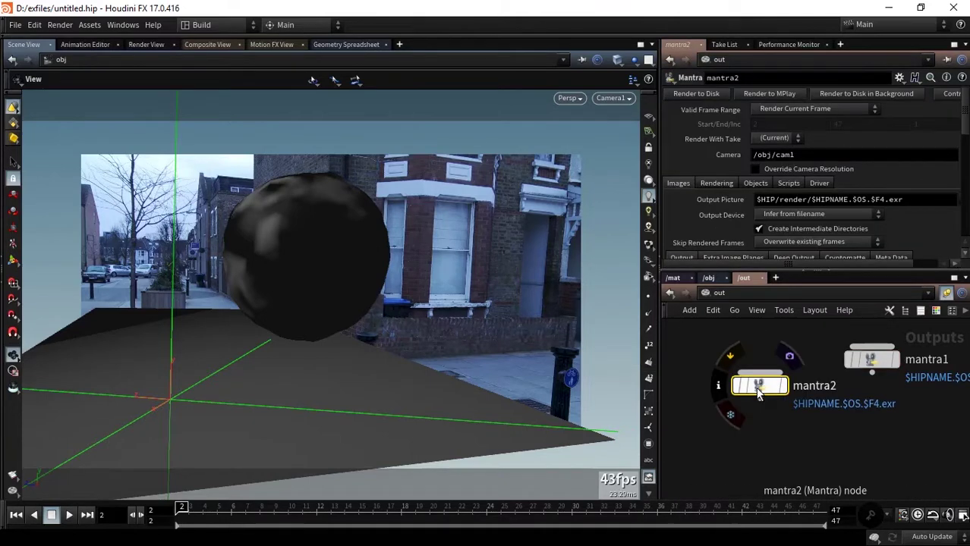
click(775, 419)
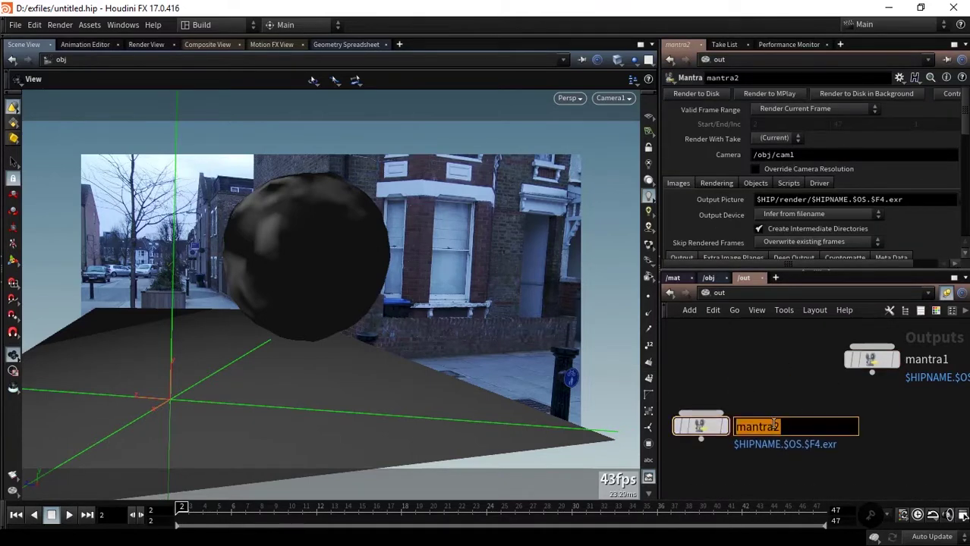
text(Shadow)
key(Return)
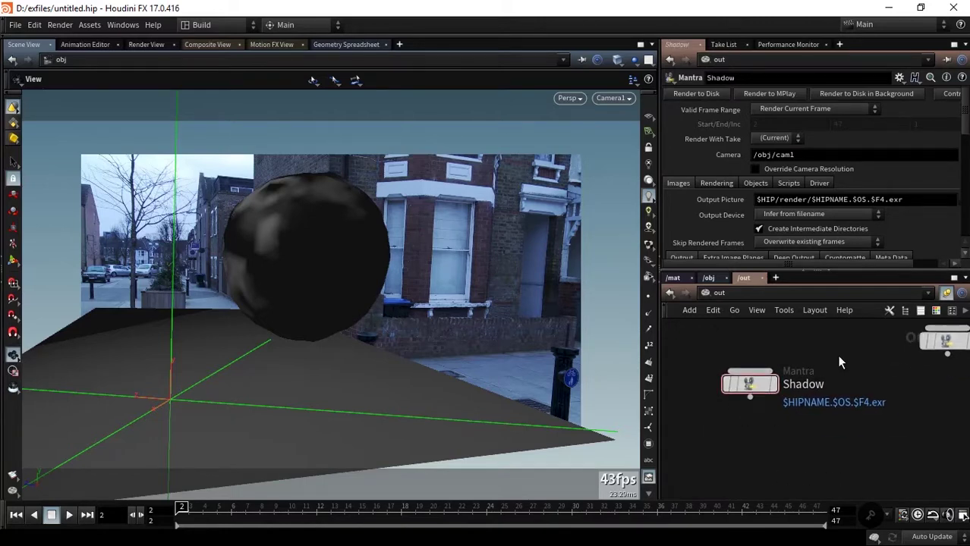
Set the Shadow render camera to /obj/Camera1
double_click(761, 154)
key(Return)
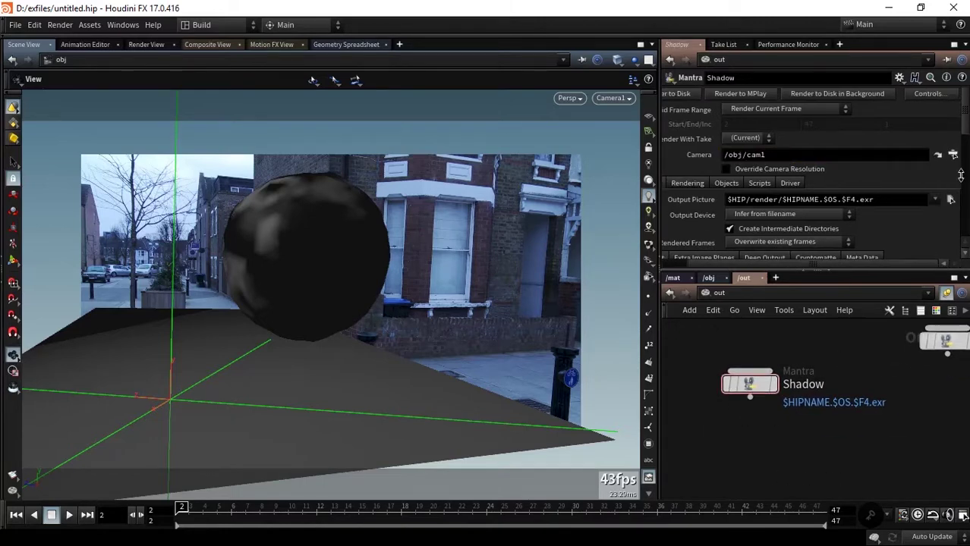
click(950, 156)
click(861, 66)
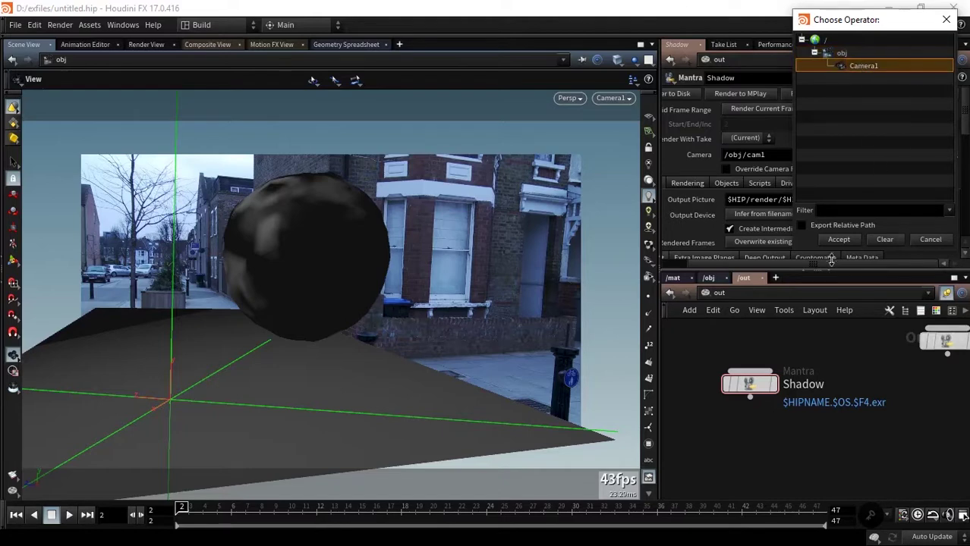
click(837, 240)
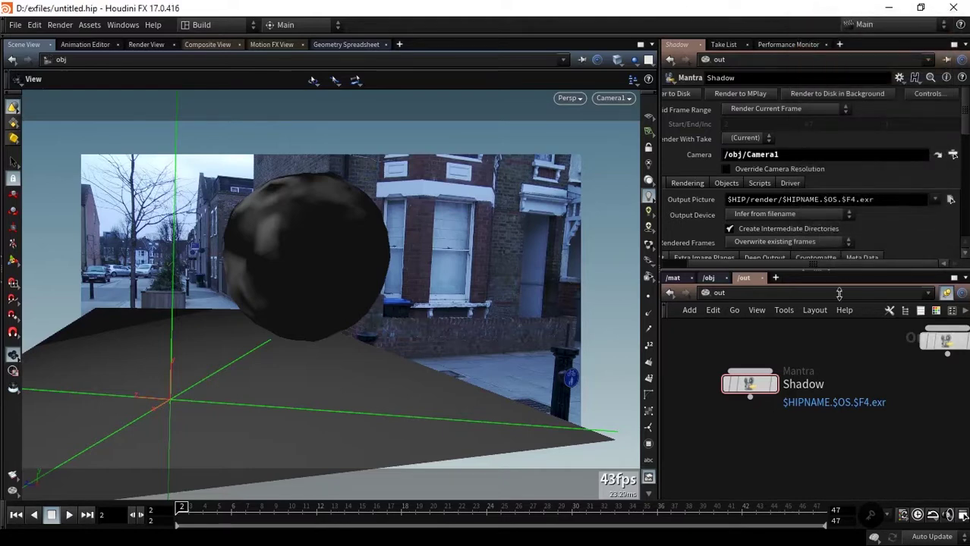
Set Forced Phantom to sphere1 and Force Objects to object0 on the Objects tab
click(734, 185)
click(733, 199)
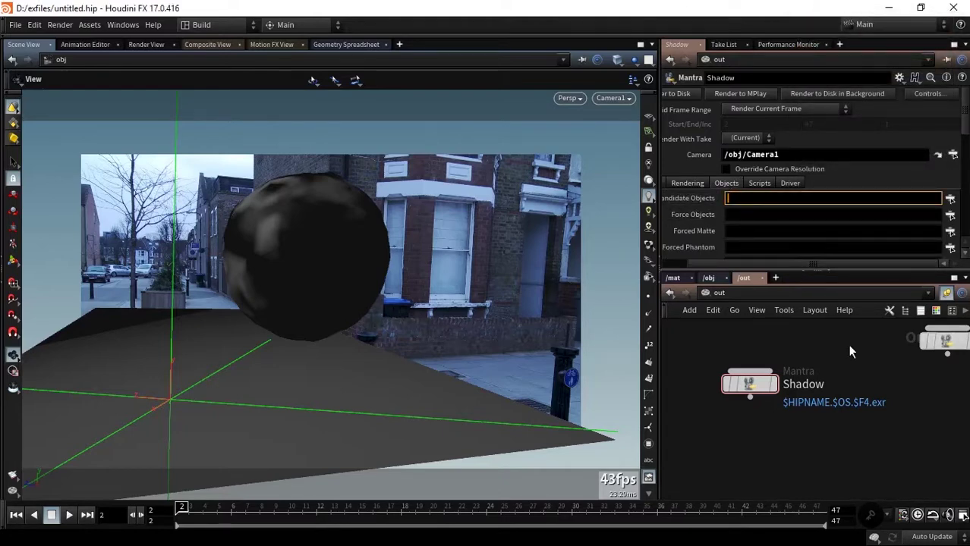
click(808, 262)
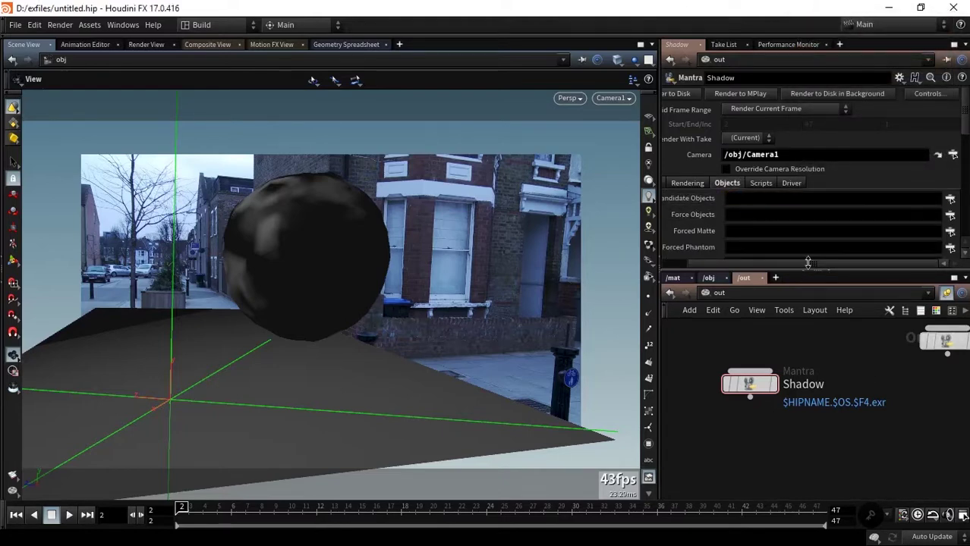
click(950, 247)
drag(792, 11, 546, 20)
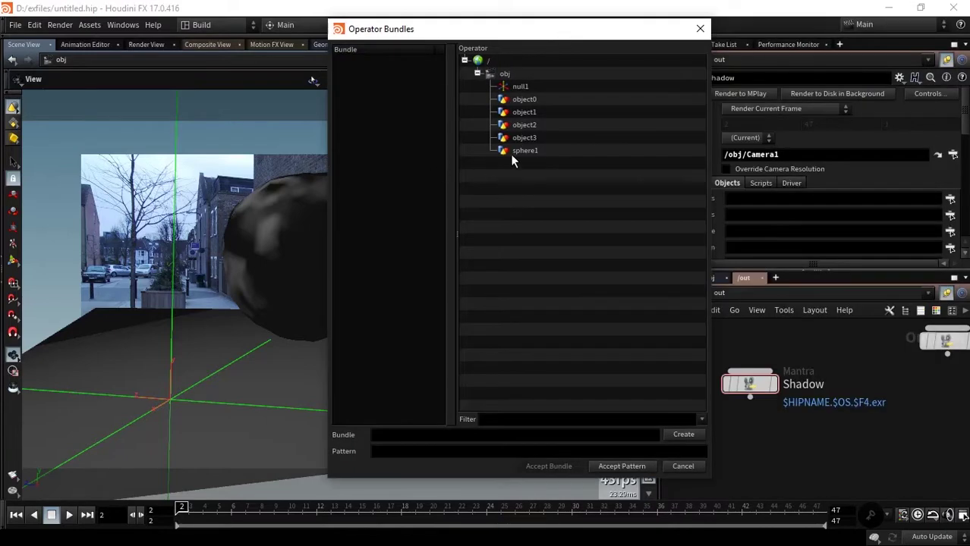
click(515, 151)
click(618, 466)
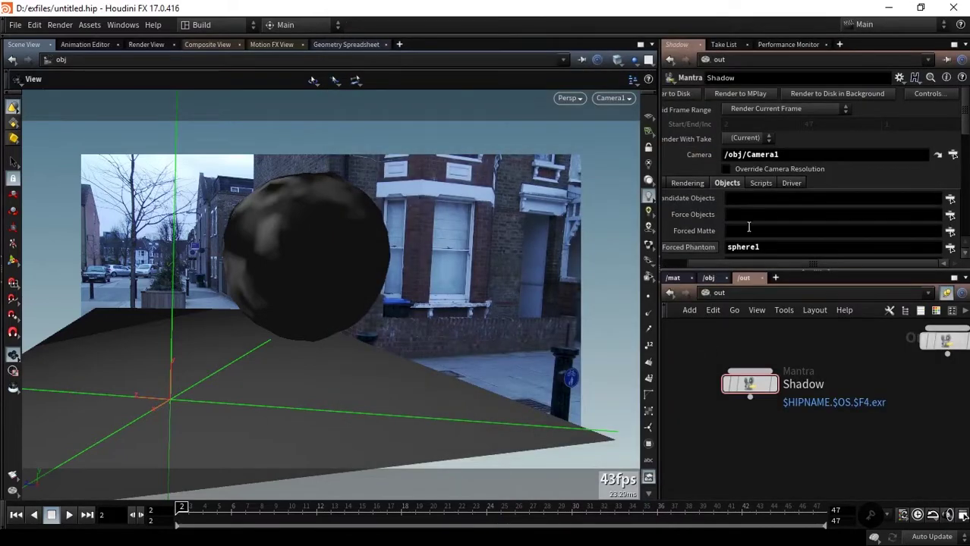
click(950, 216)
click(524, 99)
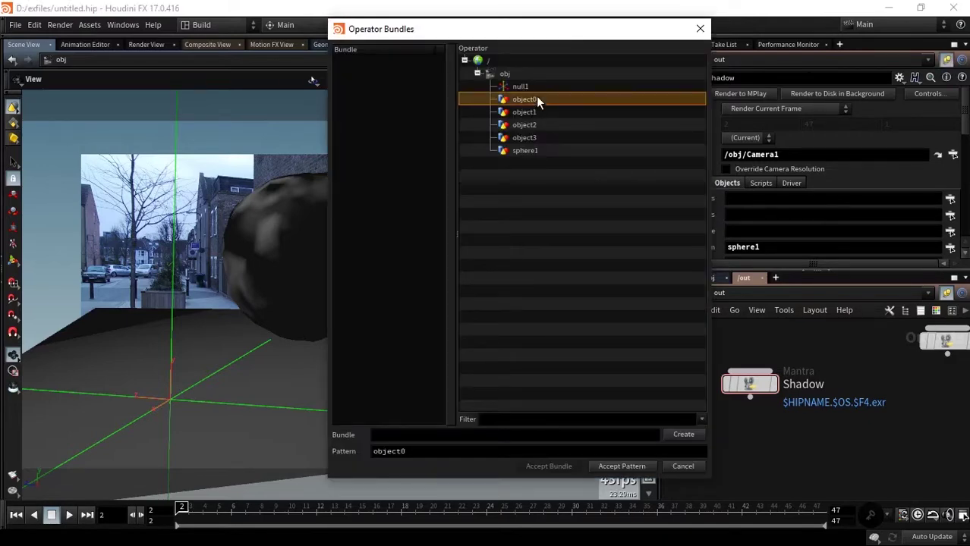
click(606, 464)
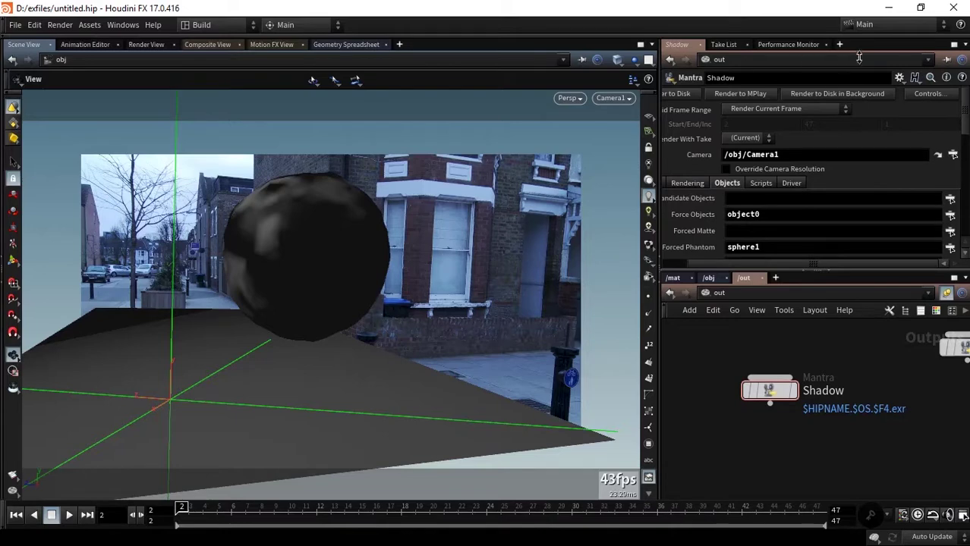
click(840, 44)
mouse_move(875, 71)
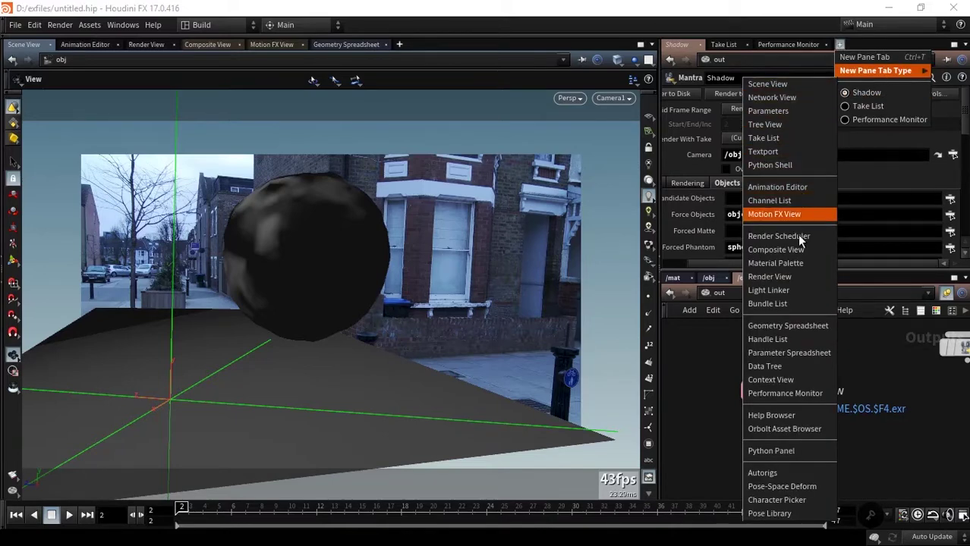
Add a Shadow Matte material to /mat from a Material Palette pane
click(795, 262)
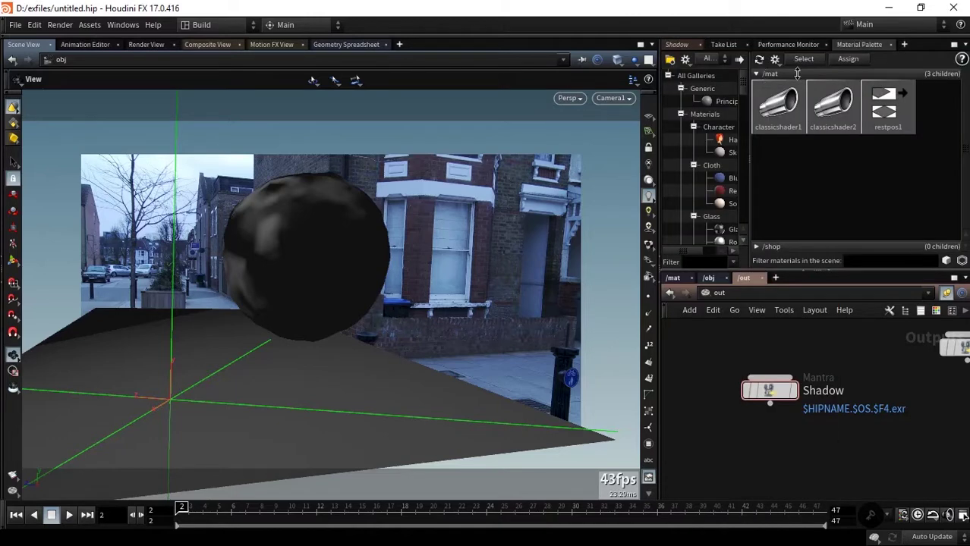
mouse_move(741, 86)
mouse_down()
mouse_move(741, 158)
mouse_move(791, 162)
mouse_move(786, 177)
mouse_up()
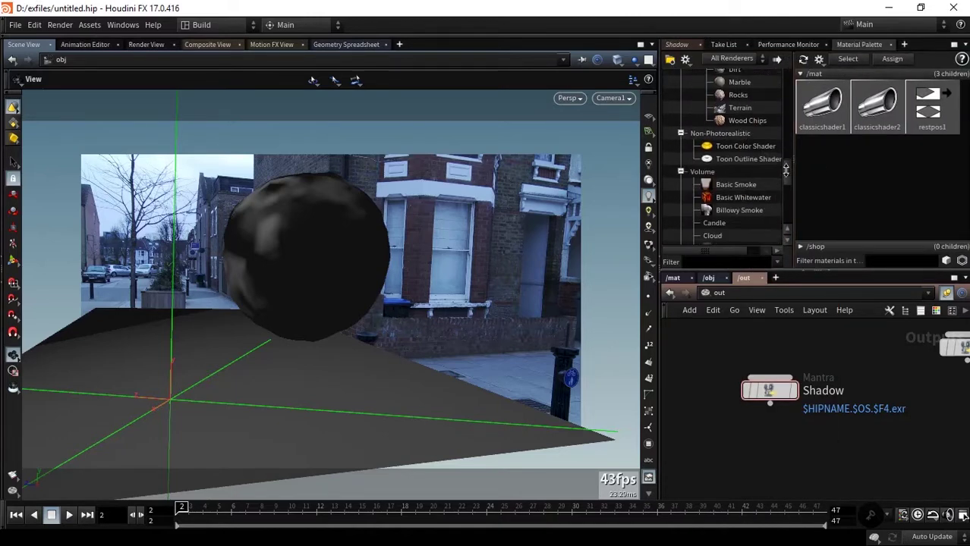
scroll(757, 163, down, 5)
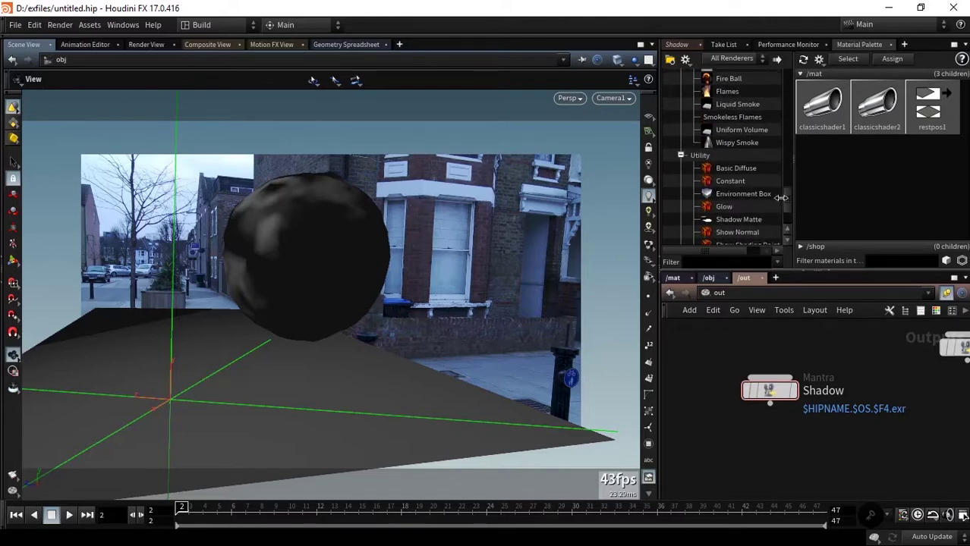
drag(741, 219, 856, 204)
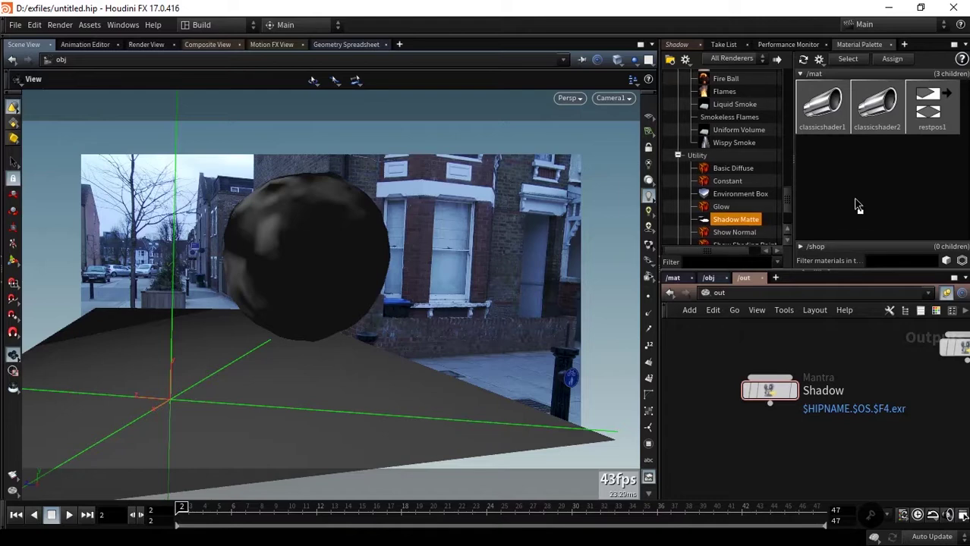
Delete classicshader1 and apply the shadowmatte material to the ground plane
click(670, 278)
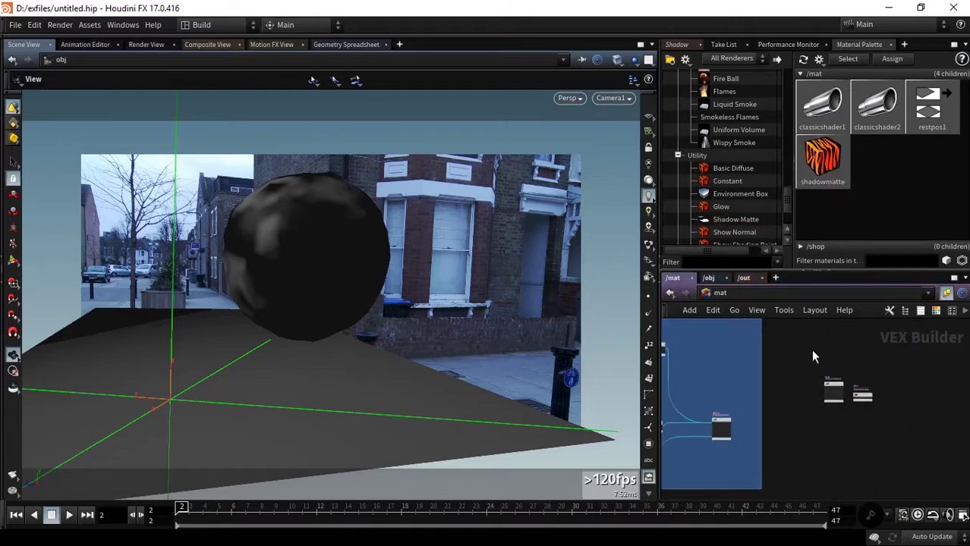
click(833, 391)
key(Delete)
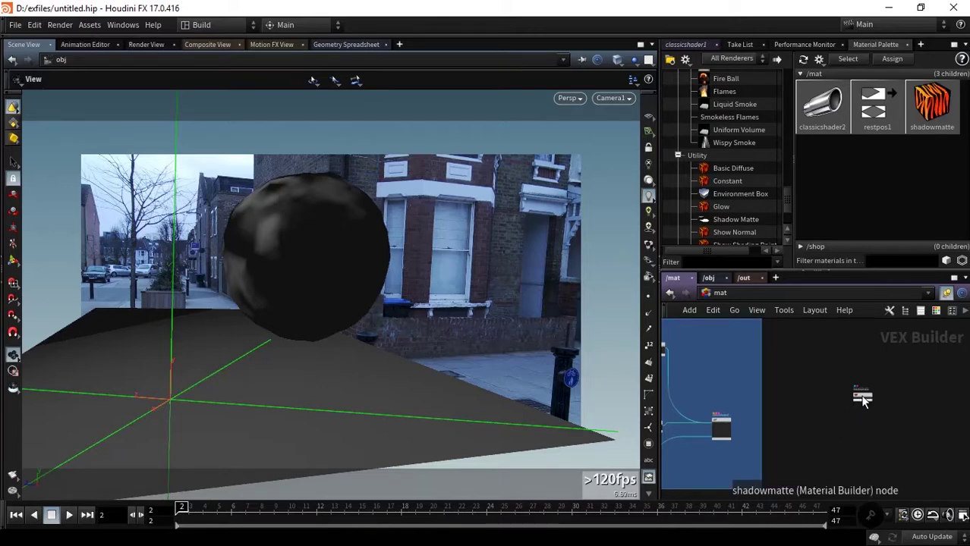
drag(862, 395, 831, 368)
middle_drag(830, 368, 877, 409)
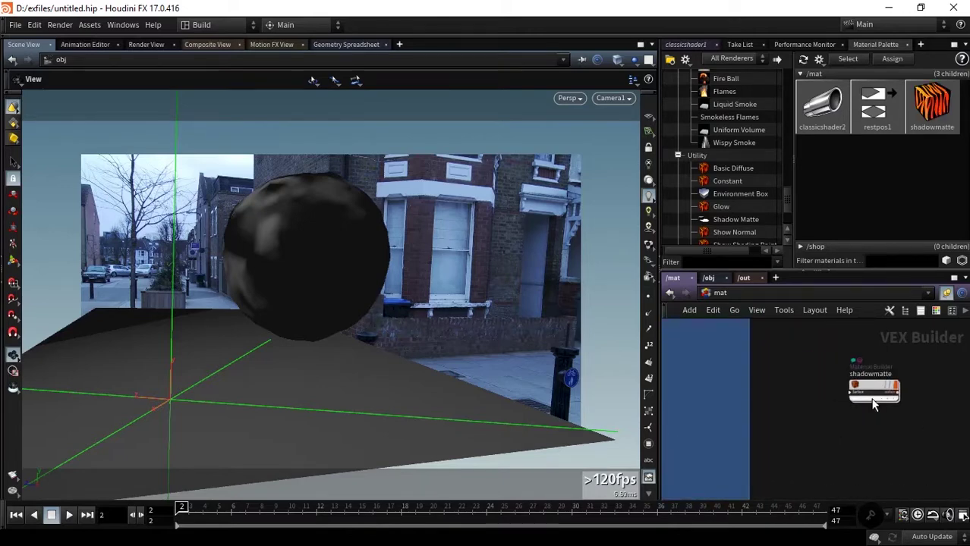
drag(347, 369, 343, 375)
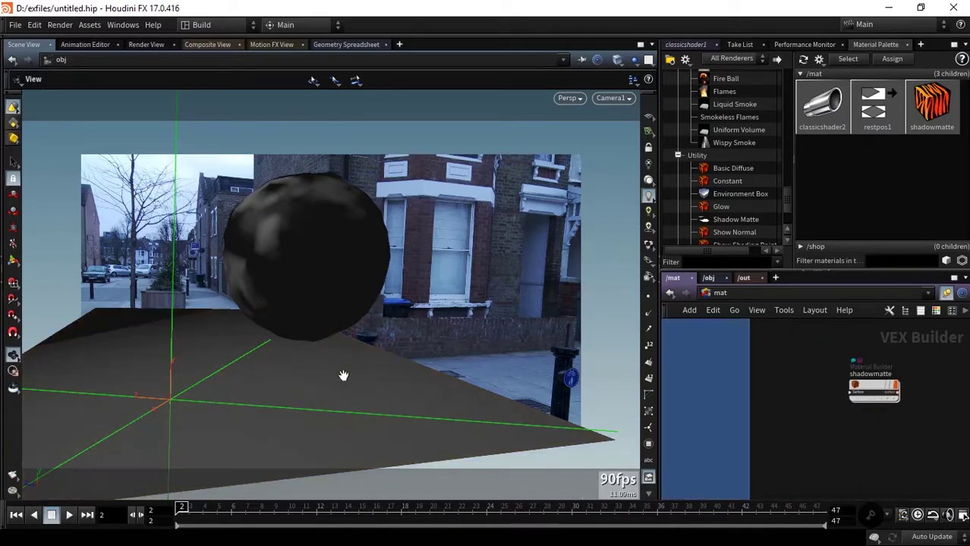
key(h)
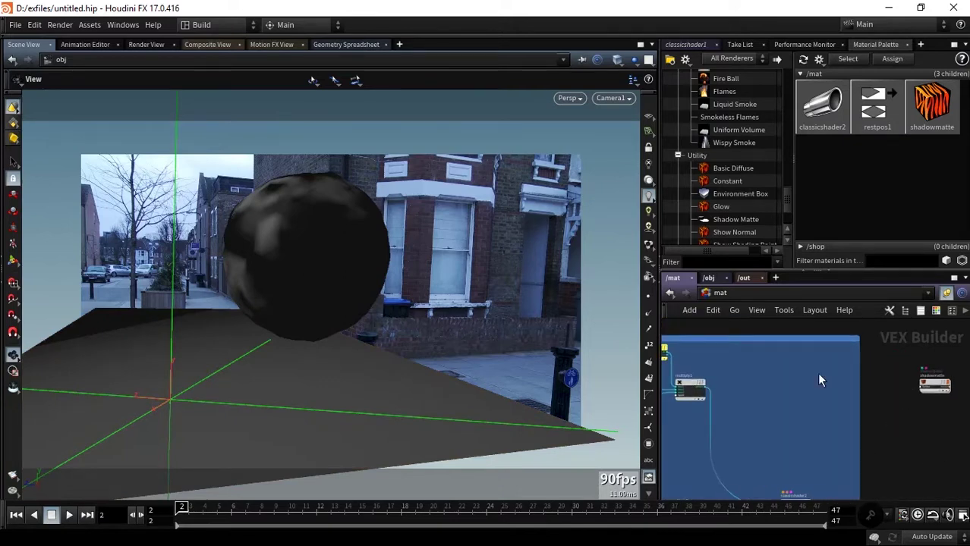
Return to the Shadow render node's parameters in the output network
click(743, 278)
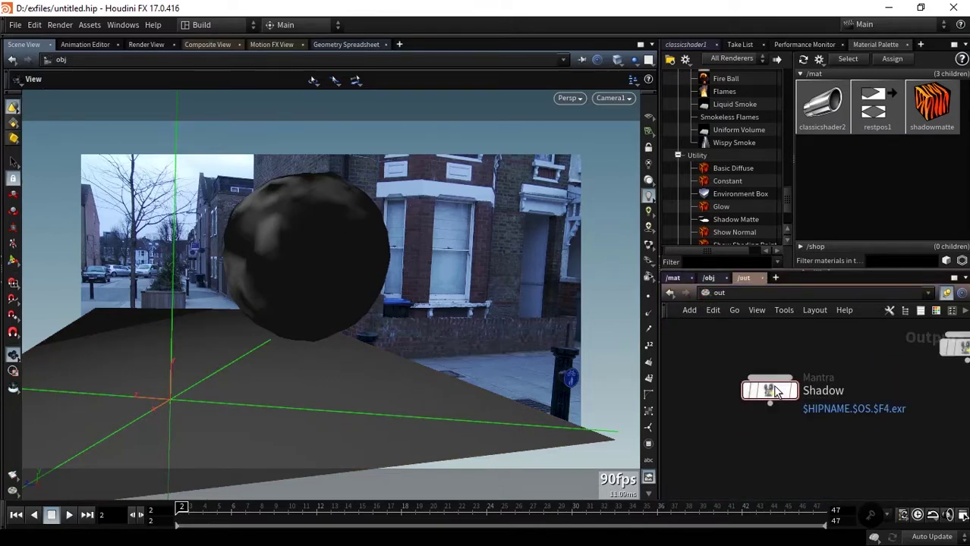
click(677, 44)
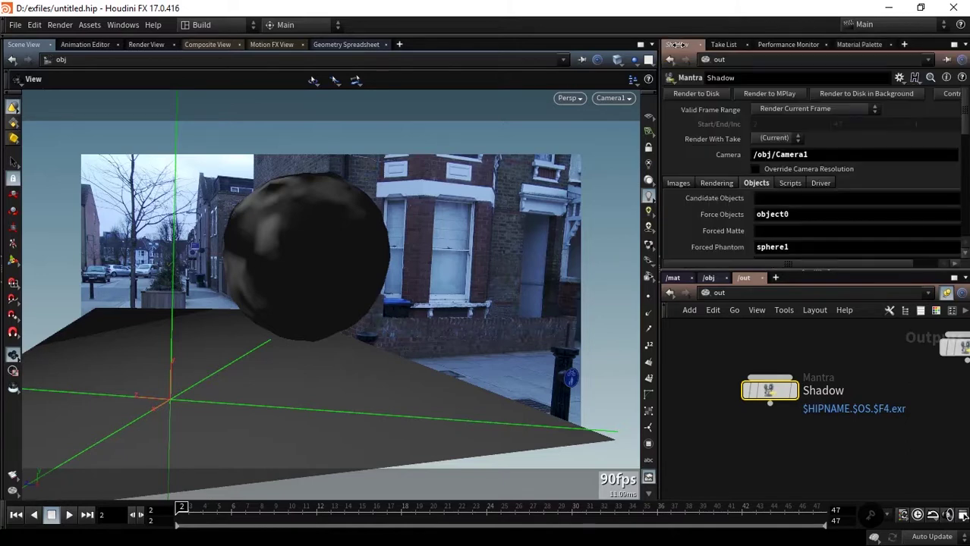
scroll(785, 171, down, 5)
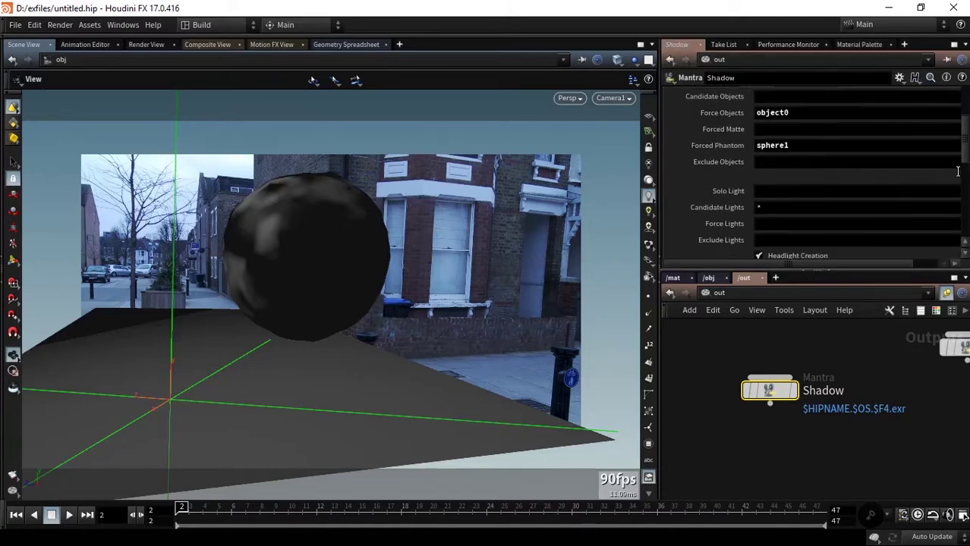
scroll(786, 171, down, 3)
scroll(786, 171, up, 1)
scroll(786, 171, up, 2)
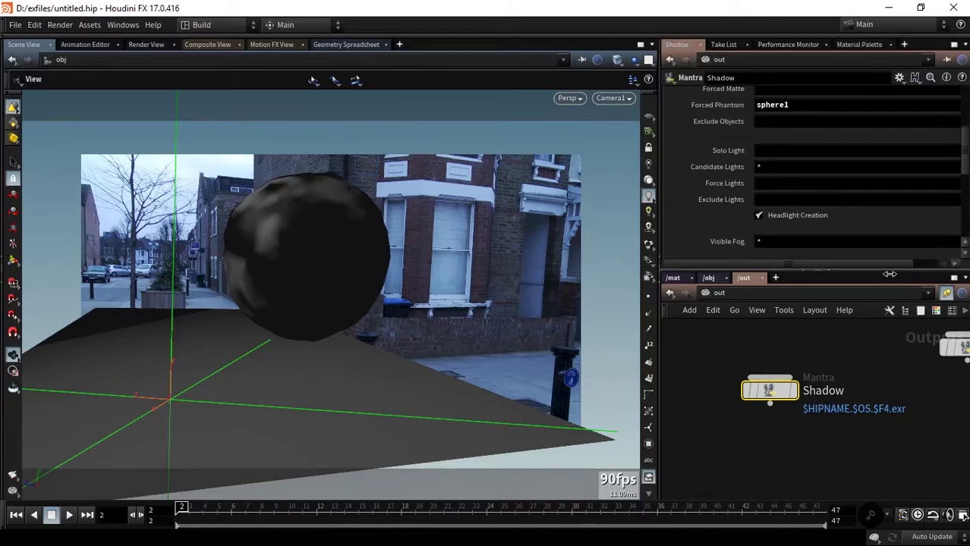
Leave Candidate Lights empty and force pointlight1 as the Shadow render's only light
click(949, 167)
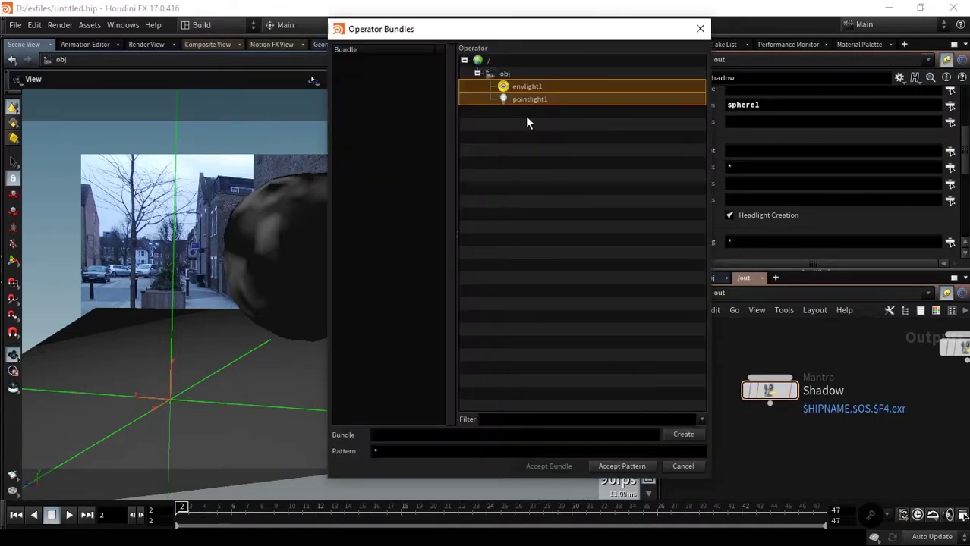
click(532, 100)
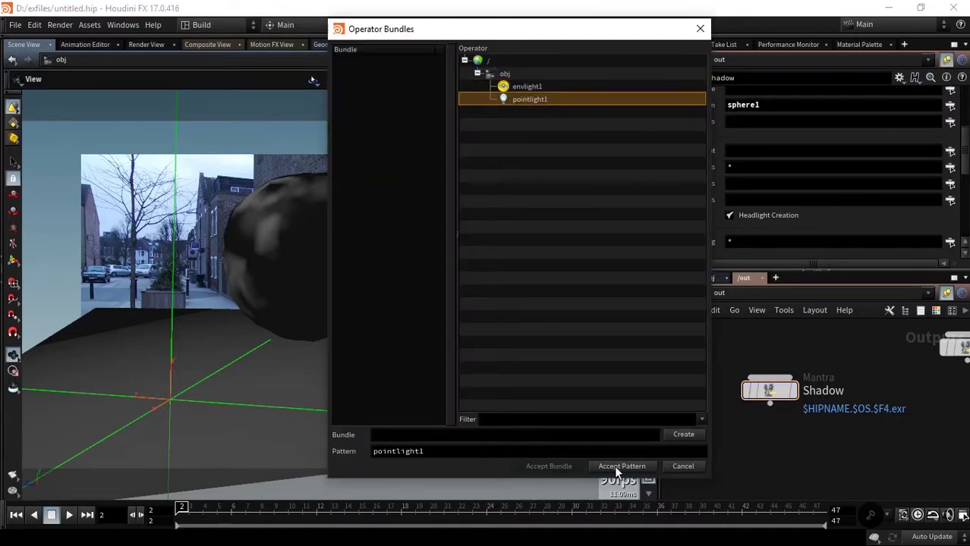
click(616, 468)
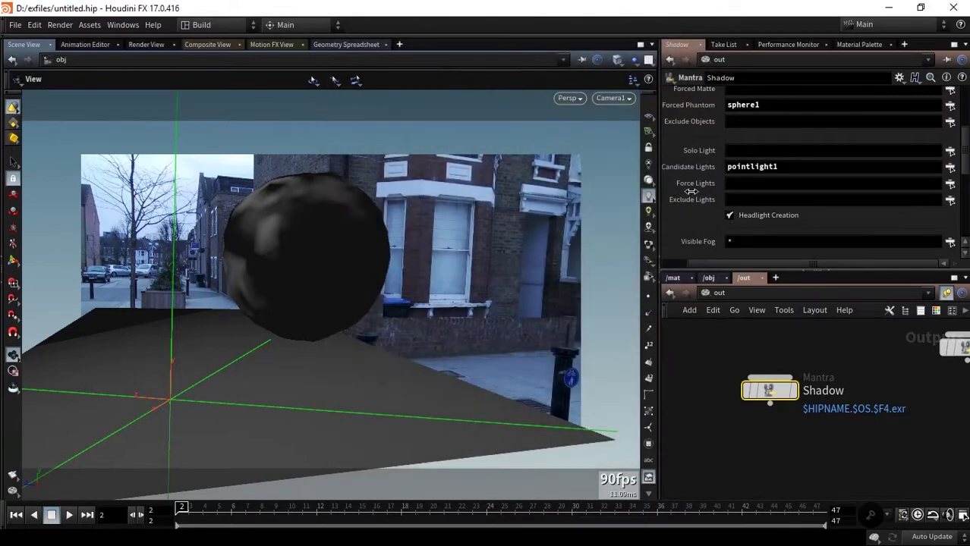
double_click(797, 166)
key(BackSpace)
click(951, 183)
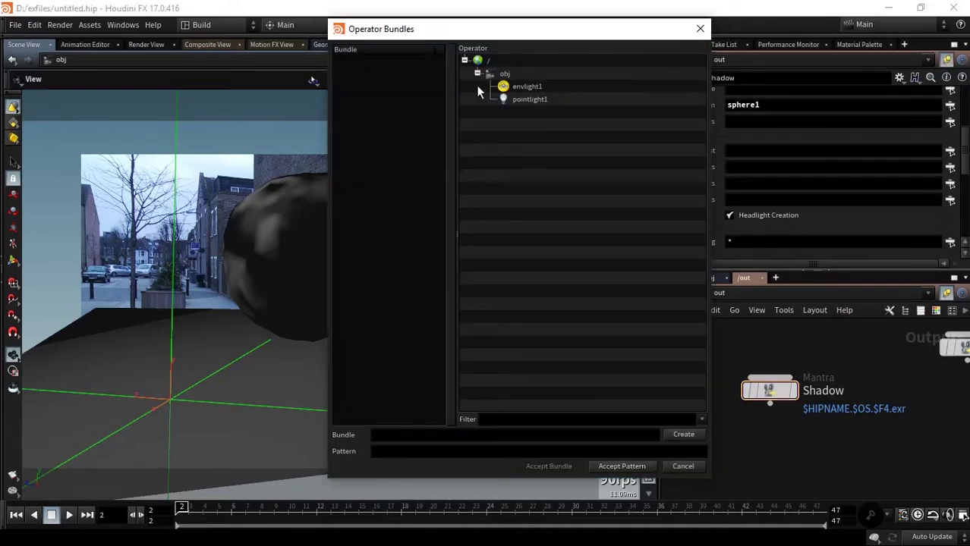
click(522, 99)
click(618, 467)
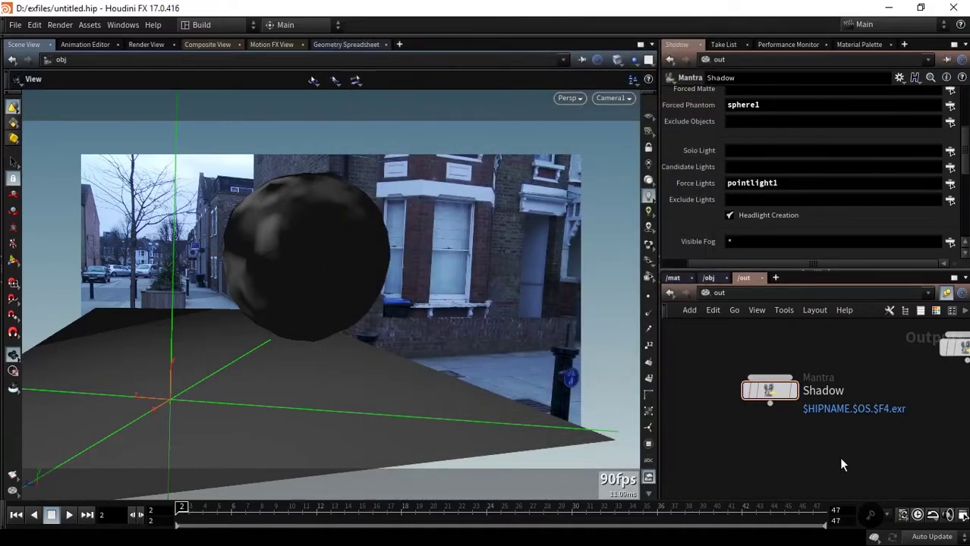
drag(849, 265, 825, 265)
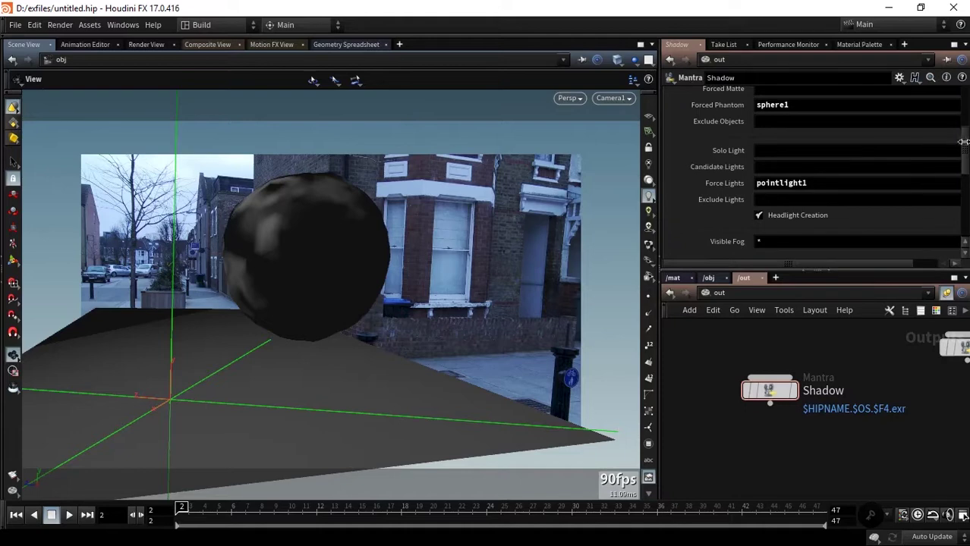
drag(962, 141, 951, 100)
Switch the Shadow node to Physically Based Rendering, disable depth of field and allow motion blur
click(719, 182)
click(831, 199)
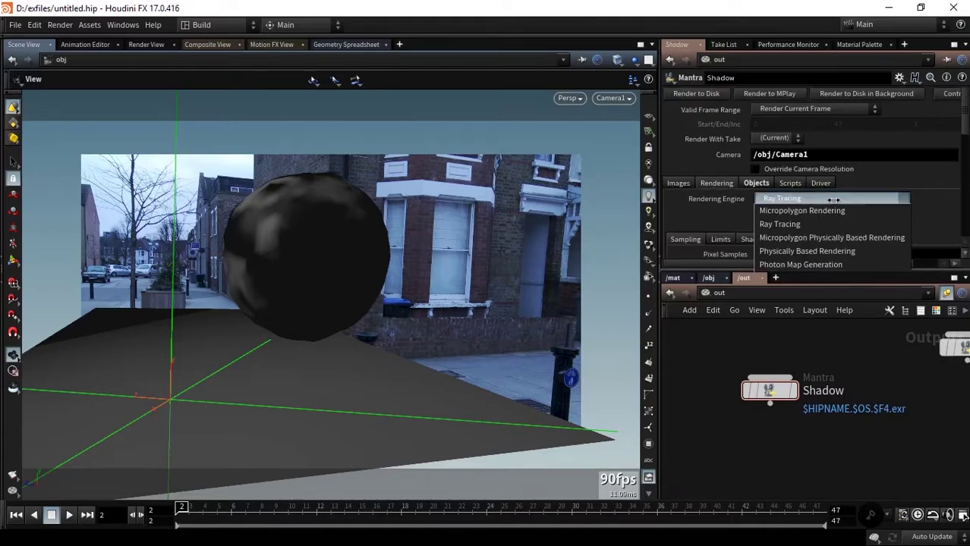
click(821, 251)
click(801, 214)
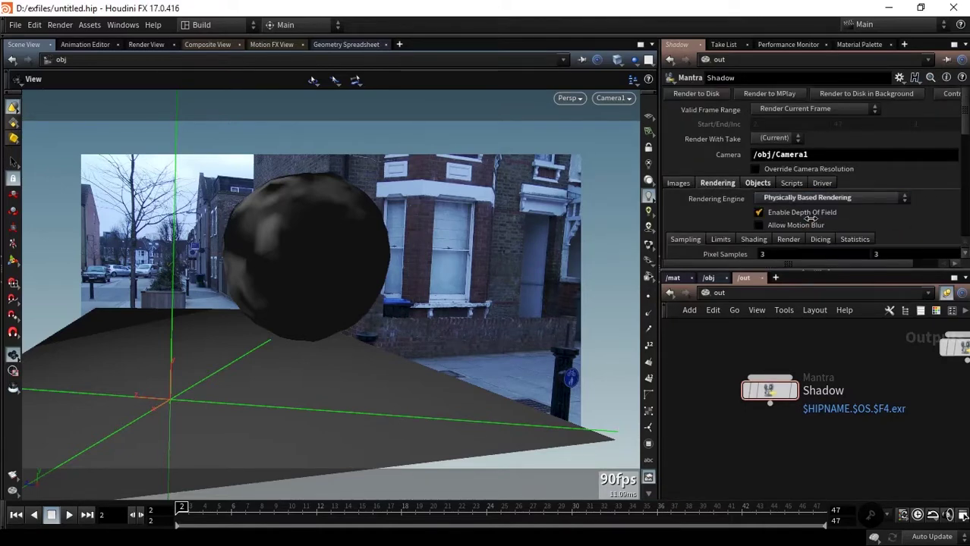
click(795, 213)
click(794, 226)
drag(965, 111, 964, 160)
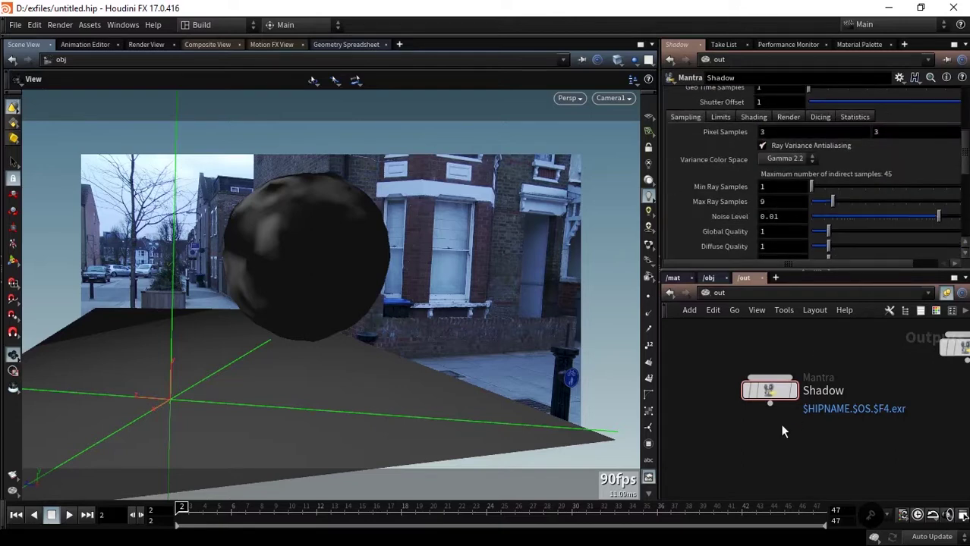
middle_drag(783, 431, 848, 439)
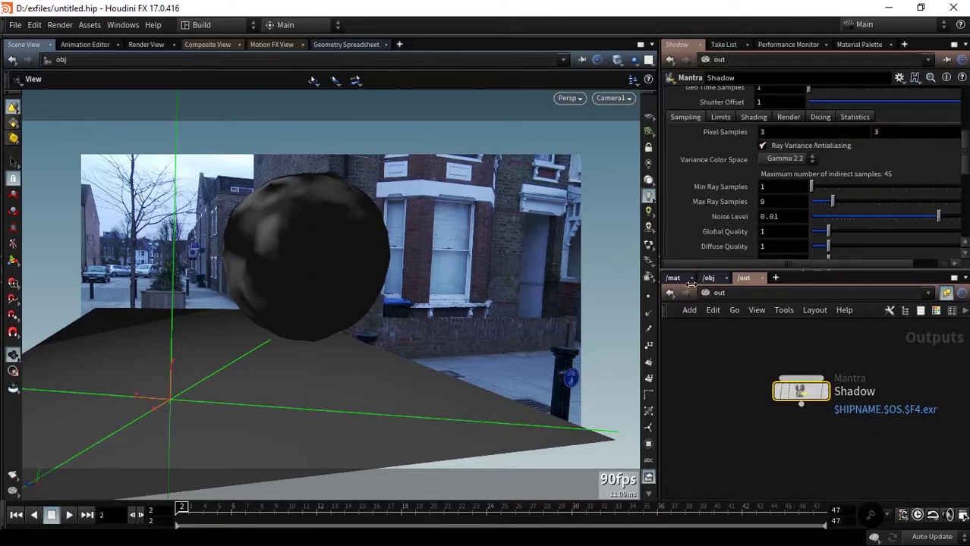
Return to Render View and briefly inspect the Camera1 parameter window before closing it
click(146, 46)
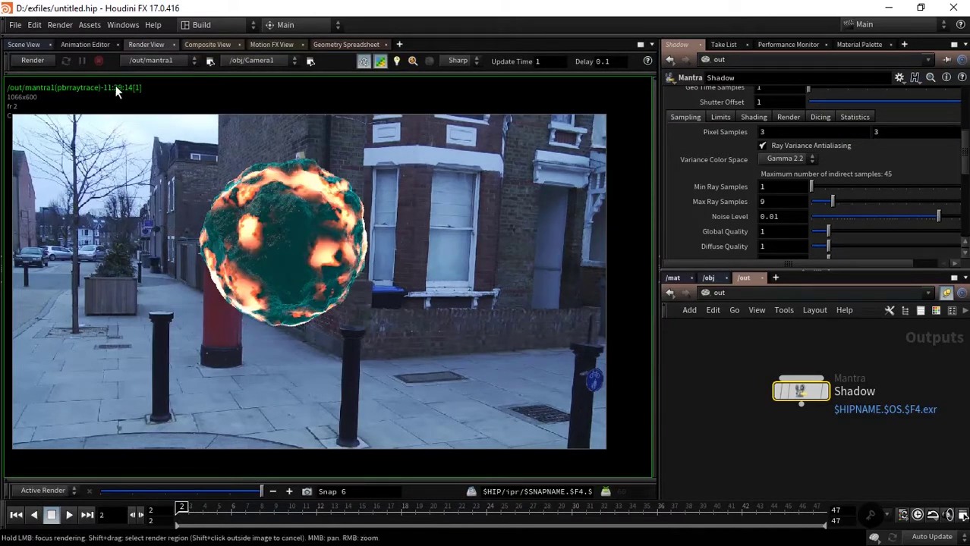
click(310, 61)
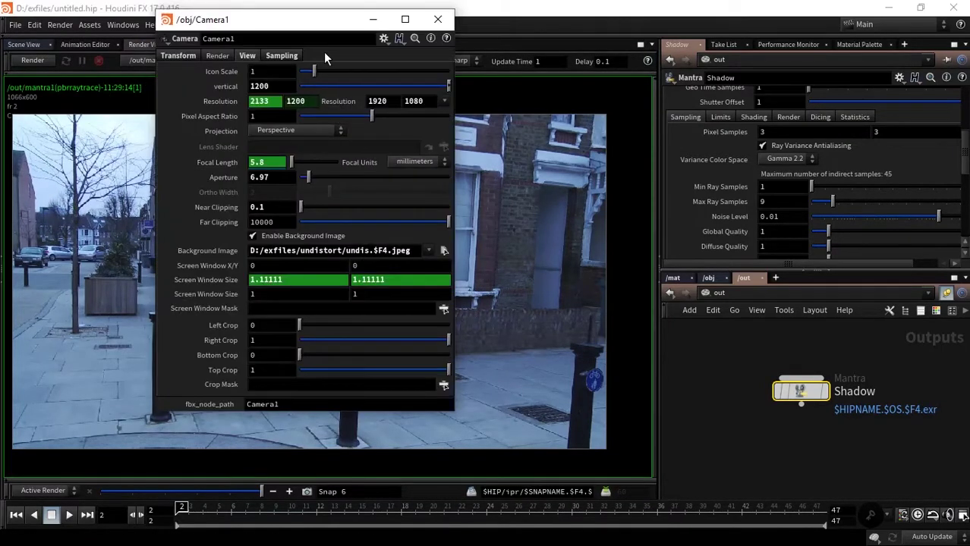
drag(367, 27, 482, 27)
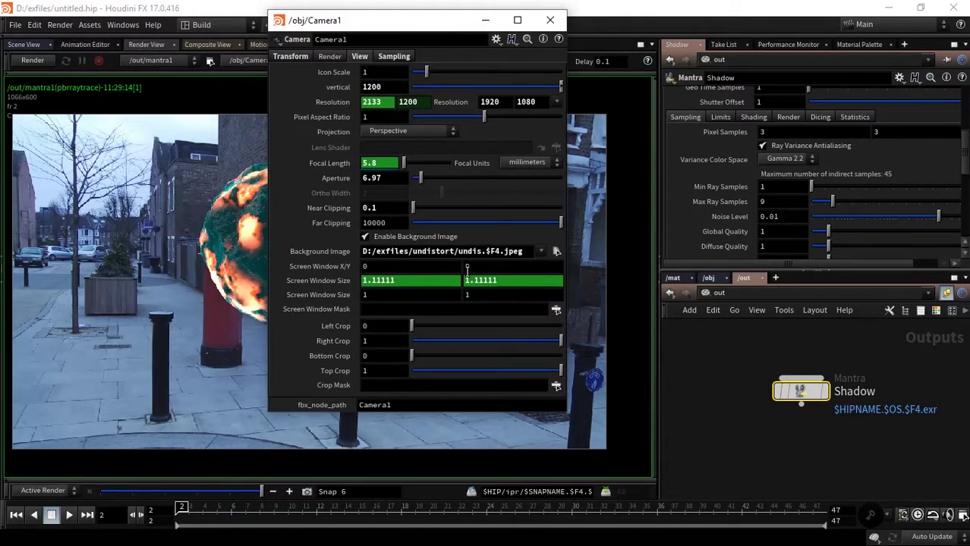
click(551, 17)
click(310, 61)
click(550, 20)
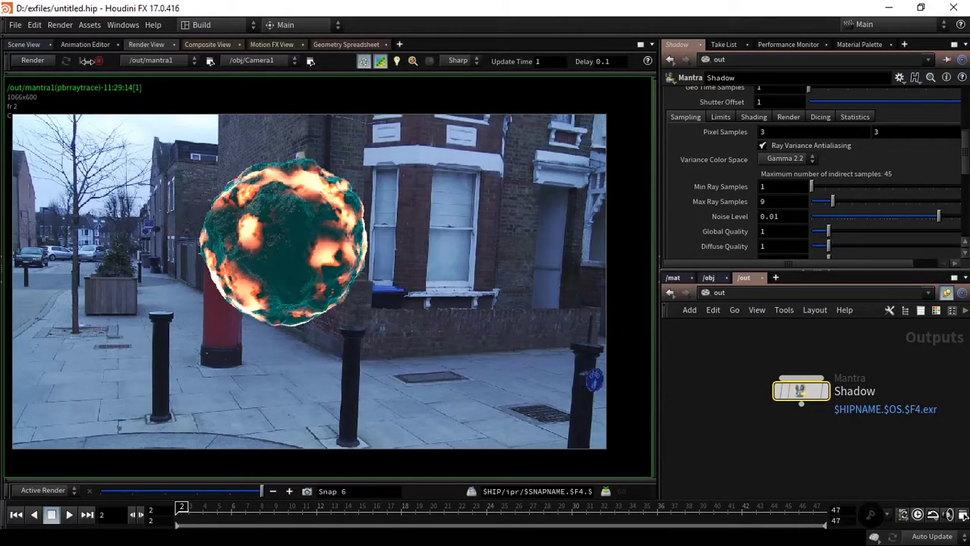
Render the /out/Shadow pass in the Render View
click(172, 60)
click(159, 80)
click(29, 61)
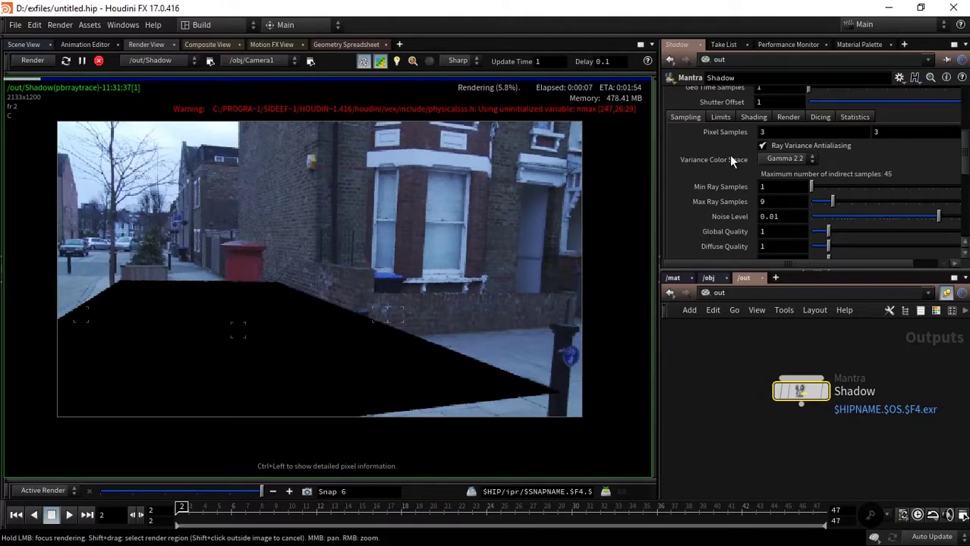
scroll(954, 110, up, 4)
scroll(954, 110, up, 2)
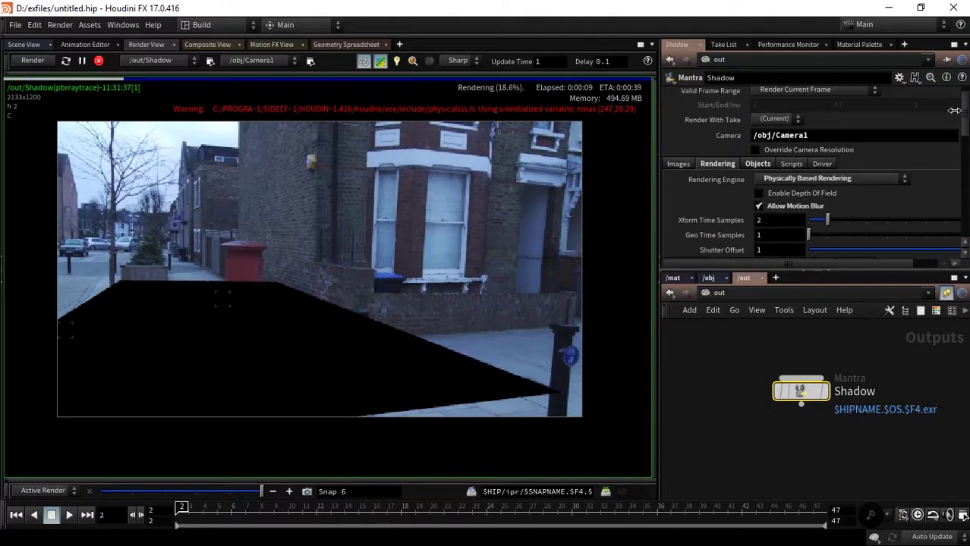
scroll(954, 110, up, 1)
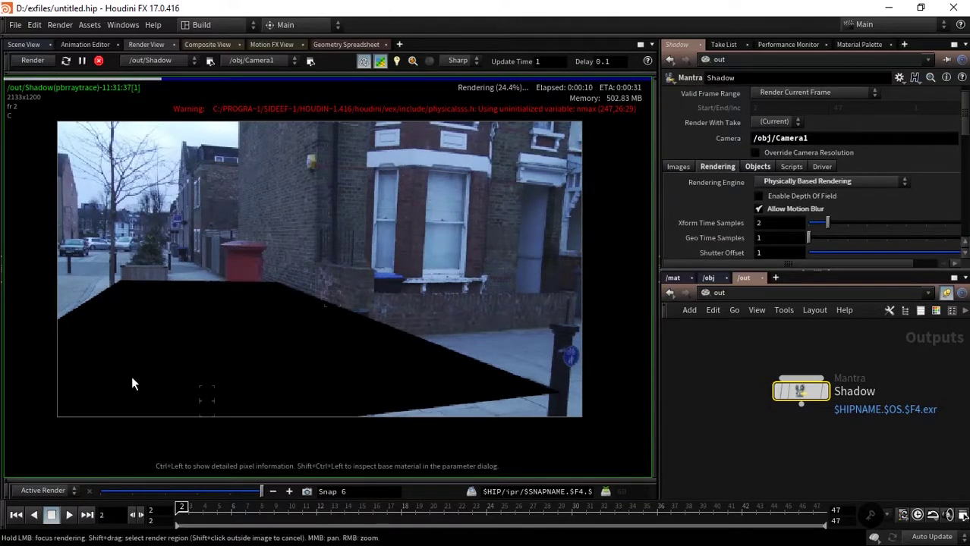
View the render's alpha channel, stop the render, and show the /obj network
click(141, 481)
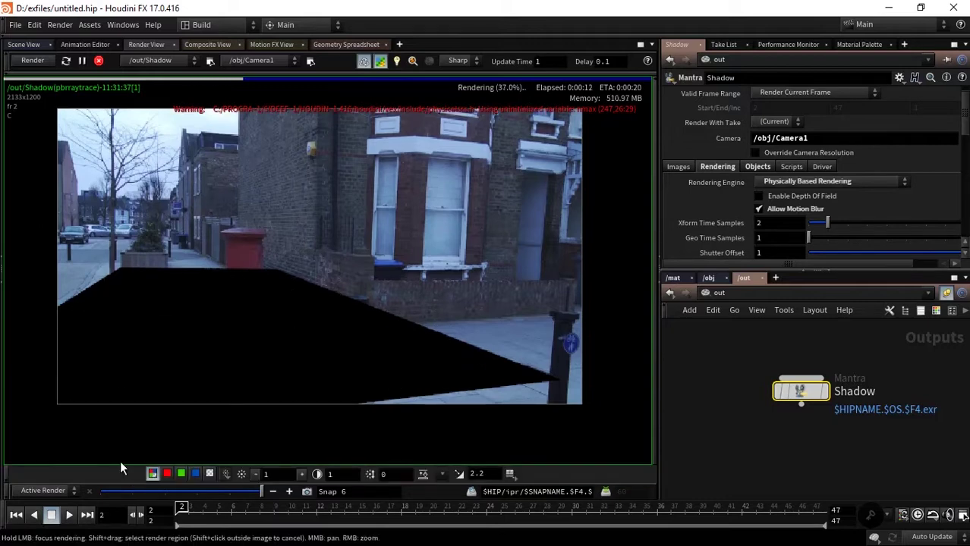
click(209, 473)
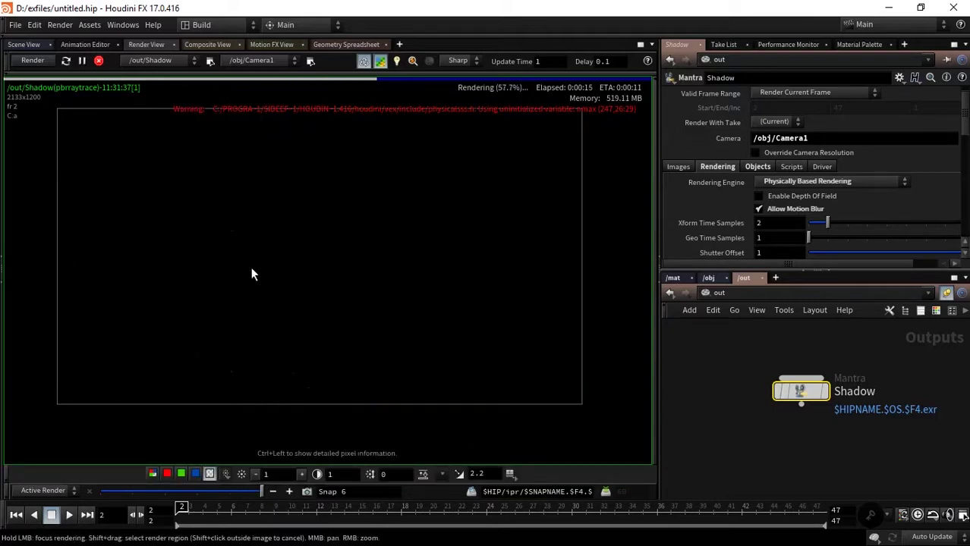
scroll(363, 309, up, 1)
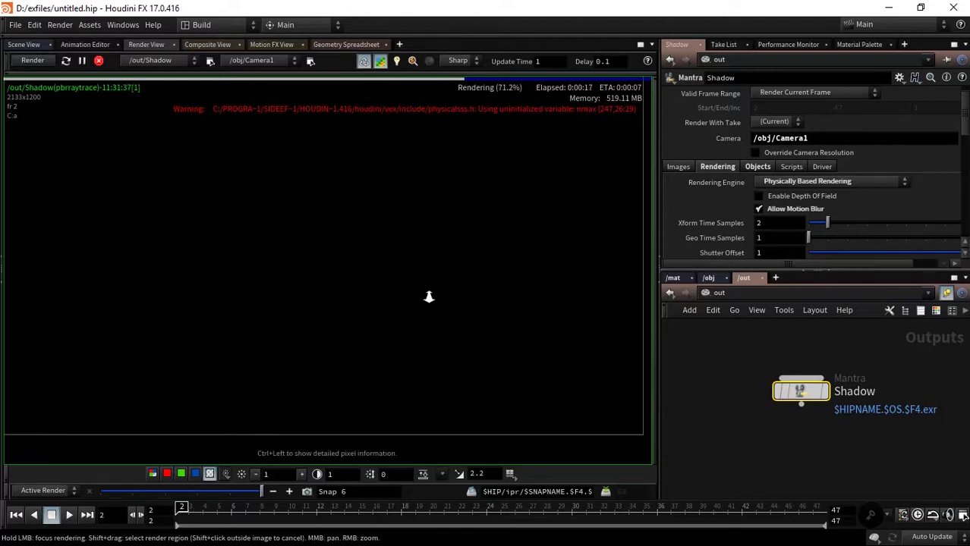
click(97, 61)
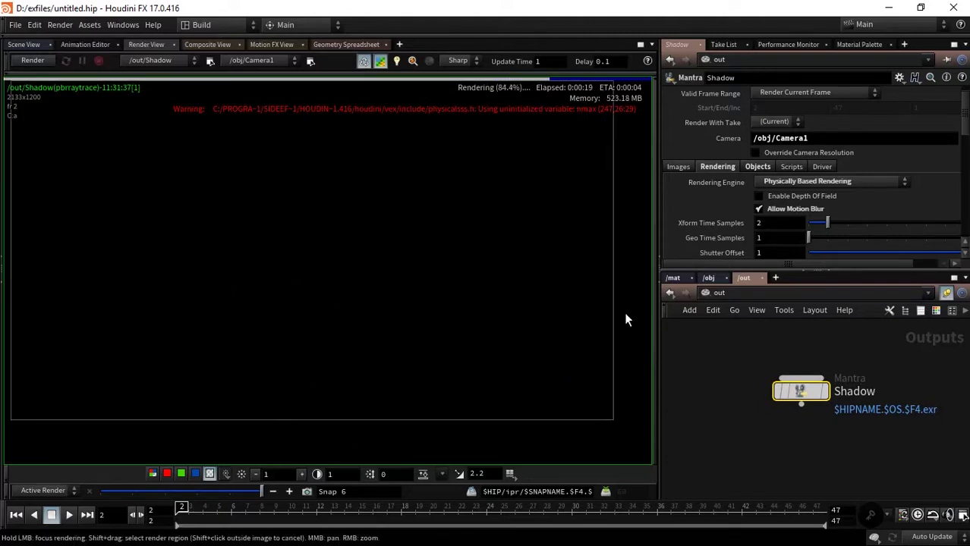
click(709, 278)
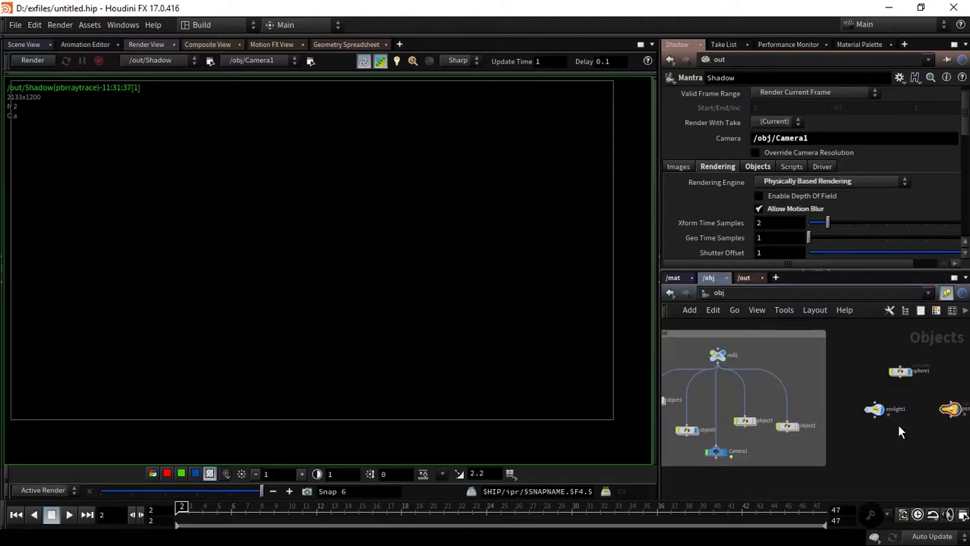
Enable Render Polygons As Subdivision (Mantra) on object0's Render tab
click(806, 408)
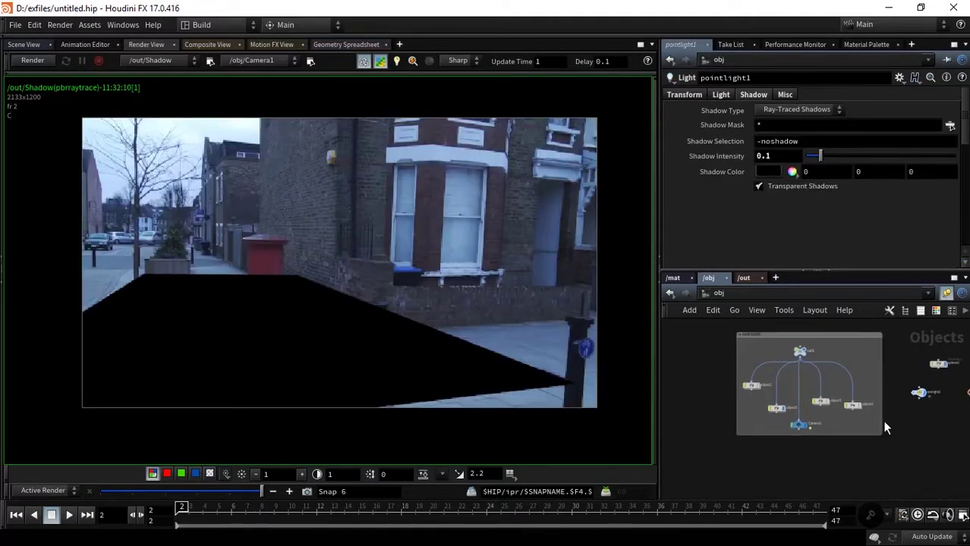
scroll(884, 428, up, 3)
click(776, 374)
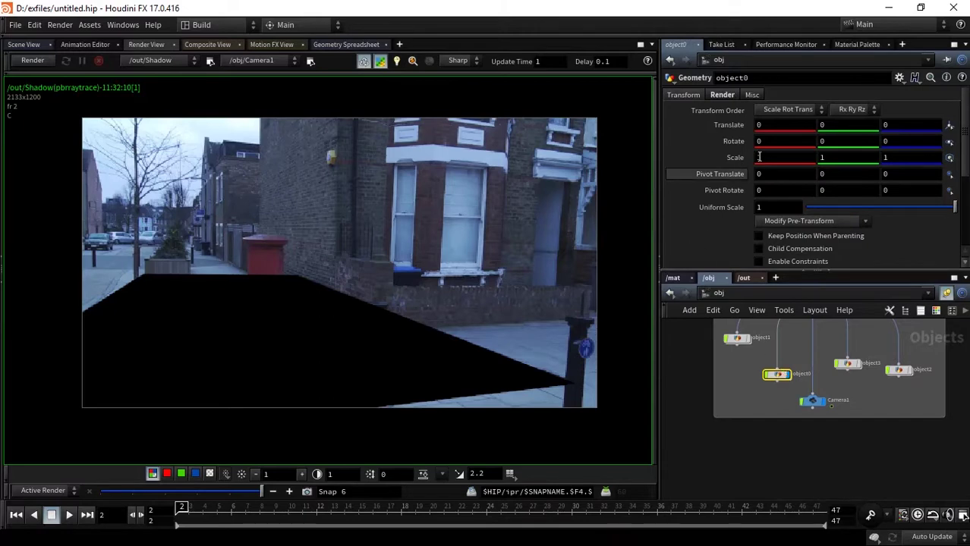
scroll(775, 376, up, 1)
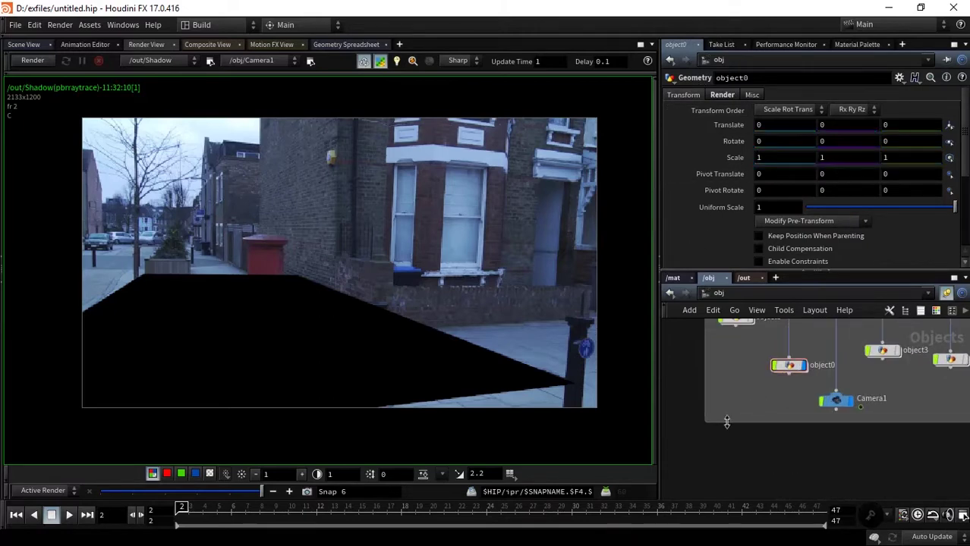
scroll(776, 376, up, 2)
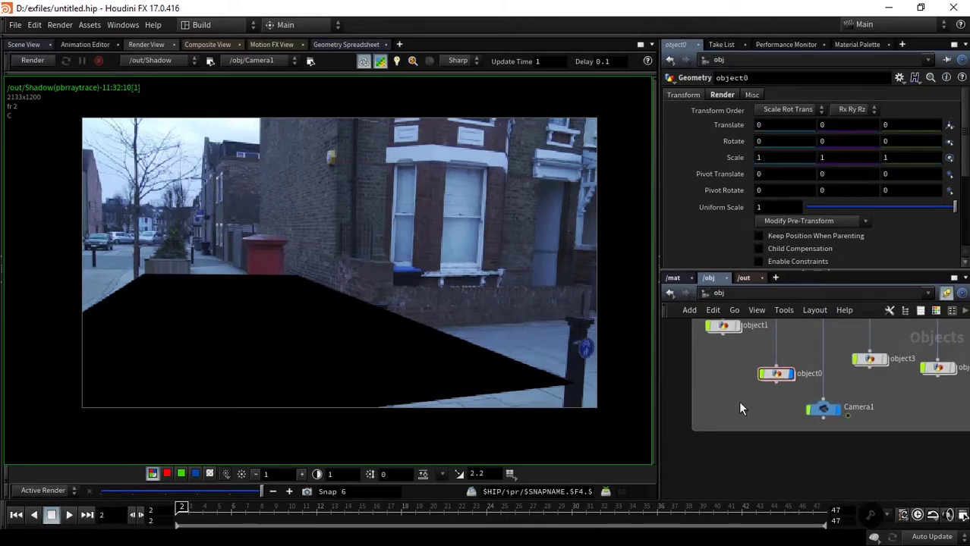
click(722, 95)
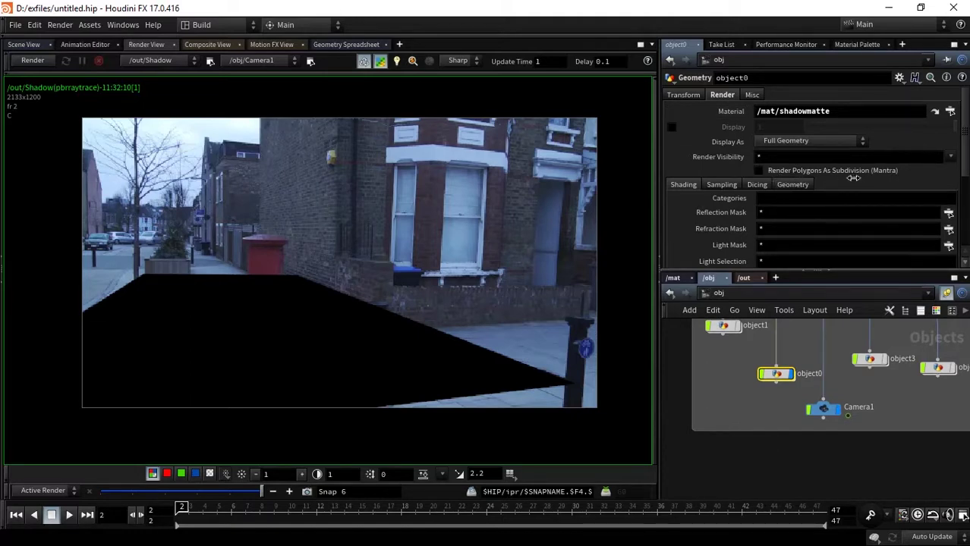
click(853, 175)
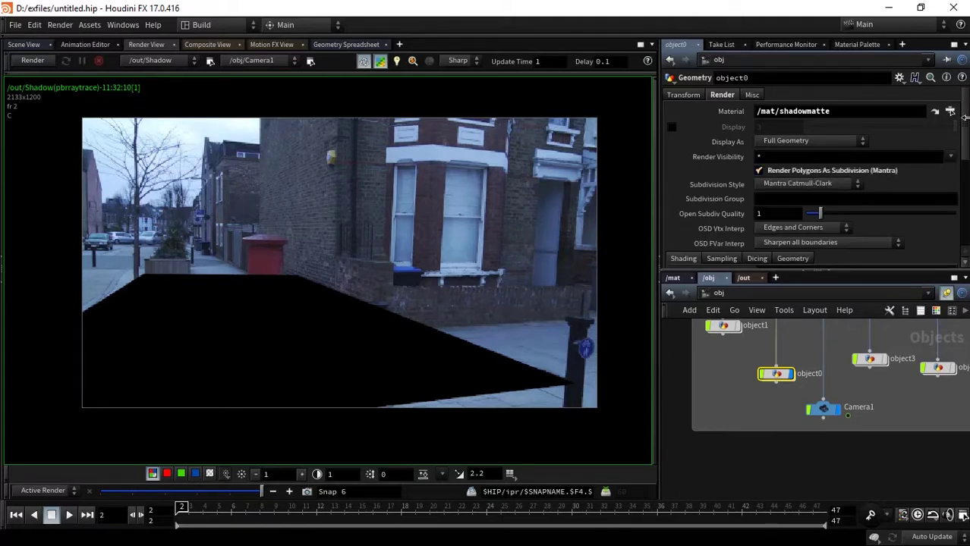
Start a fresh Shadow pass render
mouse_move(964, 116)
mouse_down()
mouse_move(964, 145)
mouse_move(964, 116)
mouse_up()
mouse_move(963, 444)
middle_down()
mouse_move(871, 432)
mouse_move(797, 368)
middle_up()
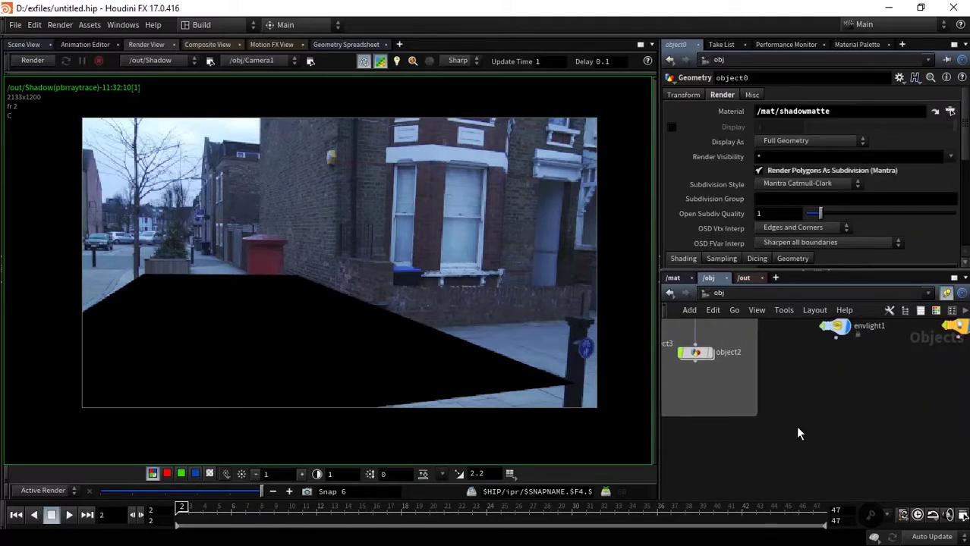
click(34, 60)
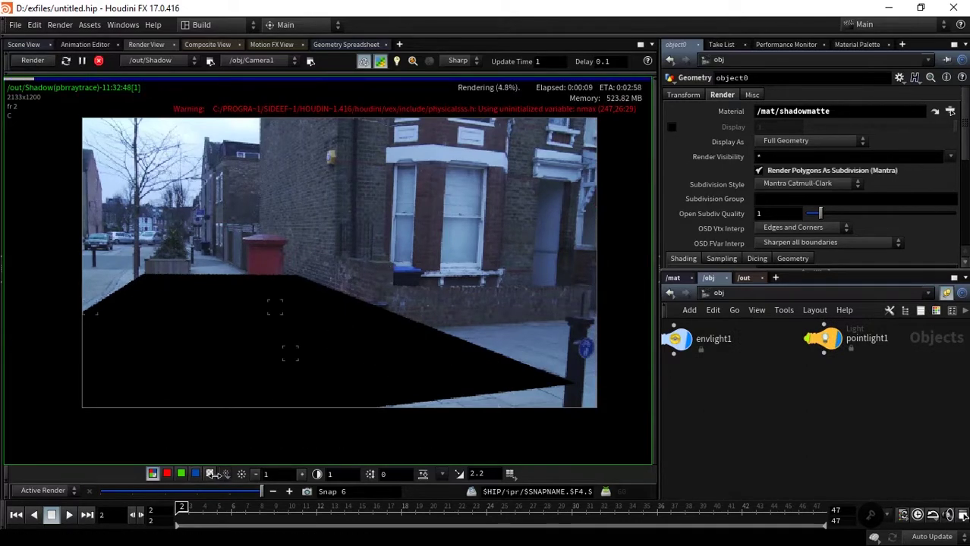
Hide the background photo to show only the cast shadow, then stop the render and return to Scene View
click(211, 474)
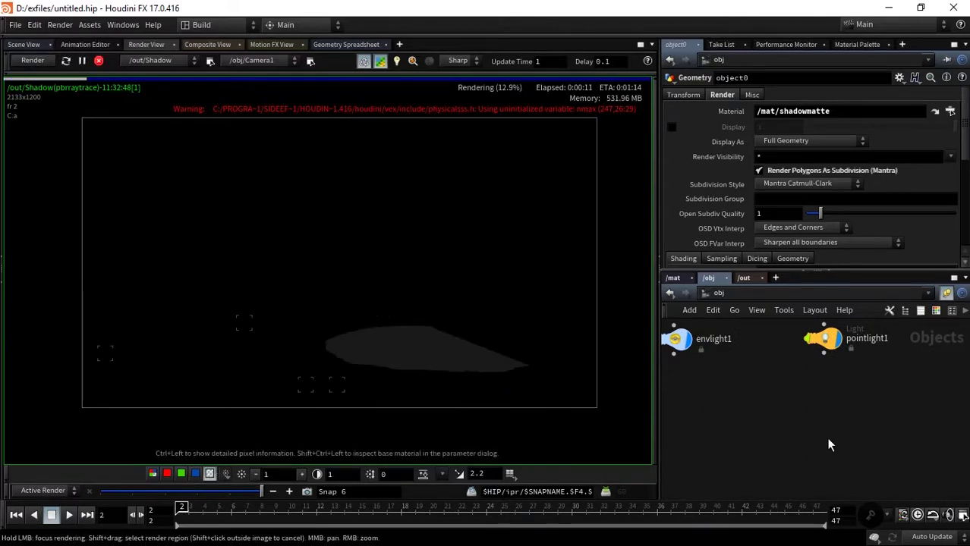
key(h)
mouse_move(818, 456)
middle_down()
mouse_move(886, 462)
mouse_move(926, 416)
middle_up()
scroll(872, 443, down, 3)
scroll(873, 448, up, 1)
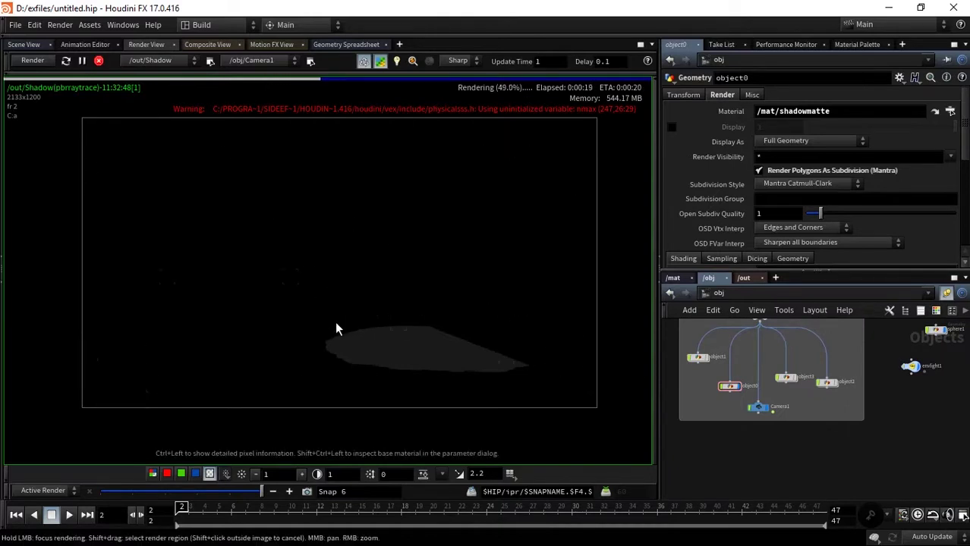
click(99, 61)
click(23, 44)
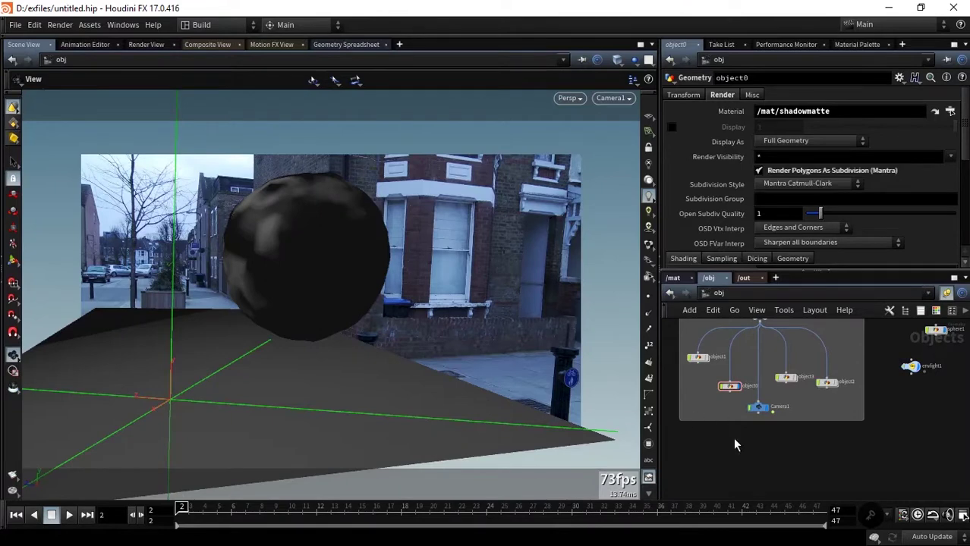
Add a grid object in /obj and go inside it
key(Tab)
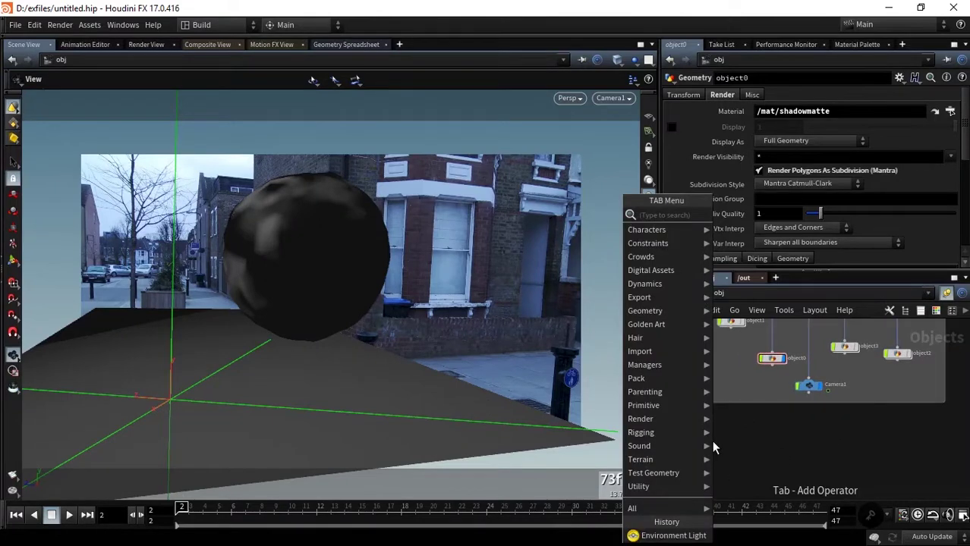
text(grid)
key(Return)
click(717, 444)
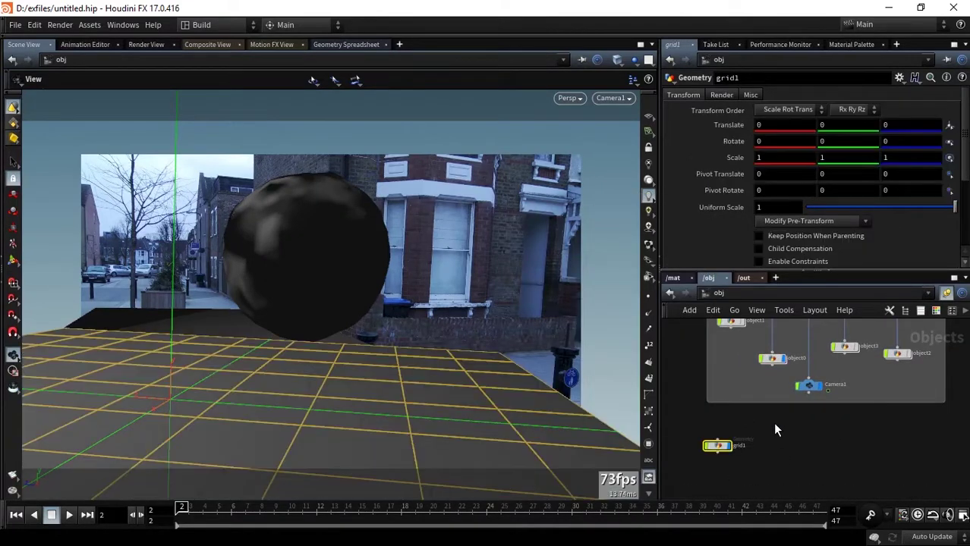
middle_drag(775, 431, 837, 430)
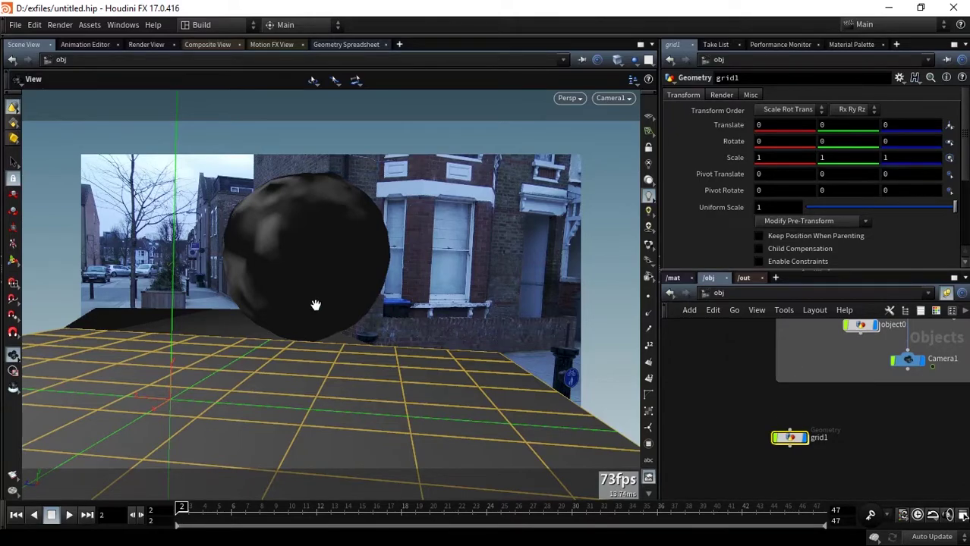
double_click(788, 439)
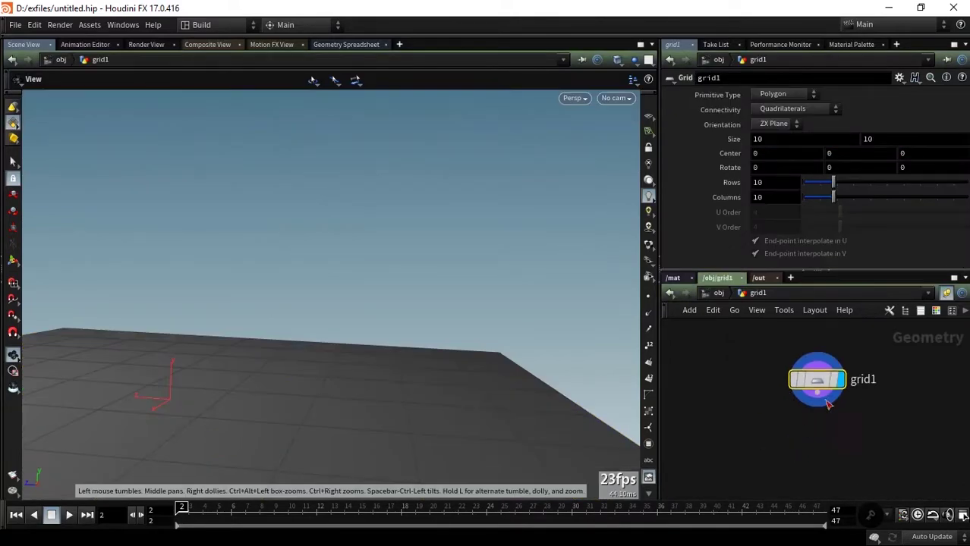
Add a Transform node under the grid, hide the sphere, and display the transform with other objects ghosted
key(Tab)
text(trans)
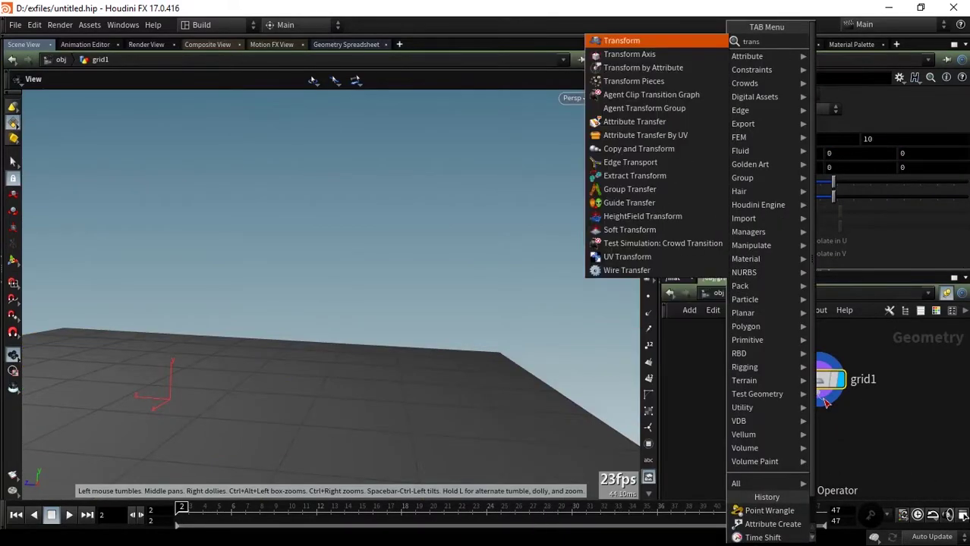
key(Return)
click(825, 410)
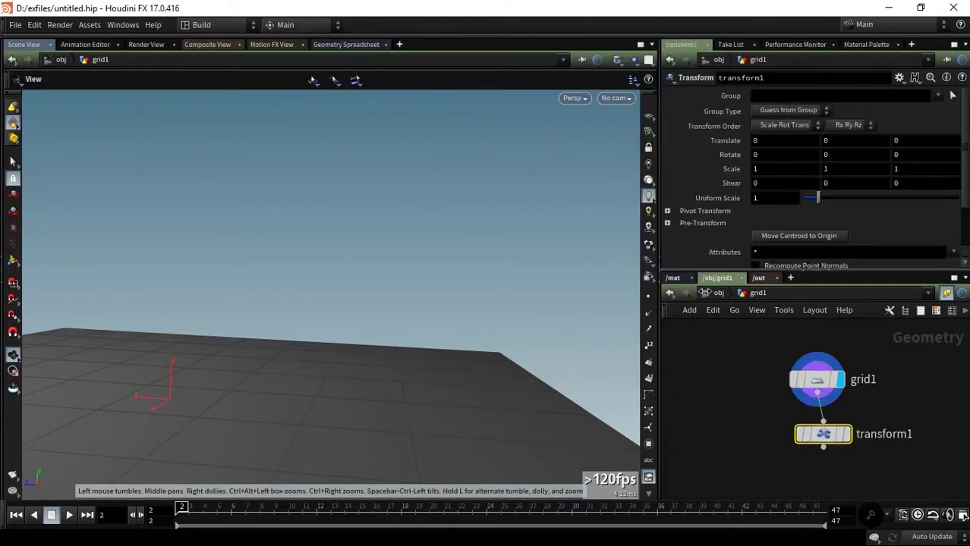
click(712, 293)
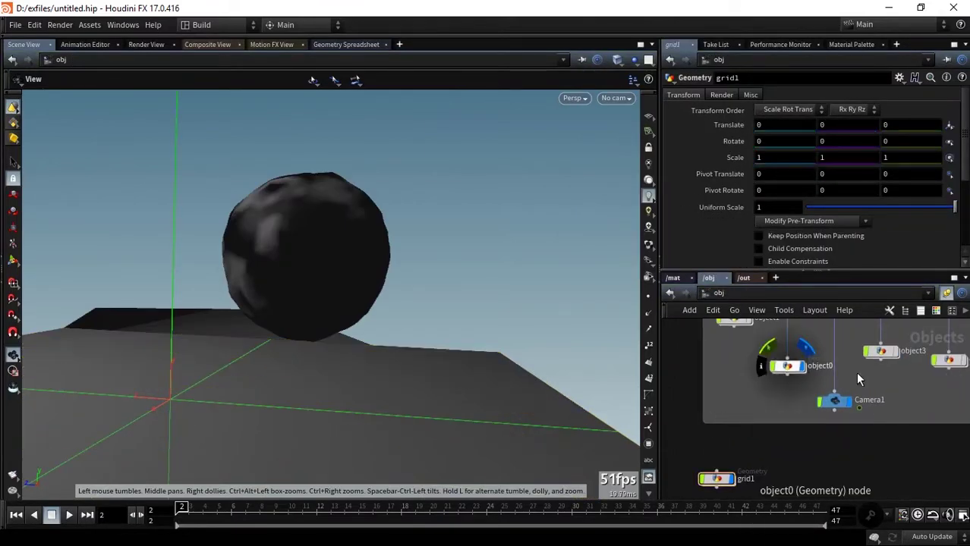
click(816, 349)
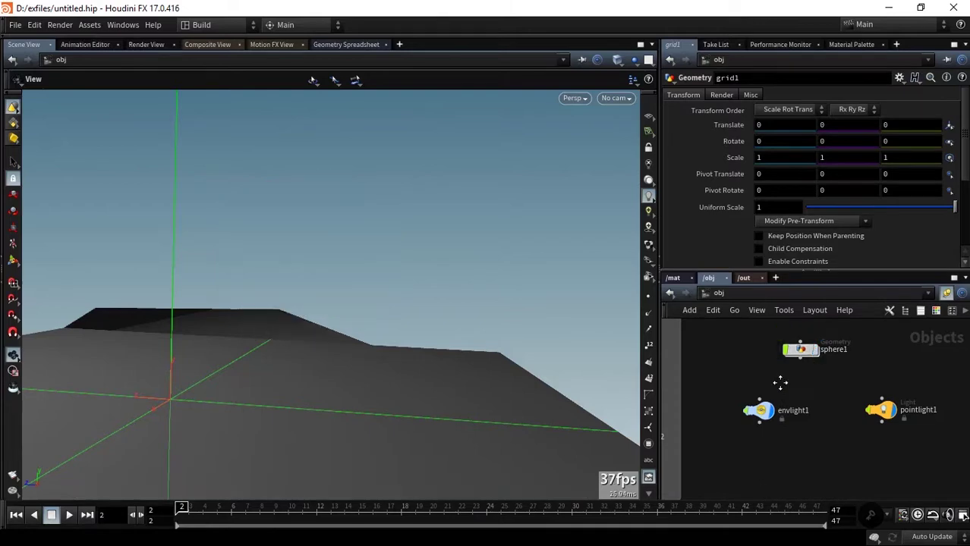
double_click(766, 453)
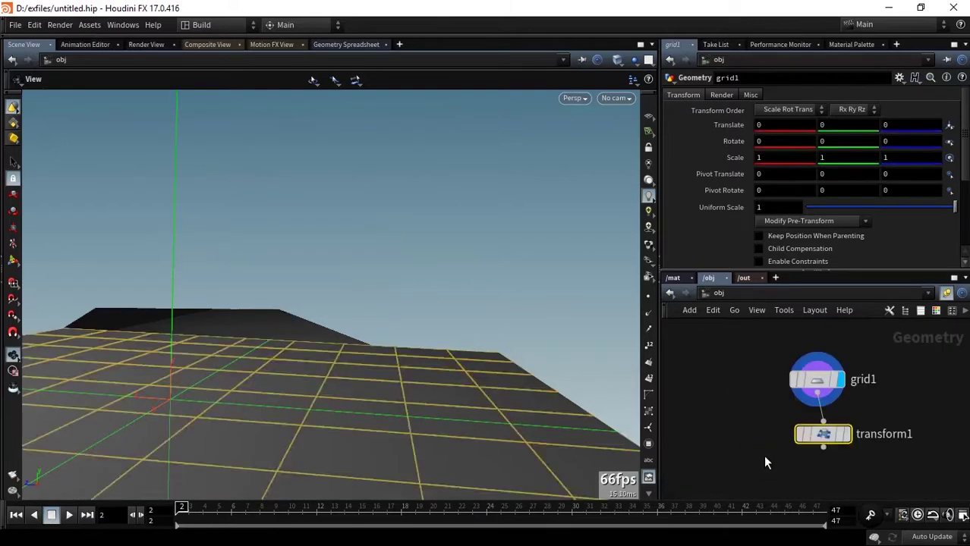
drag(844, 432, 835, 429)
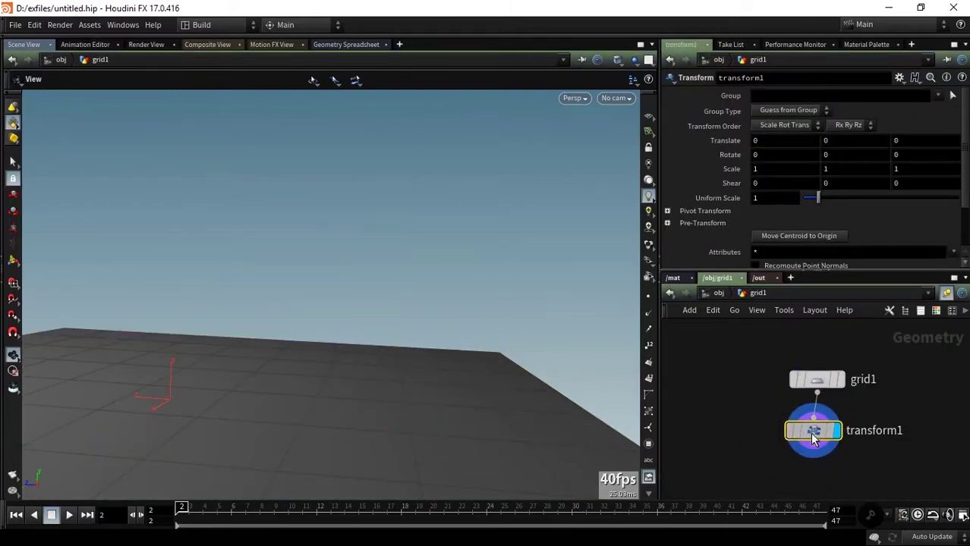
click(629, 64)
click(651, 88)
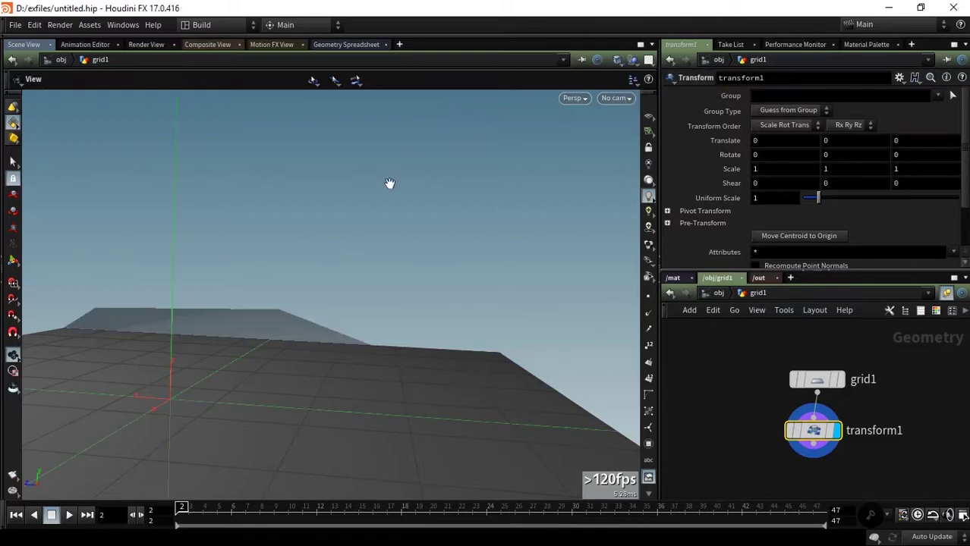
Rotate the grid 23.85° and scale it to 1.7 by 0.8 with the Transform handle
mouse_move(389, 184)
mouse_down()
mouse_move(251, 301)
mouse_move(269, 302)
mouse_move(376, 278)
mouse_move(6, 220)
mouse_up()
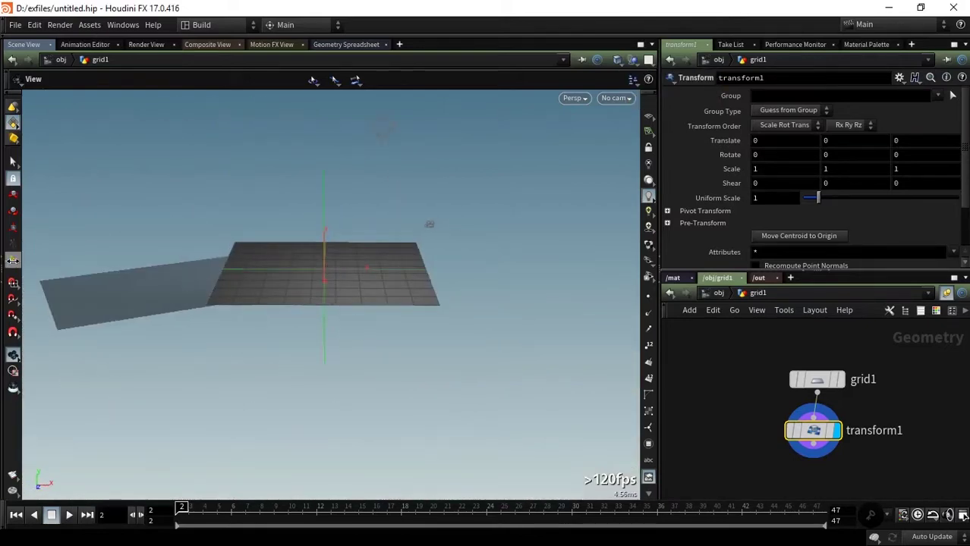
click(12, 260)
drag(363, 262, 211, 279)
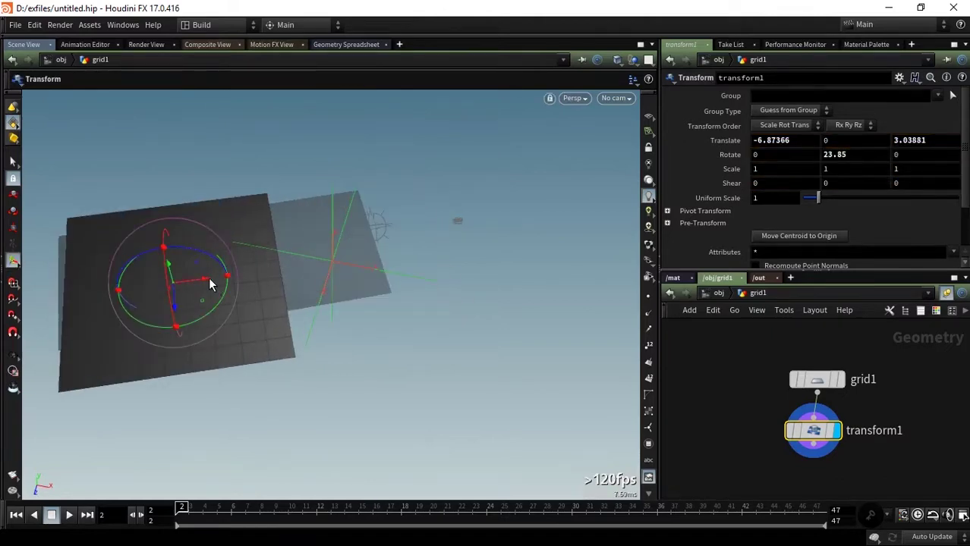
middle_drag(763, 168, 789, 169)
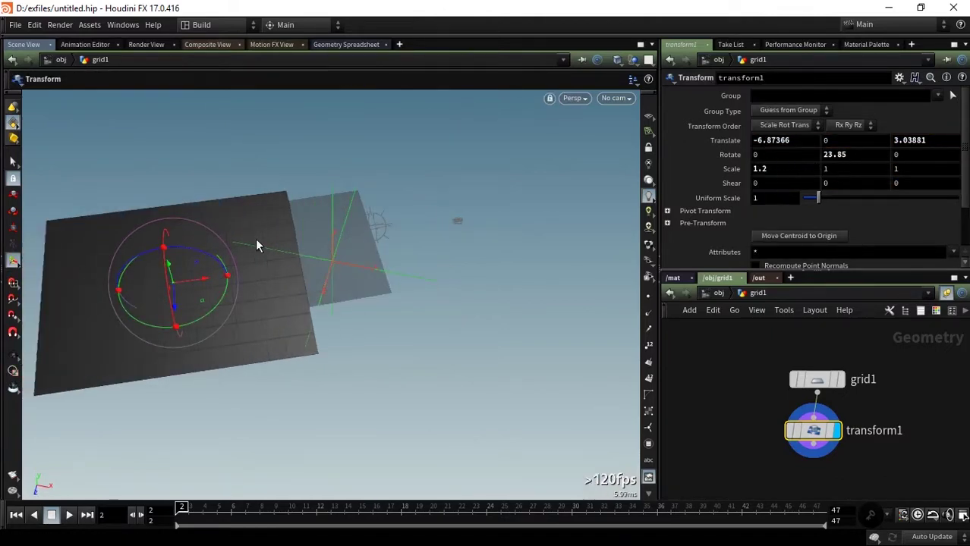
drag(256, 242, 217, 277)
middle_drag(848, 168, 857, 169)
drag(364, 250, 333, 201)
middle_drag(792, 168, 817, 167)
mouse_move(341, 251)
mouse_down()
mouse_move(315, 297)
mouse_move(379, 289)
mouse_up()
Adjust the grid's height while viewing it edge-on
key(u)
mouse_move(486, 319)
mouse_down()
mouse_move(434, 119)
mouse_move(455, 190)
mouse_move(526, 221)
mouse_move(368, 247)
mouse_move(612, 258)
mouse_move(593, 249)
mouse_up()
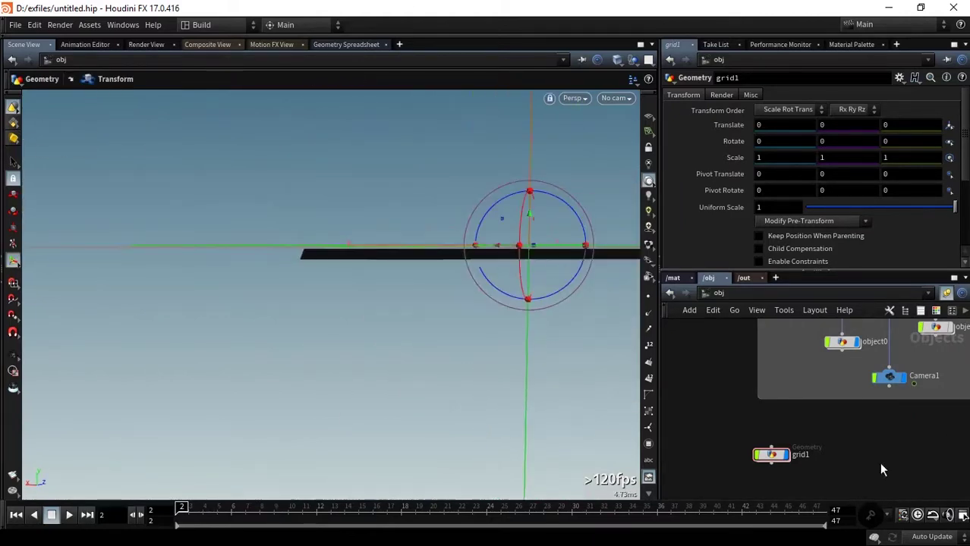
key(i)
key(Return)
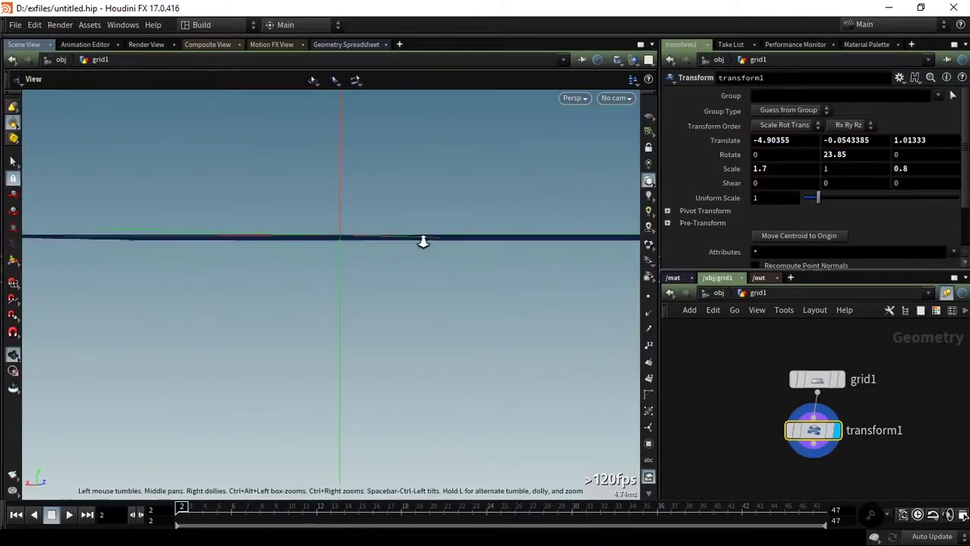
mouse_move(401, 258)
alt+mouse_down()
mouse_move(440, 211)
mouse_move(413, 176)
mouse_move(497, 208)
mouse_move(720, 457)
alt+mouse_up()
Enable Render Polygons As Subdivision on grid1 with Open Subdiv Quality 1
click(716, 294)
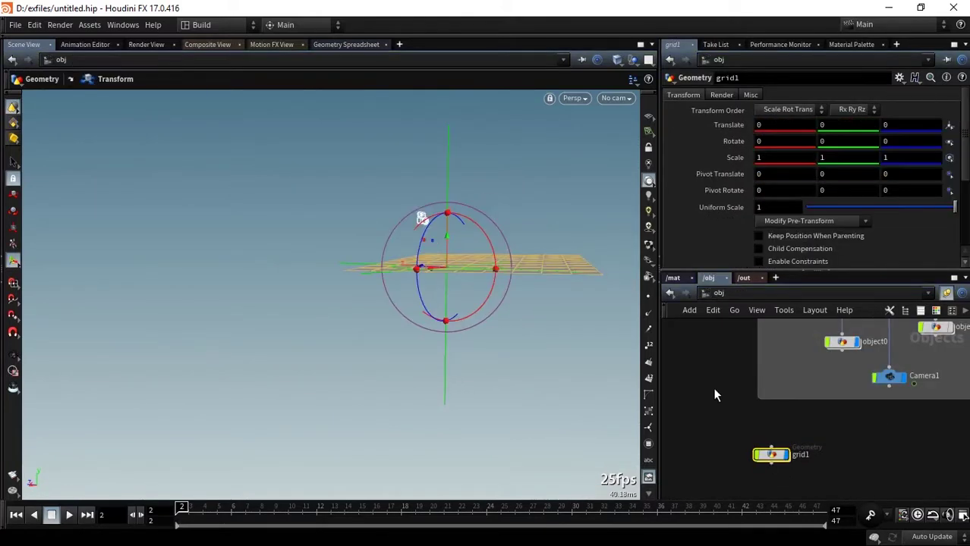
drag(462, 244, 491, 288)
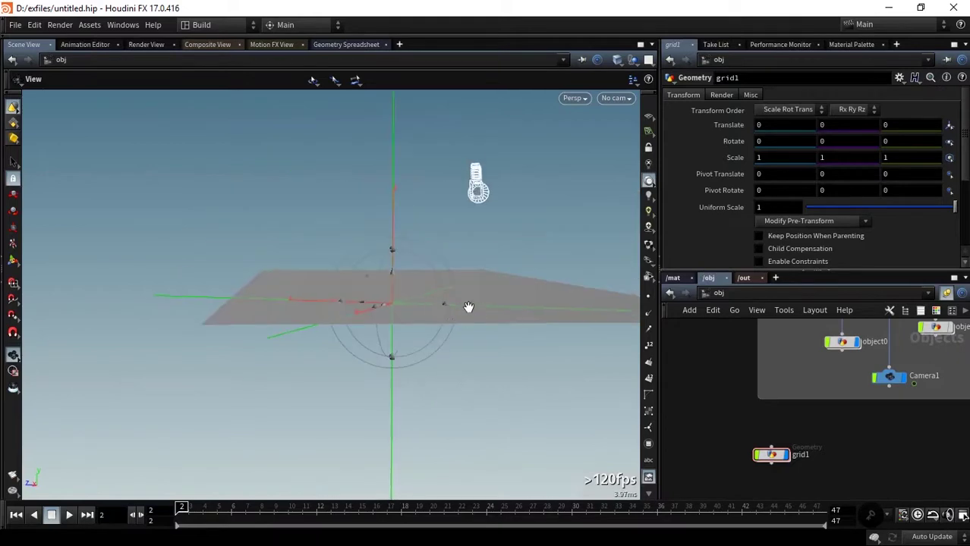
click(860, 360)
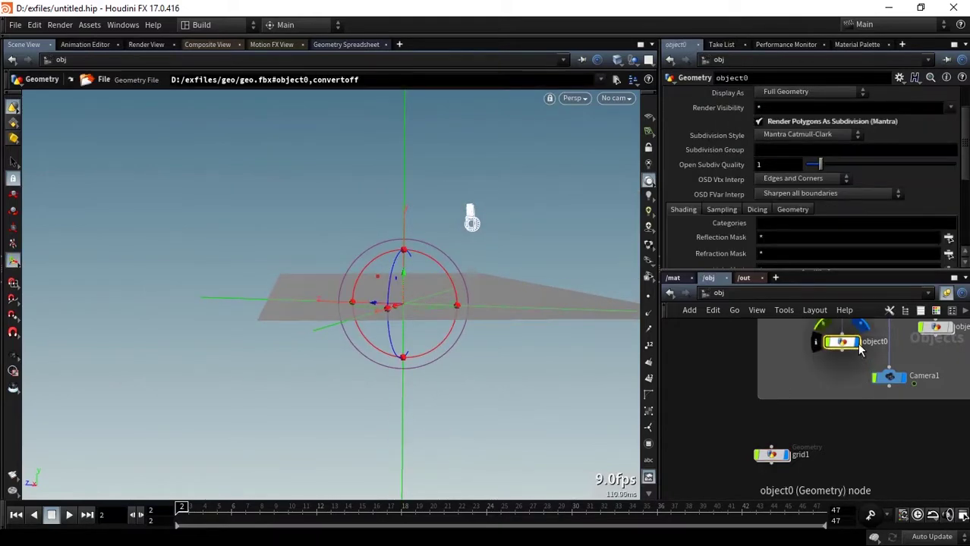
click(768, 456)
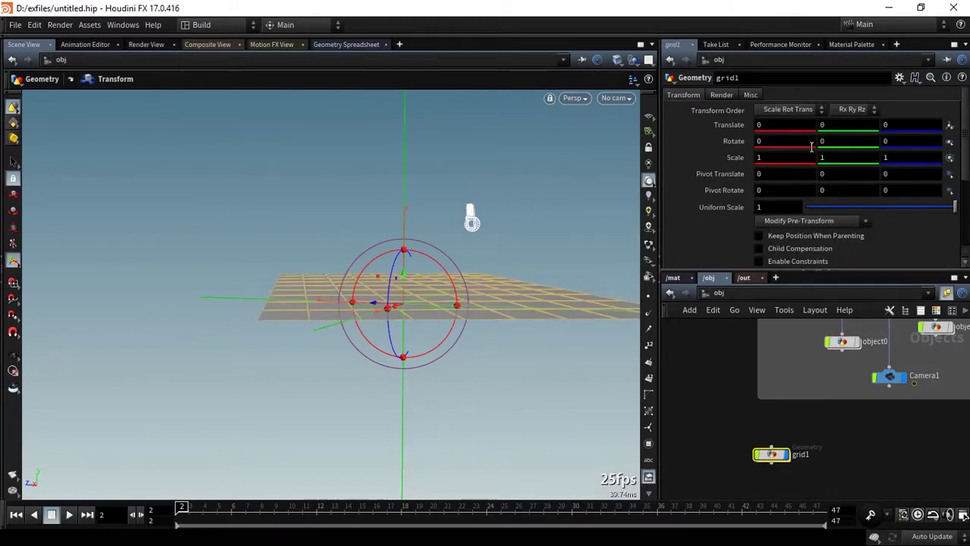
click(721, 95)
click(785, 171)
click(819, 214)
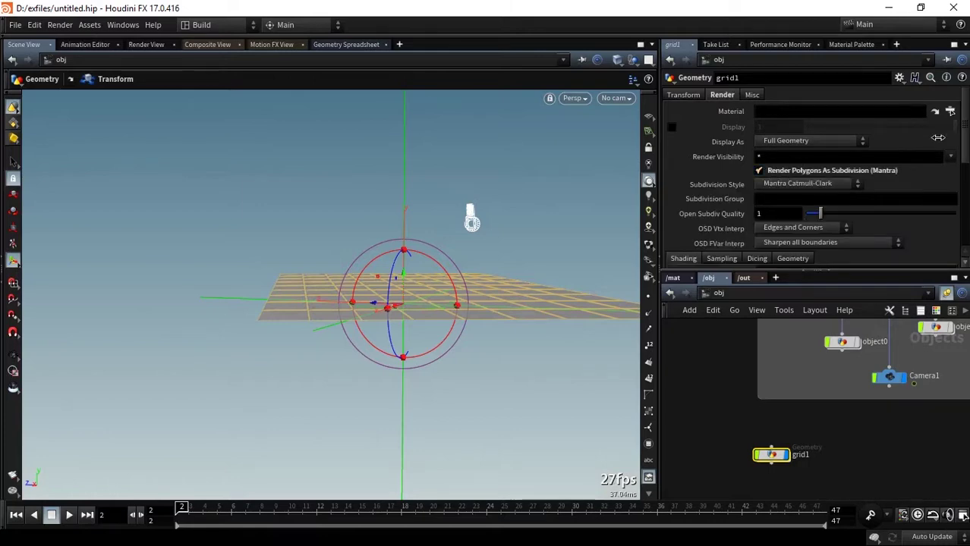
Assign the /mat/shadowmatte material to grid1
click(950, 111)
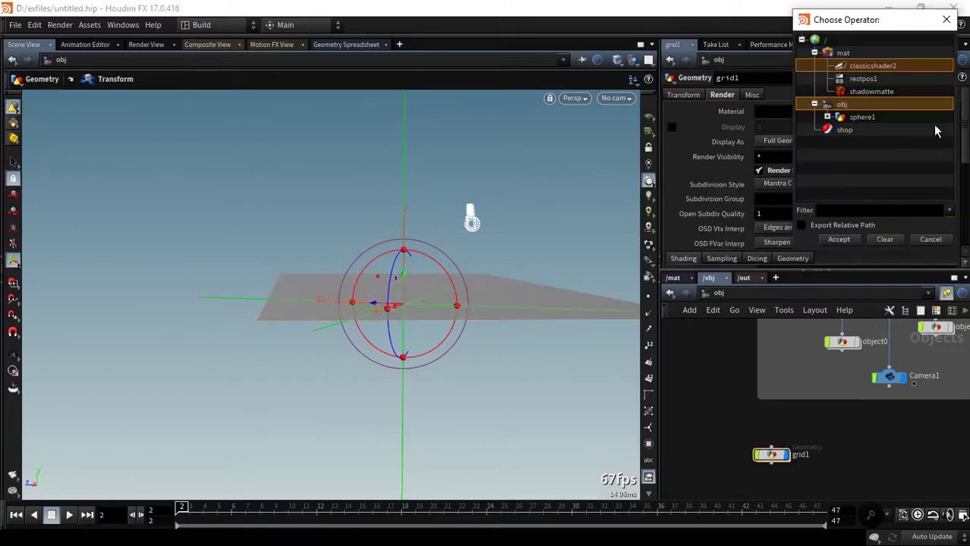
drag(876, 35, 653, 79)
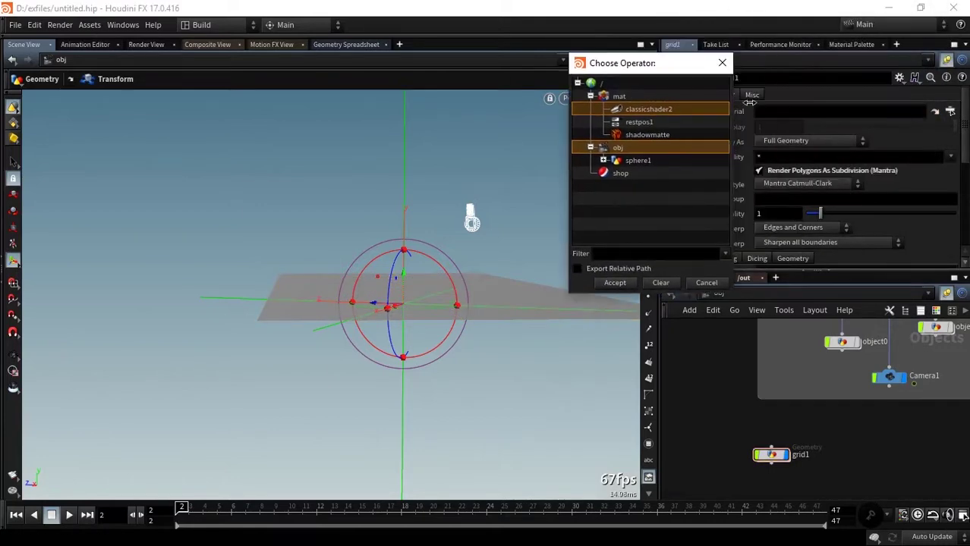
double_click(645, 134)
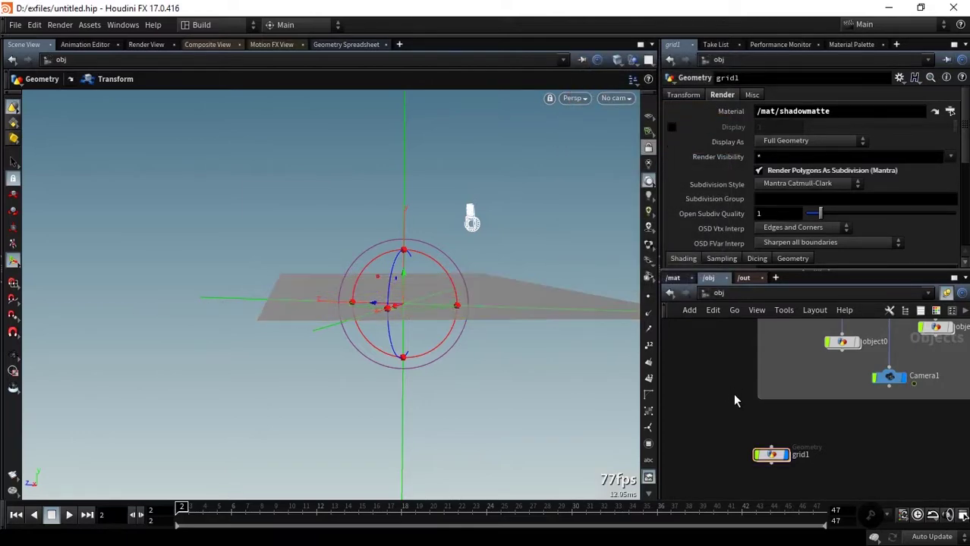
middle_drag(889, 435, 763, 436)
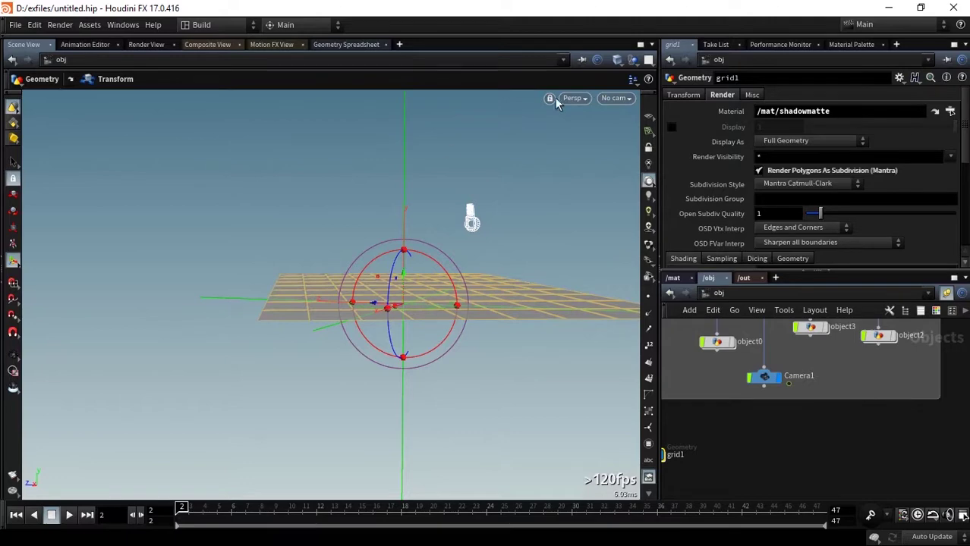
Reposition the viewport and network to show the grid, sphere and light nodes
click(616, 98)
middle_drag(917, 408, 895, 385)
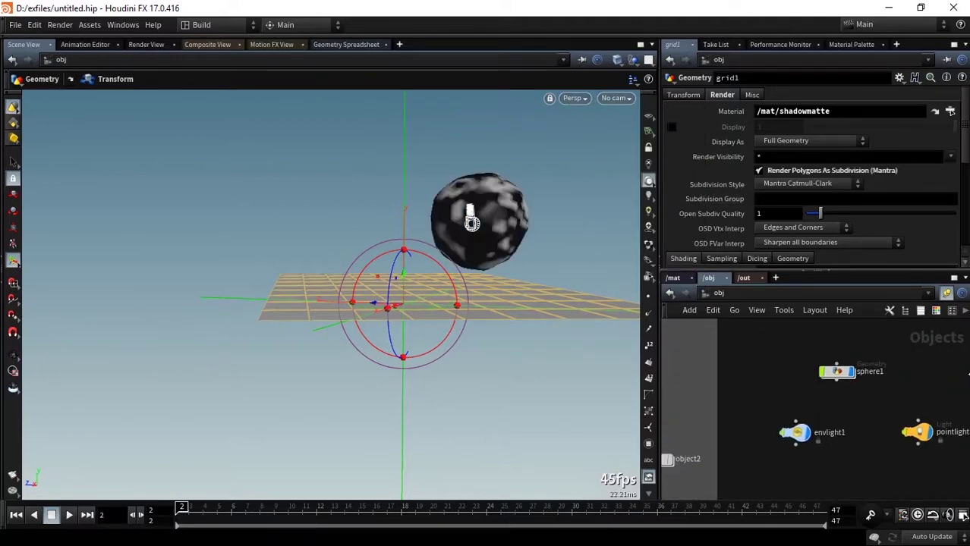
mouse_move(471, 220)
mouse_down()
mouse_move(493, 278)
mouse_move(457, 314)
mouse_up()
key(t)
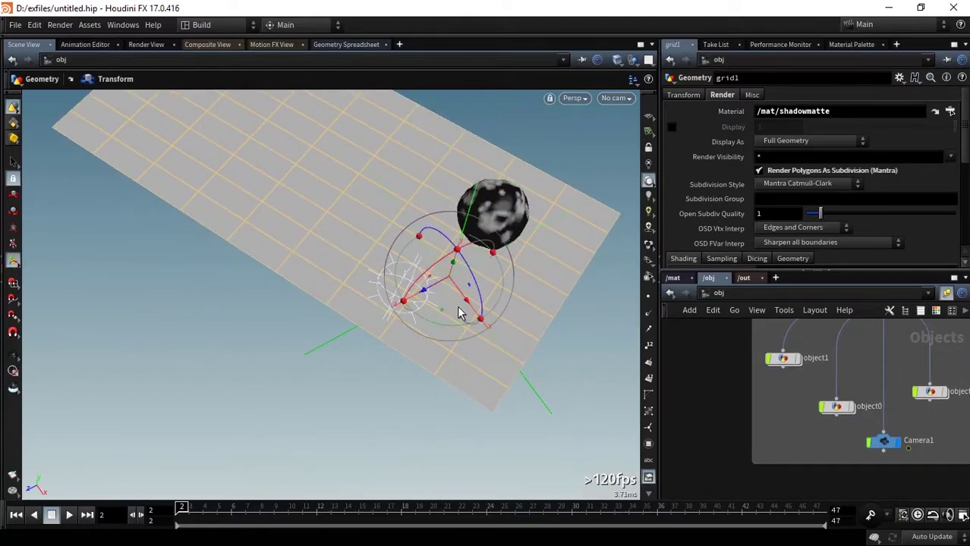
drag(523, 307, 585, 392)
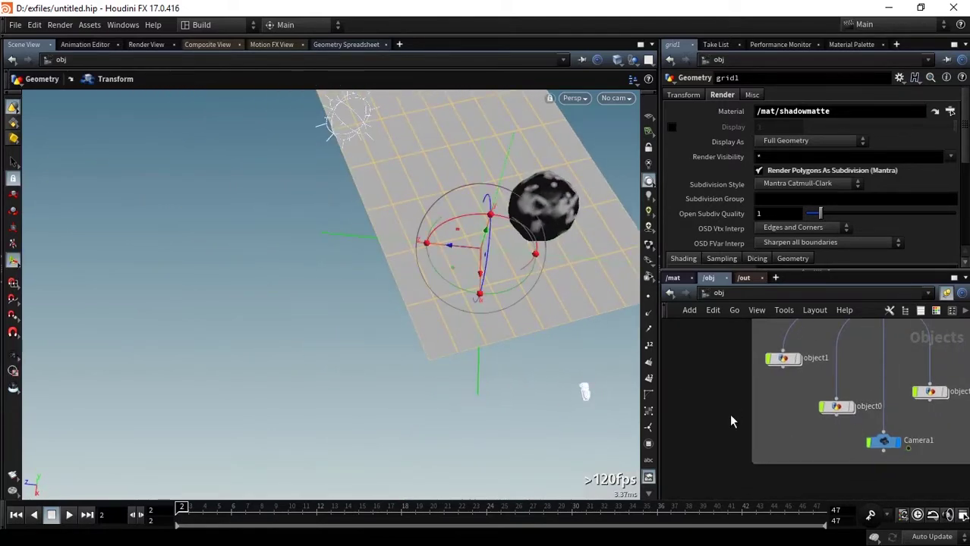
middle_drag(734, 401, 855, 431)
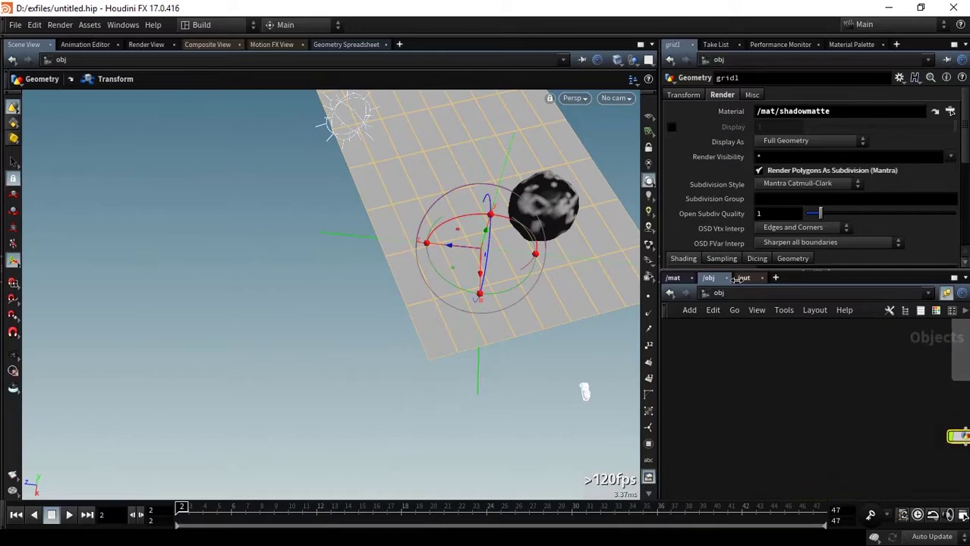
click(649, 226)
drag(475, 276, 493, 266)
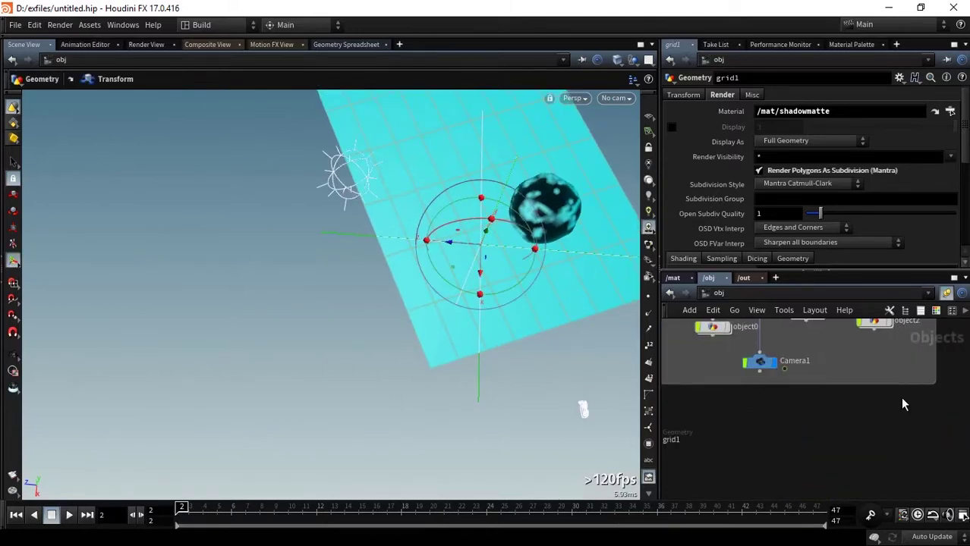
middle_drag(903, 405, 681, 468)
Turn off Enable Light In Viewport on envlight1, then select transform1 inside grid1
click(775, 358)
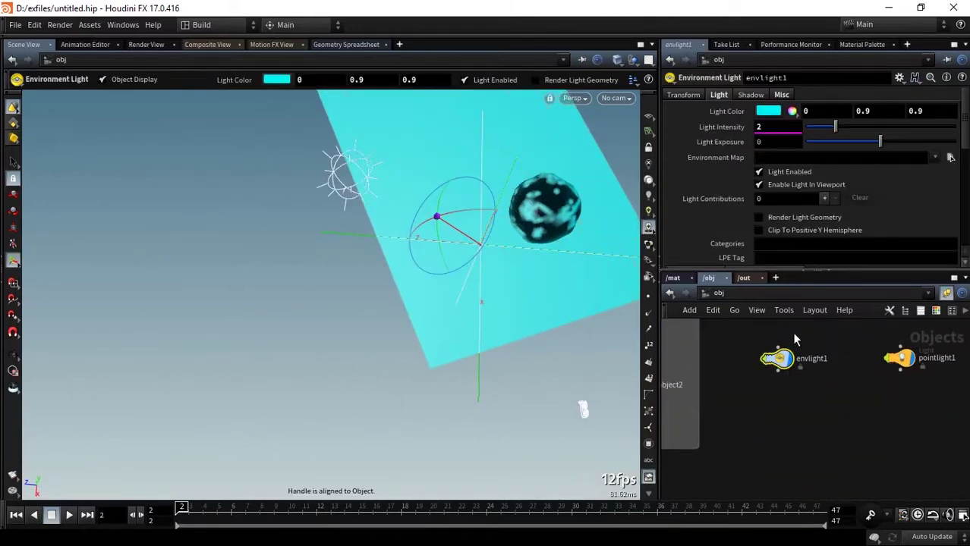
click(840, 184)
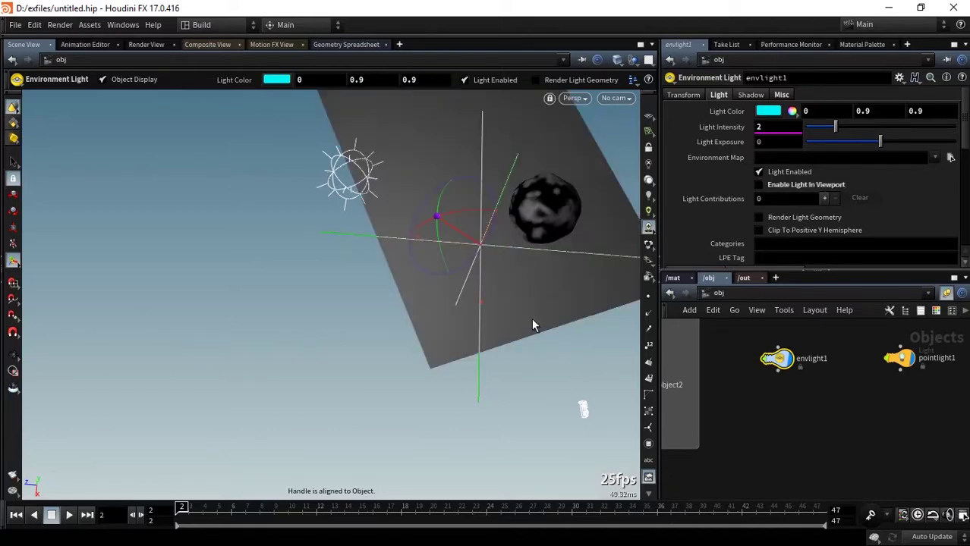
key(Escape)
mouse_move(517, 281)
mouse_down()
mouse_move(403, 305)
mouse_move(299, 305)
mouse_move(472, 296)
mouse_move(453, 288)
mouse_move(580, 332)
mouse_up()
key(Return)
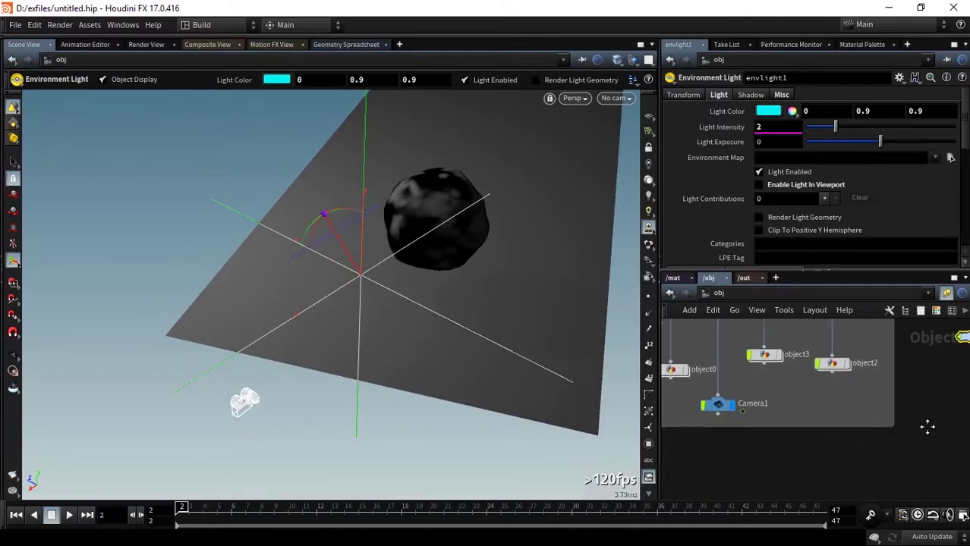
double_click(715, 419)
click(781, 459)
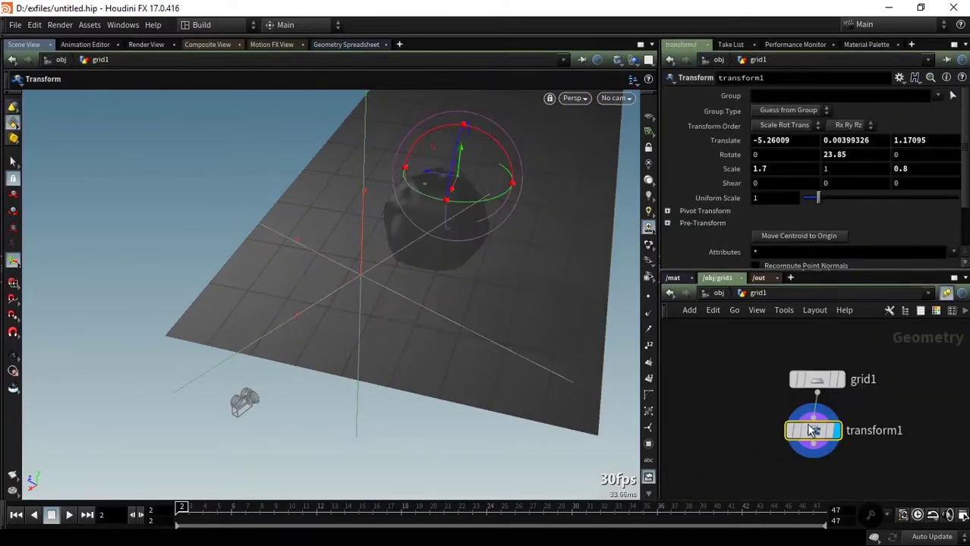
Set transform1's Scale X to 1.8 and Scale Z to 1 with the value ladder
middle_click(790, 168)
middle_drag(804, 166, 811, 168)
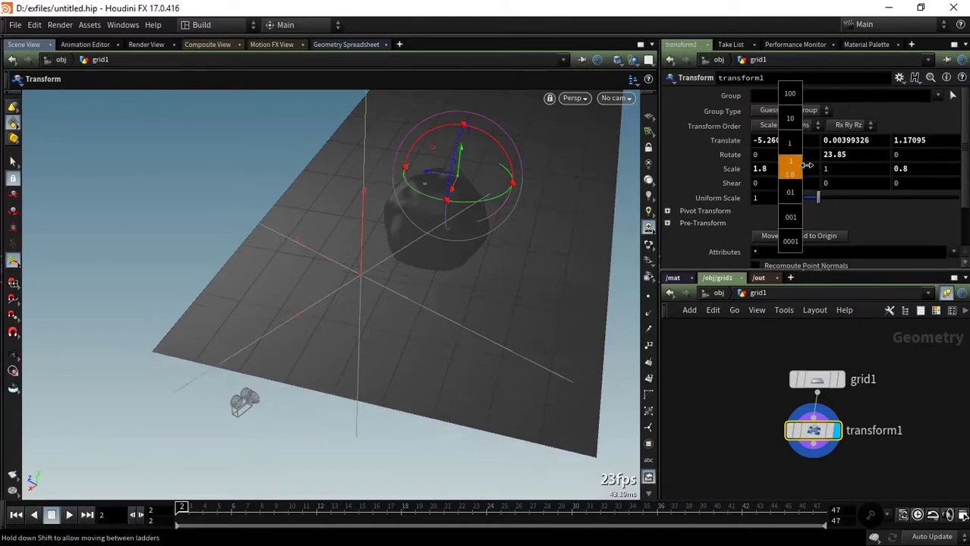
middle_click(913, 168)
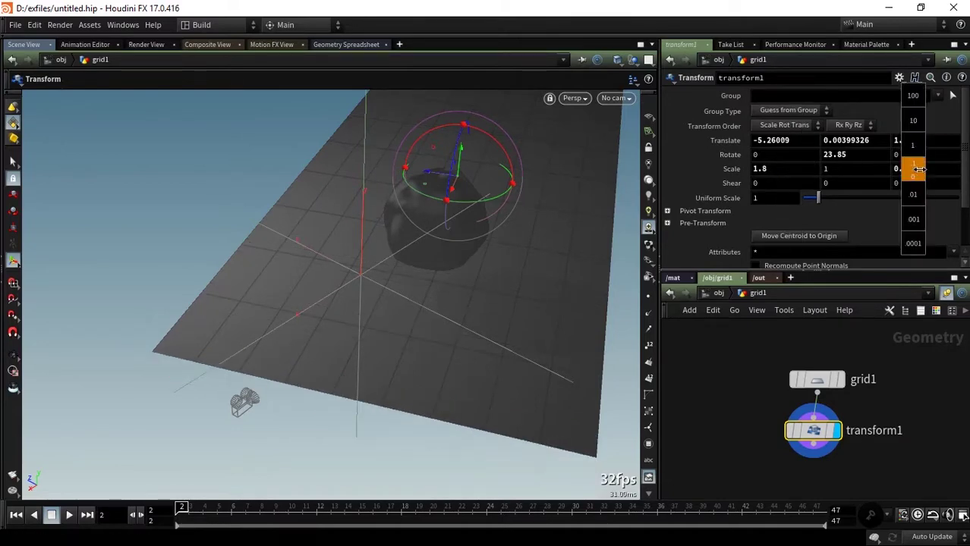
middle_drag(932, 168, 937, 168)
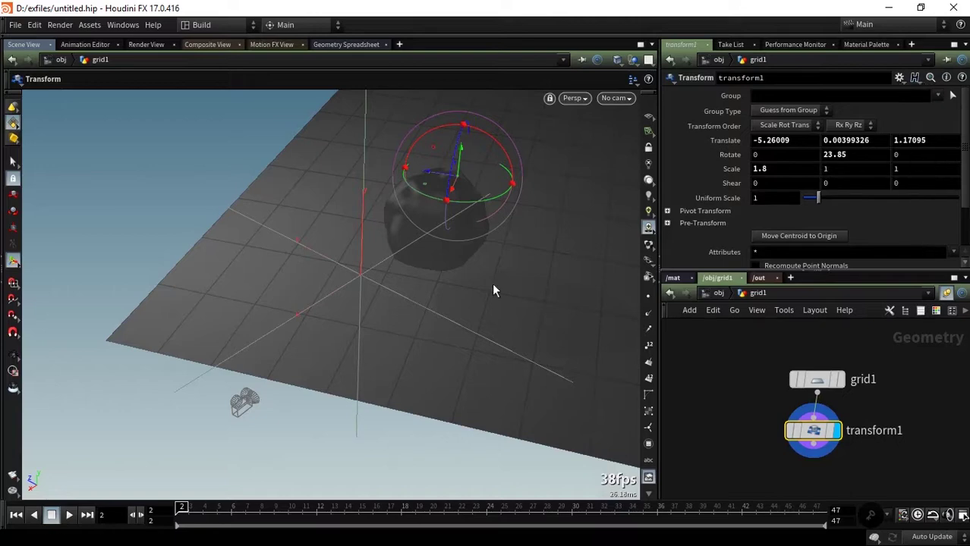
drag(492, 283, 471, 344)
key(Return)
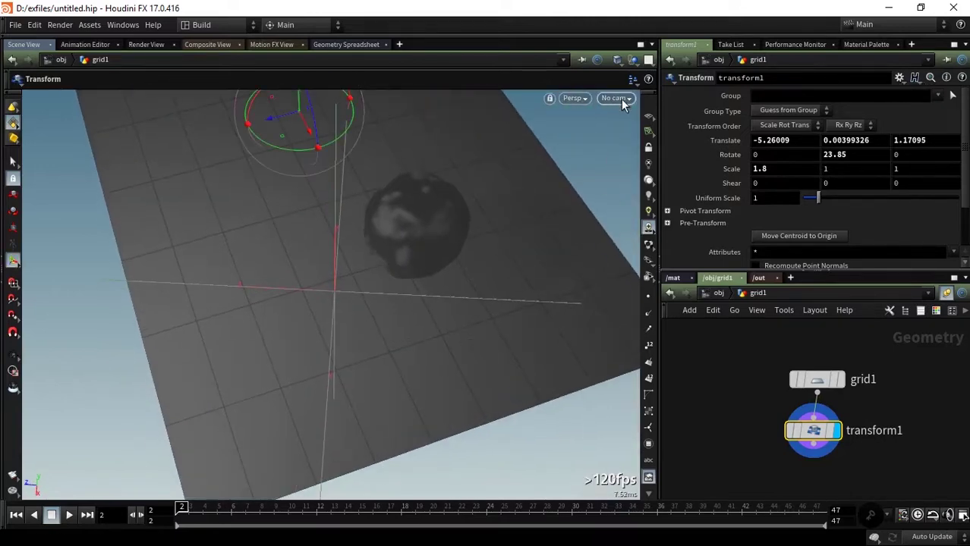
click(718, 293)
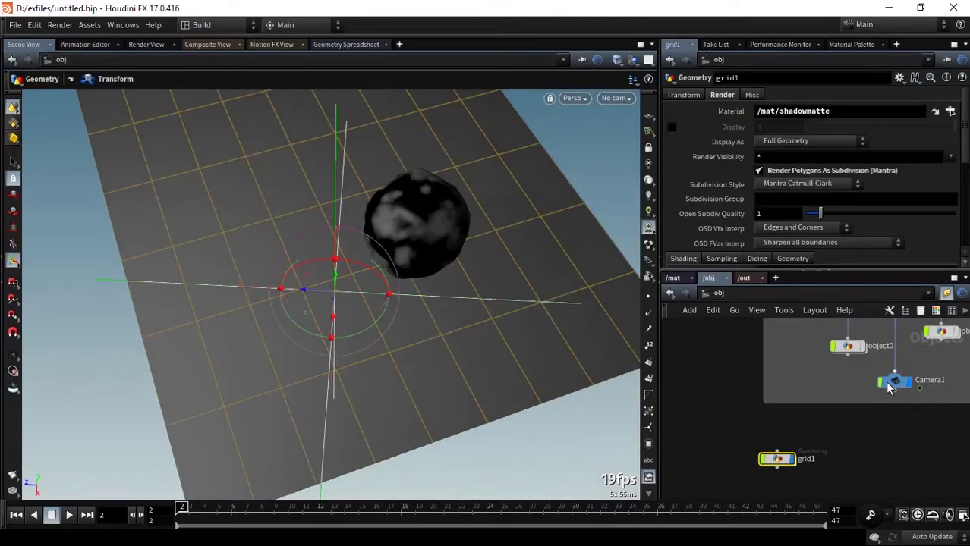
click(913, 346)
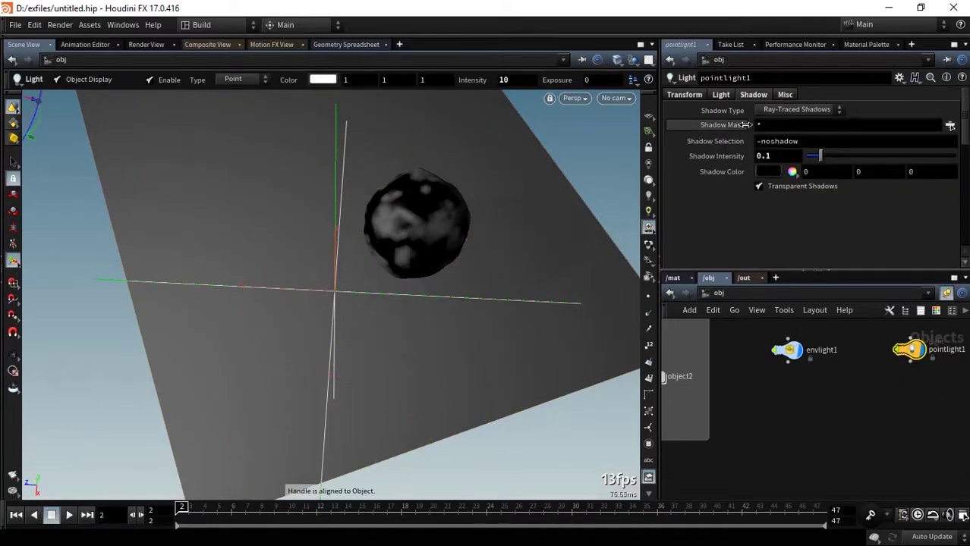
click(571, 99)
mouse_move(588, 125)
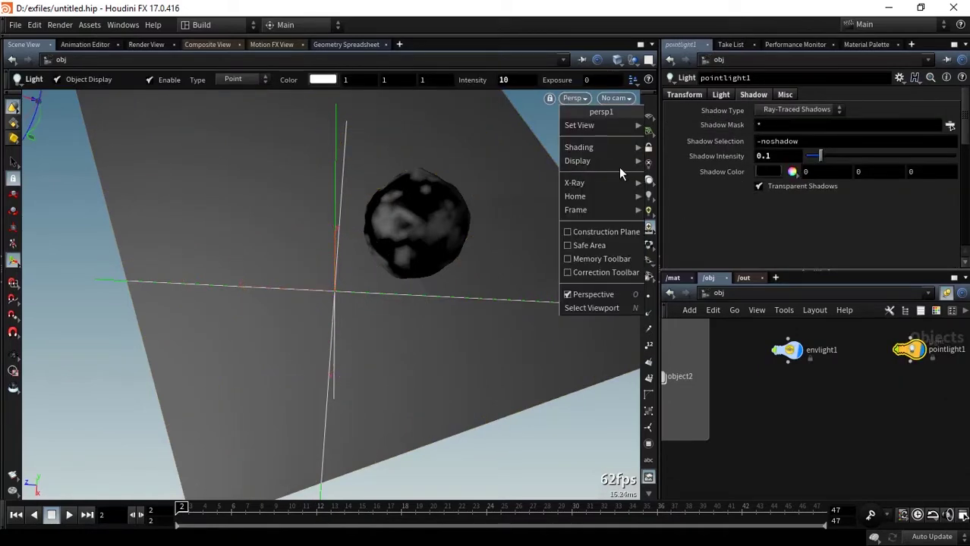
click(617, 99)
click(616, 99)
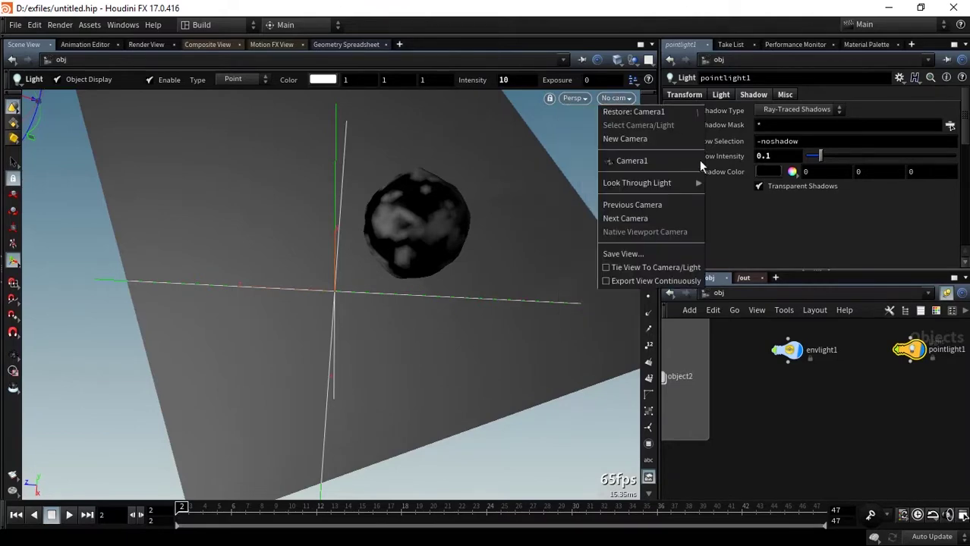
mouse_move(636, 183)
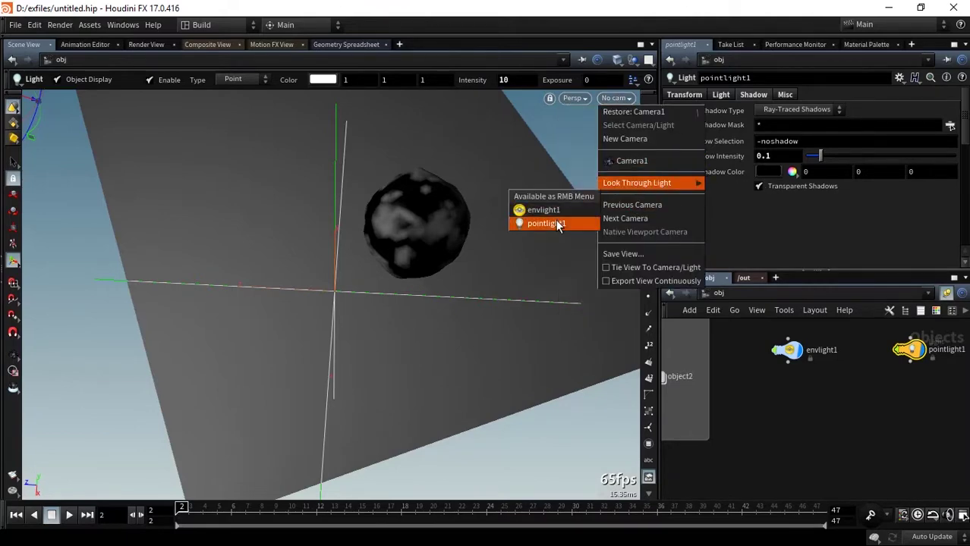
click(556, 220)
mouse_move(308, 311)
mouse_down()
mouse_move(328, 389)
mouse_move(324, 187)
mouse_move(328, 404)
mouse_move(427, 339)
mouse_up()
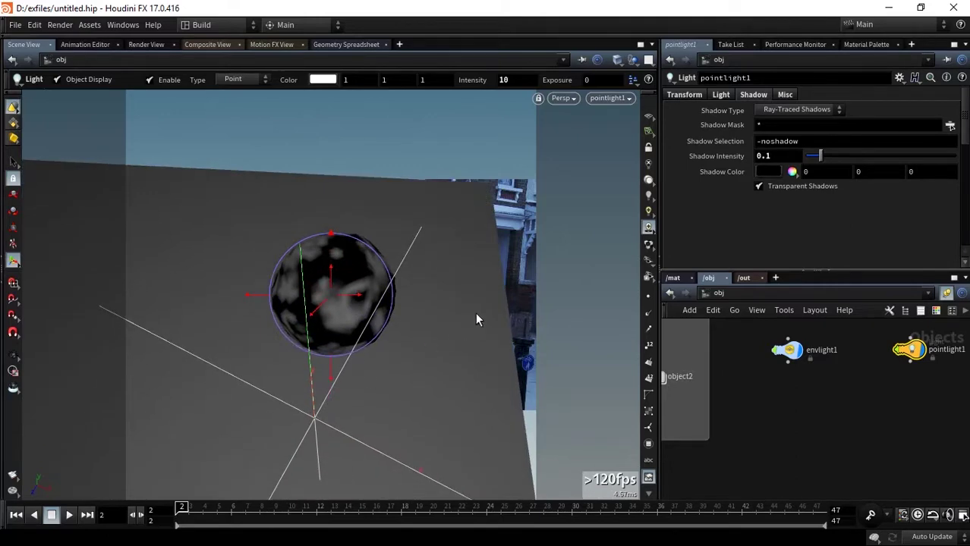
key(Escape)
mouse_move(435, 258)
mouse_down()
mouse_move(446, 296)
mouse_move(489, 284)
mouse_move(243, 190)
mouse_move(434, 329)
mouse_move(362, 281)
mouse_move(487, 328)
mouse_up()
key(Return)
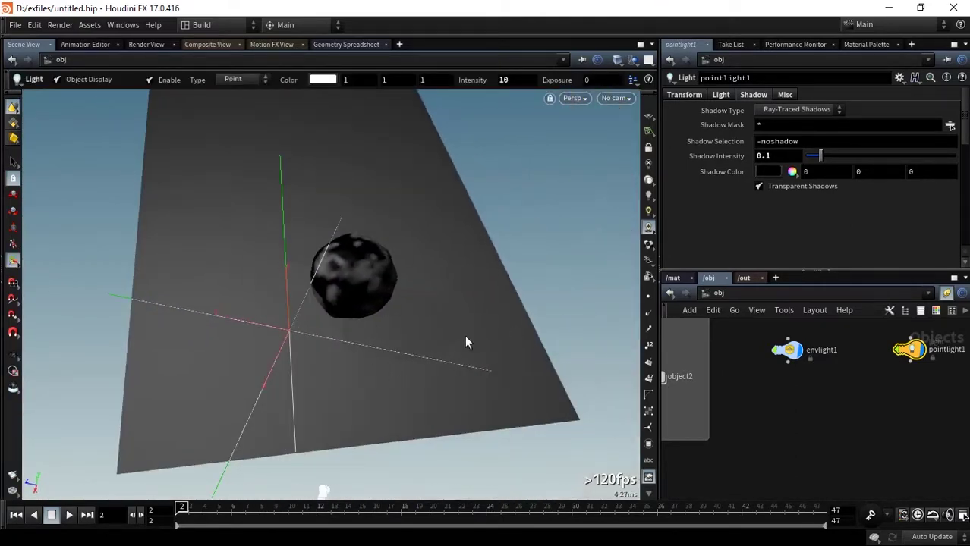
scroll(759, 395, down, 3)
scroll(896, 445, up, 3)
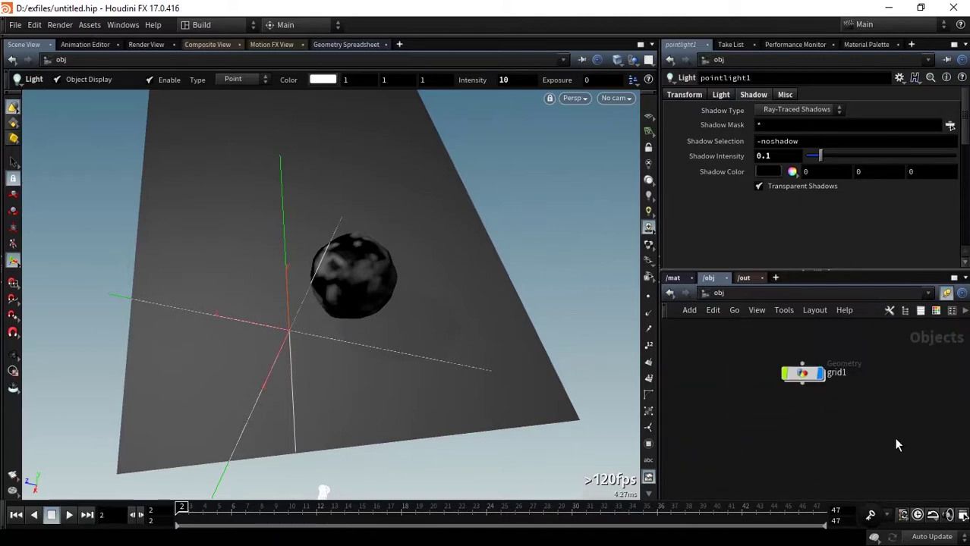
drag(896, 445, 757, 367)
scroll(885, 413, down, 3)
middle_drag(915, 405, 804, 417)
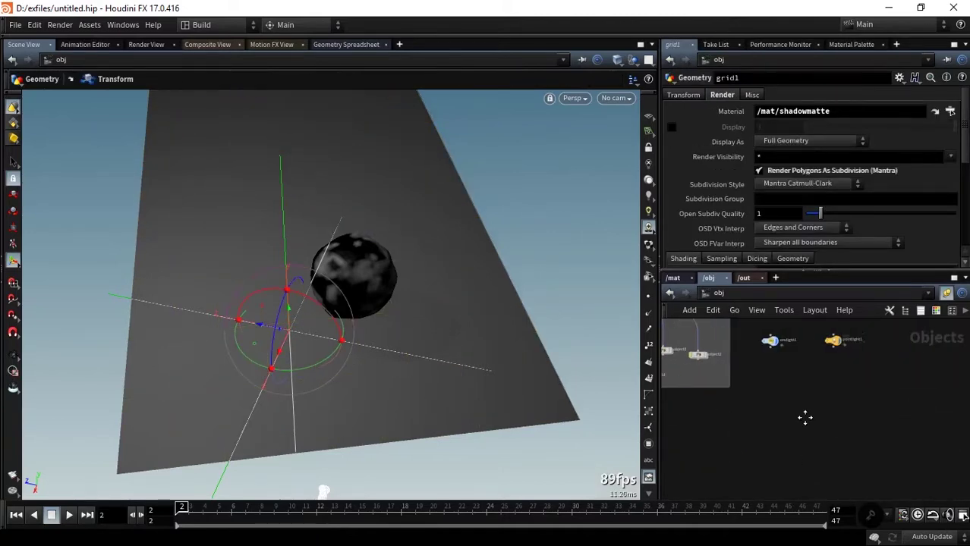
scroll(868, 383, up, 1)
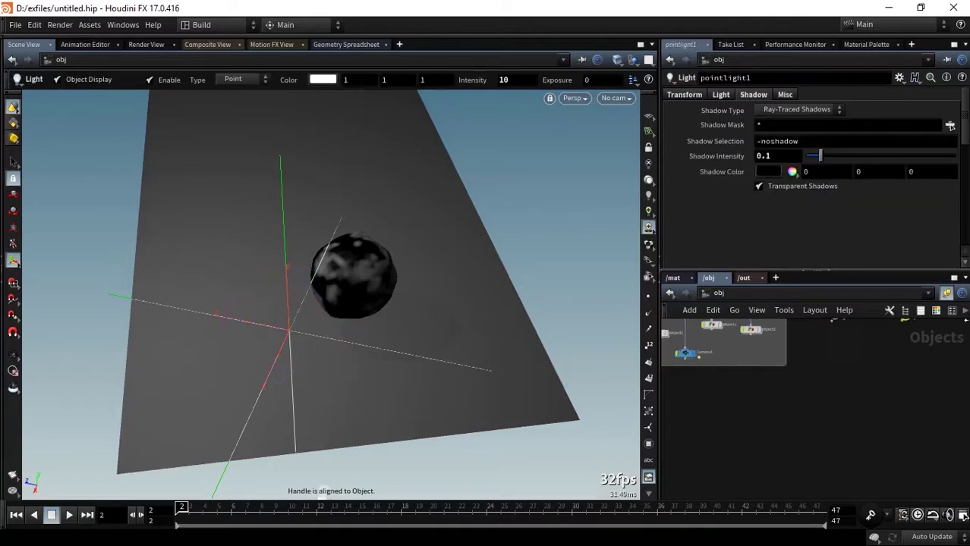
middle_drag(709, 425, 798, 423)
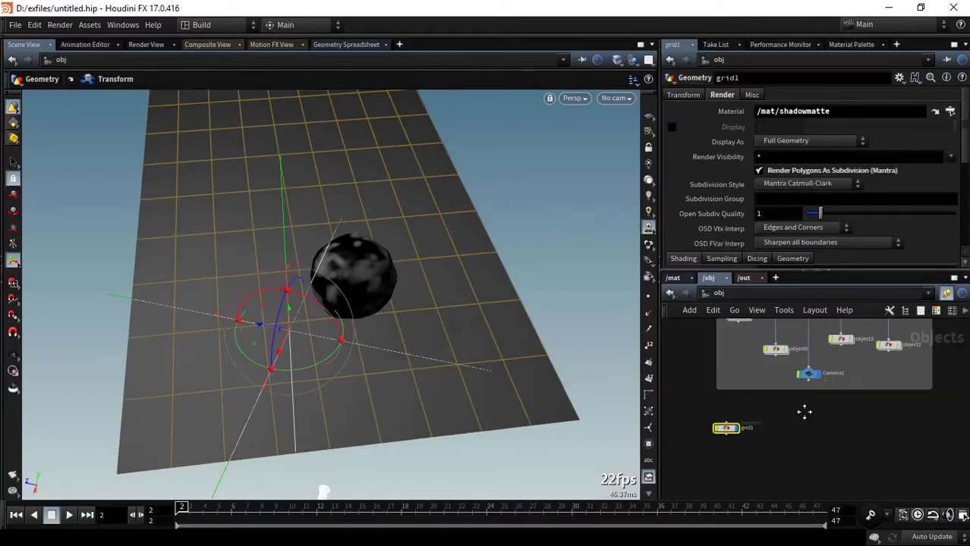
key(Escape)
mouse_move(385, 350)
mouse_down()
mouse_move(454, 348)
mouse_move(389, 394)
mouse_up()
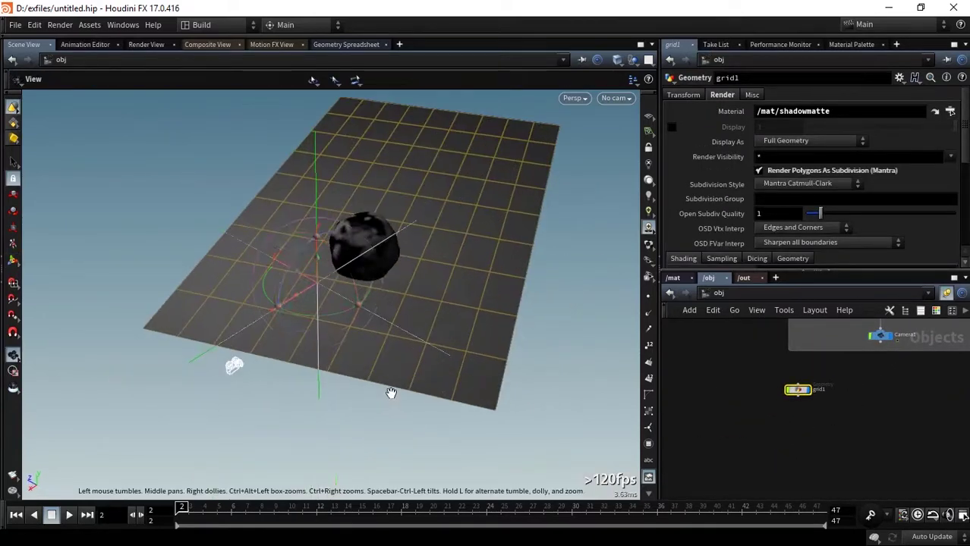
key(t)
click(612, 98)
Look through Camera1 and select the Shadow render node in /out
click(644, 165)
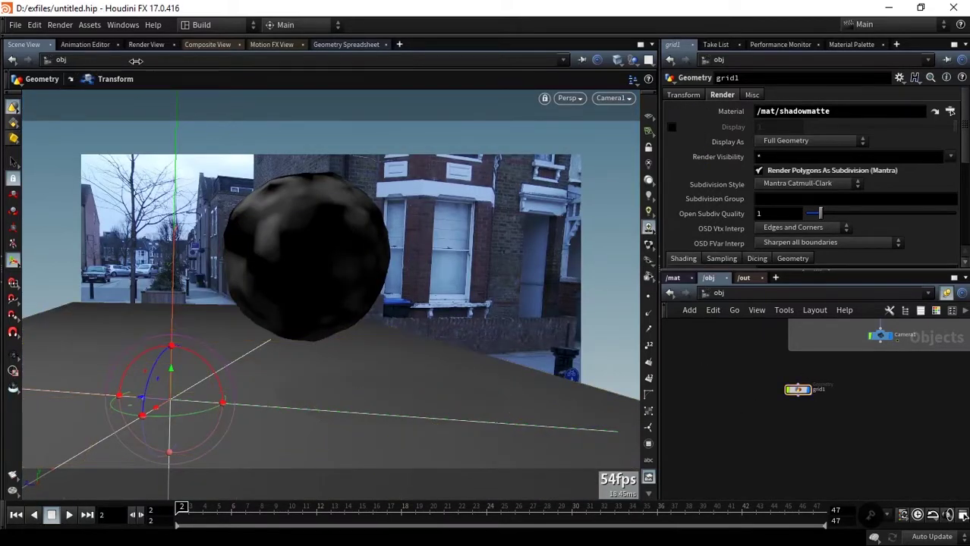
click(711, 294)
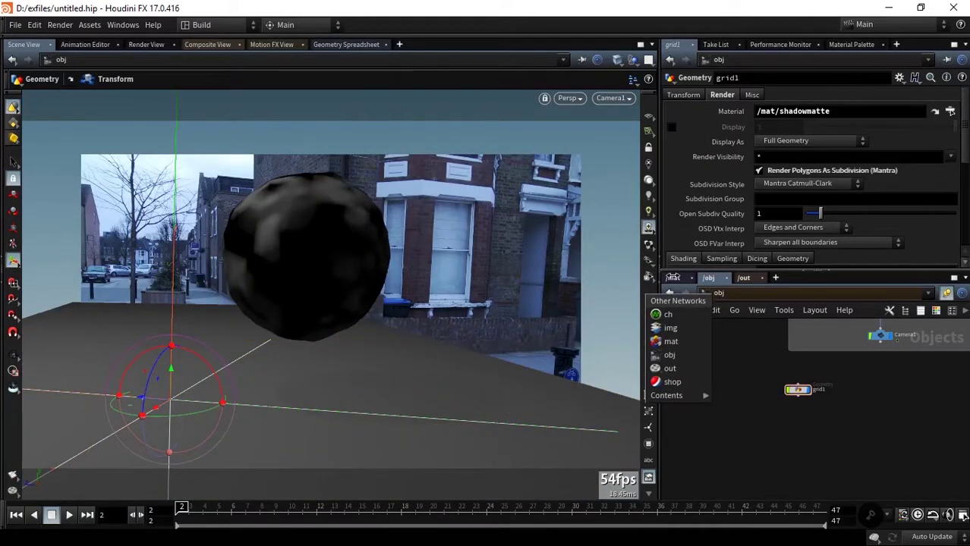
click(747, 278)
click(748, 277)
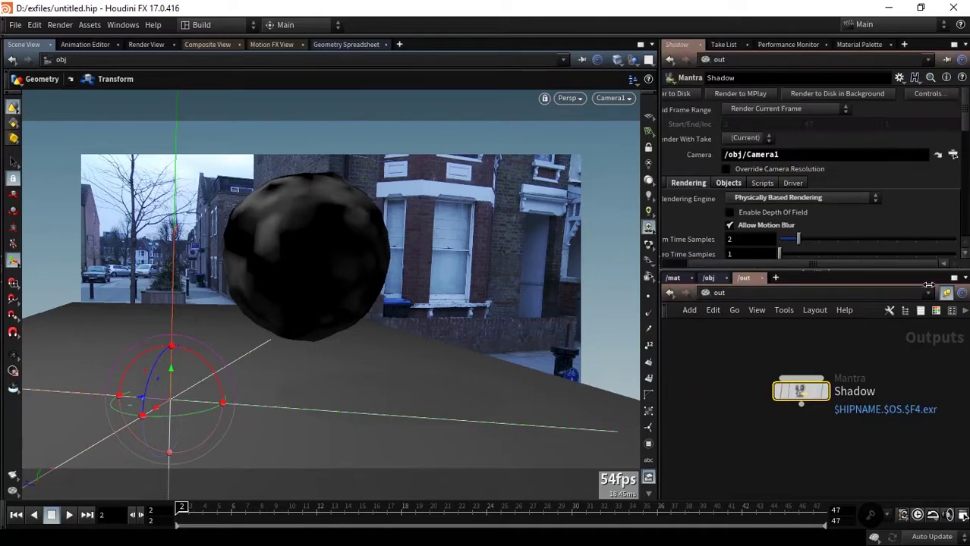
Set the Shadow node's Force Objects to grid1 and start a render in Render View
click(730, 184)
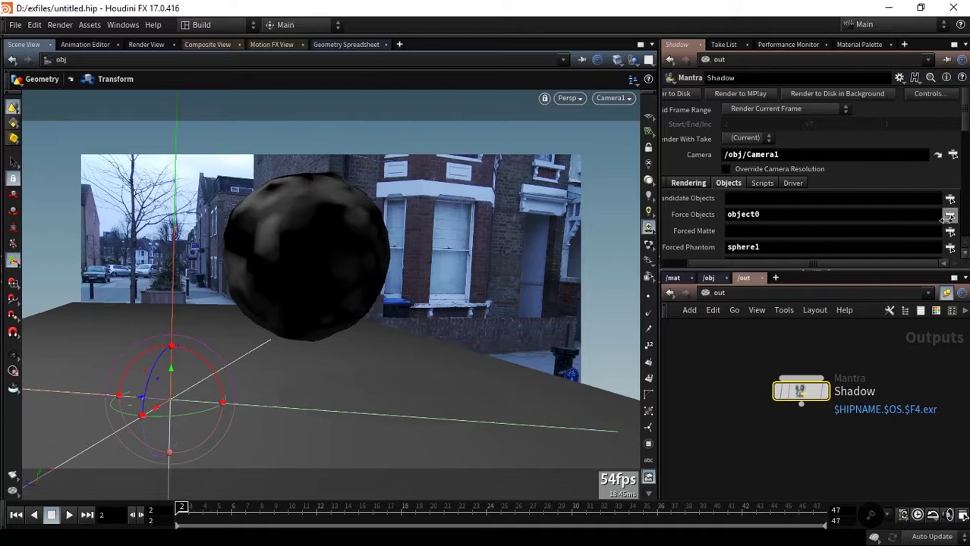
click(950, 214)
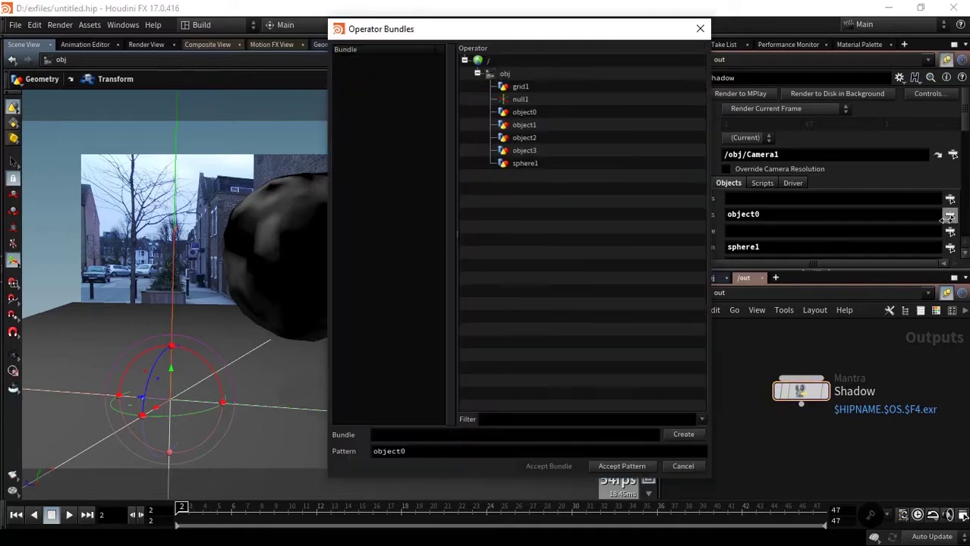
click(518, 87)
click(622, 466)
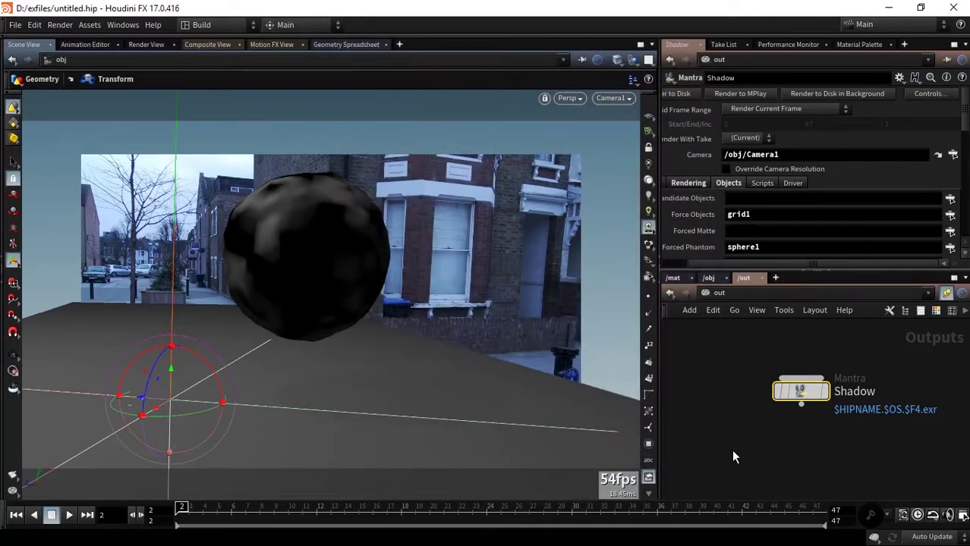
click(146, 45)
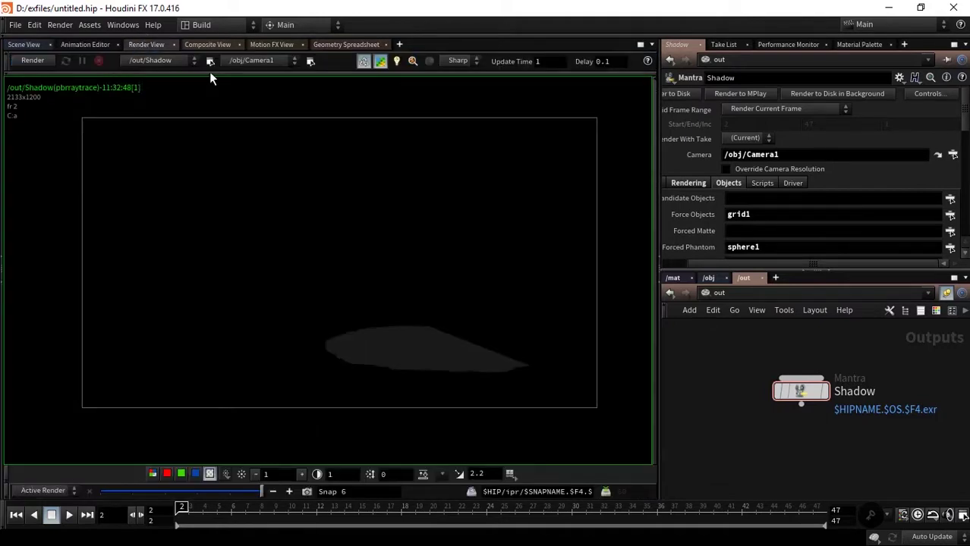
click(32, 61)
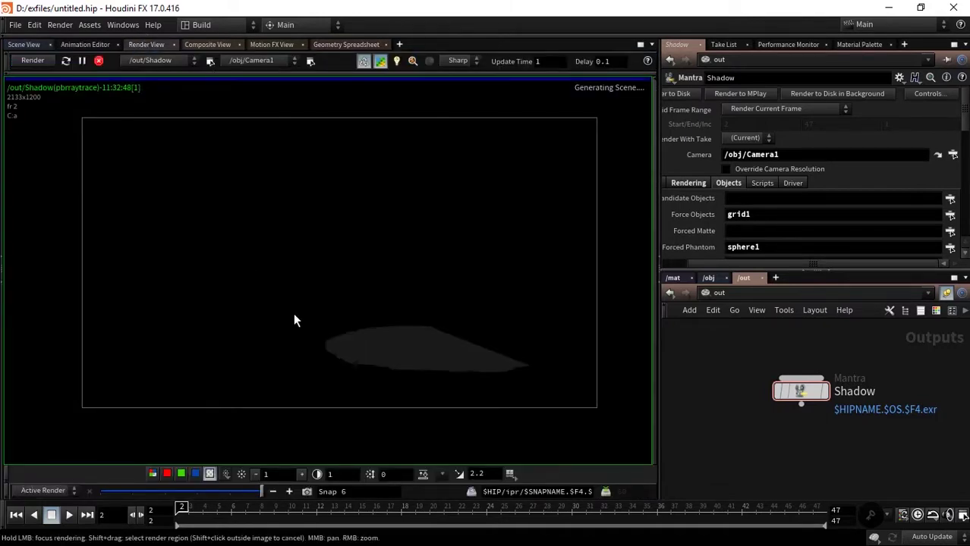
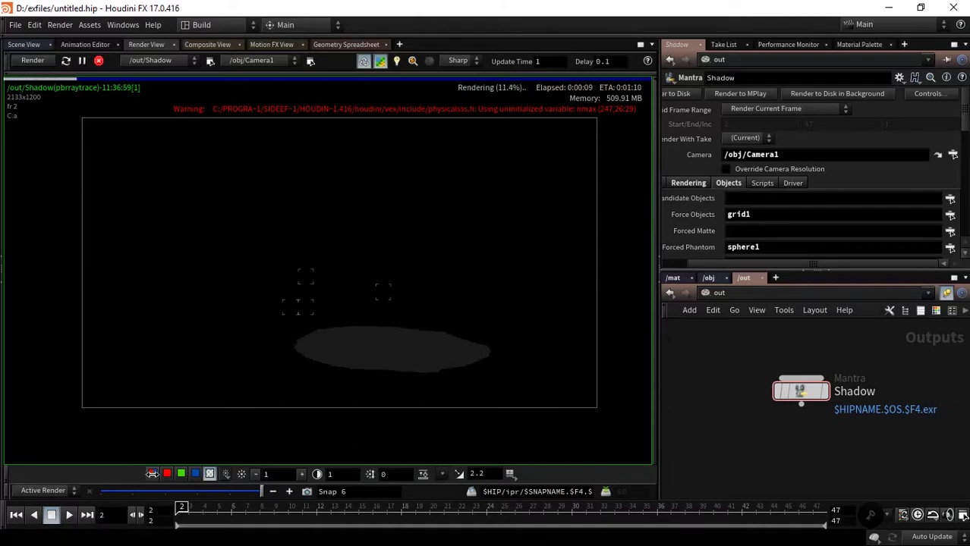
Compare the Shadow render with and without the background plate, then stop it
click(209, 473)
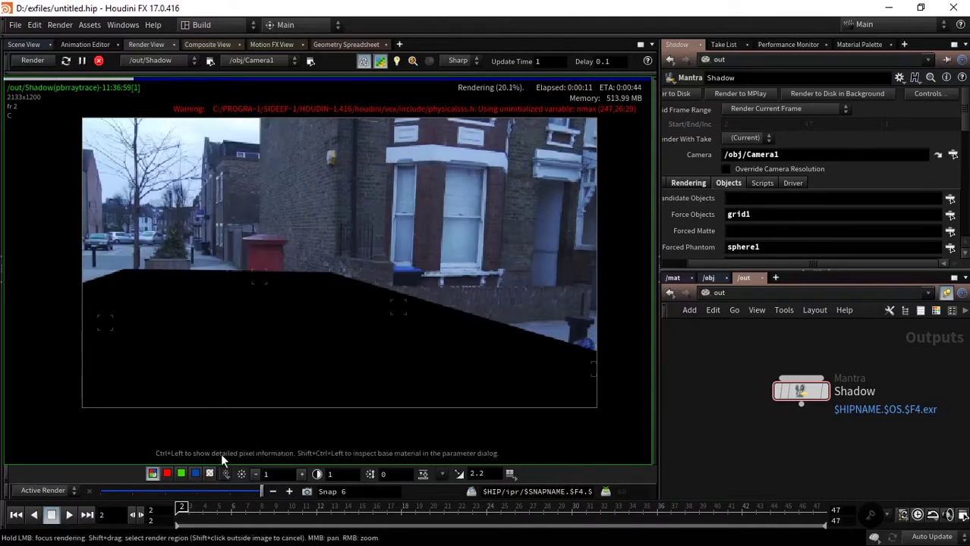
click(210, 474)
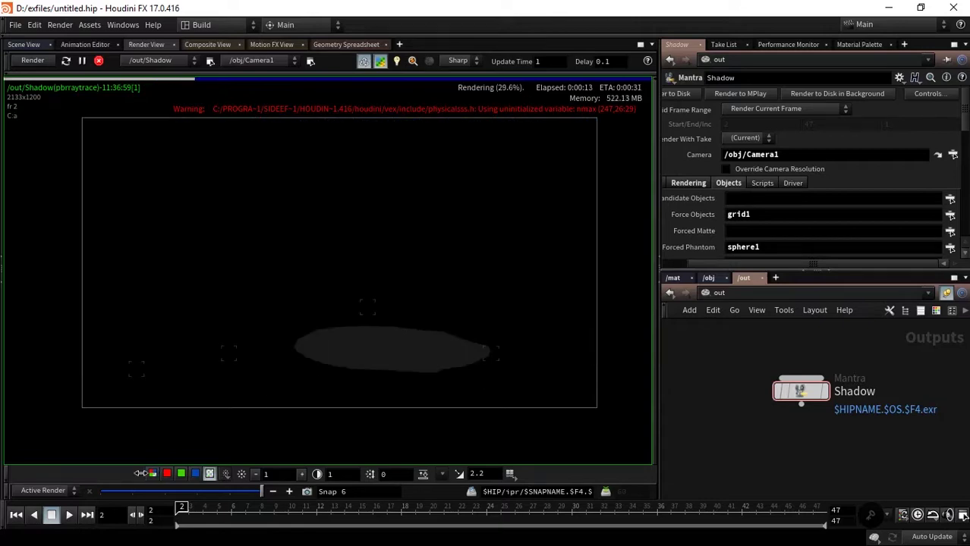
click(99, 60)
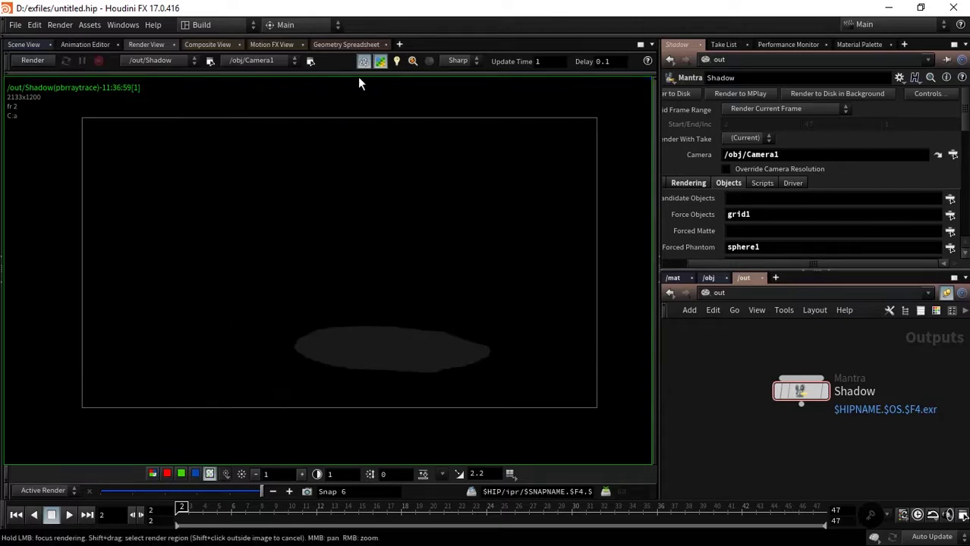
Clear Camera1's Background Image path and restart the Shadow render
click(310, 61)
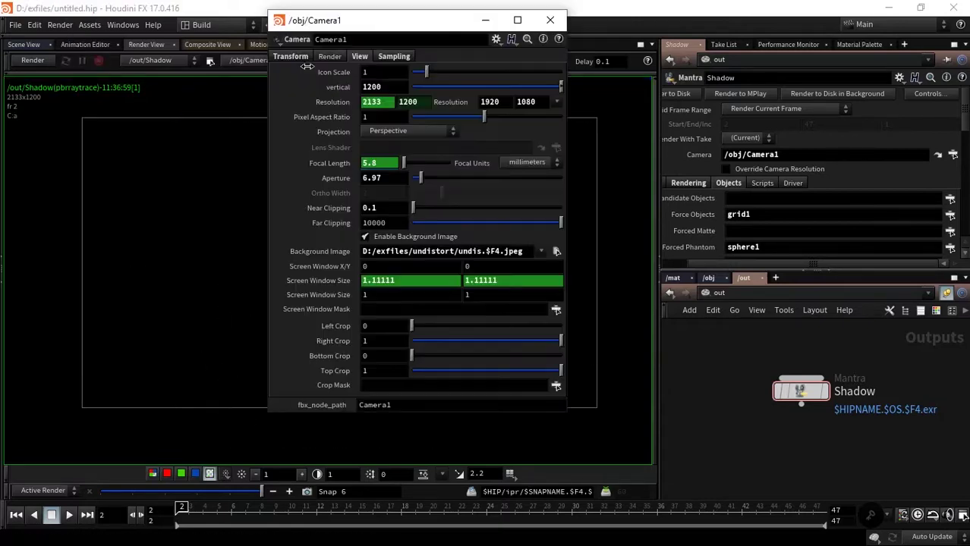
click(449, 249)
key(BackSpace)
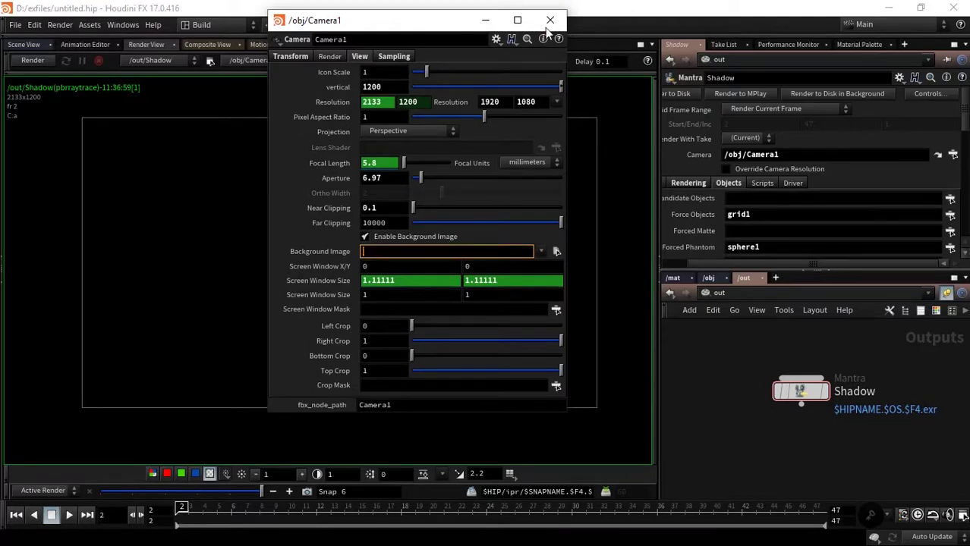
click(549, 21)
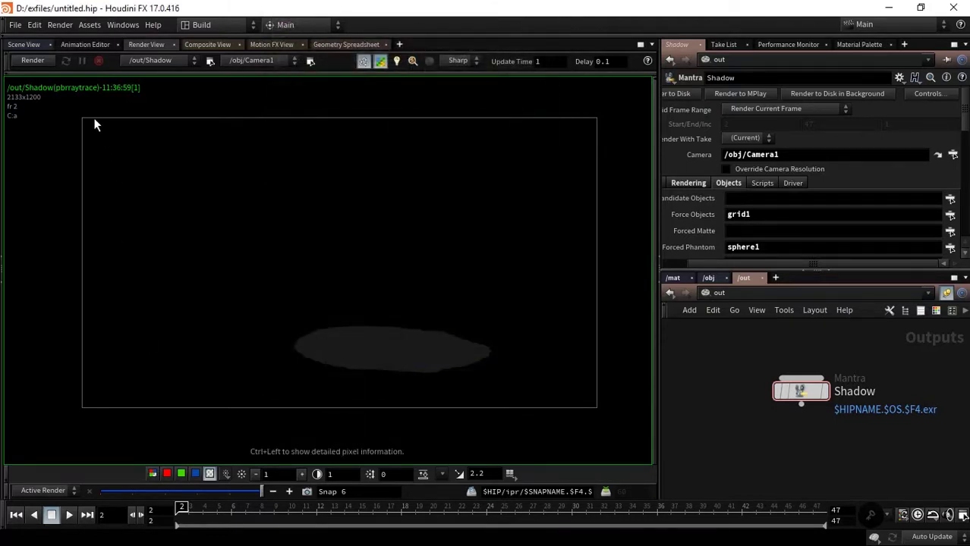
click(32, 60)
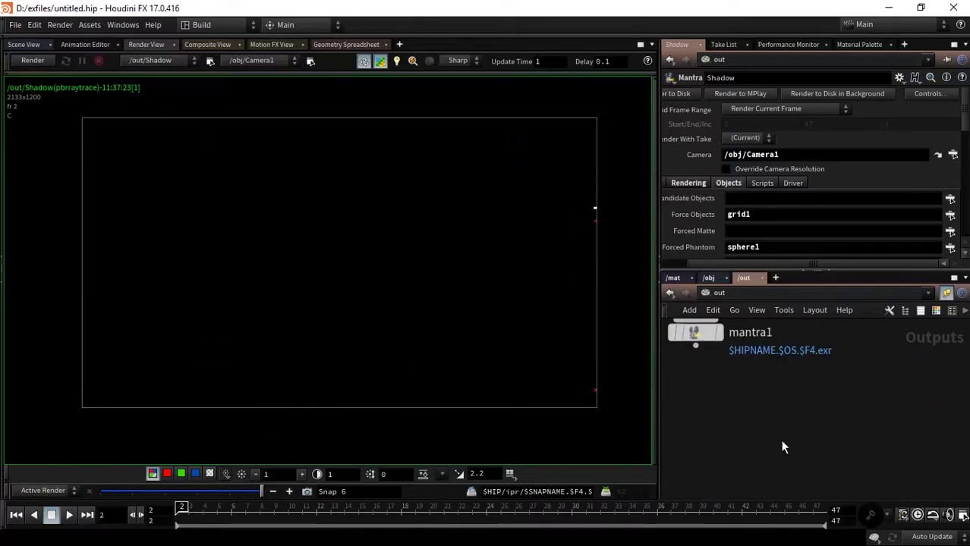
Move the new mantra1 node and rename it to 'beauty'
drag(695, 334, 827, 387)
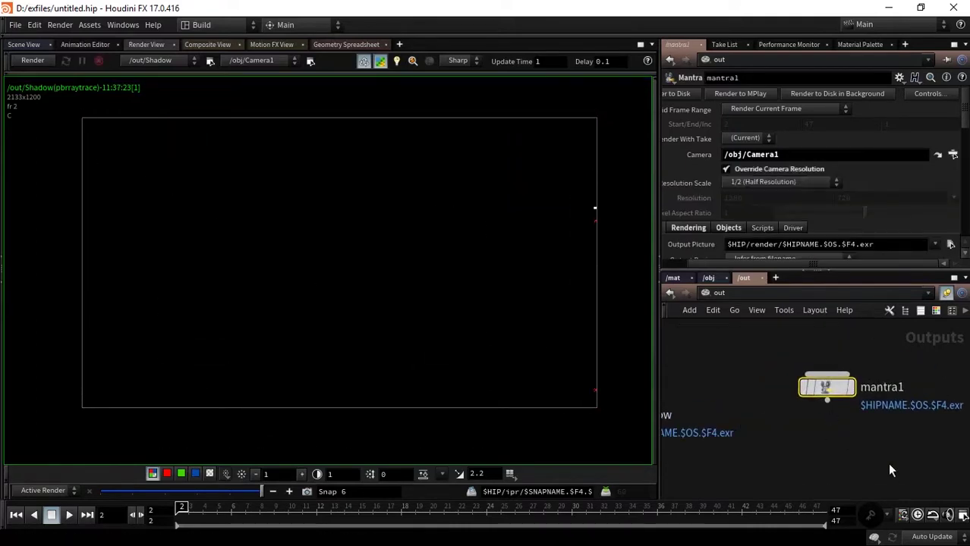
double_click(906, 388)
text(b)
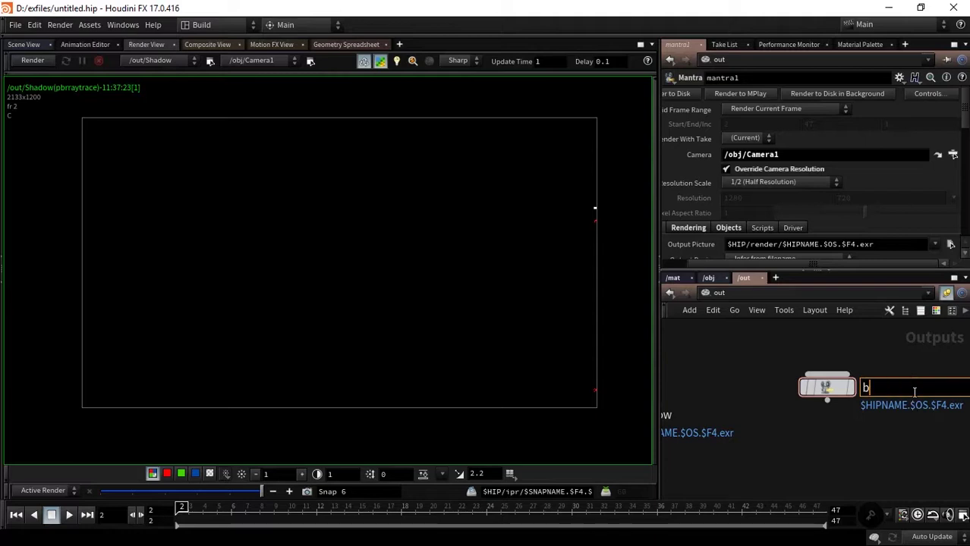
text(eauty)
key(Return)
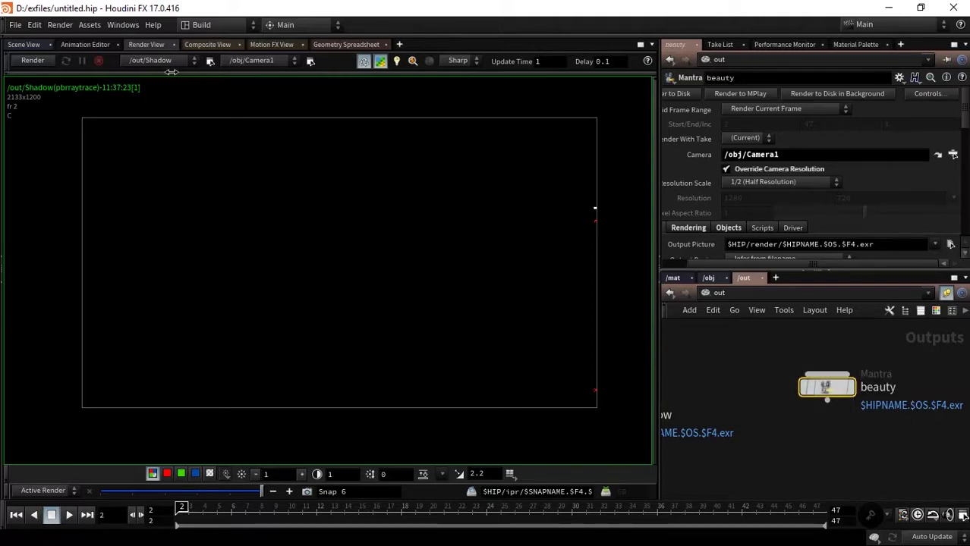
Test-render /out/beauty in the Render View, then stop the render
click(156, 60)
click(148, 87)
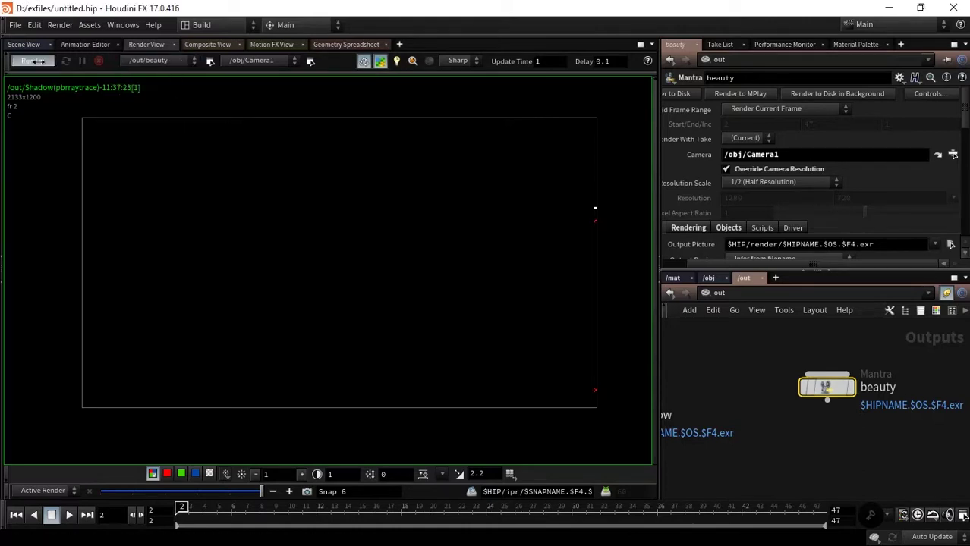
click(34, 61)
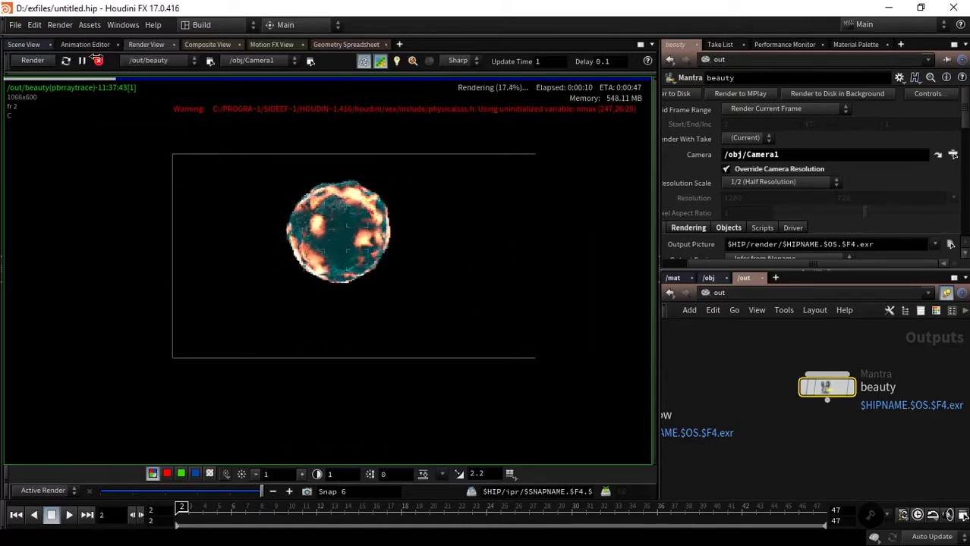
click(99, 60)
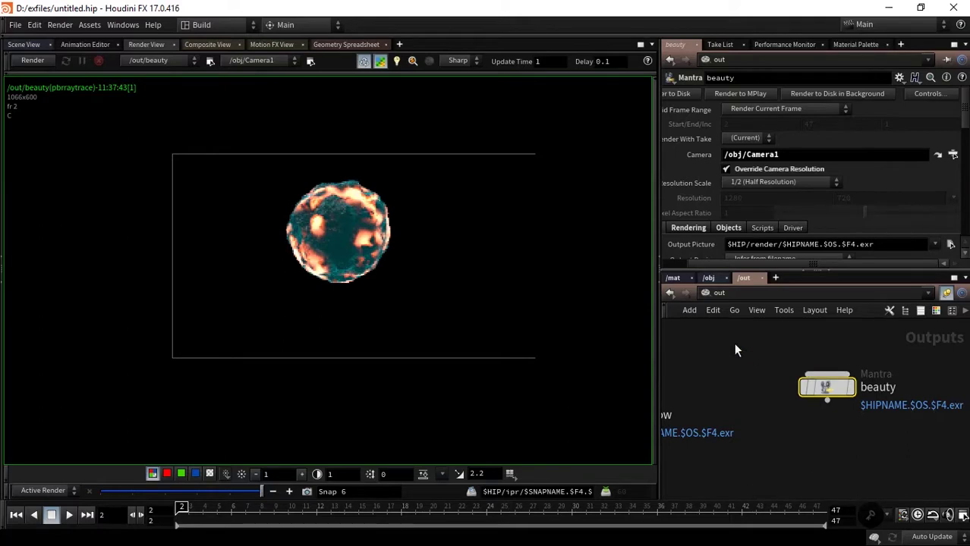
Line the Shadow node up level with beauty and widen the right-hand panes
middle_drag(702, 387, 747, 379)
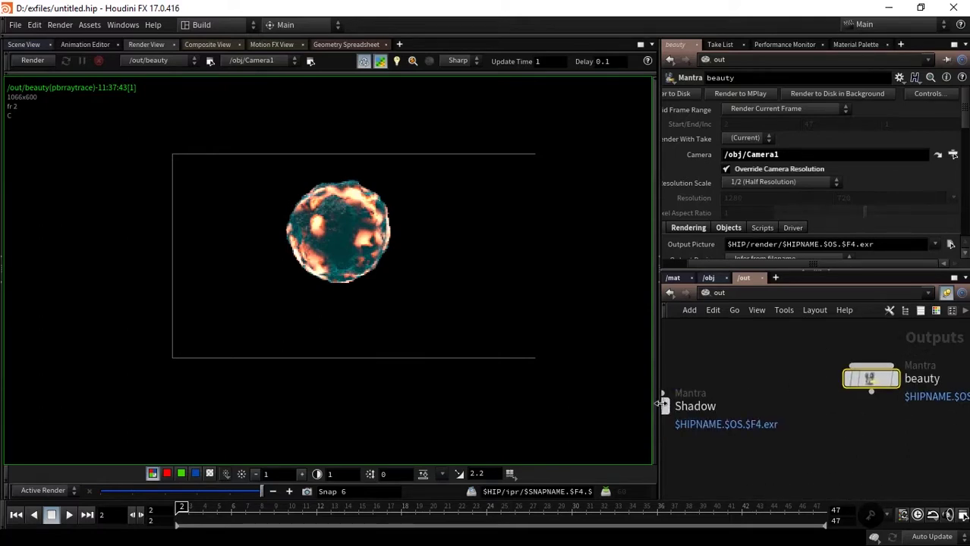
middle_drag(824, 407, 883, 402)
drag(712, 396, 769, 377)
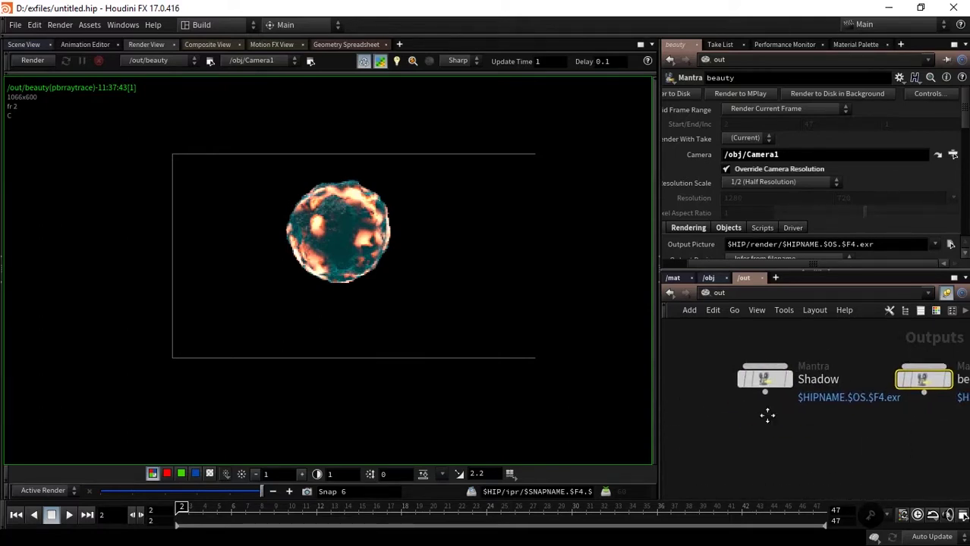
middle_drag(910, 342, 792, 337)
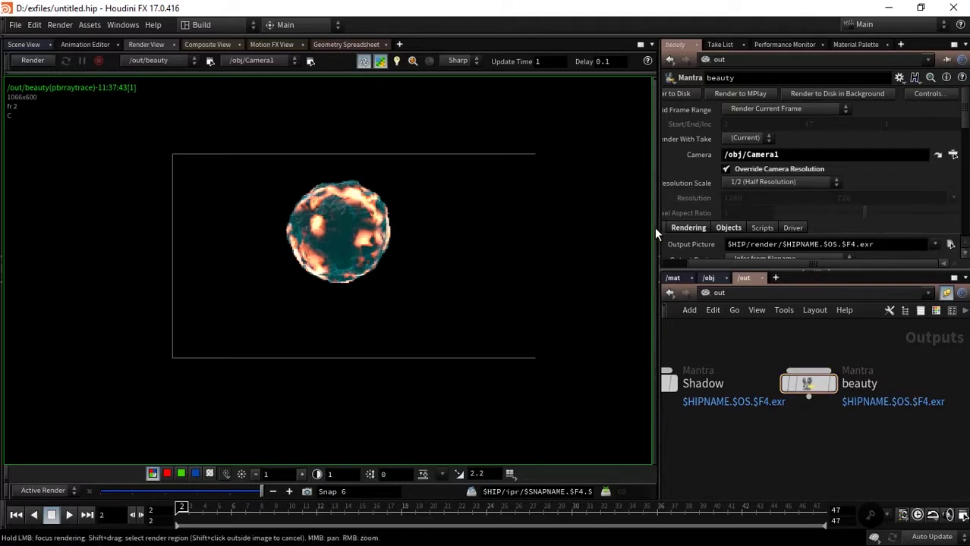
drag(662, 228, 472, 228)
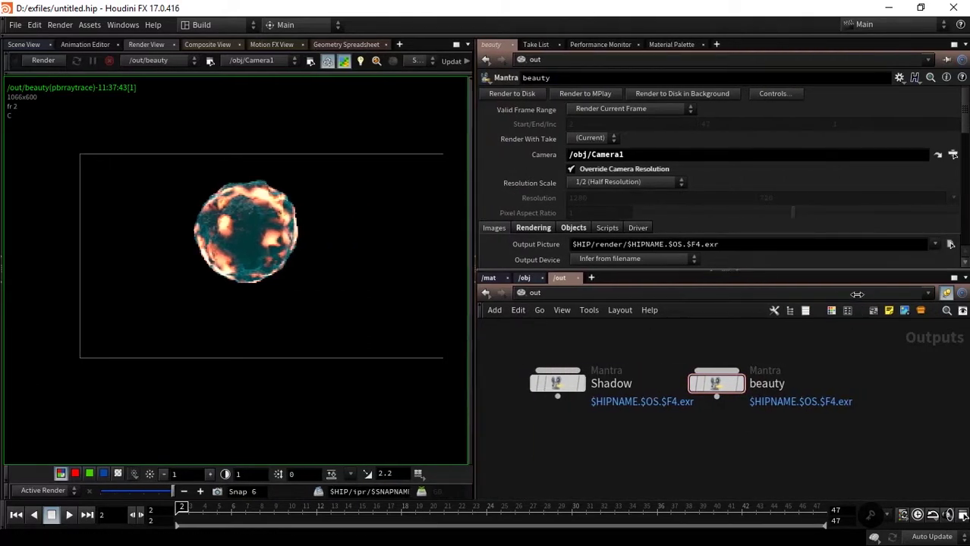
Turn off Override Camera Resolution on the beauty node
scroll(873, 121, down, 3)
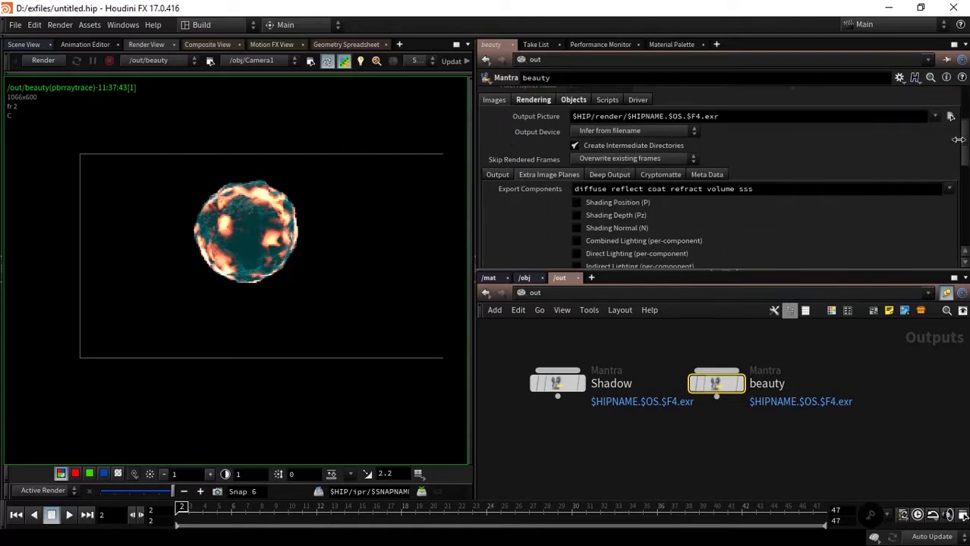
scroll(822, 123, up, 3)
click(630, 181)
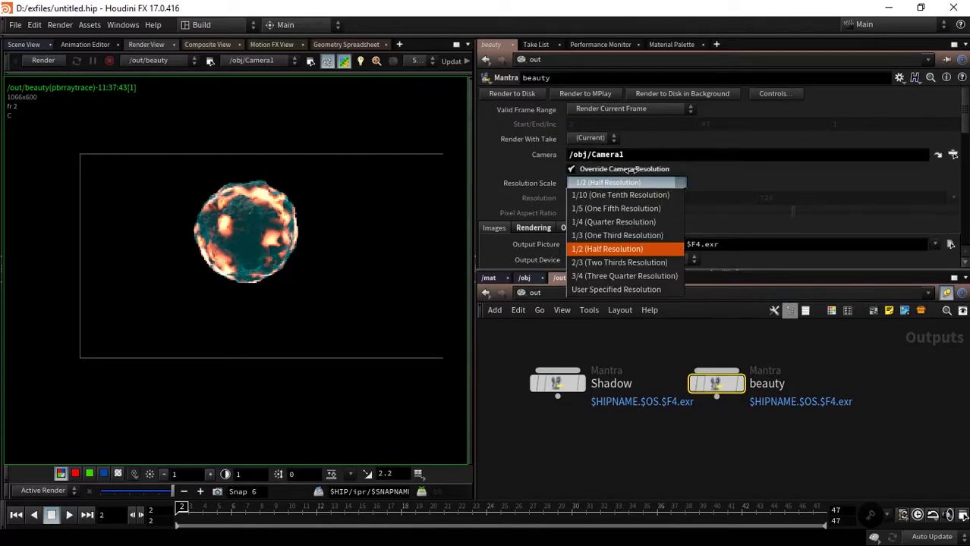
click(629, 170)
click(630, 168)
Enable the Combined Emission extra image plane under Images > Extra Image Planes
scroll(962, 113, down, 2)
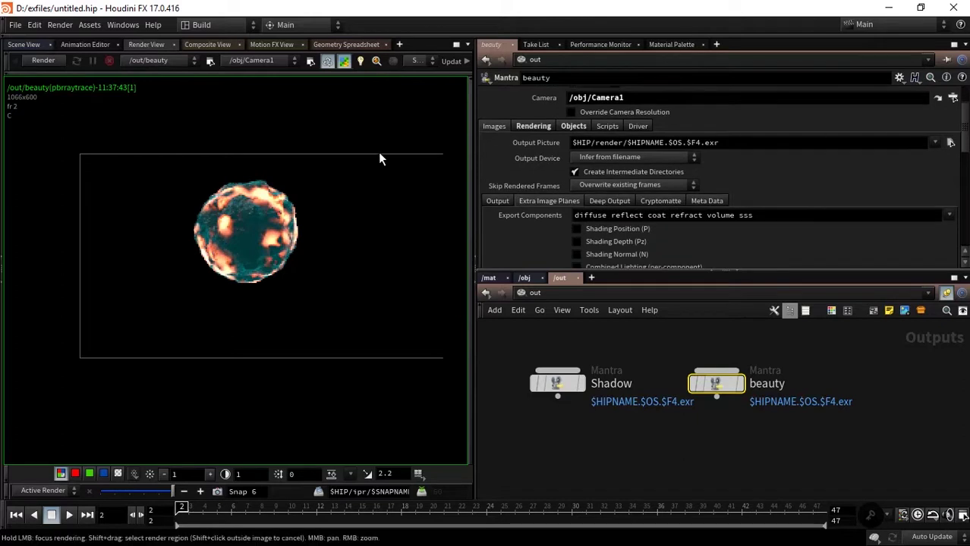
click(533, 126)
click(493, 126)
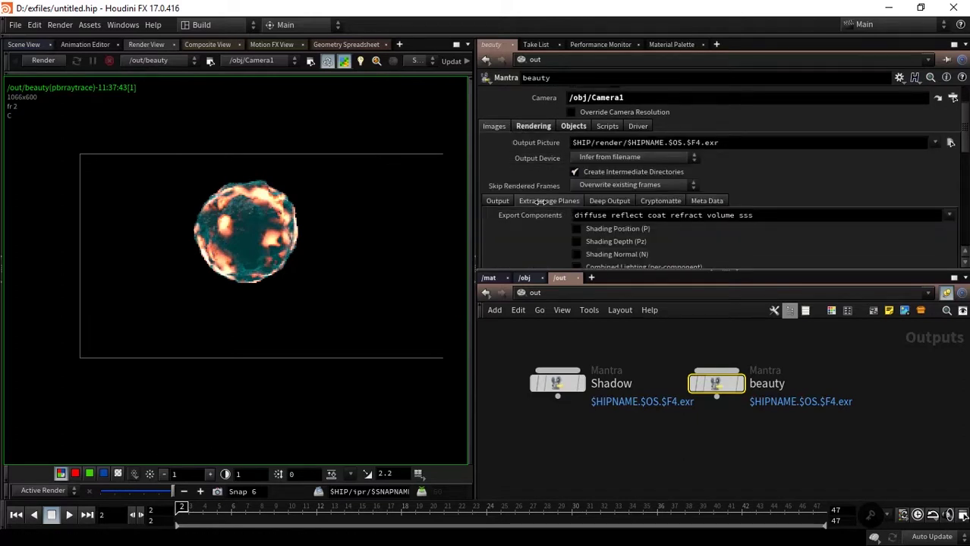
scroll(742, 192, down, 2)
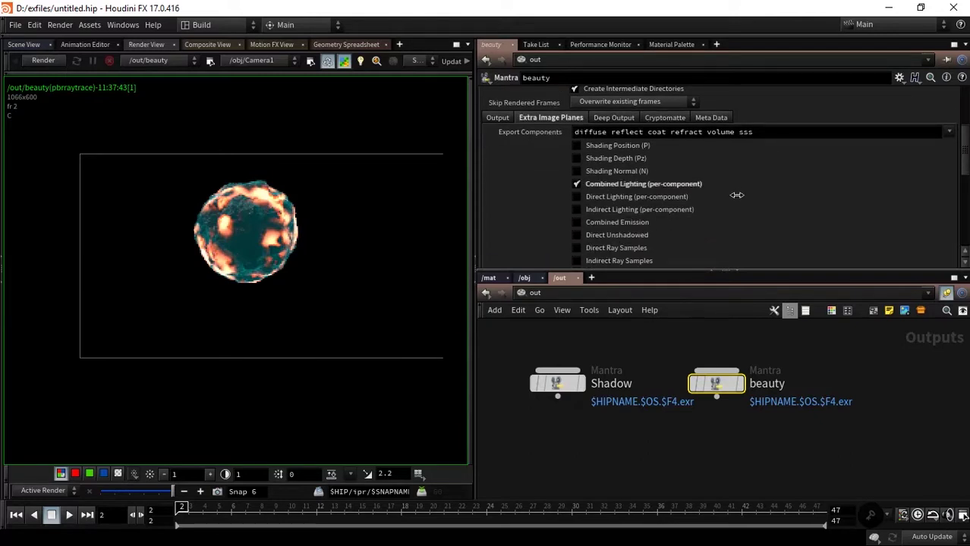
click(641, 223)
scroll(962, 153, up, 3)
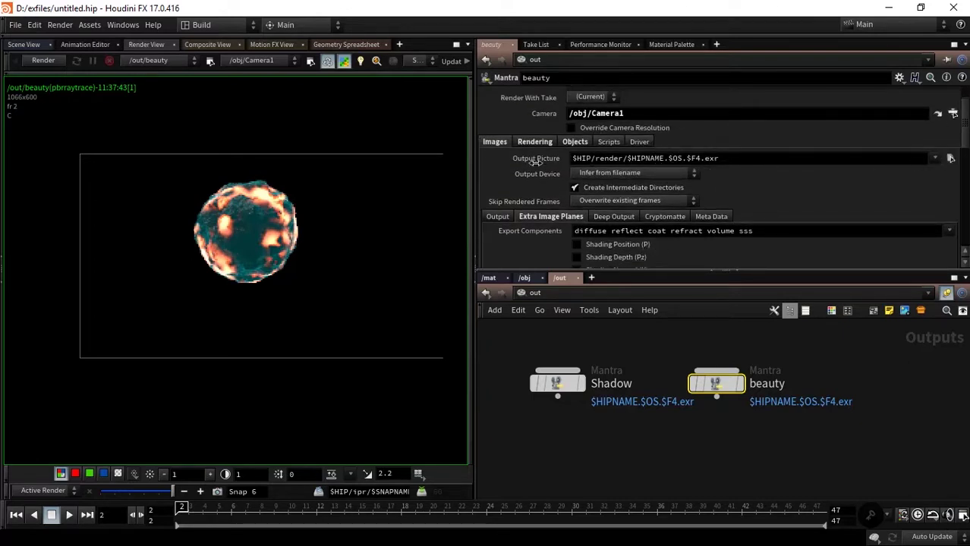
Set beauty's Output Picture to $HIP/render/beauty2.$F4.exr
click(951, 158)
click(628, 288)
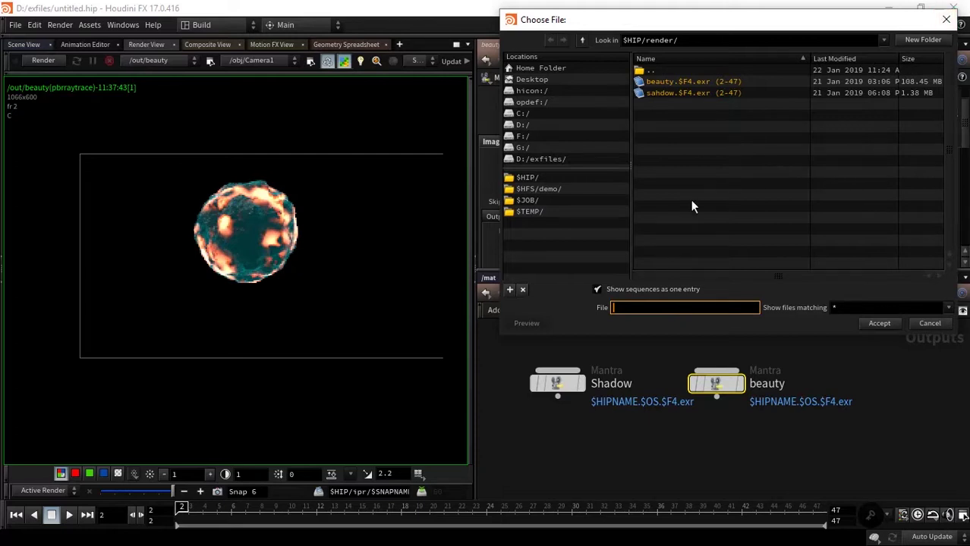
text(beauty.)
key(BackSpace)
text(2.$)
text(F4)
key(Left)
key(Left)
key(Right)
key(Right)
text(.exr)
click(894, 325)
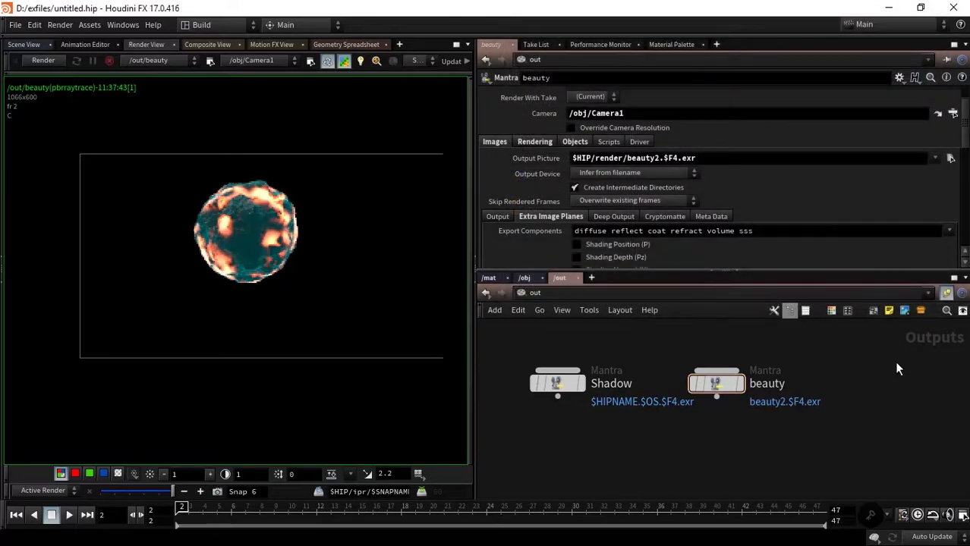
Set Shadow's Output Picture to $HIP/render/shadow2.$F4.exr
click(579, 390)
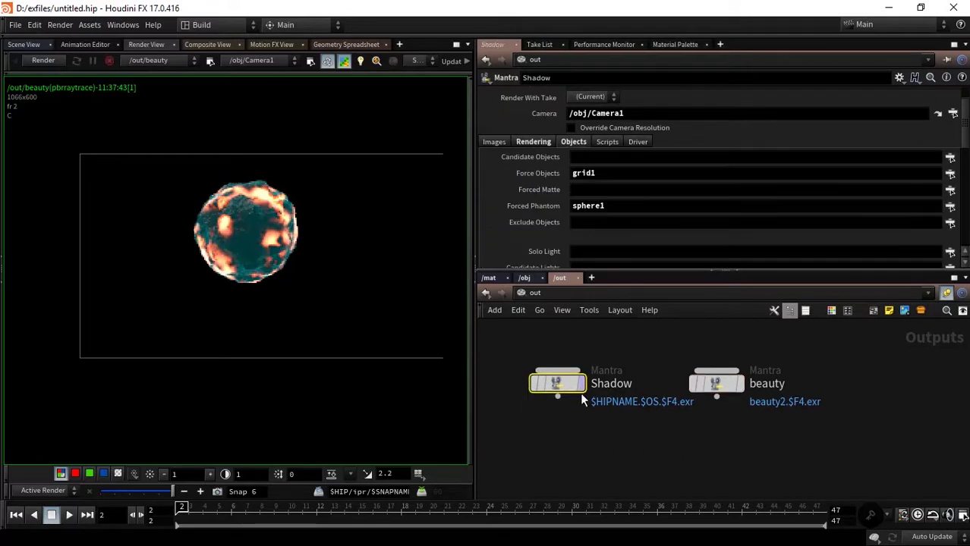
click(494, 142)
click(952, 157)
text(shadow2.$F4.)
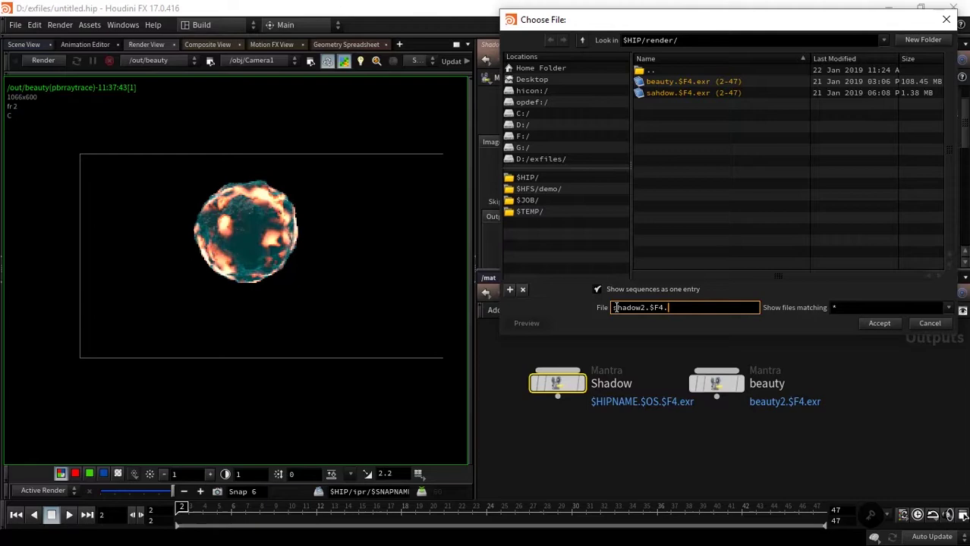
text(exr)
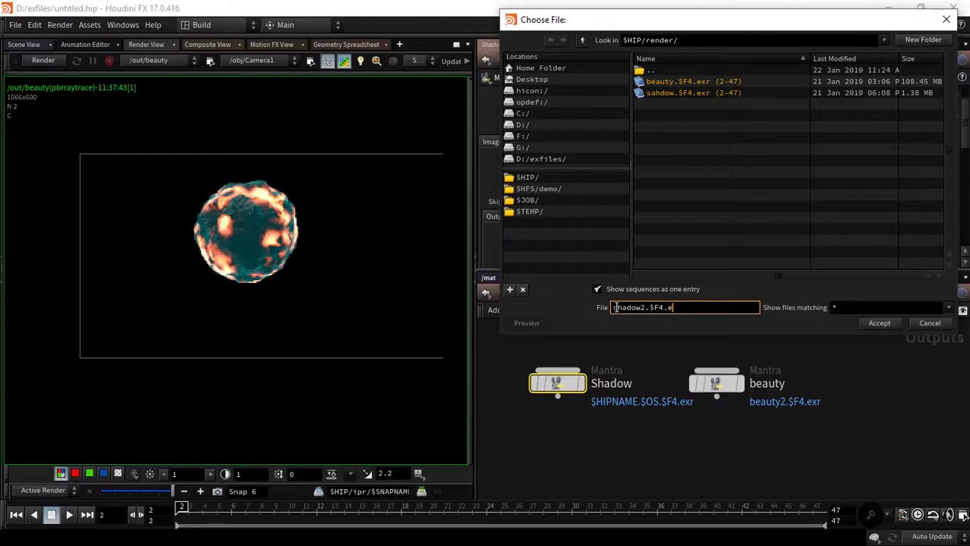
click(878, 323)
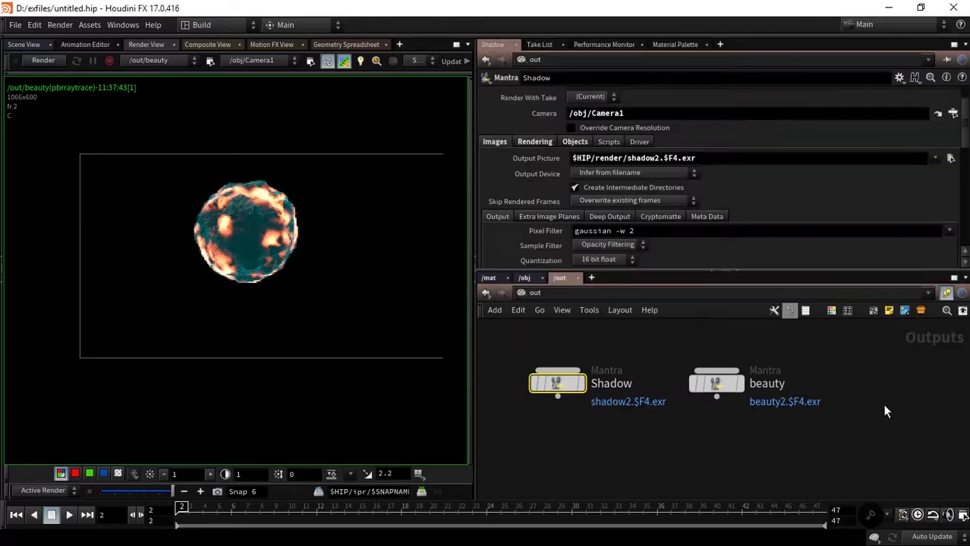
middle_drag(874, 417, 873, 396)
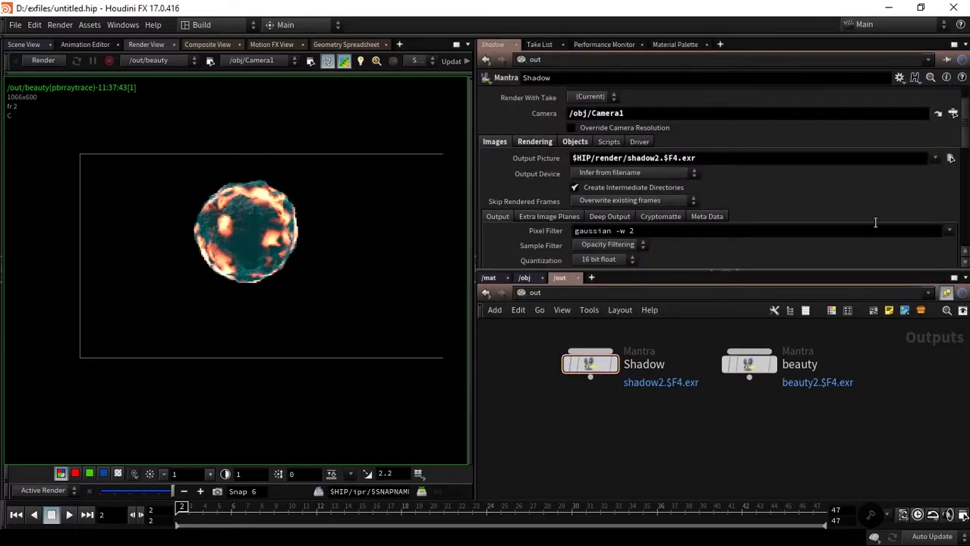
On the beauty node, set Reflect Limit to 4 and Refract Limit to 0
scroll(835, 189, down, 2)
scroll(743, 235, down, 1)
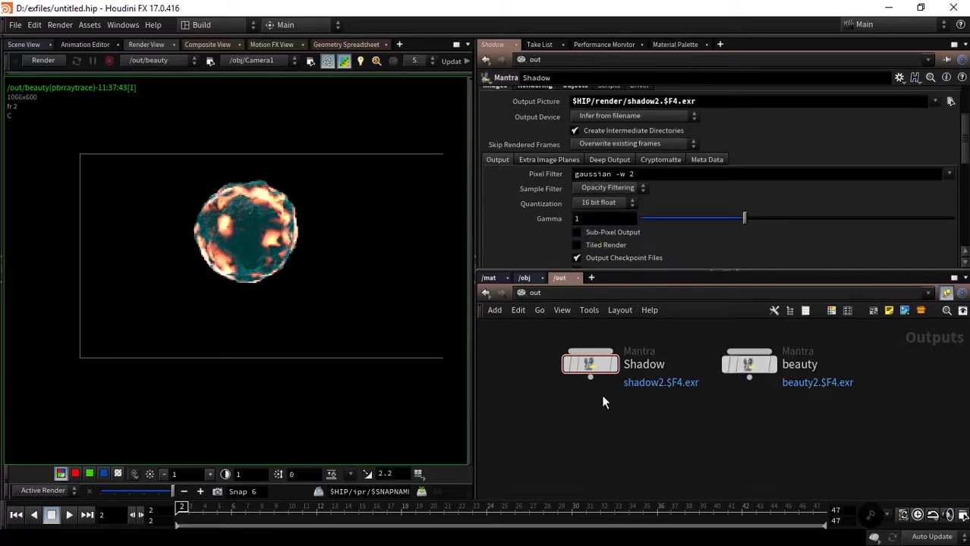
middle_drag(648, 356, 595, 394)
click(695, 402)
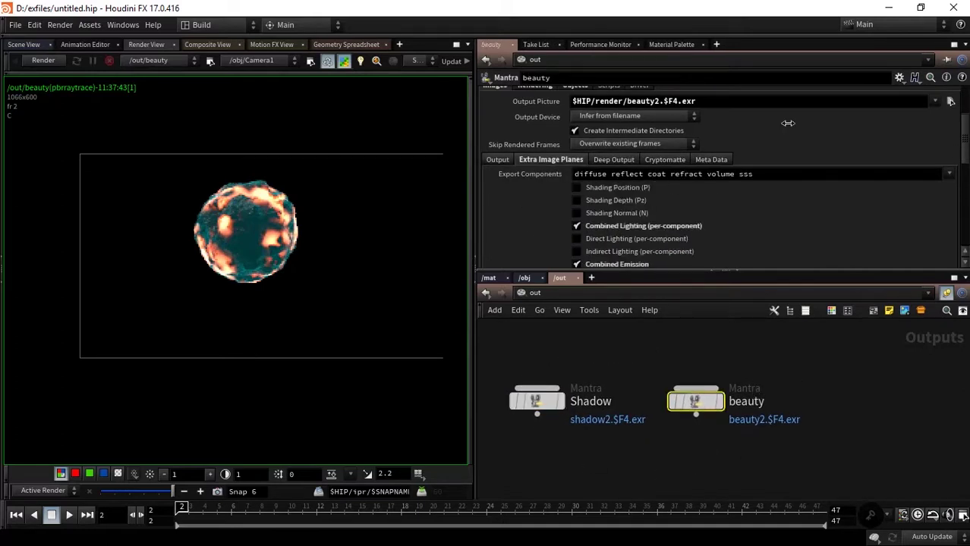
scroll(965, 137, up, 5)
click(534, 165)
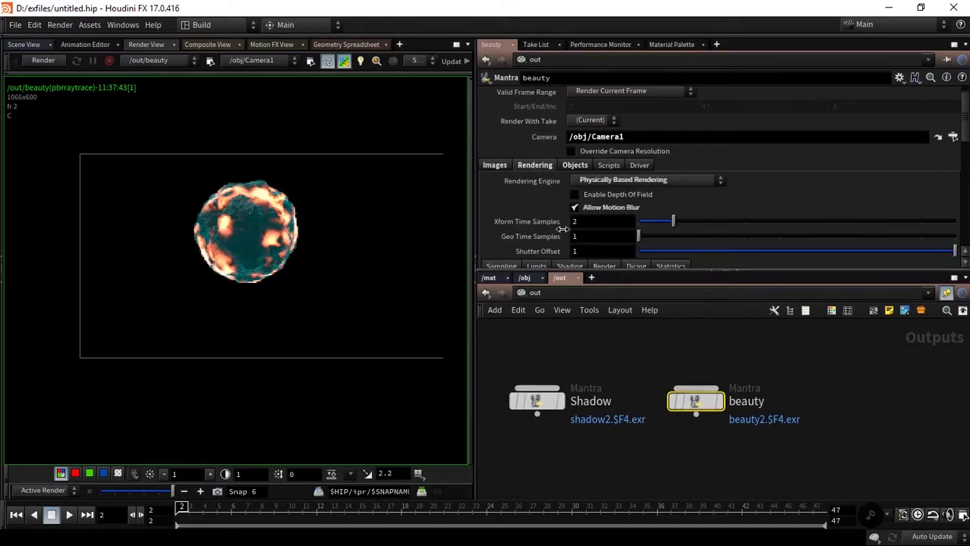
scroll(613, 167, down, 3)
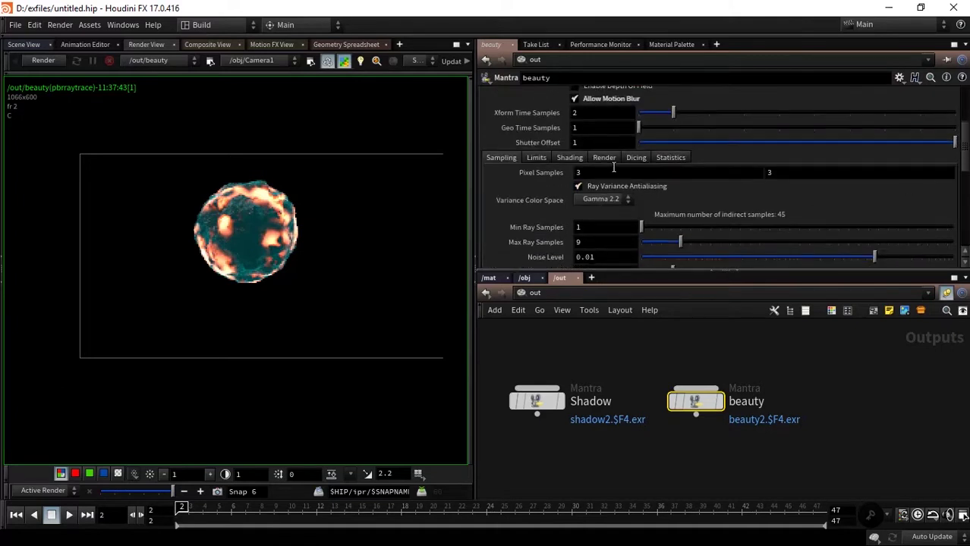
click(535, 157)
click(590, 174)
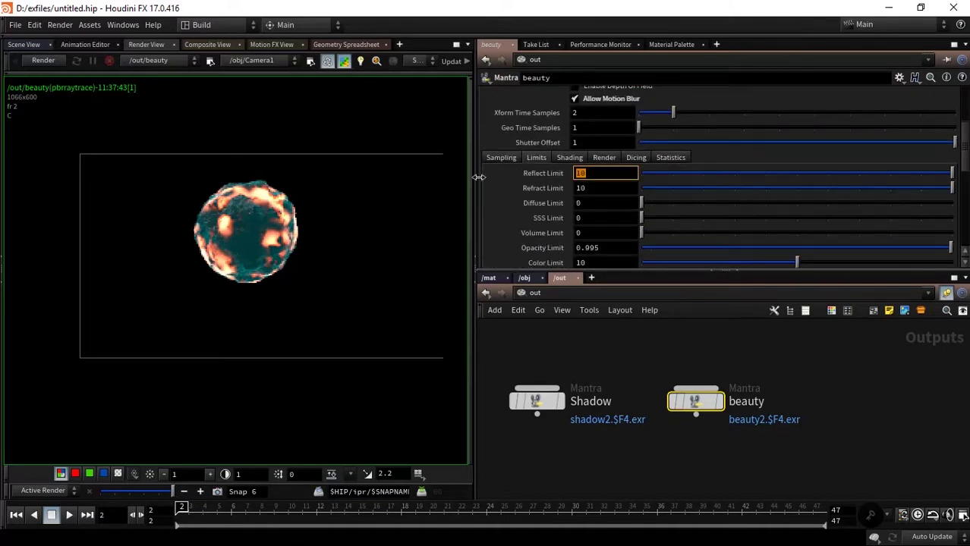
text(4)
key(Return)
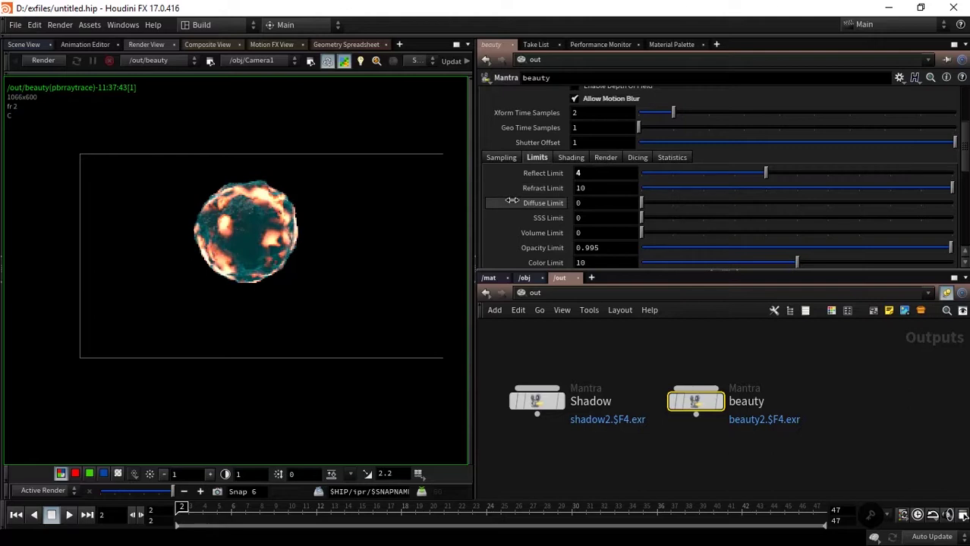
click(597, 188)
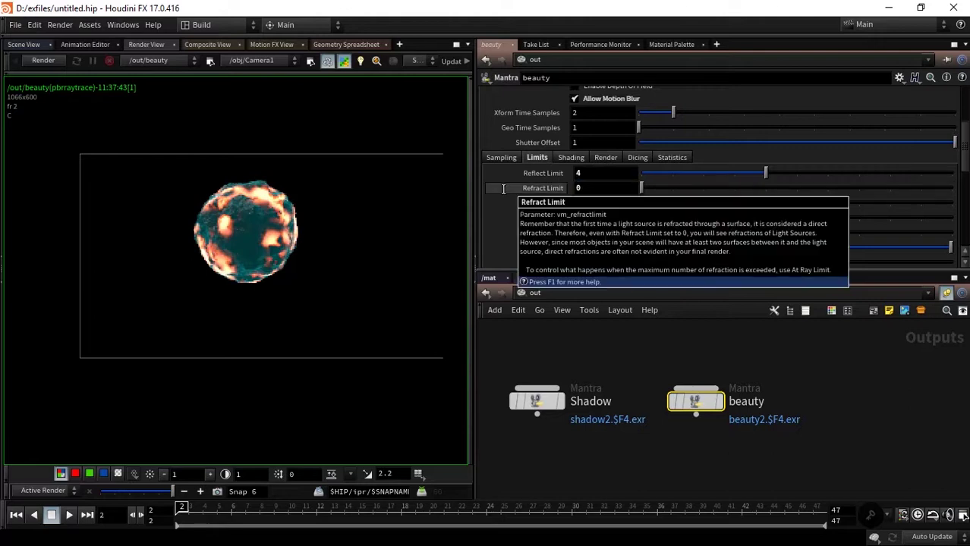
text(0)
key(Return)
Try Pixel Samples of 6 by 6, then reset them to 3 by 3
click(491, 157)
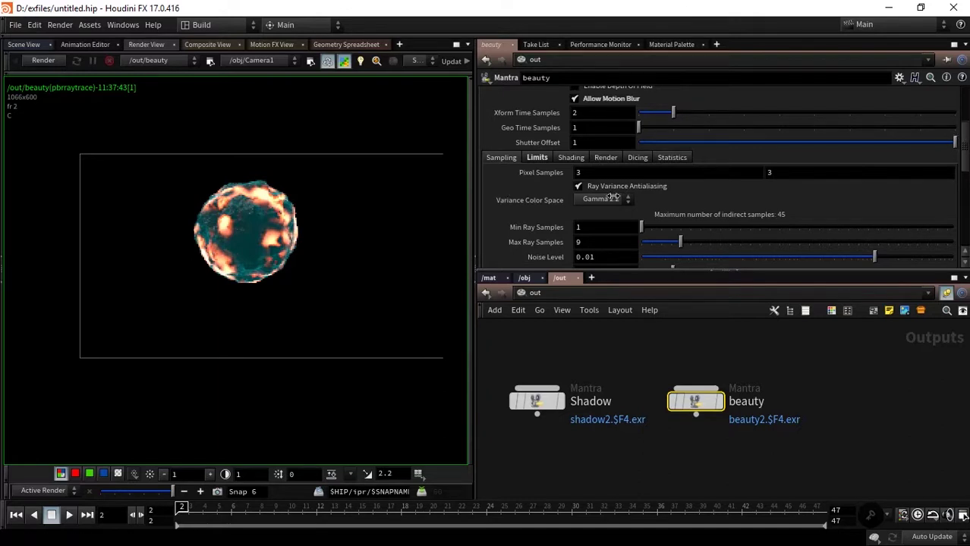
scroll(963, 151, down, 2)
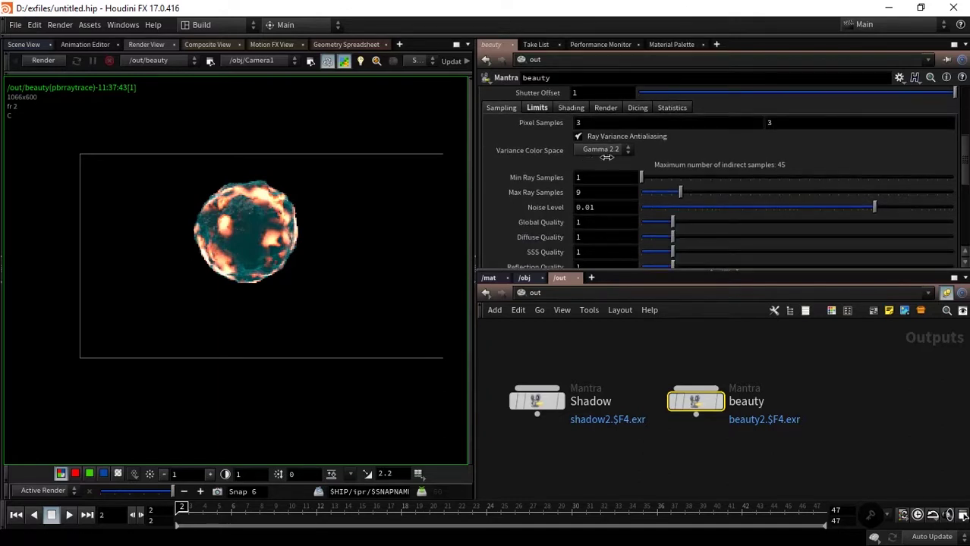
click(642, 123)
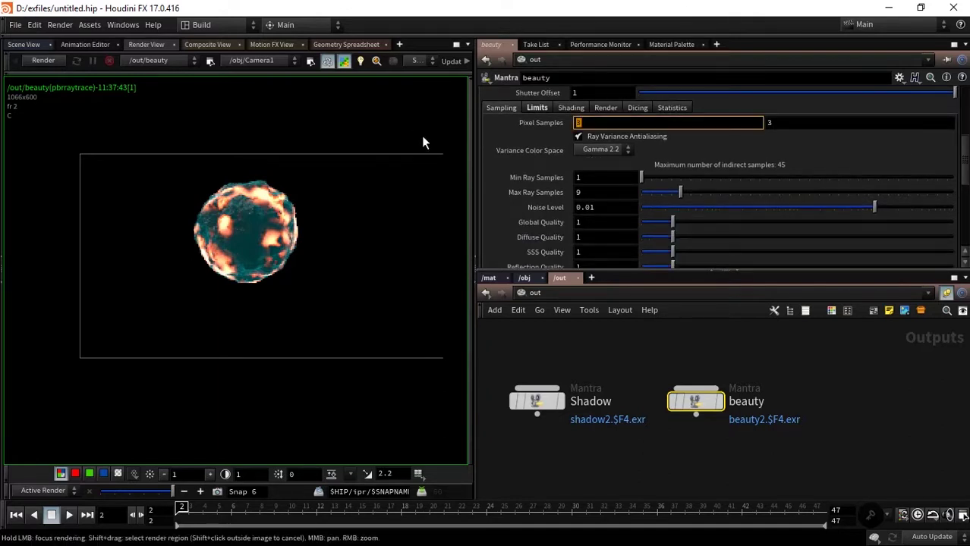
text(6)
key(Tab)
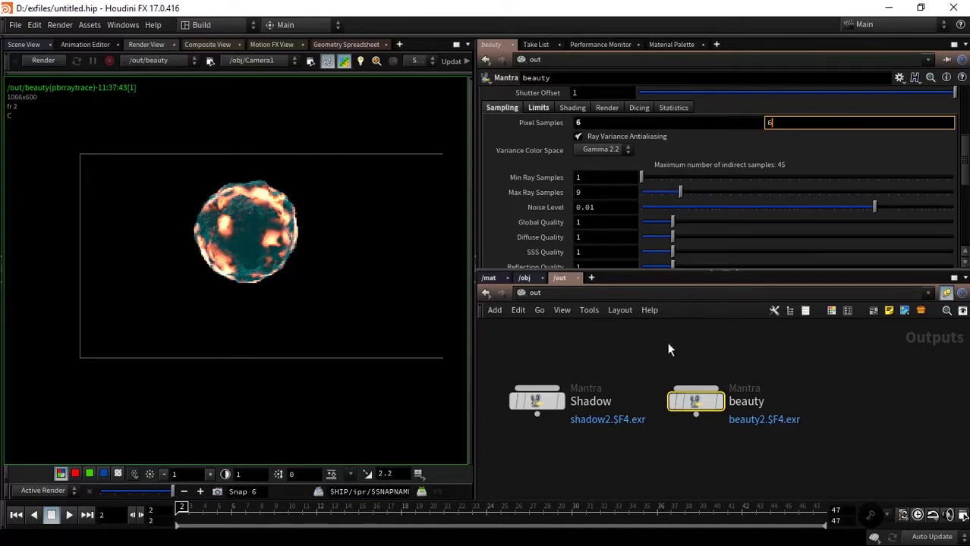
key(Return)
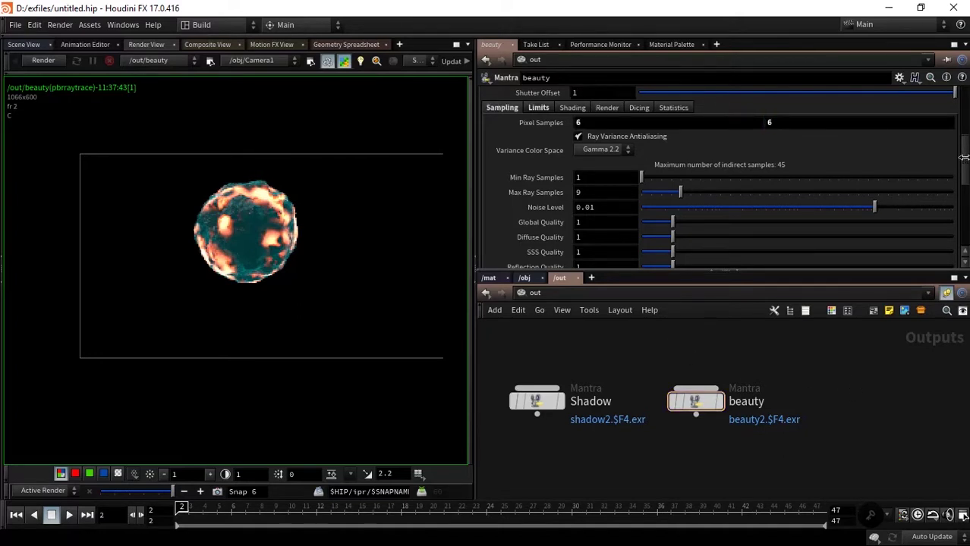
scroll(964, 158, up, 2)
click(579, 183)
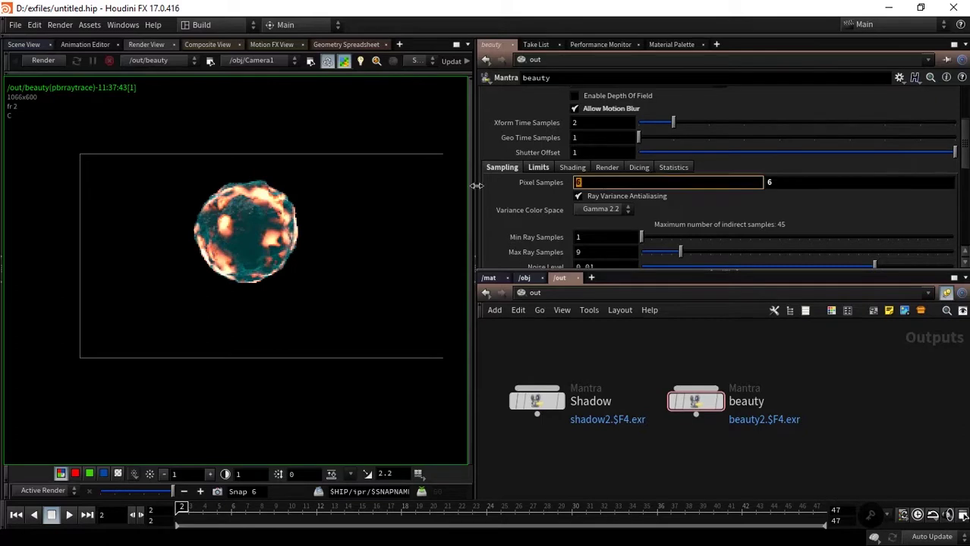
text(3)
key(Tab)
key(Return)
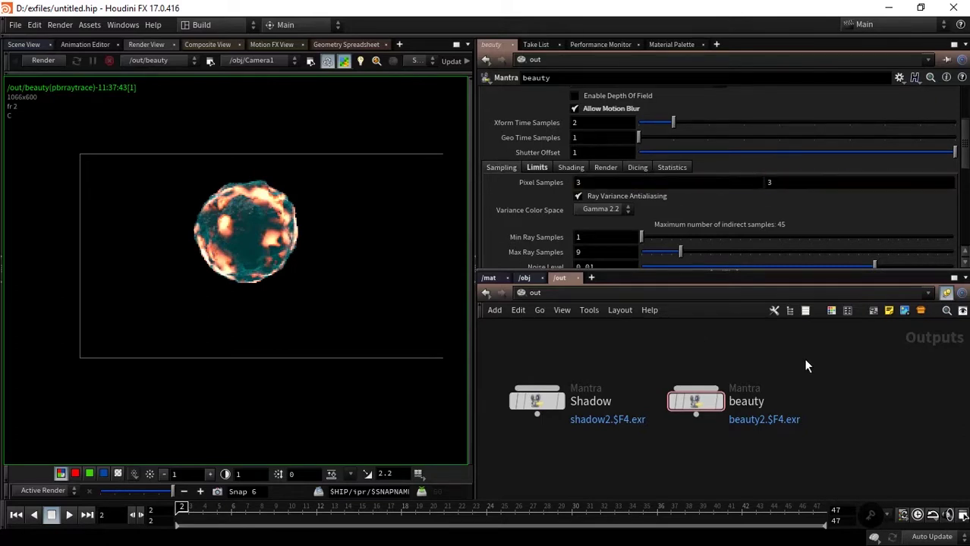
scroll(962, 131, up, 4)
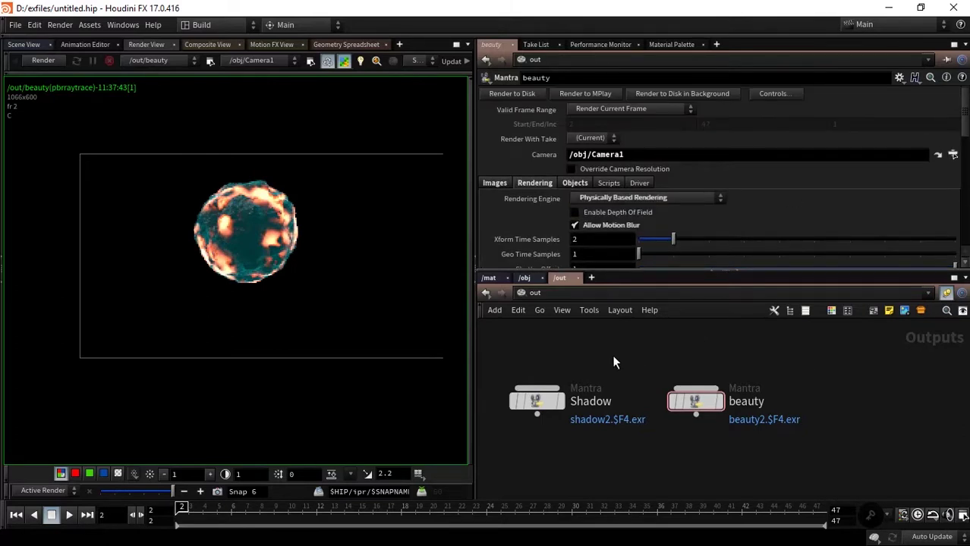
Switch the network editor to /obj, box-select the five camera rig nodes, then select null1
click(525, 278)
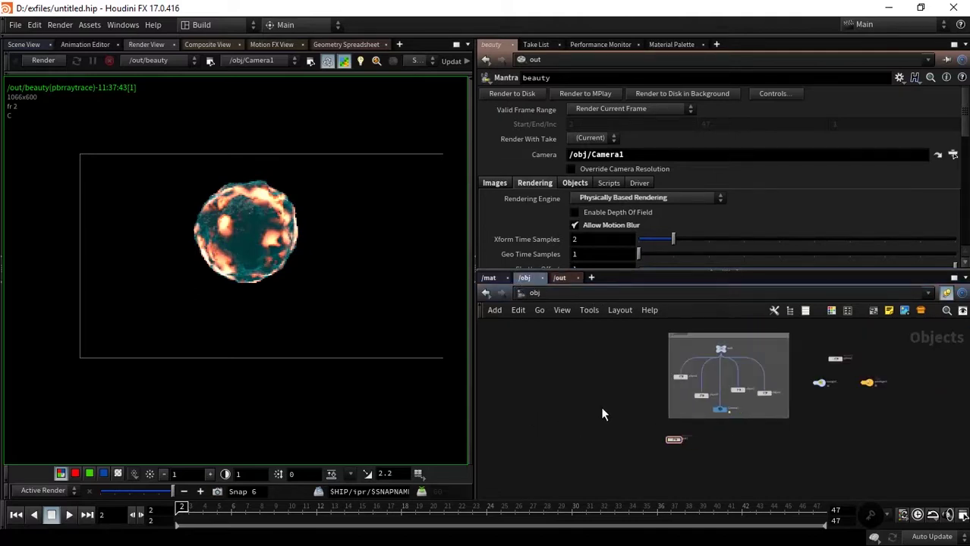
drag(474, 406, 493, 406)
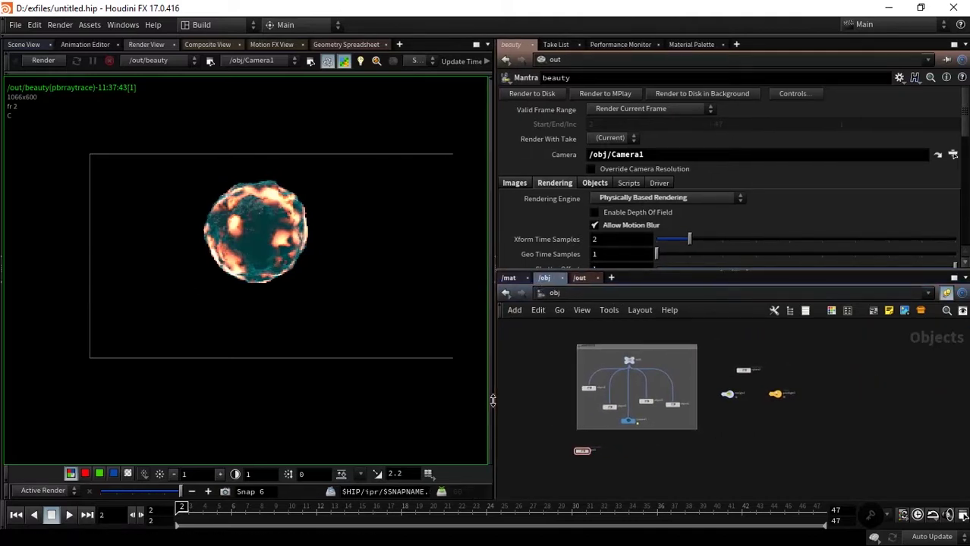
scroll(575, 369, up, 3)
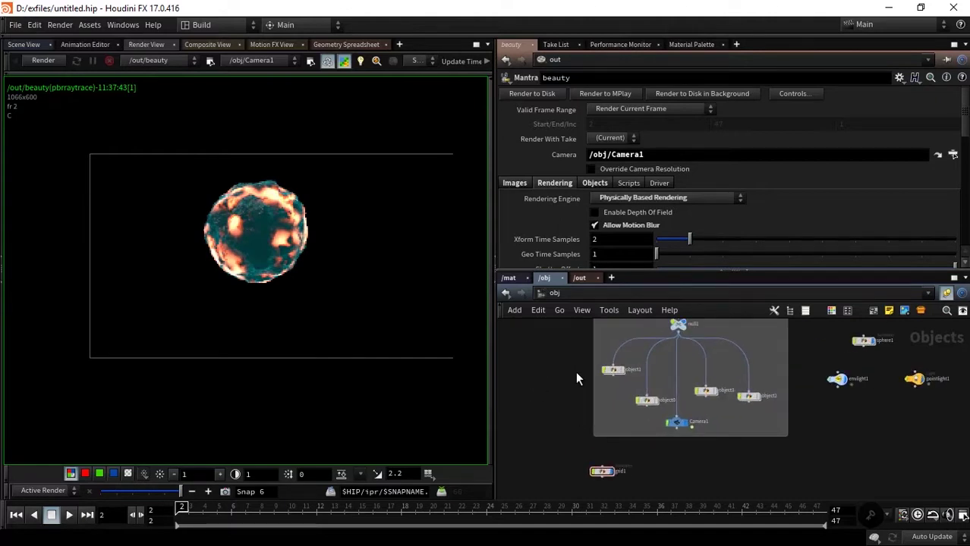
scroll(575, 372, up, 2)
drag(571, 358, 893, 461)
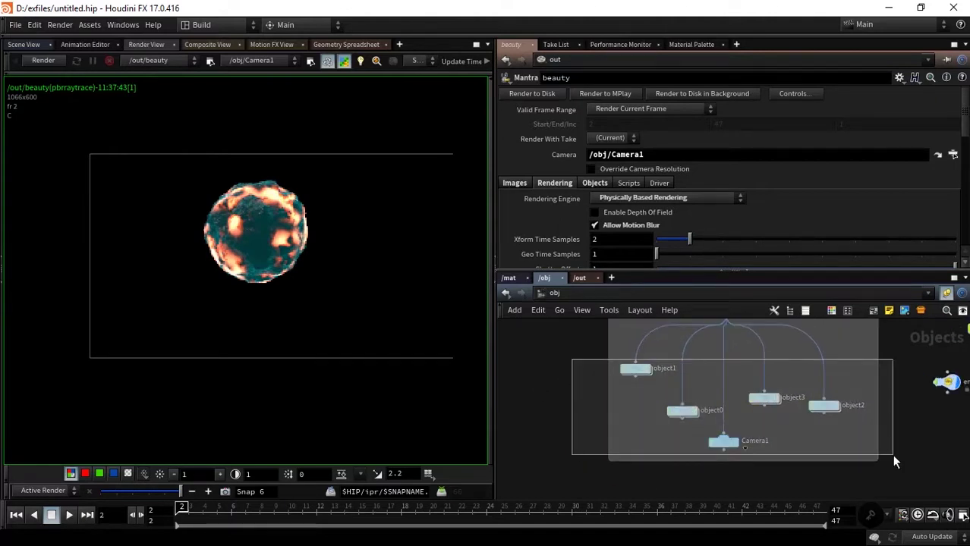
drag(577, 348, 882, 457)
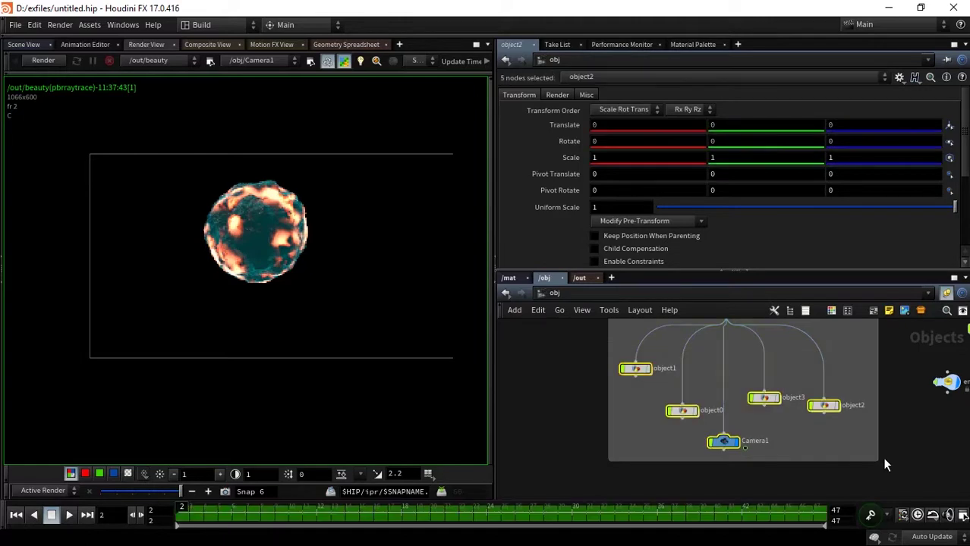
click(881, 457)
click(713, 350)
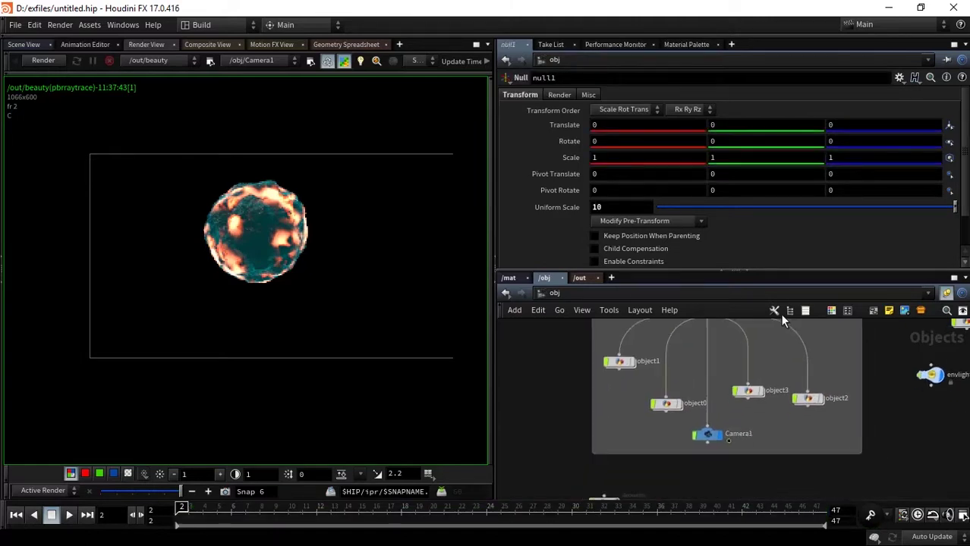
Pan the object network to reveal sphere1 and the lights, and select sphere1
middle_drag(834, 440, 728, 439)
scroll(753, 449, down, 3)
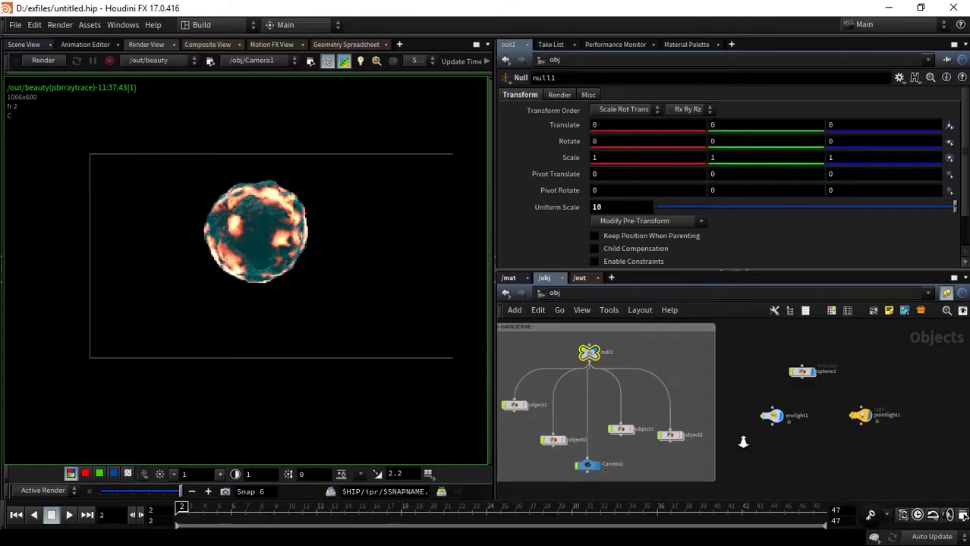
scroll(775, 407, up, 2)
middle_drag(776, 407, 733, 439)
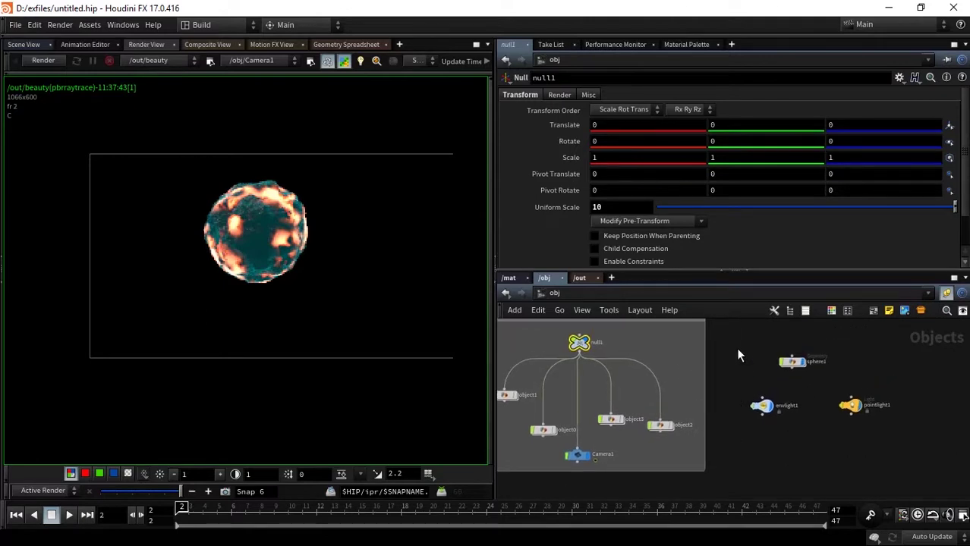
click(792, 362)
Dive into sphere1's geometry network and inspect transform1 and mountain1
double_click(789, 362)
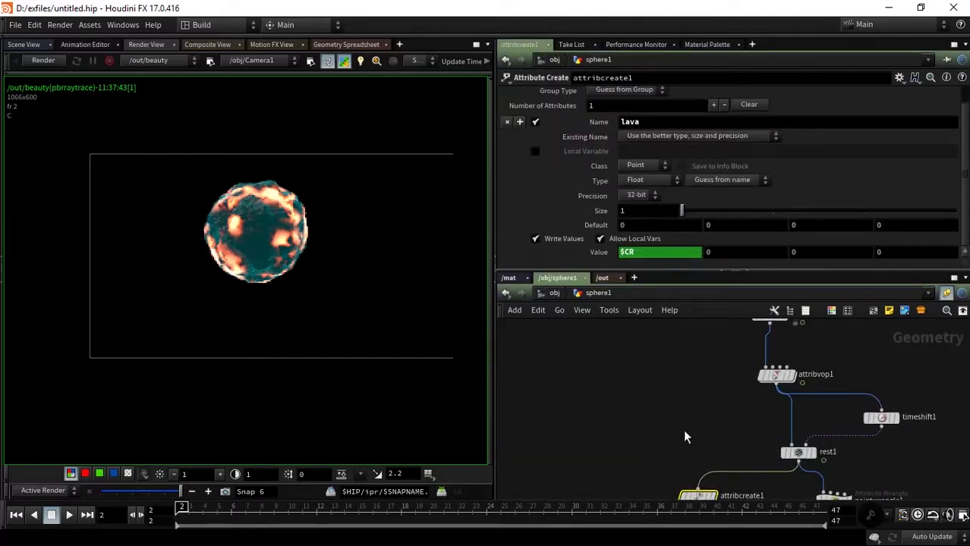
middle_drag(684, 437, 676, 471)
click(789, 376)
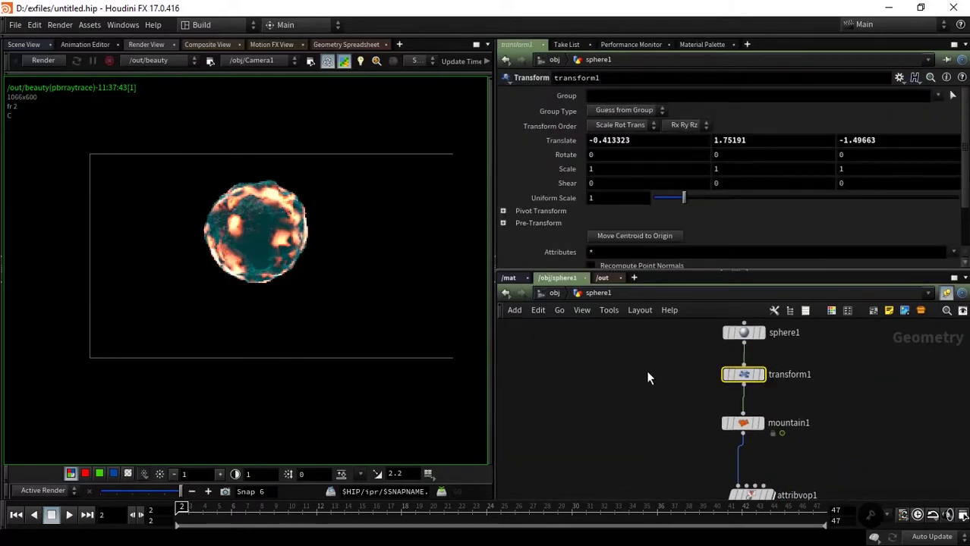
middle_drag(664, 396, 642, 355)
click(774, 383)
middle_drag(657, 397, 652, 354)
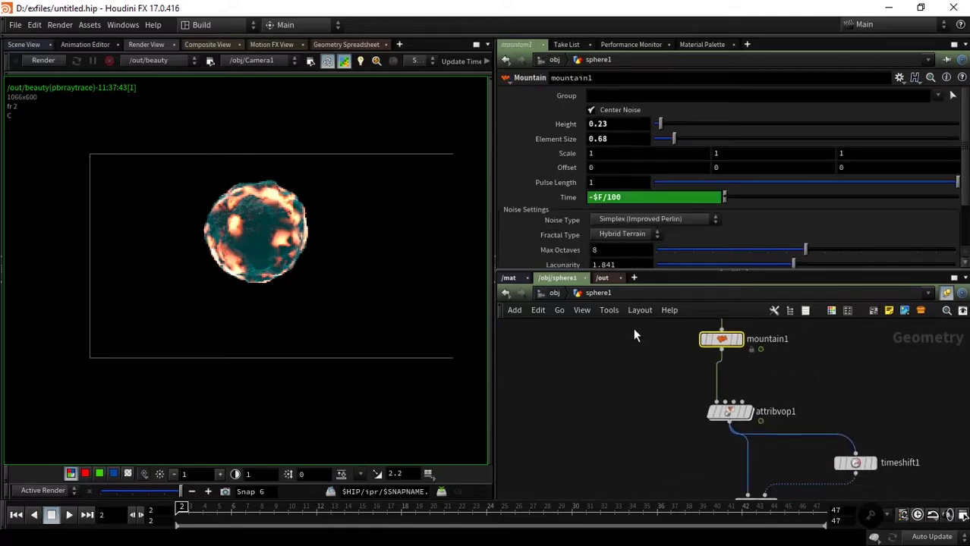
Compare Render View and Scene View, display mountain1, and scrub to frame 36
click(29, 44)
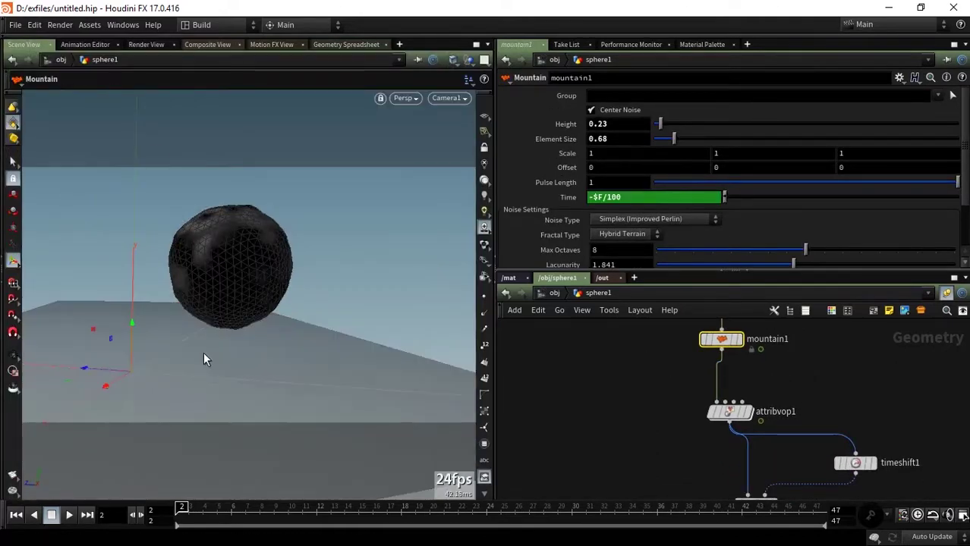
click(143, 44)
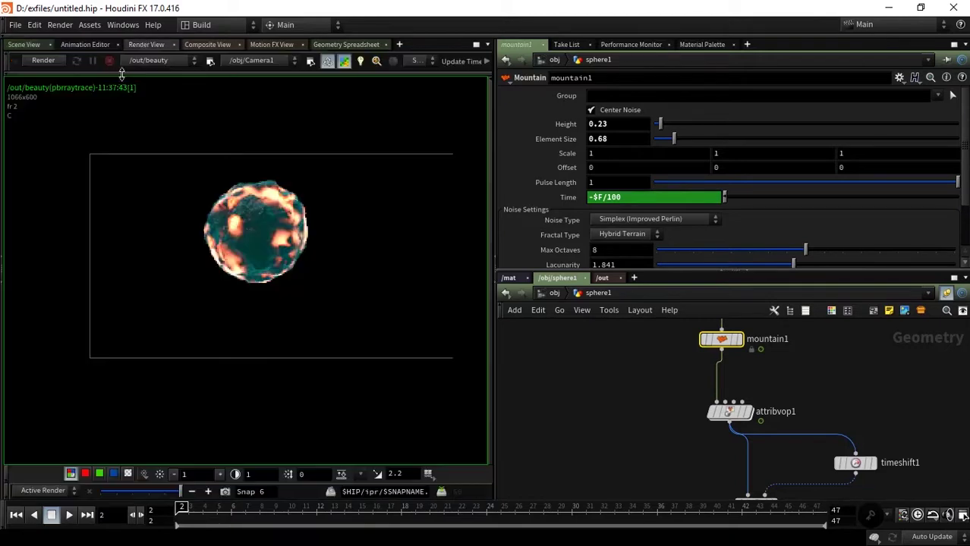
click(24, 44)
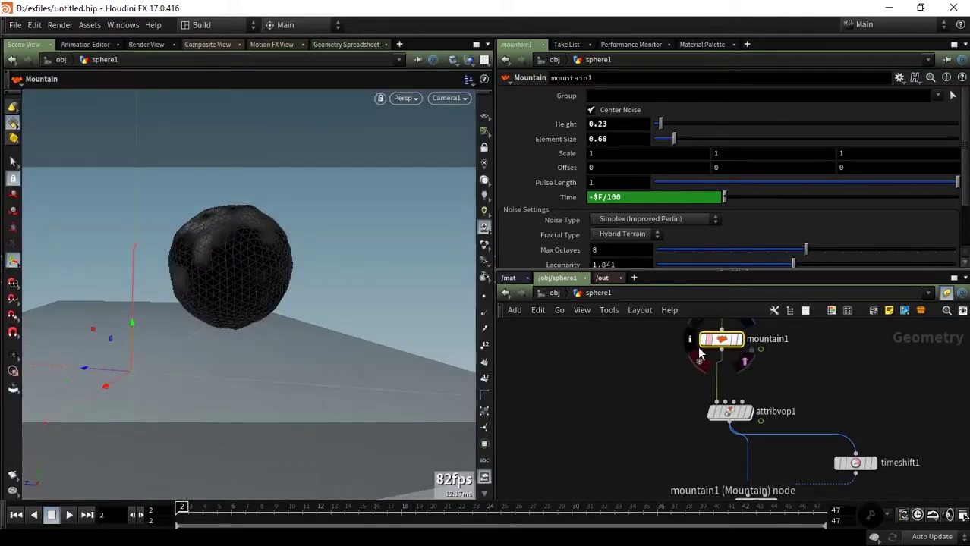
click(738, 340)
drag(194, 517, 657, 517)
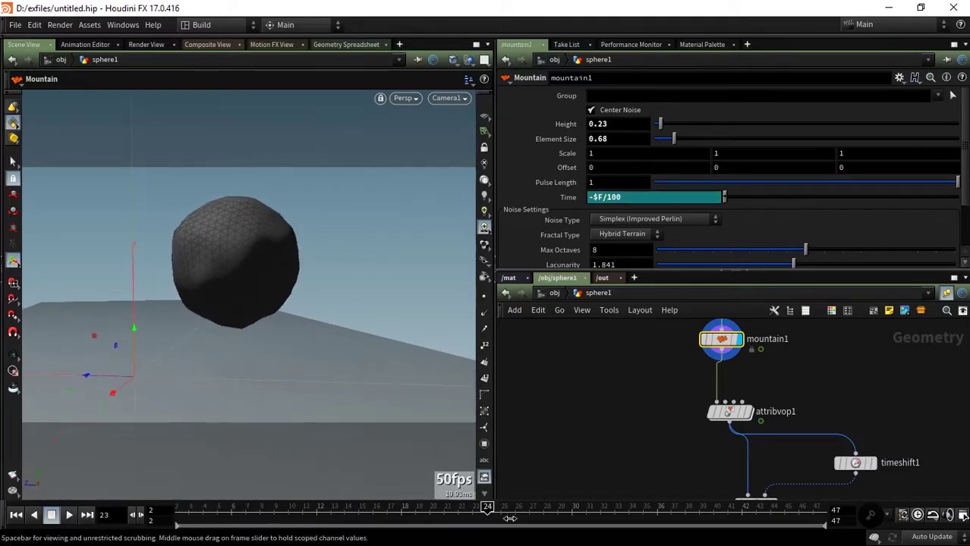
middle_drag(627, 414, 598, 362)
Set the display flag on attribvop1, play the animation, then display rest1
click(700, 361)
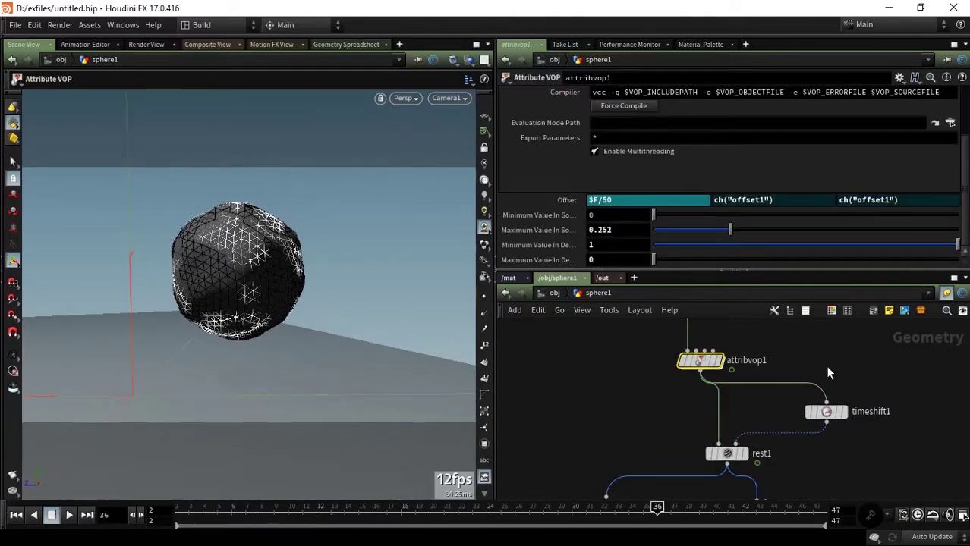
click(718, 361)
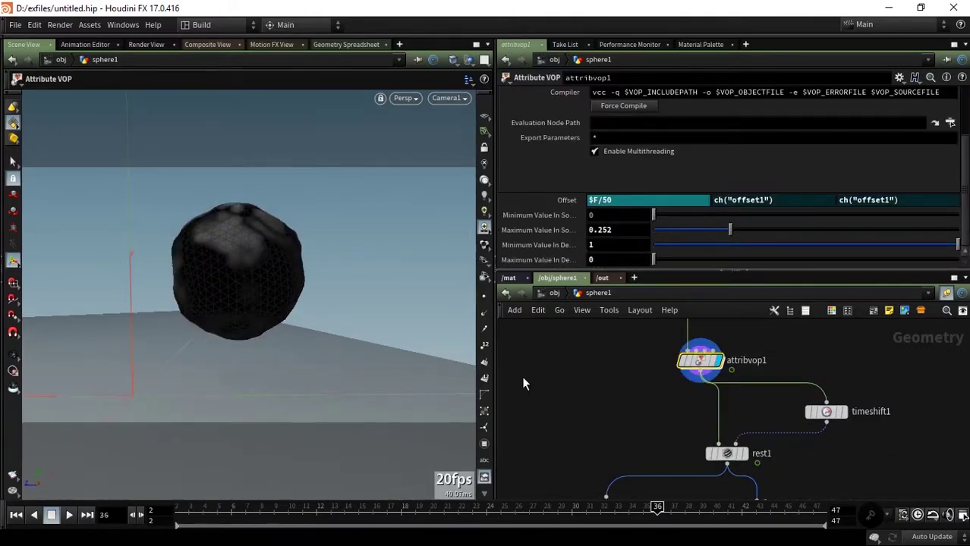
key(Up)
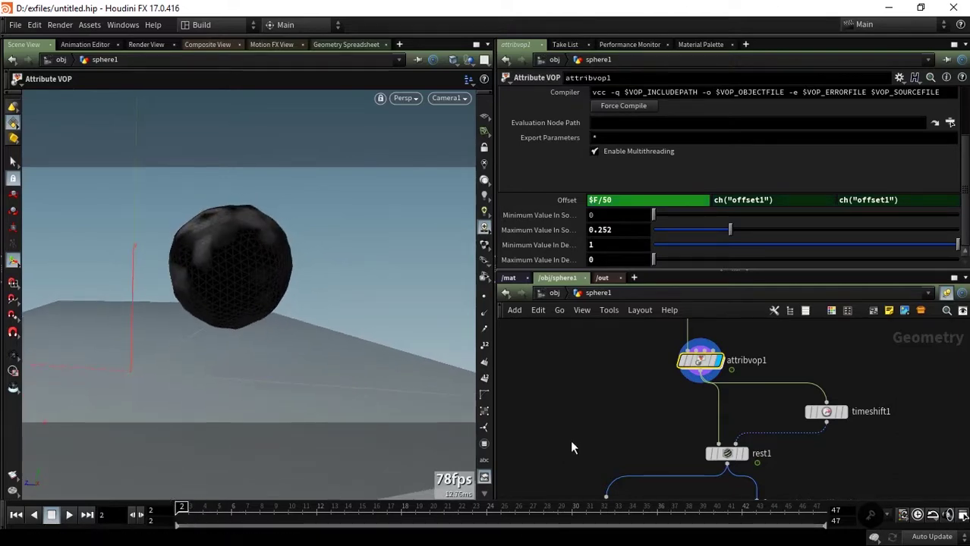
middle_drag(571, 448, 597, 393)
click(709, 411)
click(729, 411)
Display attribcreate1's lava attribute, scrub later frames, and inspect oUT_sPHERE
middle_drag(634, 465, 725, 390)
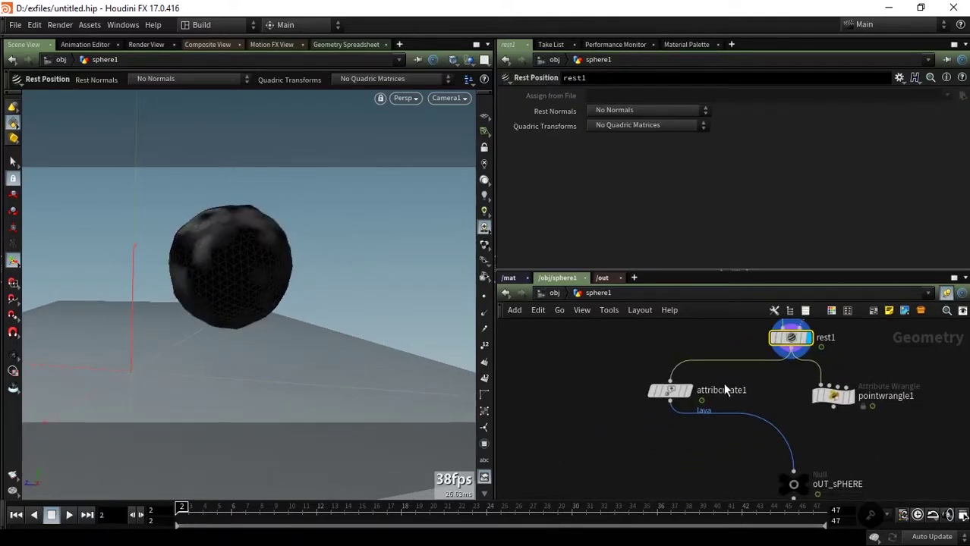
click(725, 390)
click(687, 390)
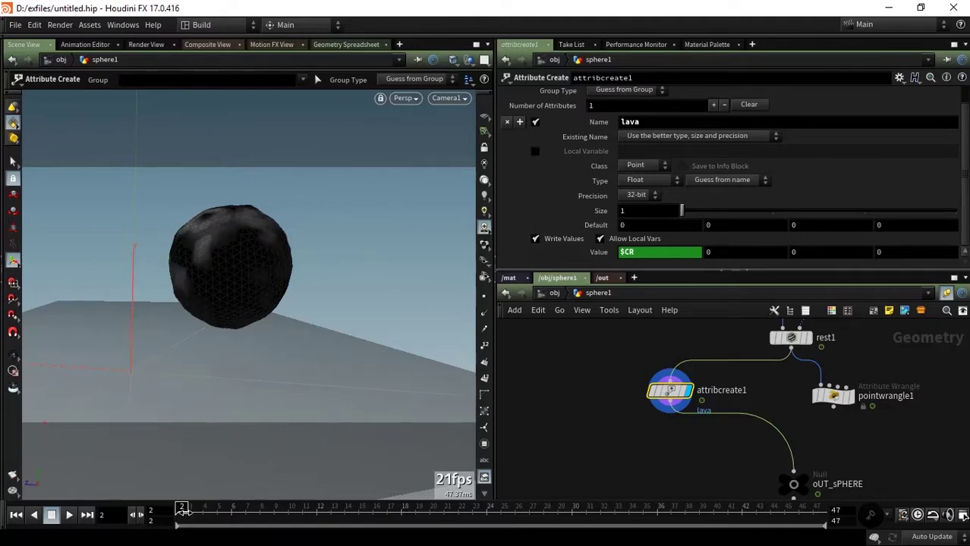
drag(182, 510, 572, 507)
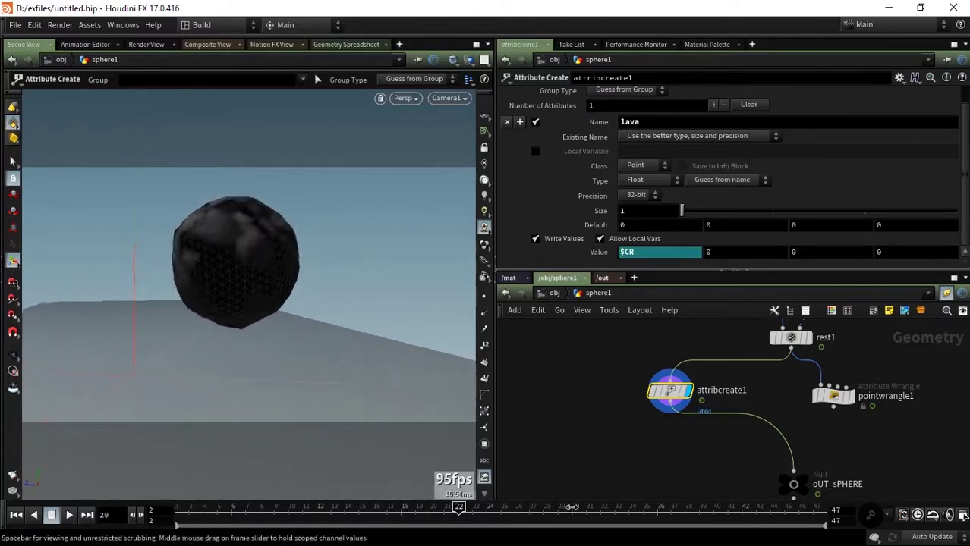
click(793, 485)
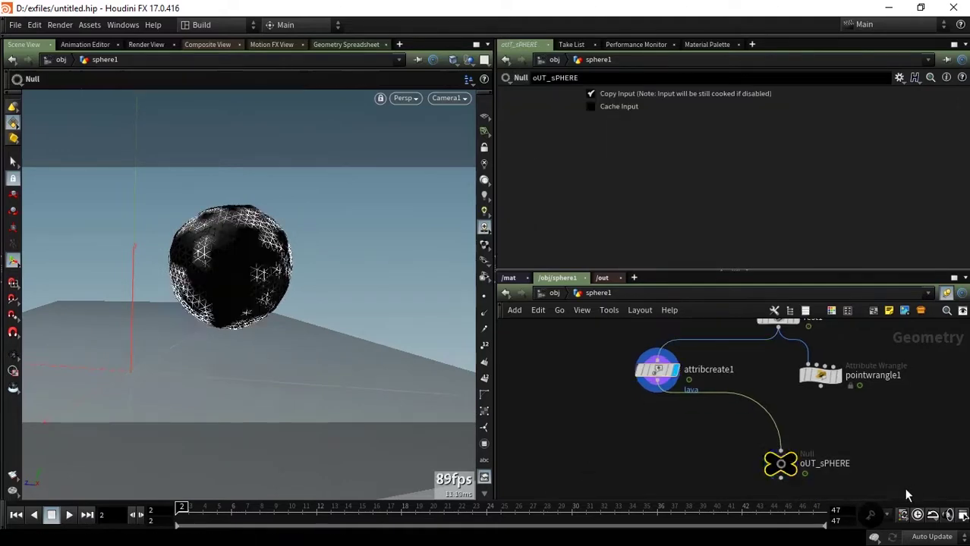
Go up to /obj, review pointlight1 and envlight1 settings, then show the /mat network
key(u)
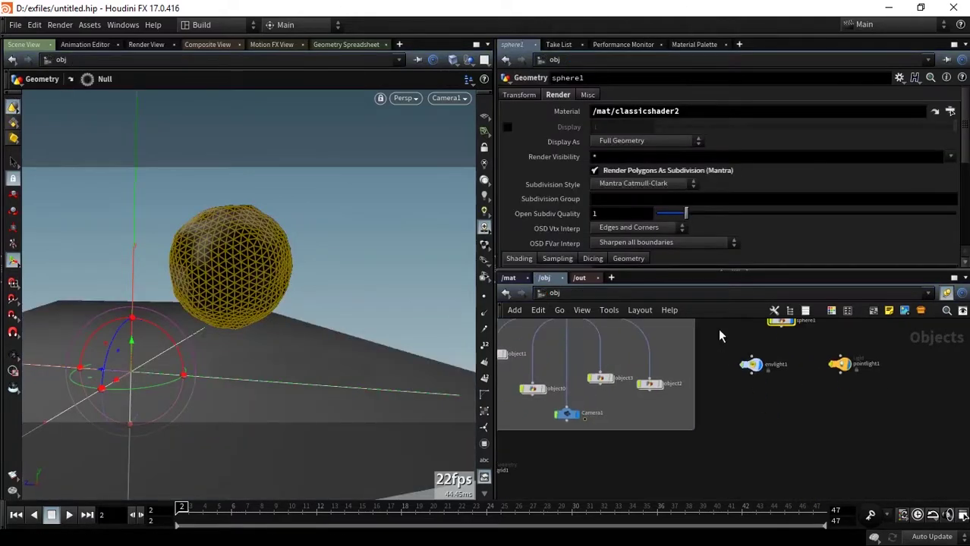
drag(846, 429, 827, 334)
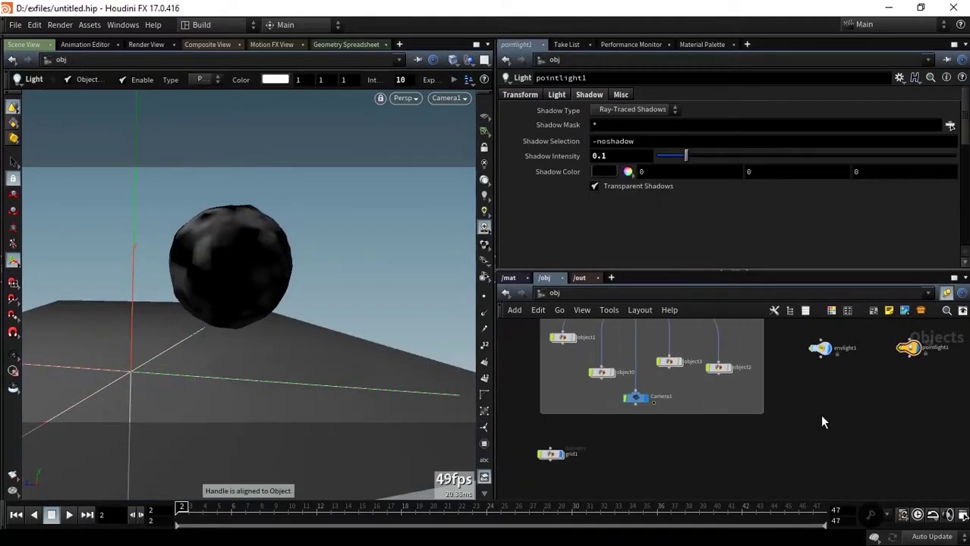
drag(832, 430, 786, 352)
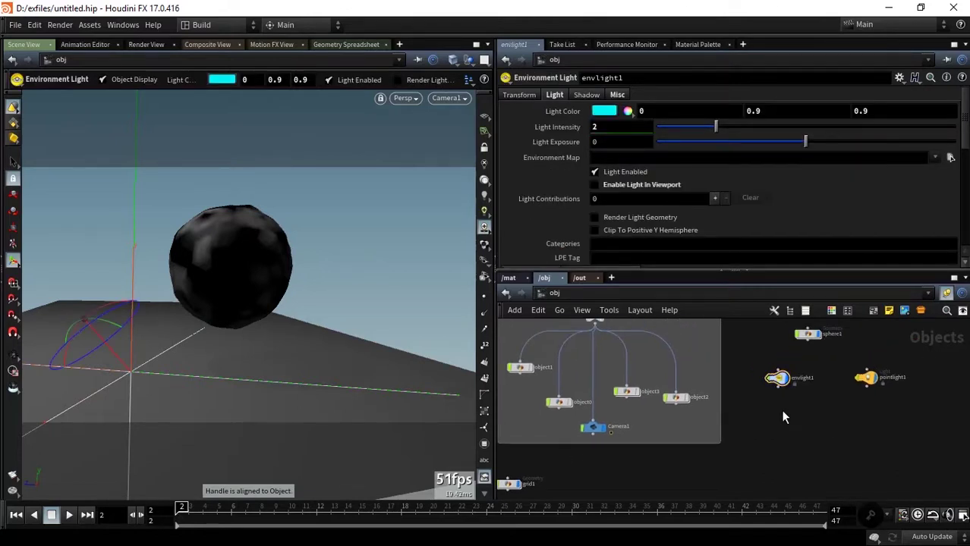
click(508, 279)
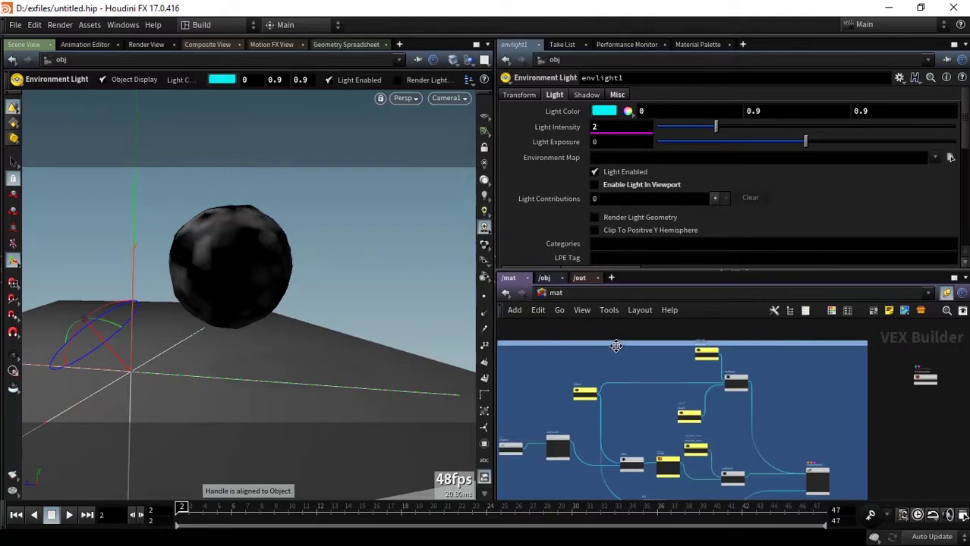
Tidy the material network layout and review classicshader2's emission settings
drag(616, 345, 616, 372)
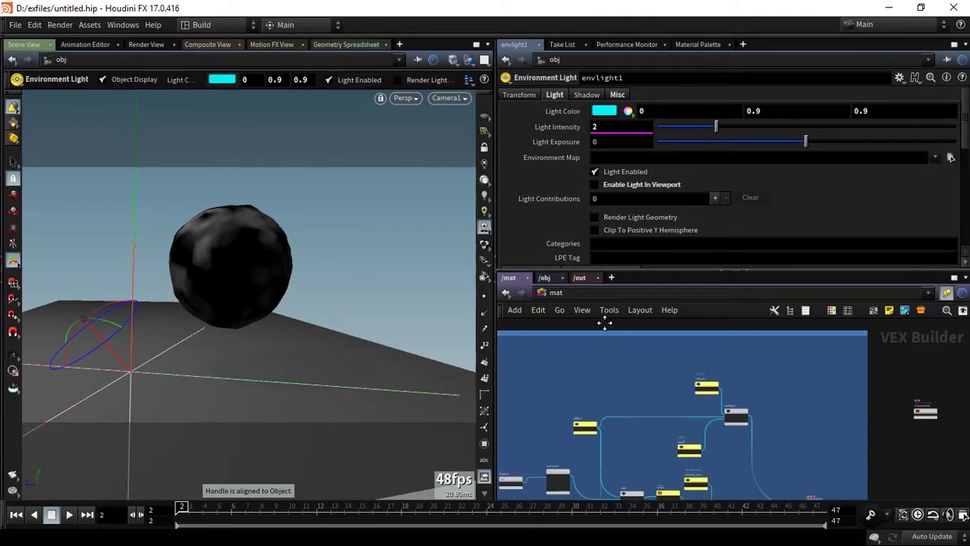
drag(604, 323, 579, 293)
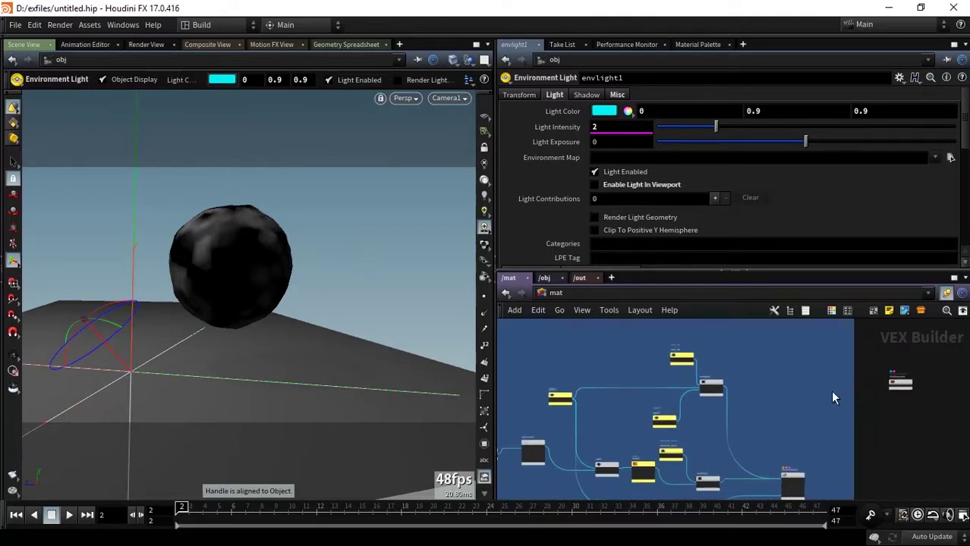
key(l)
mouse_move(821, 364)
mouse_down()
mouse_move(774, 479)
mouse_move(740, 440)
mouse_up()
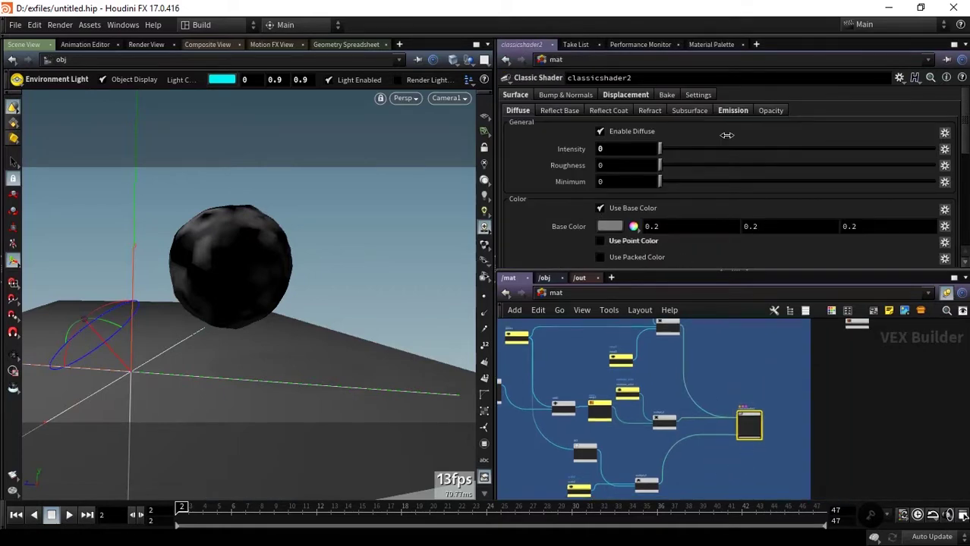
click(733, 110)
scroll(825, 370, up, 2)
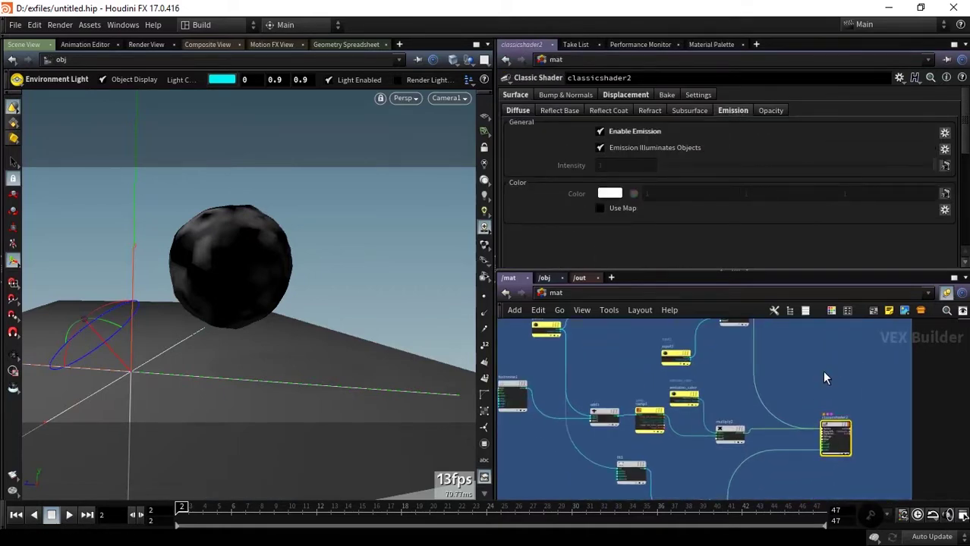
scroll(875, 414, up, 2)
click(861, 461)
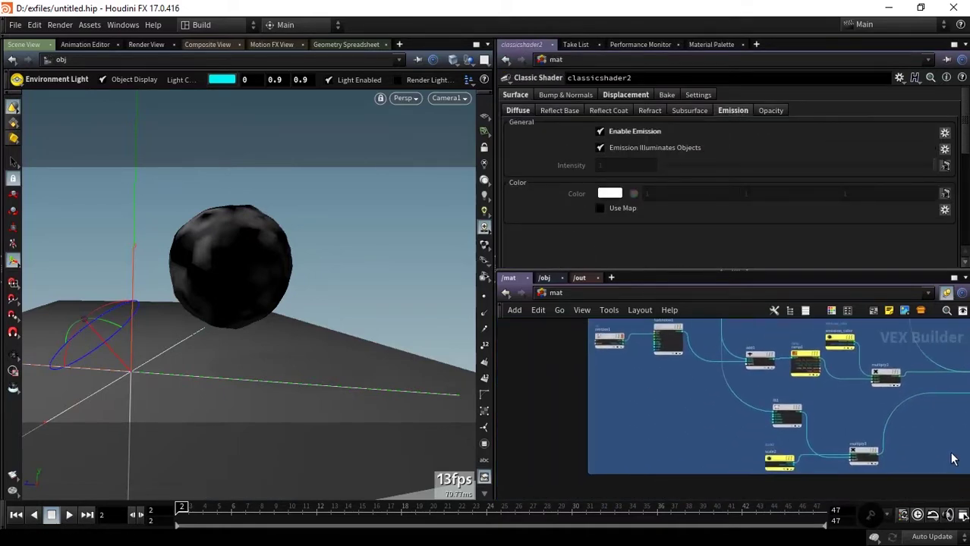
middle_drag(862, 462, 660, 362)
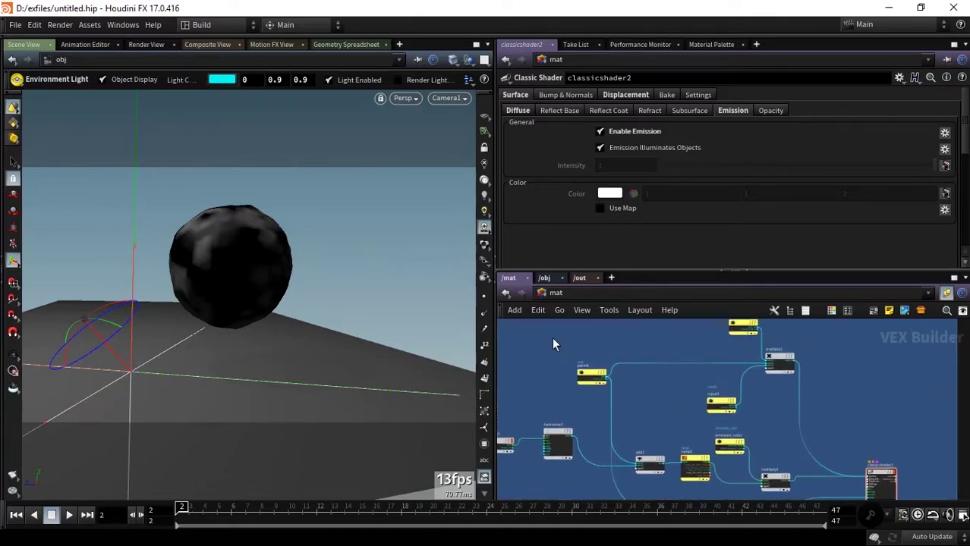
Inspect the parm1, emit_int, input3 and emission_color nodes, moving input3 up and left
click(589, 379)
scroll(648, 393, up, 2)
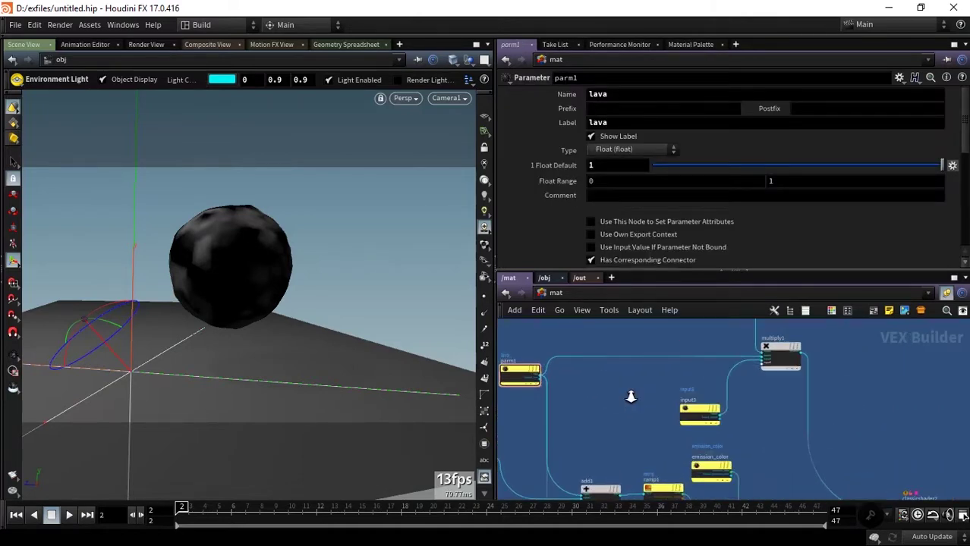
click(683, 340)
mouse_move(637, 370)
middle_down()
mouse_move(717, 398)
mouse_move(706, 366)
middle_up()
click(745, 379)
mouse_move(811, 405)
middle_down()
mouse_move(809, 390)
mouse_move(771, 399)
middle_up()
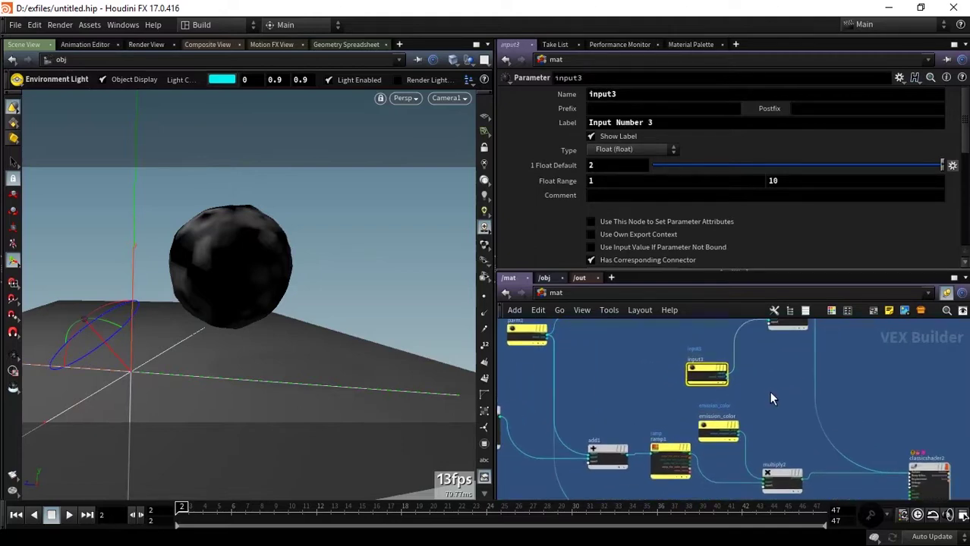
drag(712, 373, 651, 347)
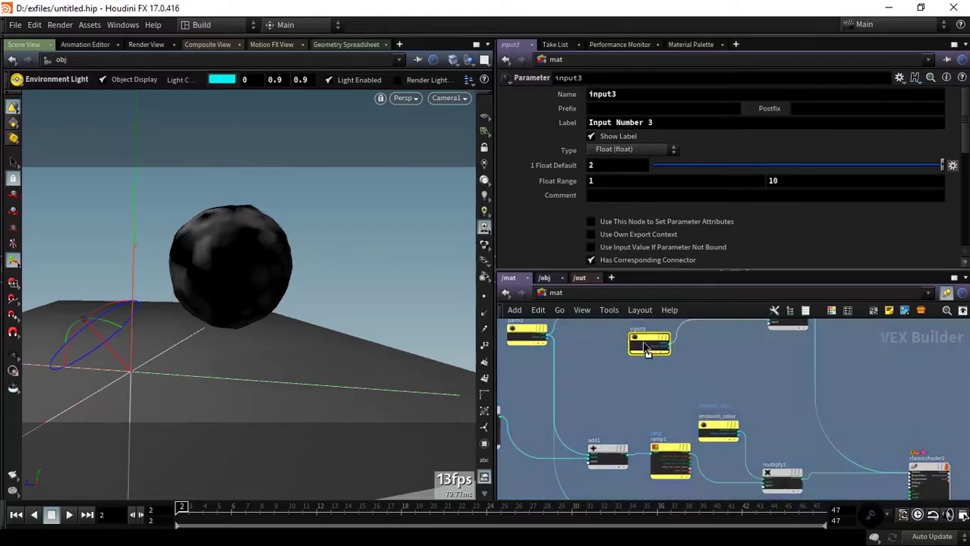
mouse_move(723, 378)
middle_down()
mouse_move(725, 415)
mouse_move(740, 380)
mouse_move(798, 379)
middle_up()
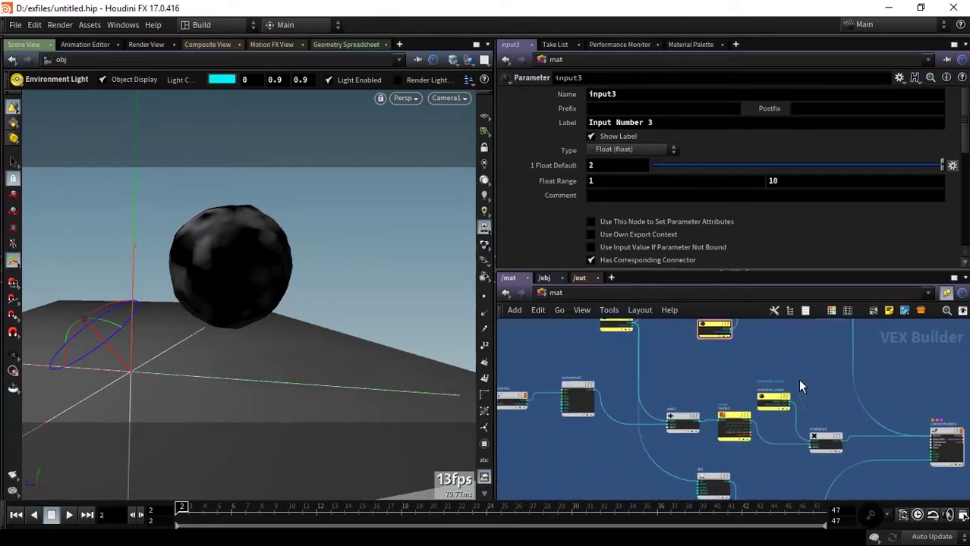
click(785, 403)
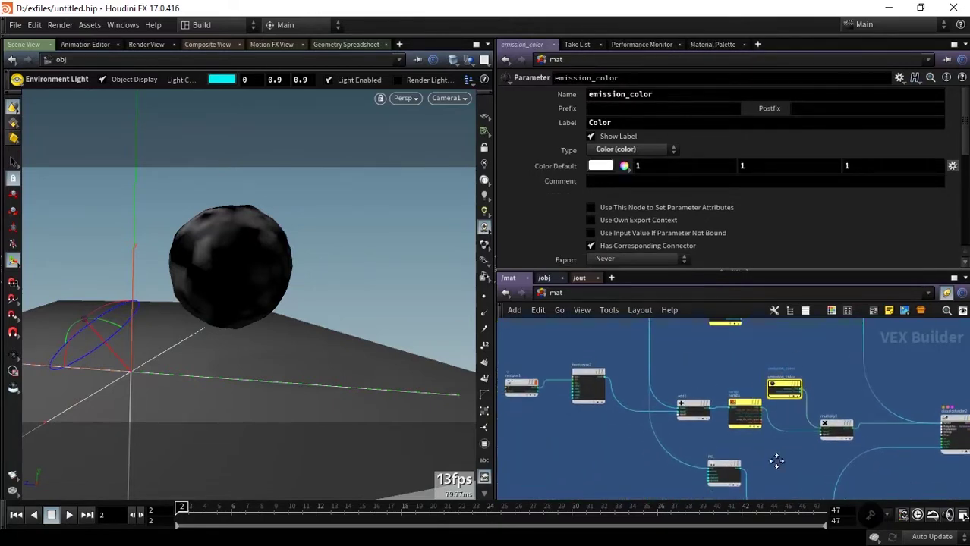
Inspect the turbnoise1 noise settings and the scale2 and fit1 nodes
mouse_move(696, 367)
middle_down()
mouse_move(746, 382)
mouse_move(751, 403)
mouse_move(798, 368)
middle_up()
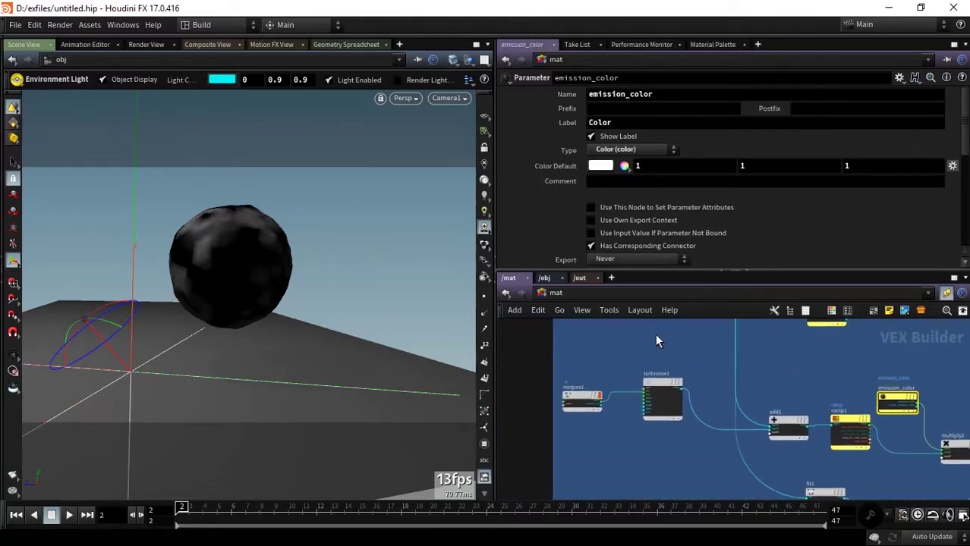
click(660, 398)
mouse_move(658, 435)
middle_down()
mouse_move(580, 431)
mouse_move(587, 390)
middle_up()
middle_drag(740, 420, 717, 413)
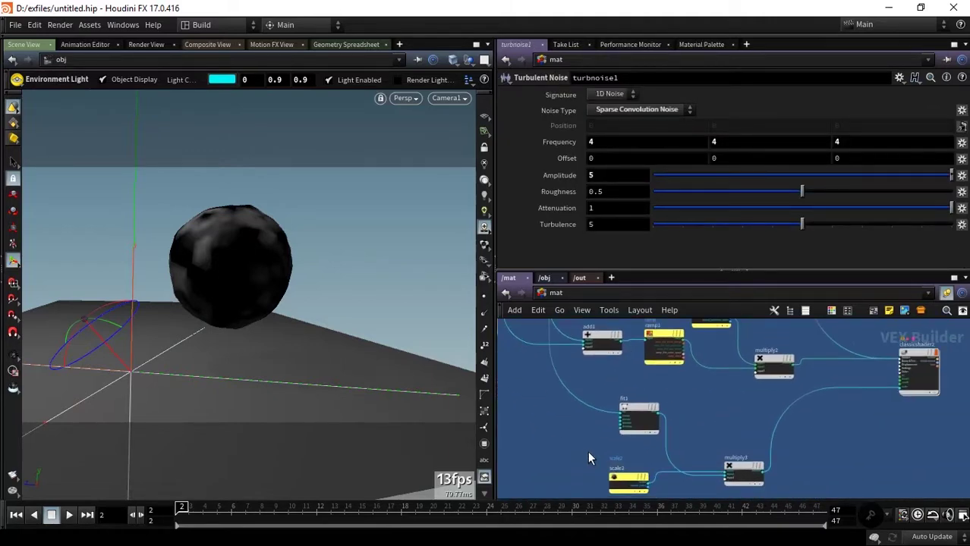
click(616, 478)
middle_drag(704, 492, 714, 448)
drag(588, 413, 676, 402)
middle_drag(712, 395, 713, 352)
middle_drag(763, 423, 702, 424)
Check multiply3's inputs and show classicshader2's Displacement settings, with Simplex Noise at frequency 2, 2, 2
click(687, 397)
middle_drag(771, 383, 706, 413)
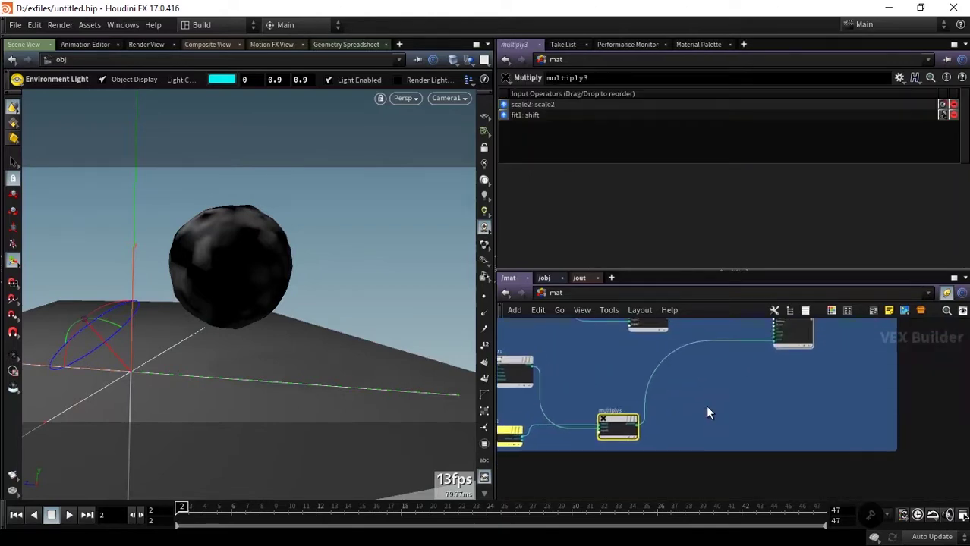
mouse_move(606, 357)
middle_down()
mouse_move(704, 396)
mouse_move(620, 393)
middle_up()
click(801, 360)
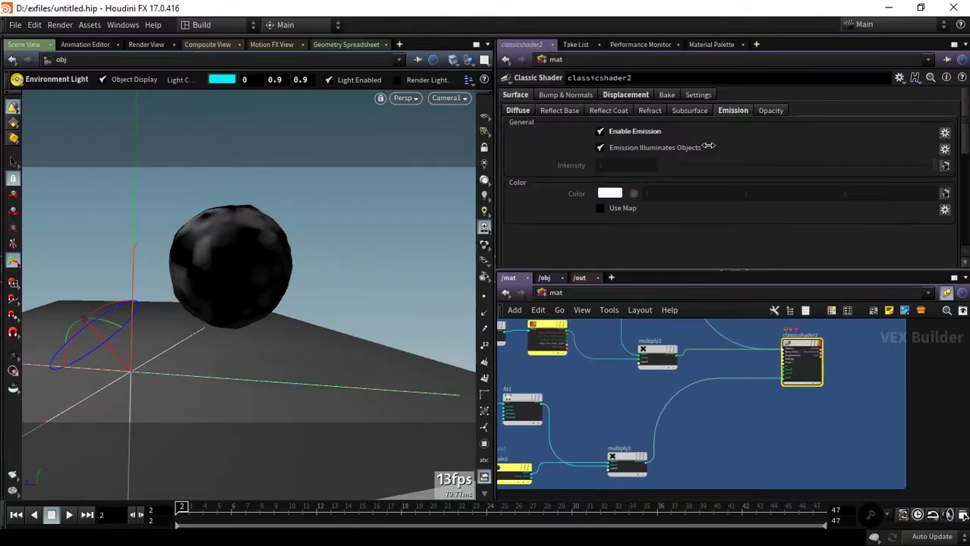
click(625, 94)
In /out, set the selected Mantra node's Valid Frame Range to Render Frame Range
key(h)
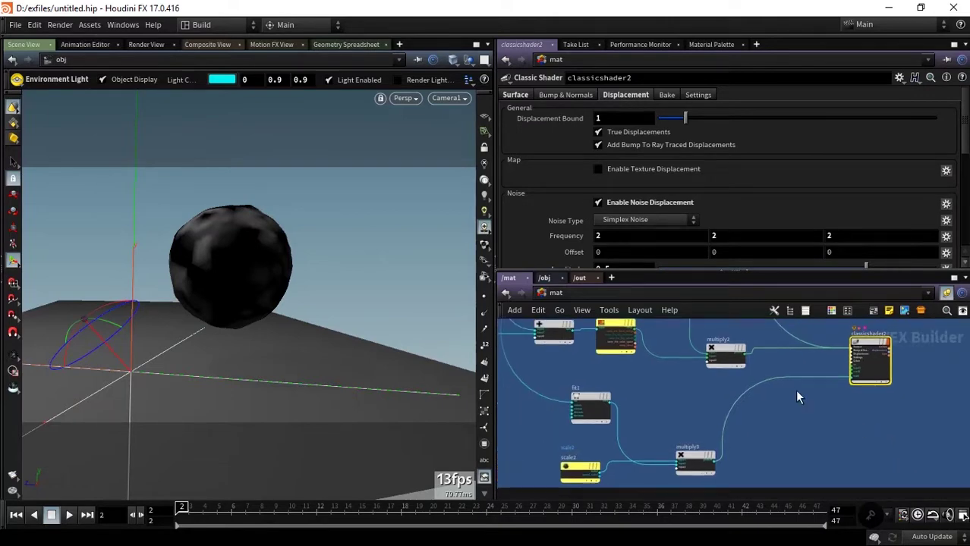
click(579, 278)
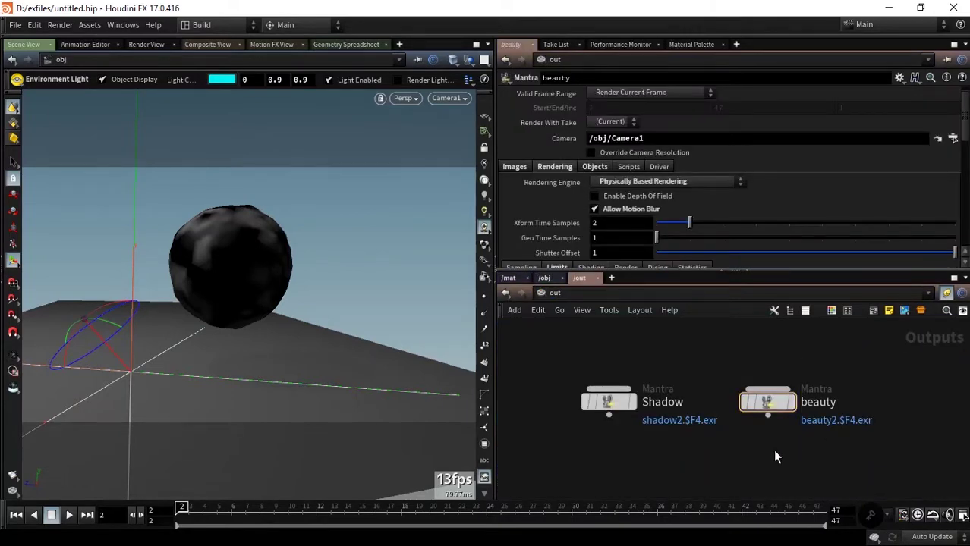
middle_drag(773, 449, 719, 457)
mouse_move(962, 122)
mouse_down()
mouse_move(962, 249)
mouse_move(935, 103)
mouse_up()
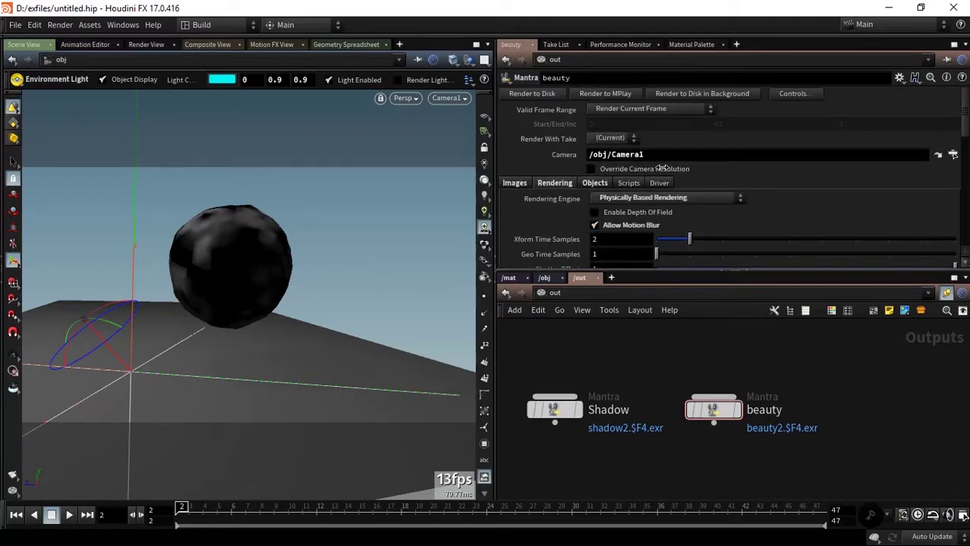
click(632, 108)
click(640, 136)
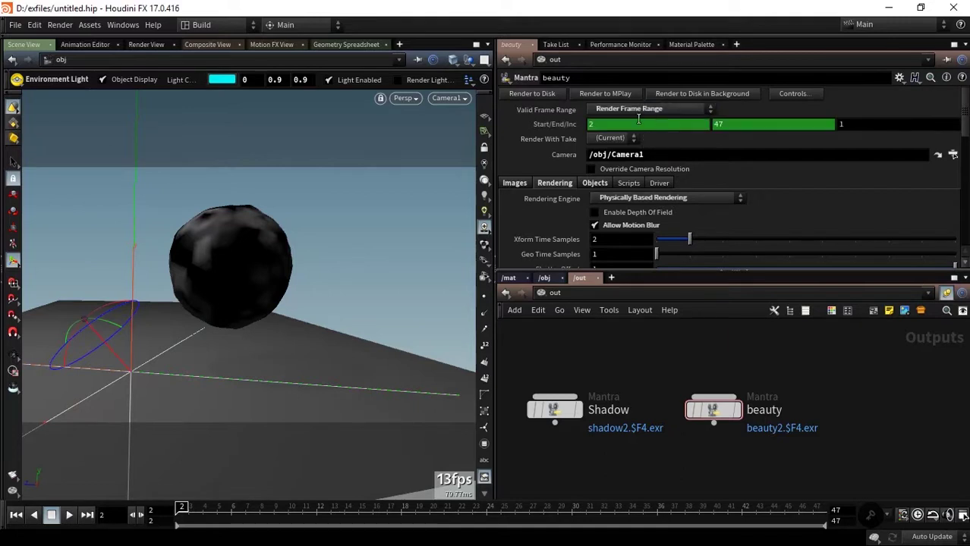
Set the Shadow node's Valid Frame Range to Render Frame Range as well
click(805, 310)
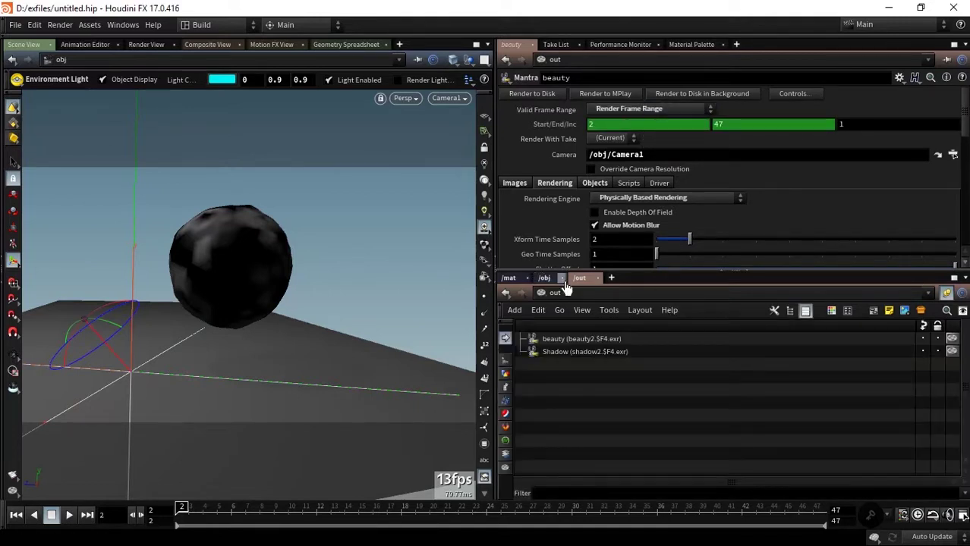
click(806, 310)
click(597, 380)
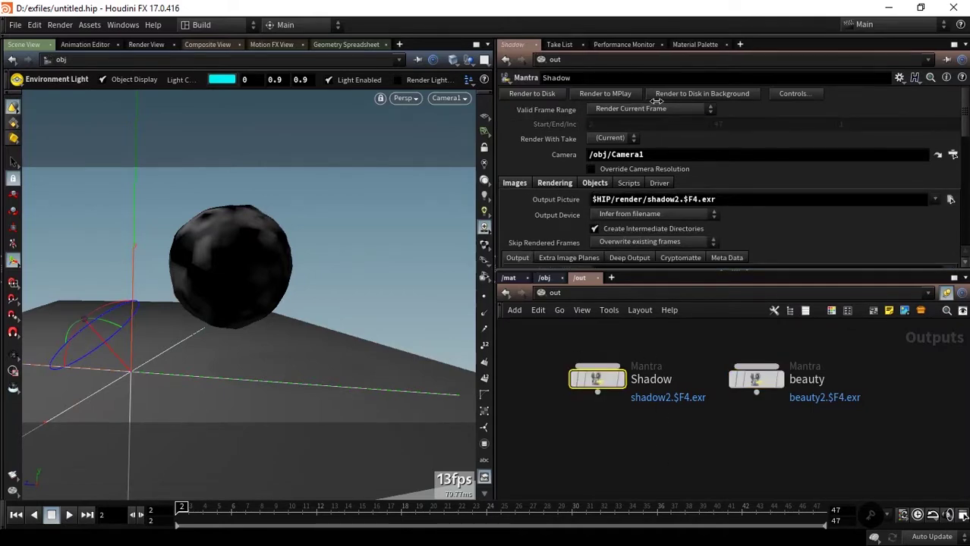
click(649, 110)
click(657, 137)
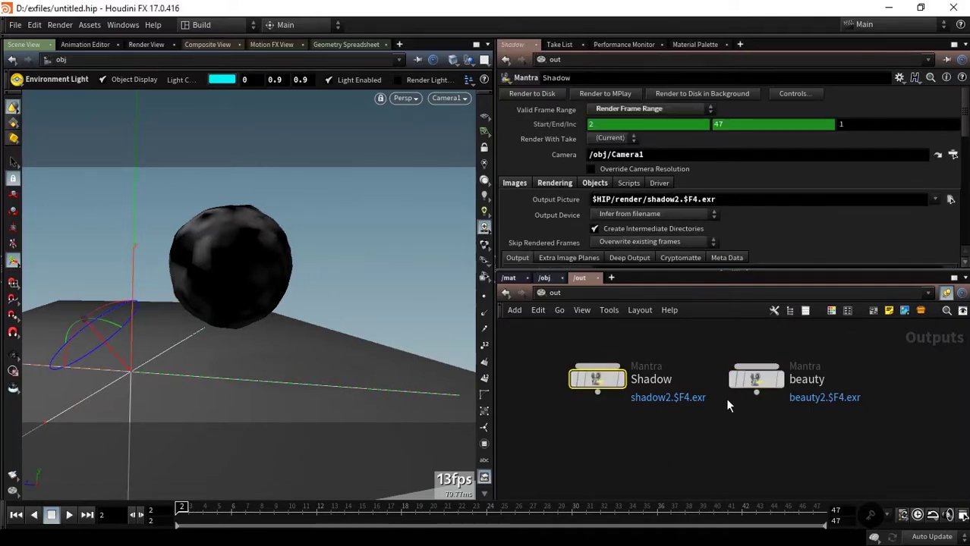
Set beauty's Use Max Processors to All Except One on the Rendering > Render tab
click(748, 383)
drag(965, 112, 953, 126)
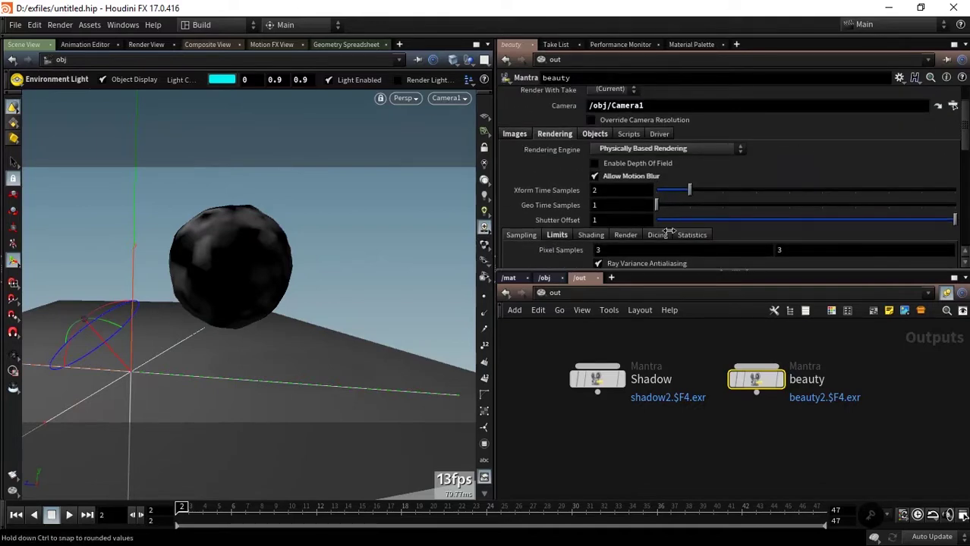
scroll(965, 144, down, 2)
scroll(964, 125, down, 3)
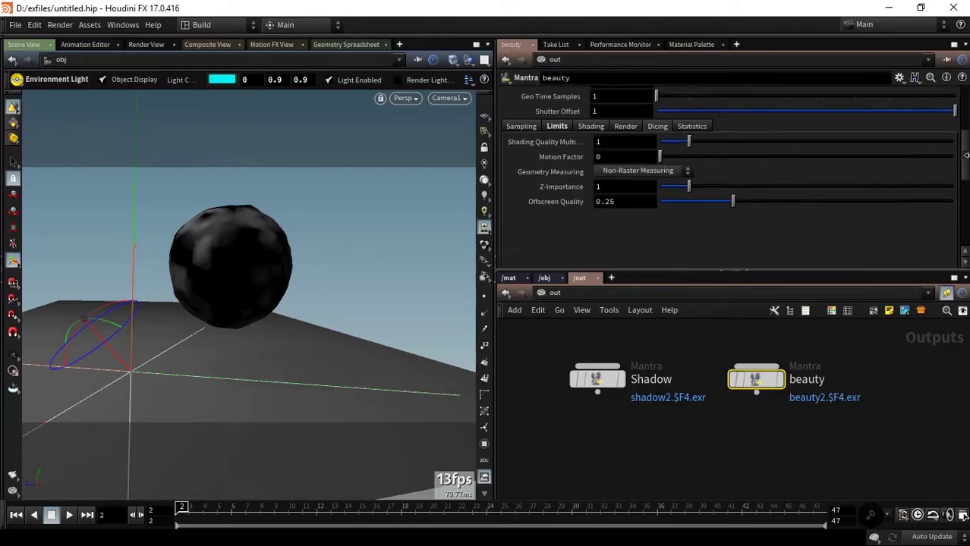
click(626, 127)
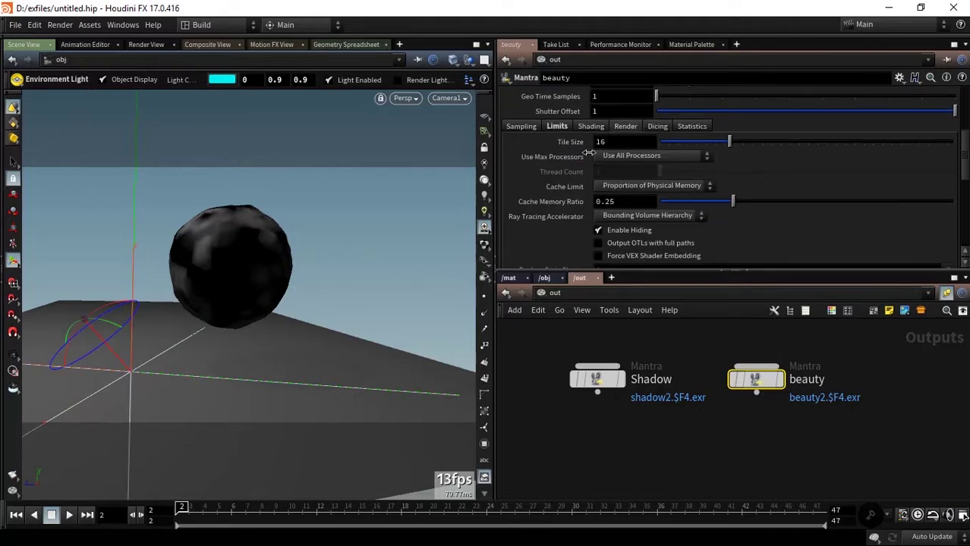
click(640, 157)
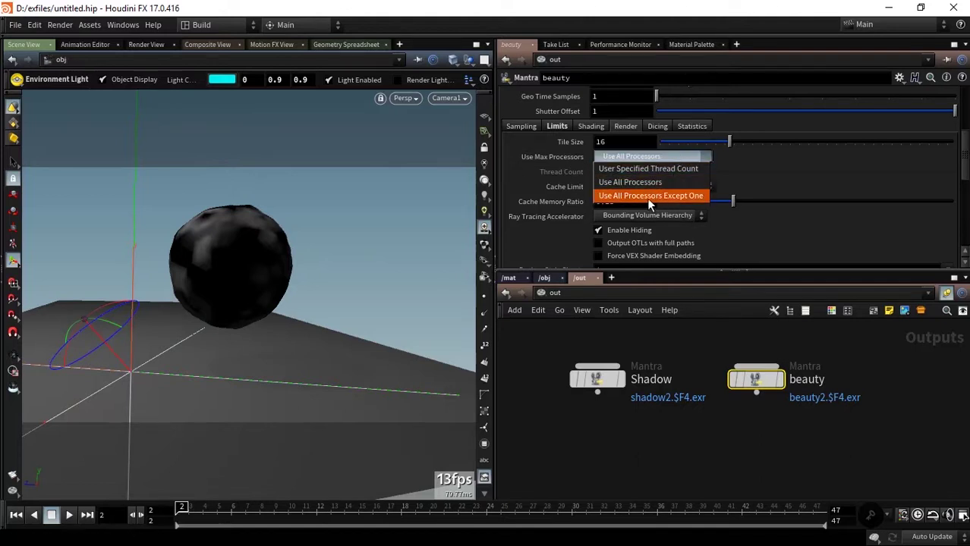
click(679, 197)
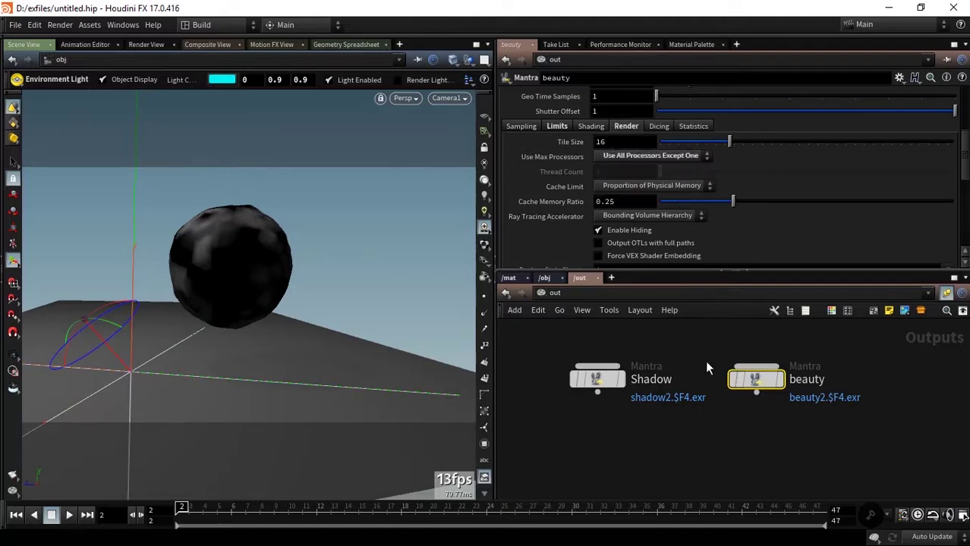
middle_drag(705, 360, 652, 351)
Set Shadow's Use Max Processors to Use All Processors Except One under Rendering > Render
key(h)
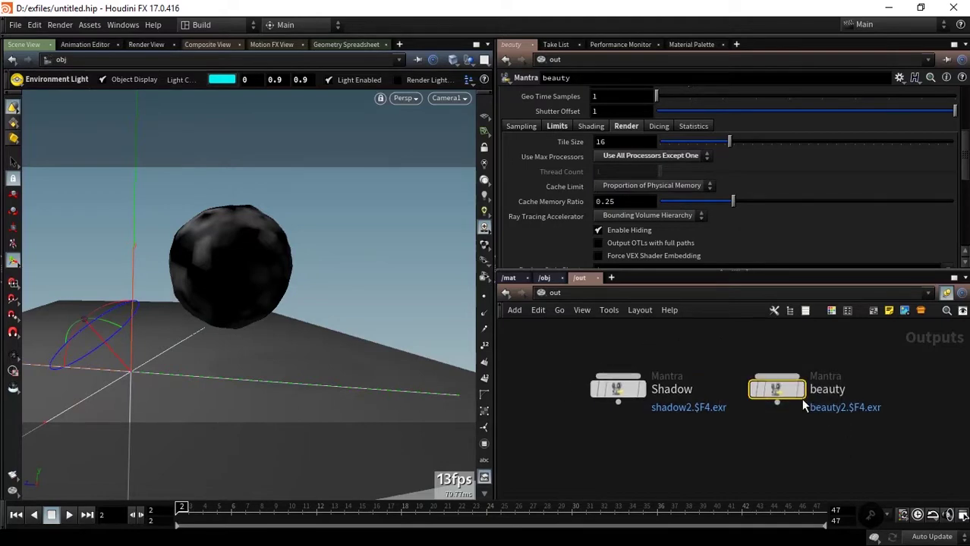
click(662, 410)
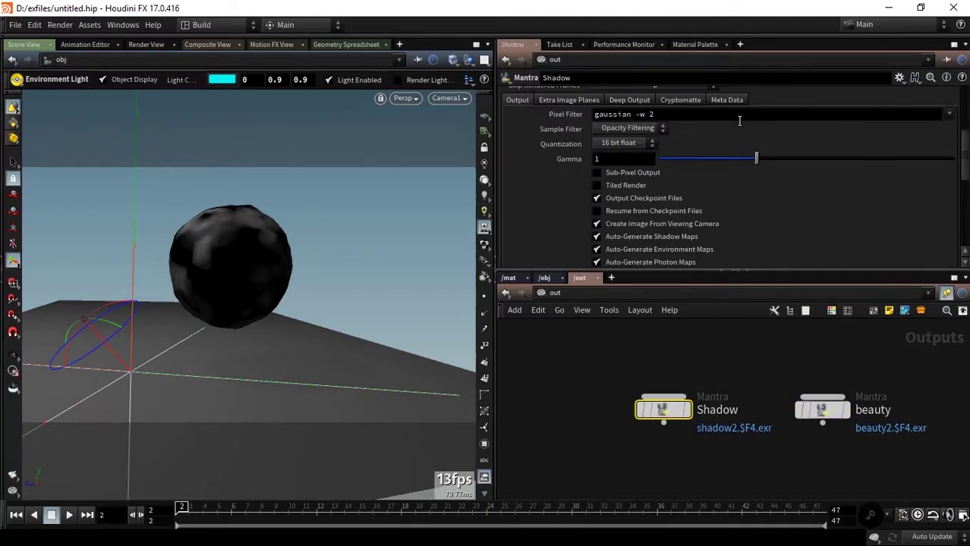
mouse_move(959, 150)
mouse_down()
mouse_move(959, 173)
mouse_move(957, 123)
mouse_move(603, 154)
mouse_up()
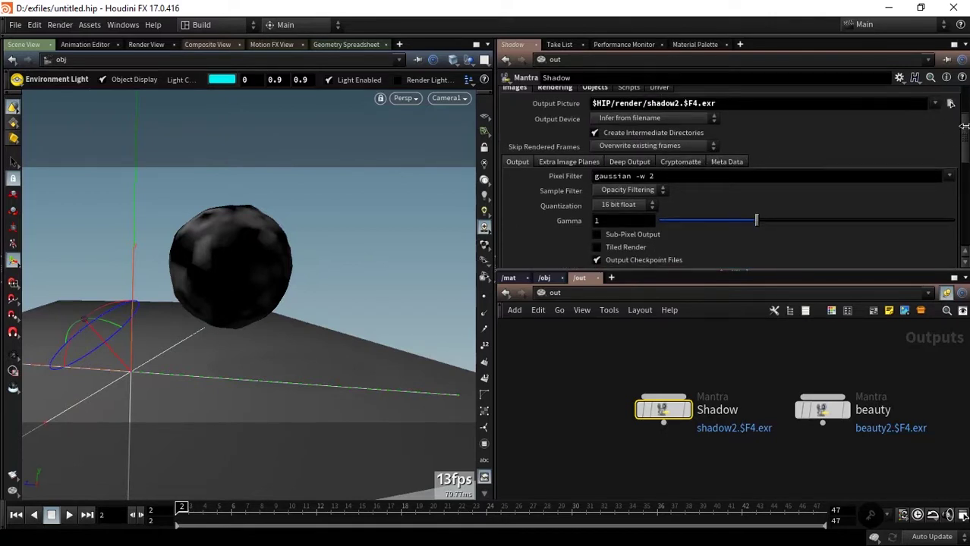
scroll(682, 147, up, 2)
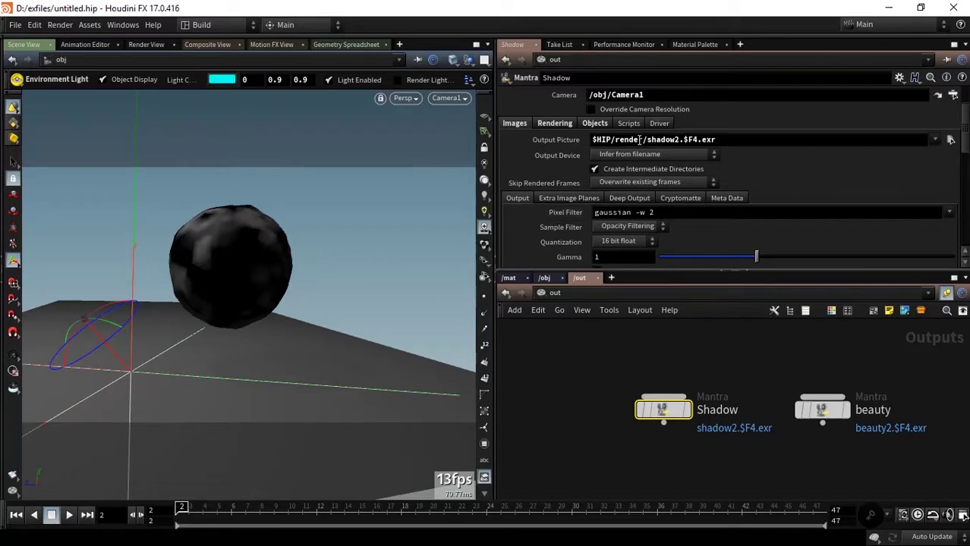
click(595, 123)
click(544, 126)
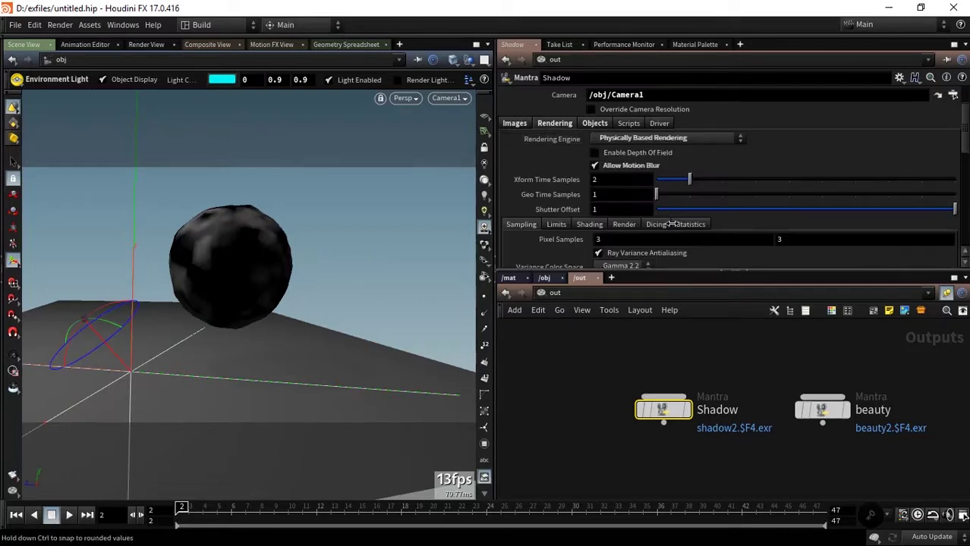
click(626, 224)
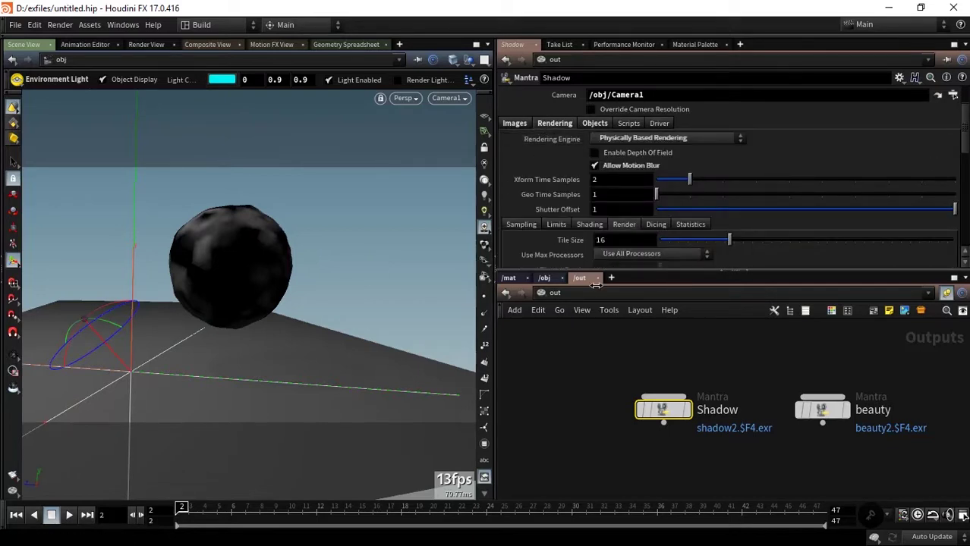
click(641, 254)
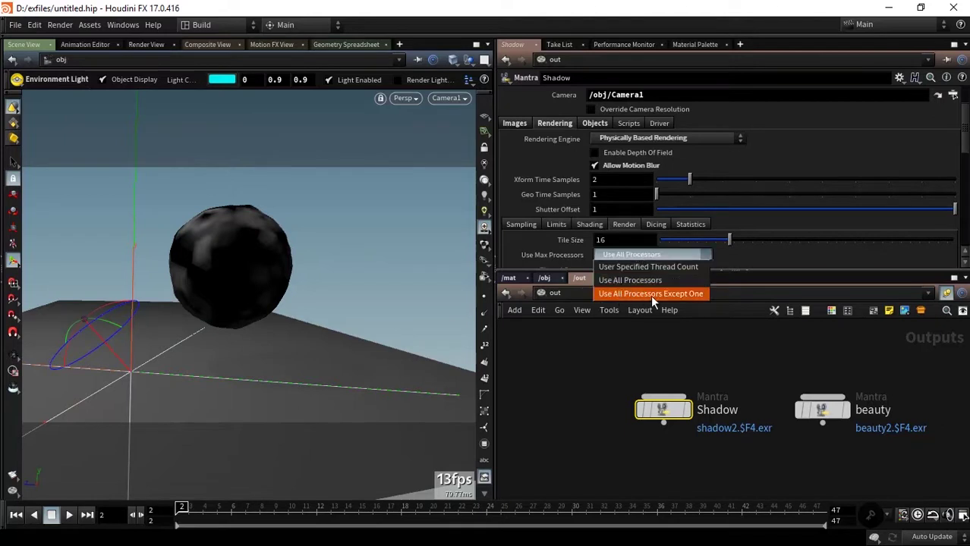
click(686, 295)
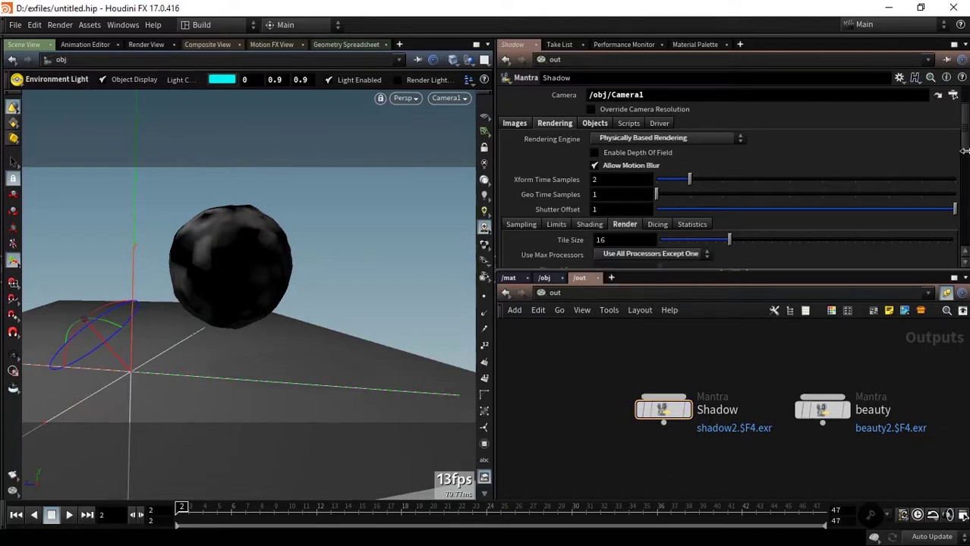
Render the Shadow pass to disk over frames 2–47
drag(963, 150, 964, 119)
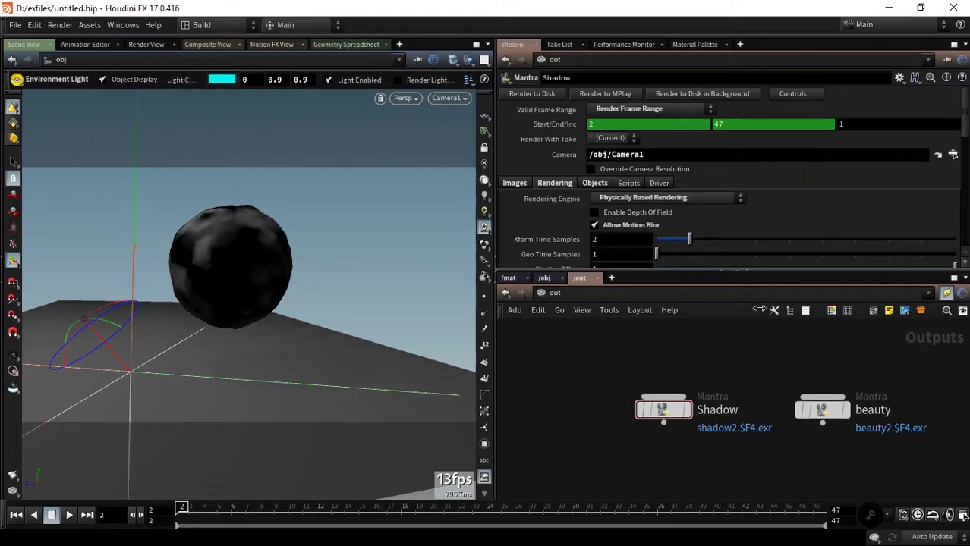
middle_drag(762, 363, 786, 352)
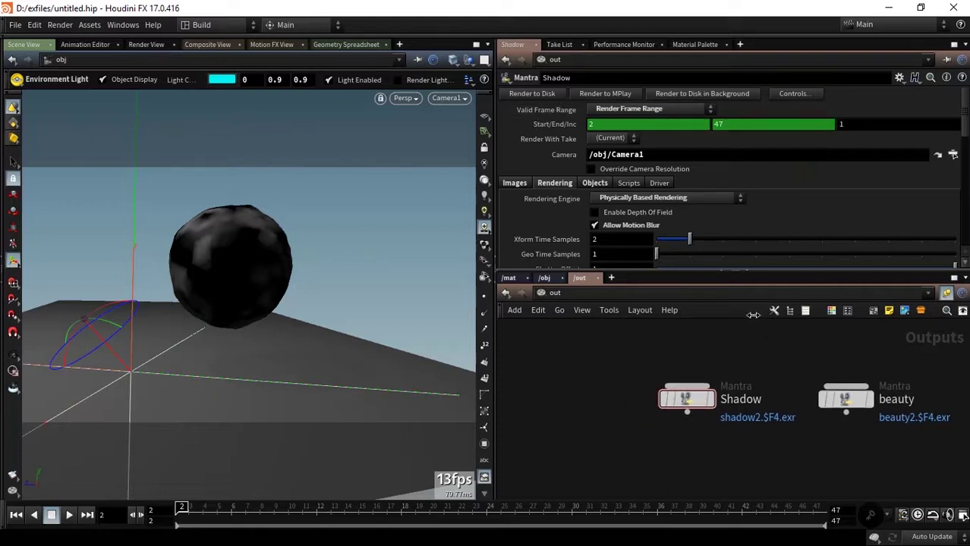
middle_drag(863, 392, 887, 391)
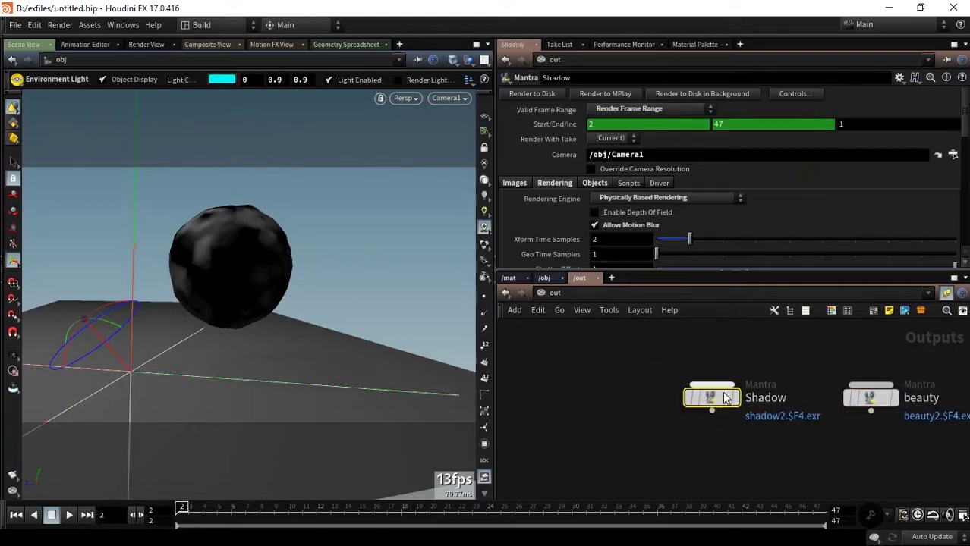
middle_drag(667, 342, 568, 385)
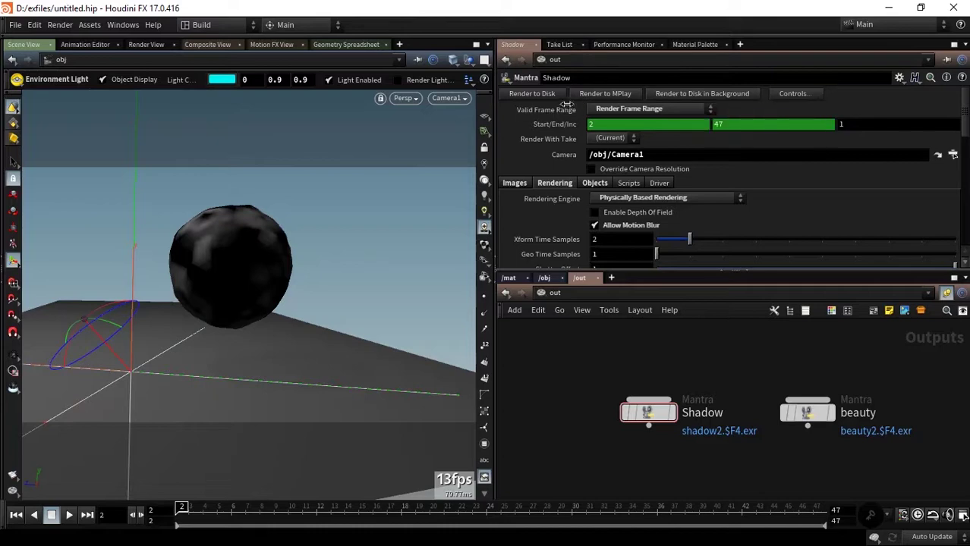
click(542, 93)
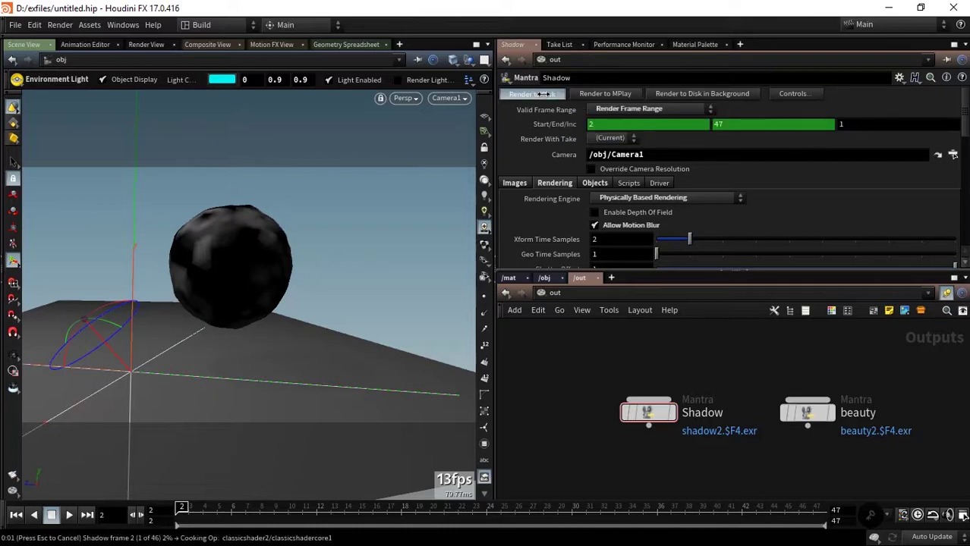